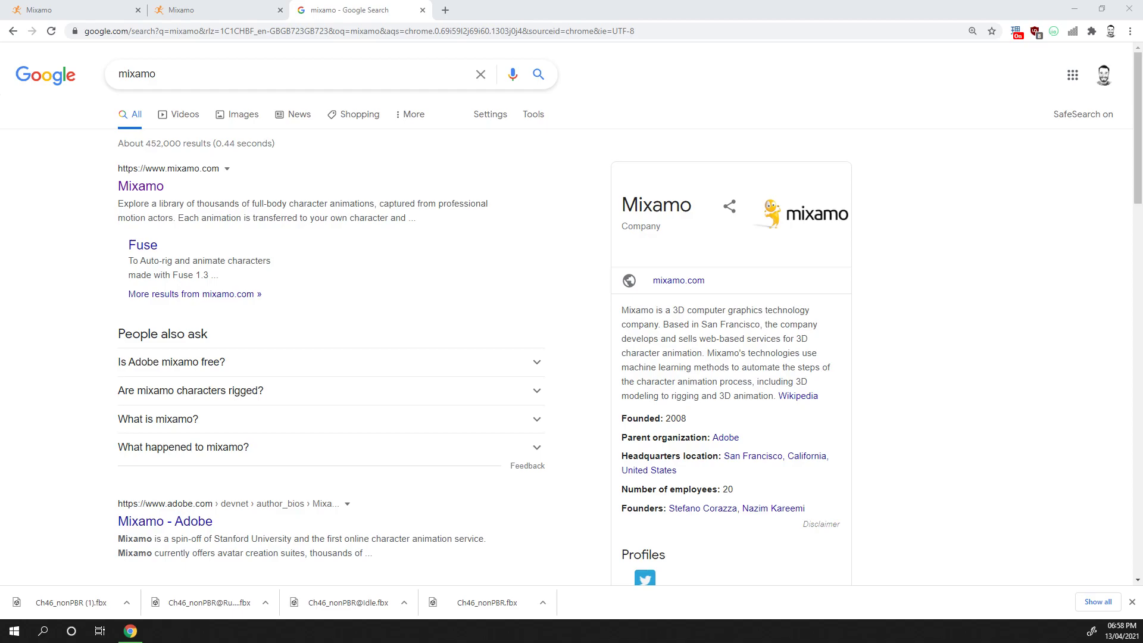
Bring the Unity editor window forward and maximize it
left_click_drag(0, 39, 833, 11)
double_click(833, 10)
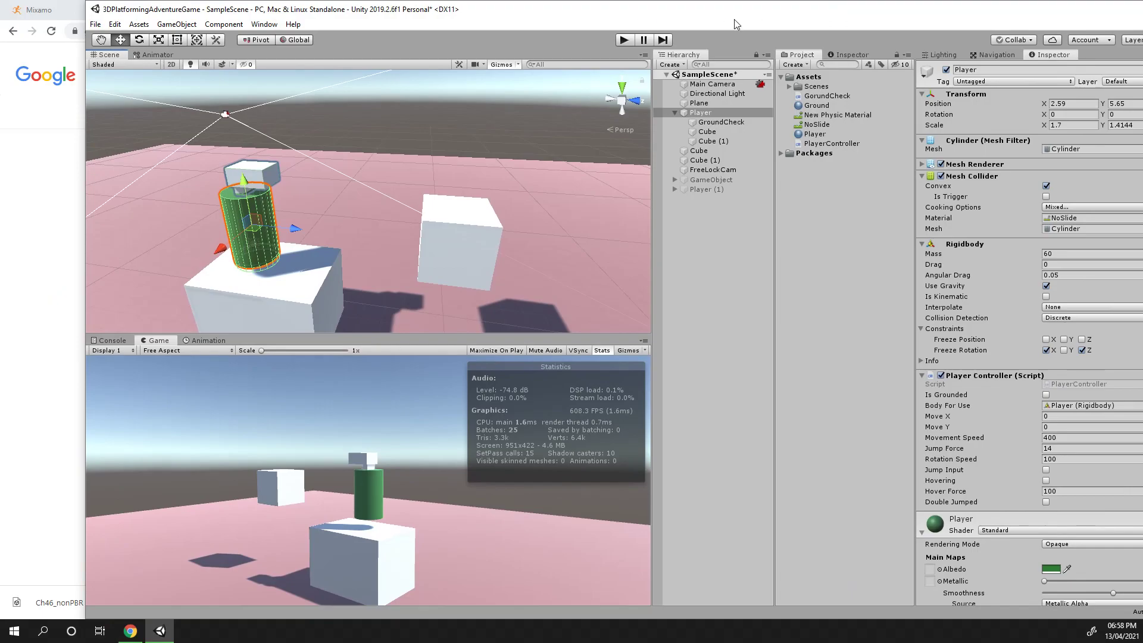
double_click(632, 10)
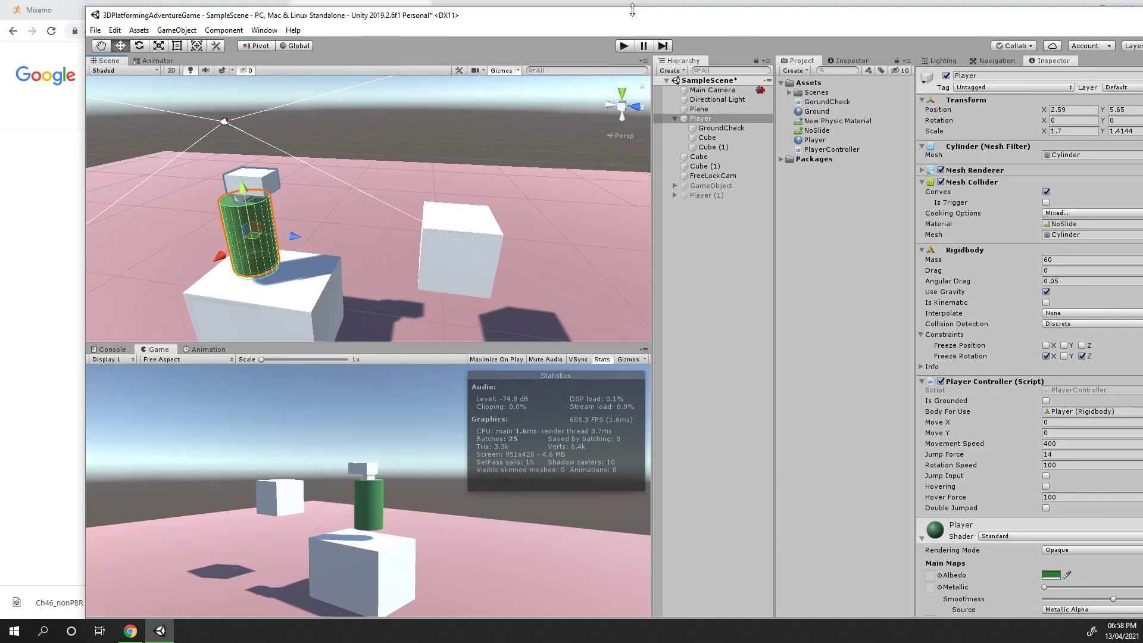
Enter Play mode and walk the player cylinder around the scene with the movement keys
left_click(624, 50)
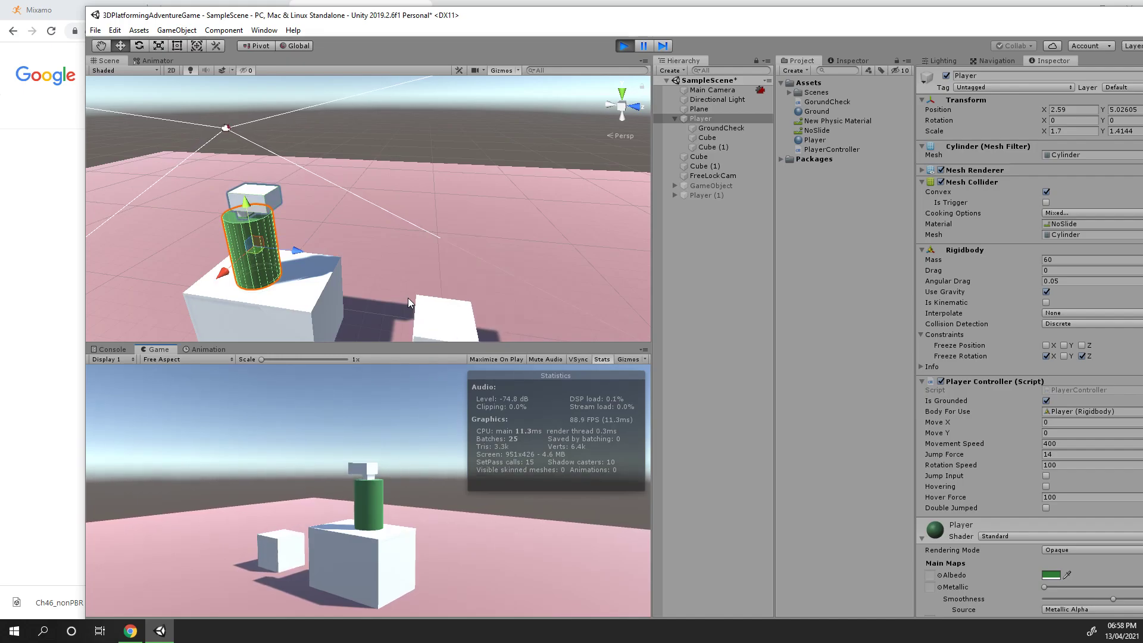
key("w")
key("a")
key("s")
key("d")
key("w")
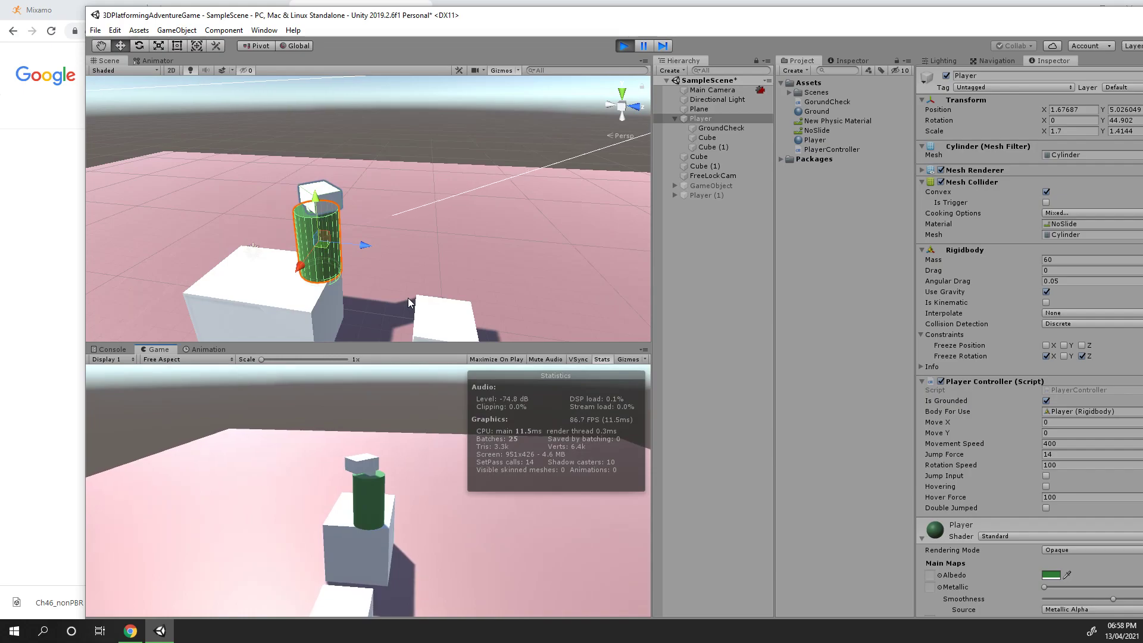
key("s")
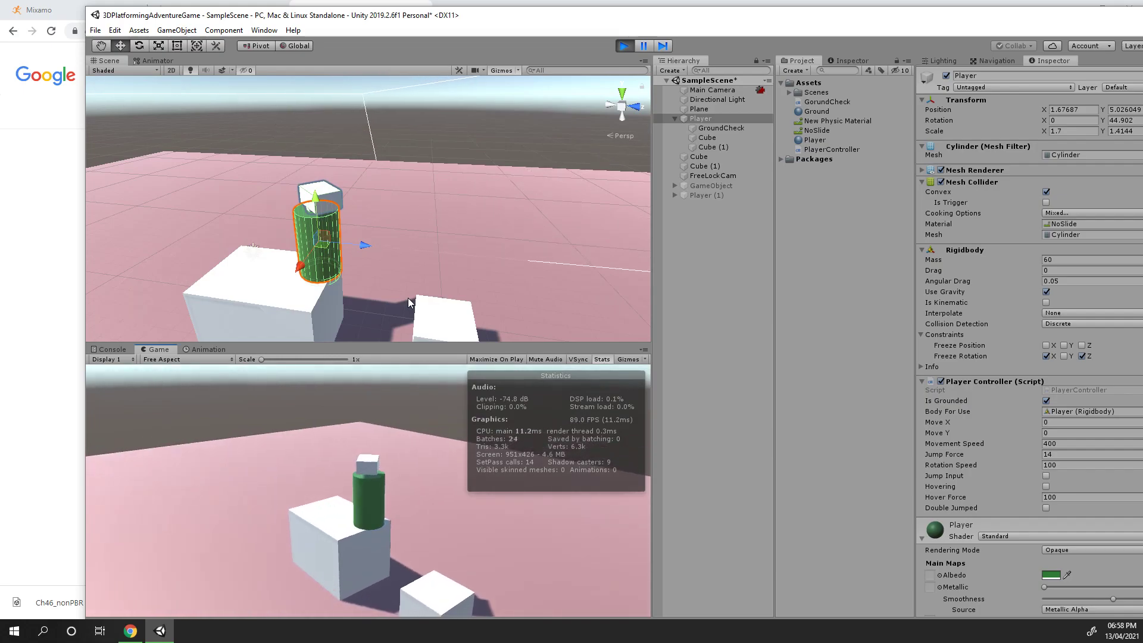
key("d")
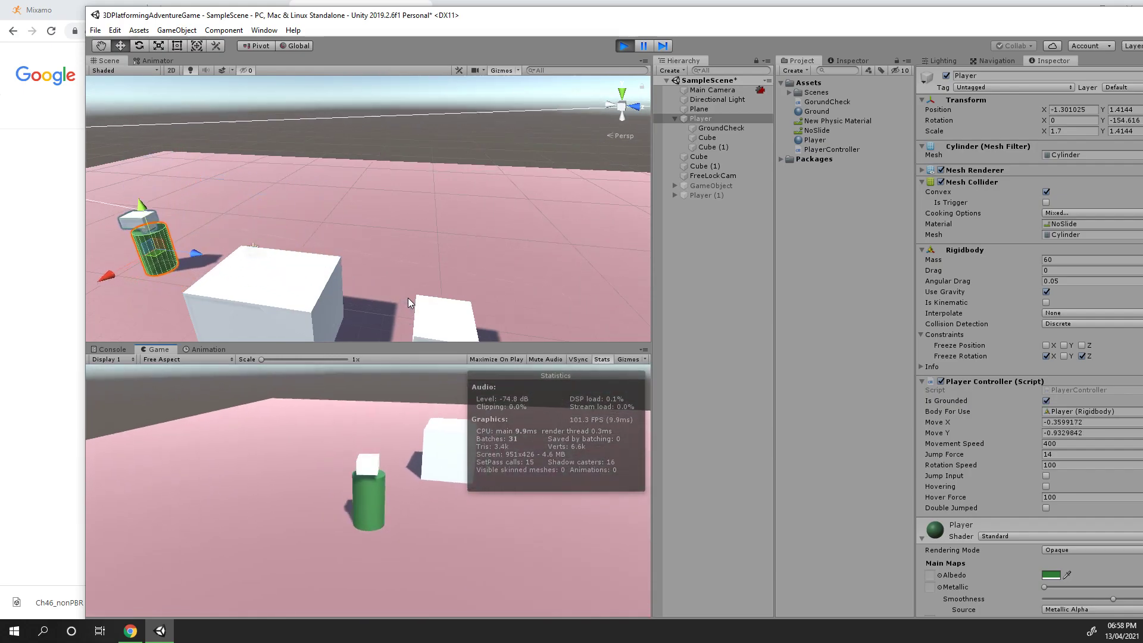
key("w")
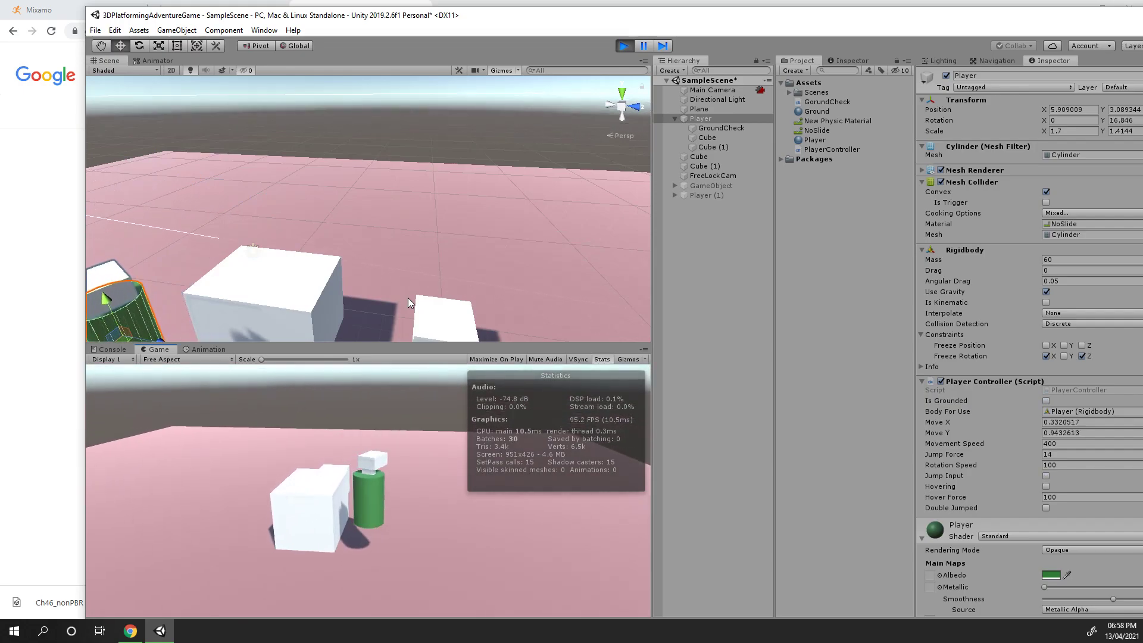
Test jumping and hovering the player while steering it around the boxes
key("space")
key("a")
key("space")
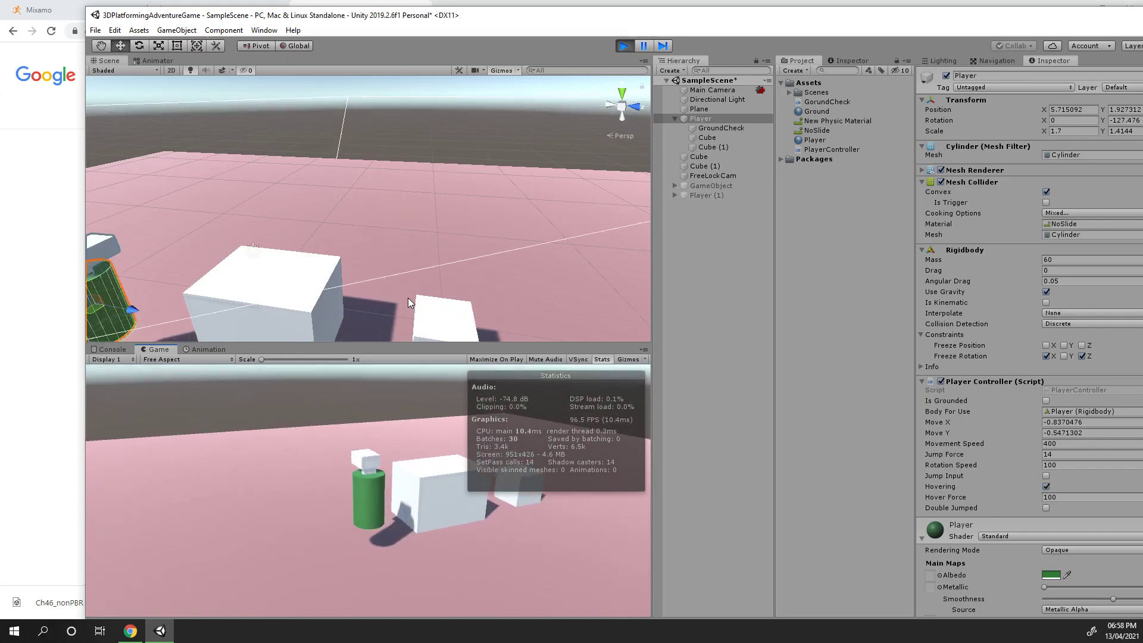
key("d")
key("space")
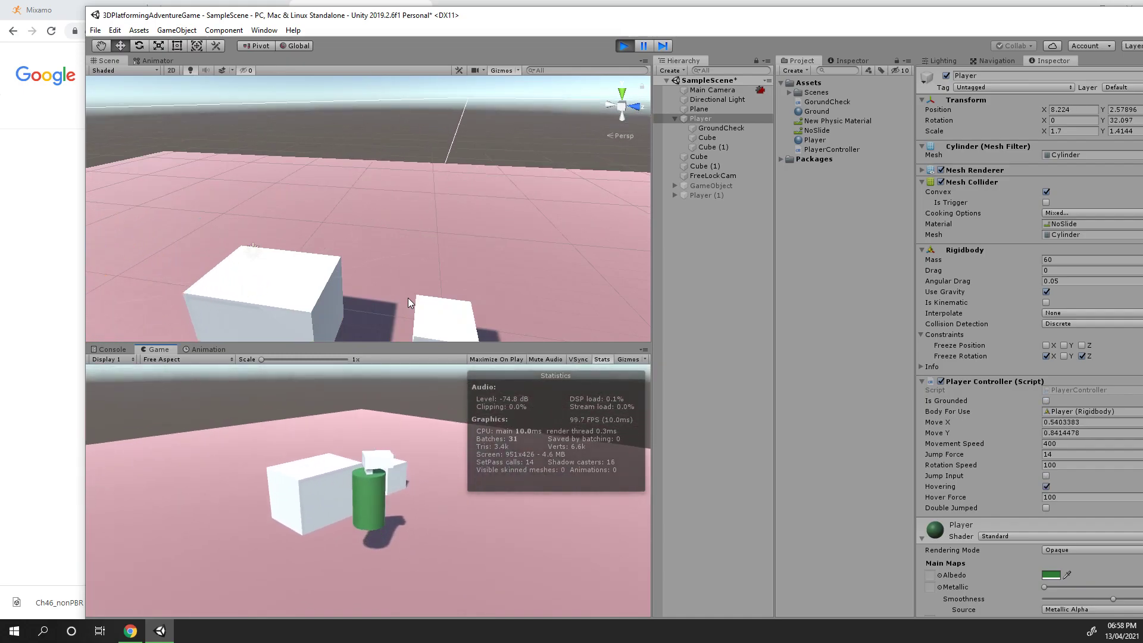
key("s")
key("space")
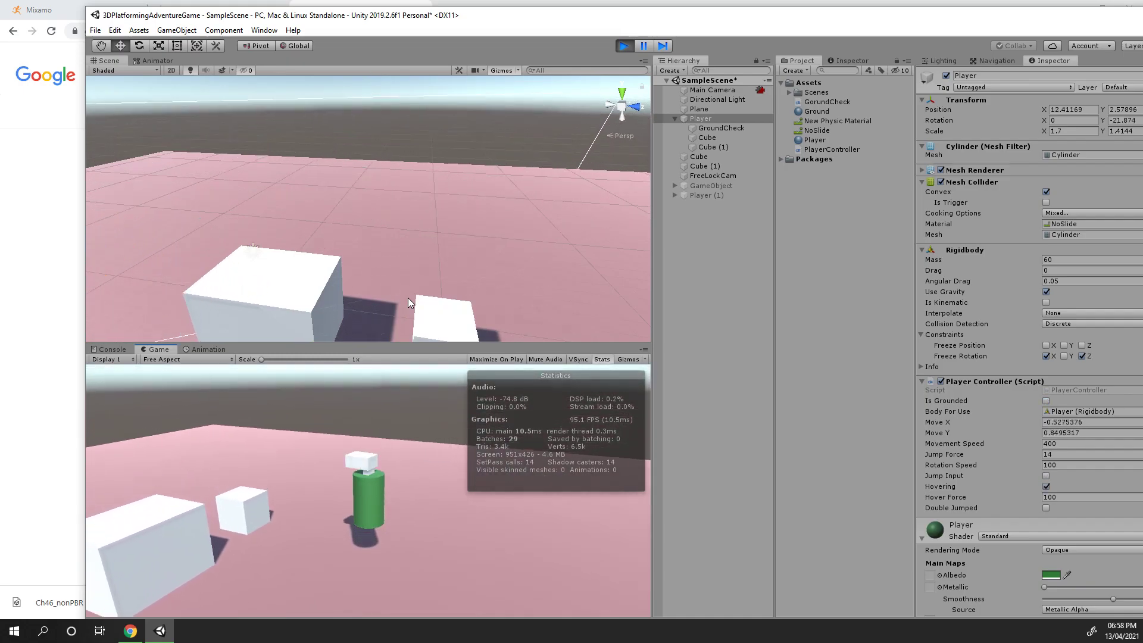
key("d")
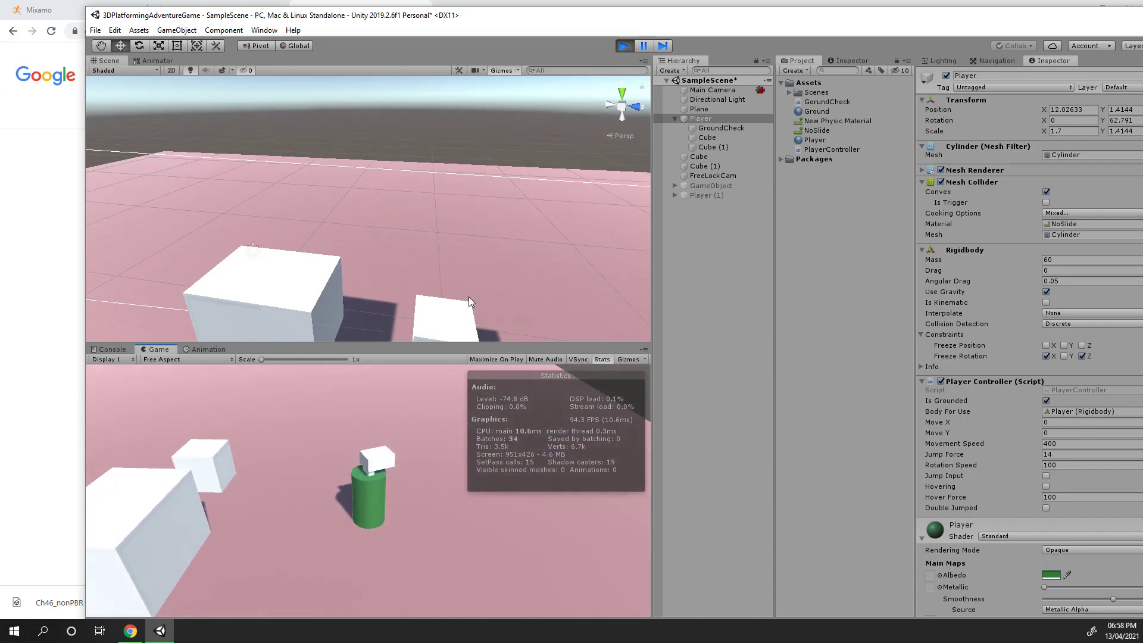
key("s")
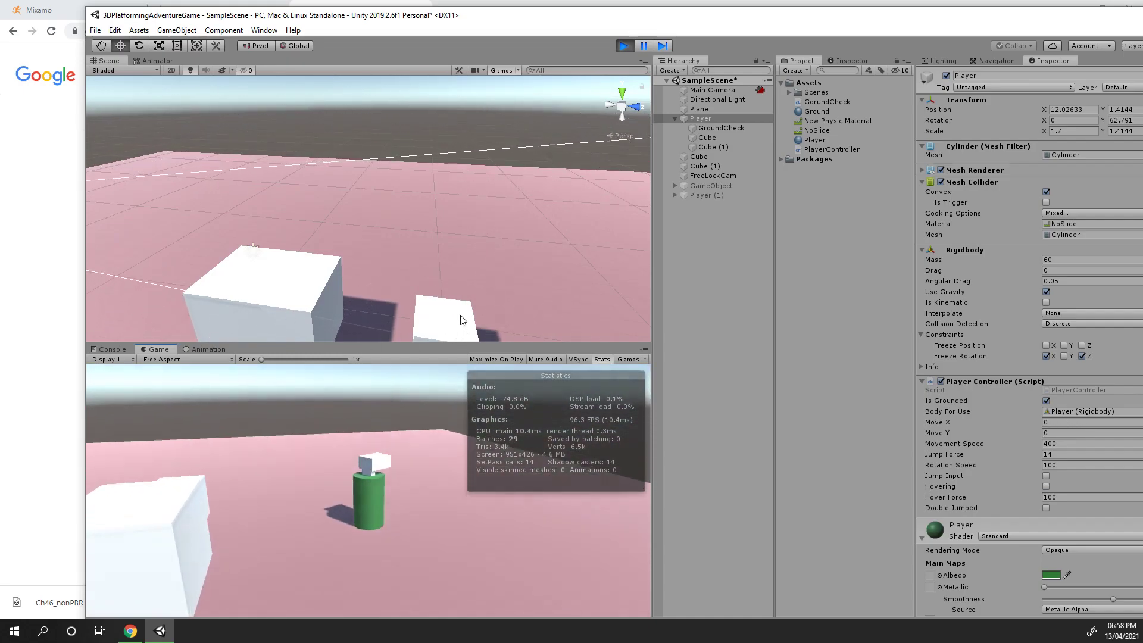
key("space")
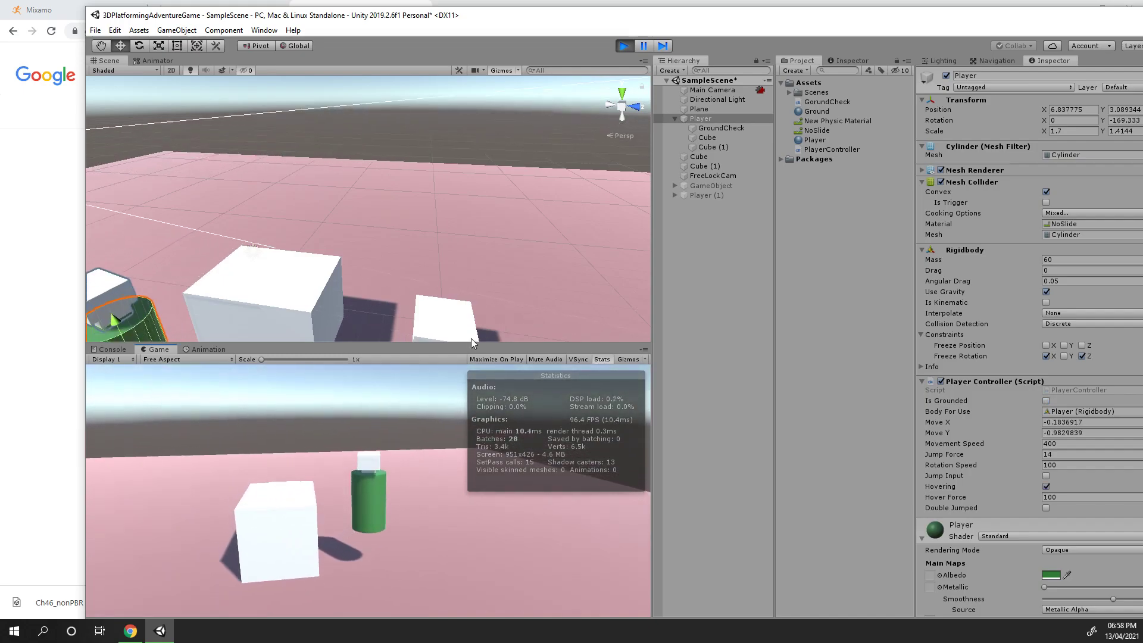
key("d")
key("space")
key("w")
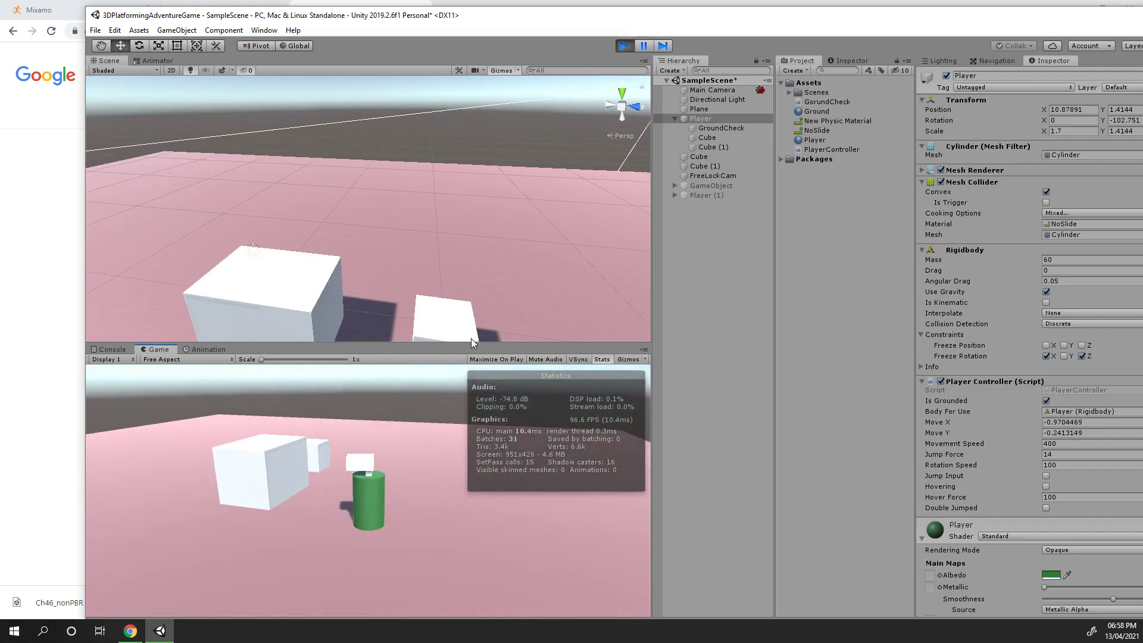
Keep steering the player back and forth and jumping to check the controls
key("s")
key("w")
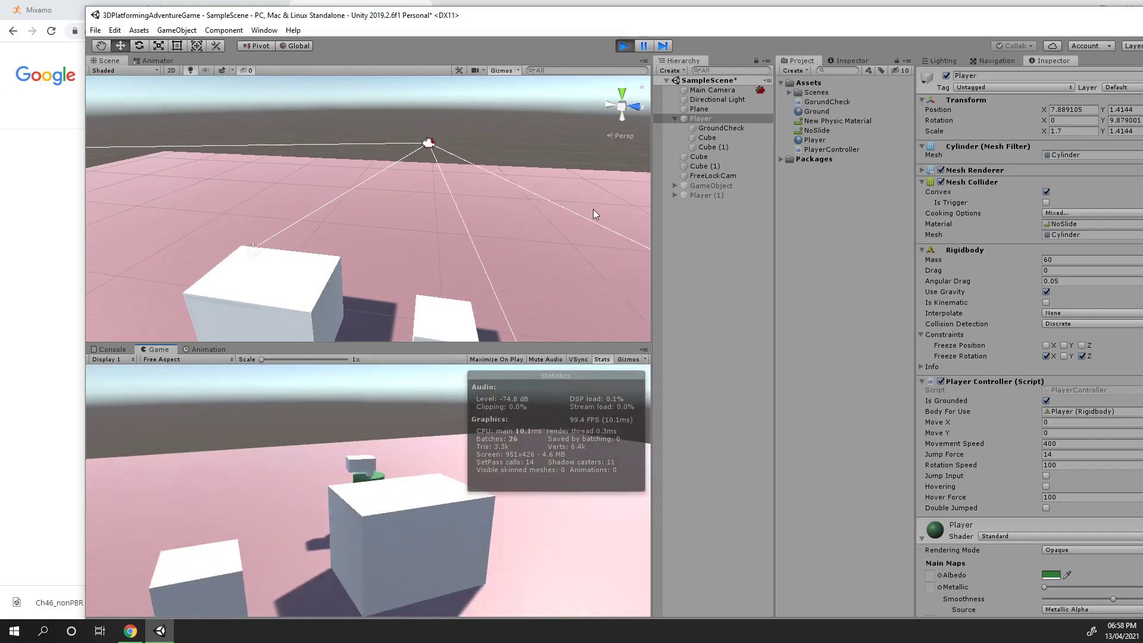
key("d")
key("s")
key("a")
key("d")
key("a")
key("d")
key("space")
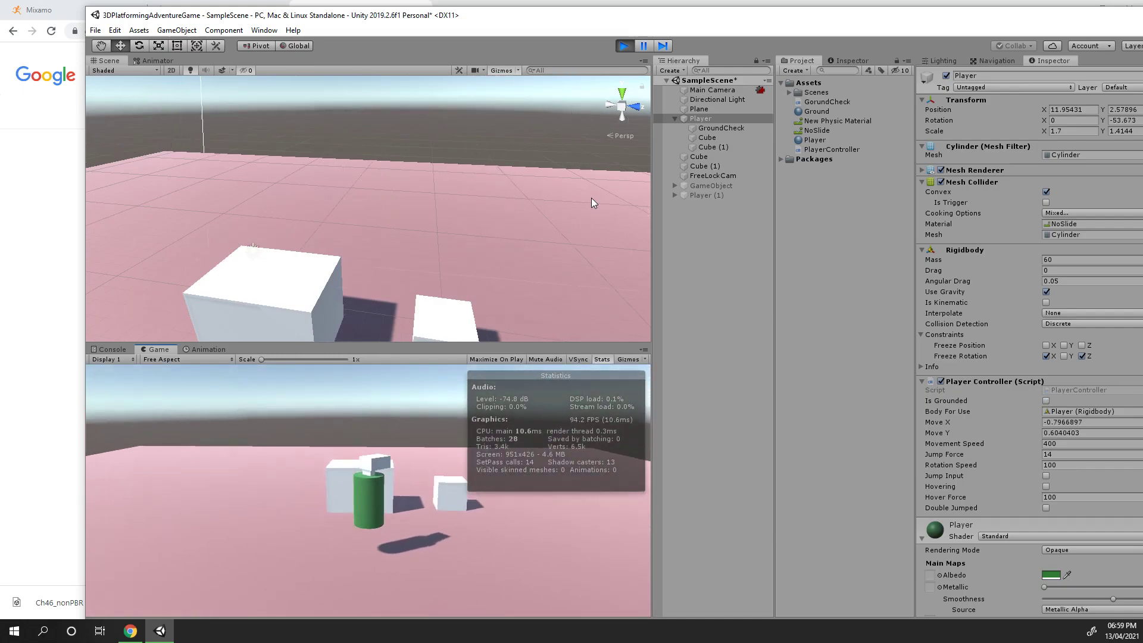
key("a")
key("d")
key("a")
key("space")
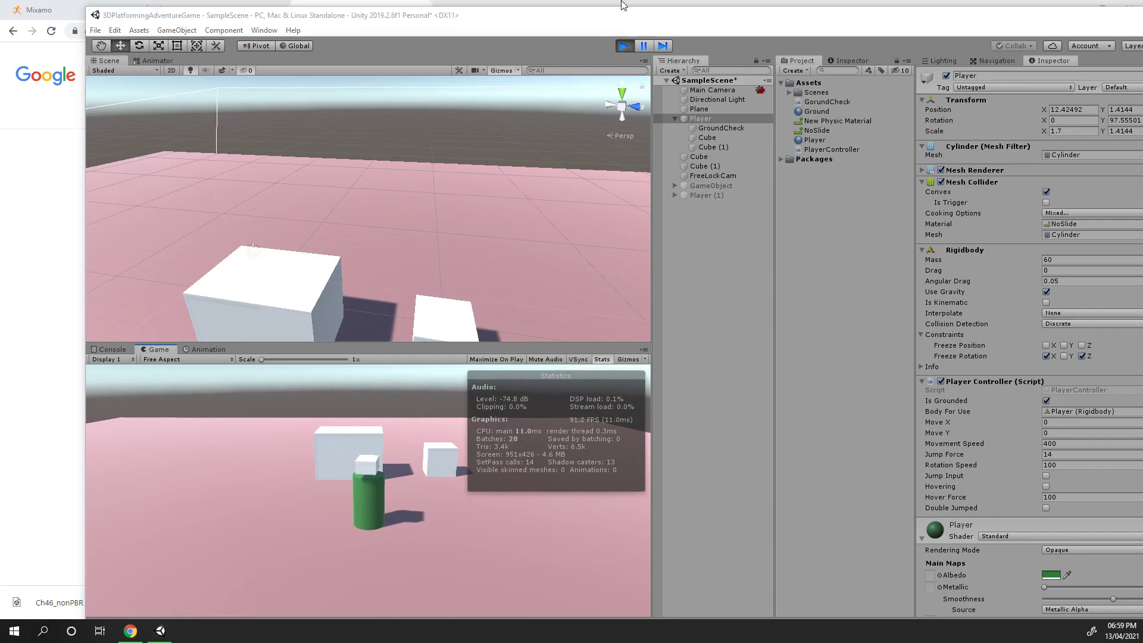
Exit Play mode and return to the browser
left_click(628, 47)
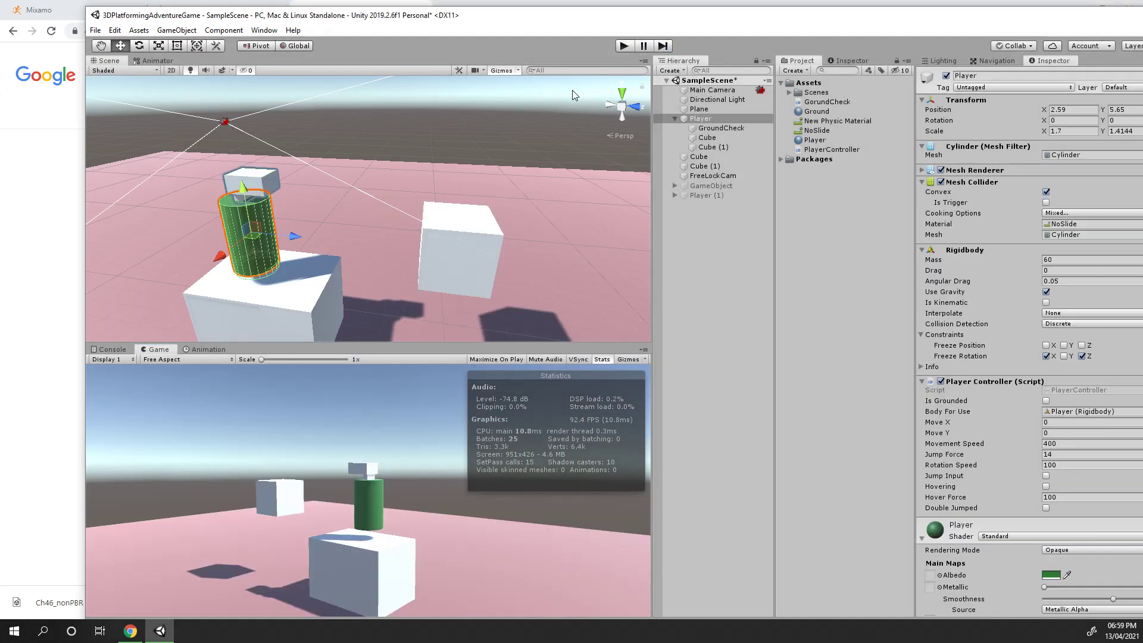
left_click(767, 4)
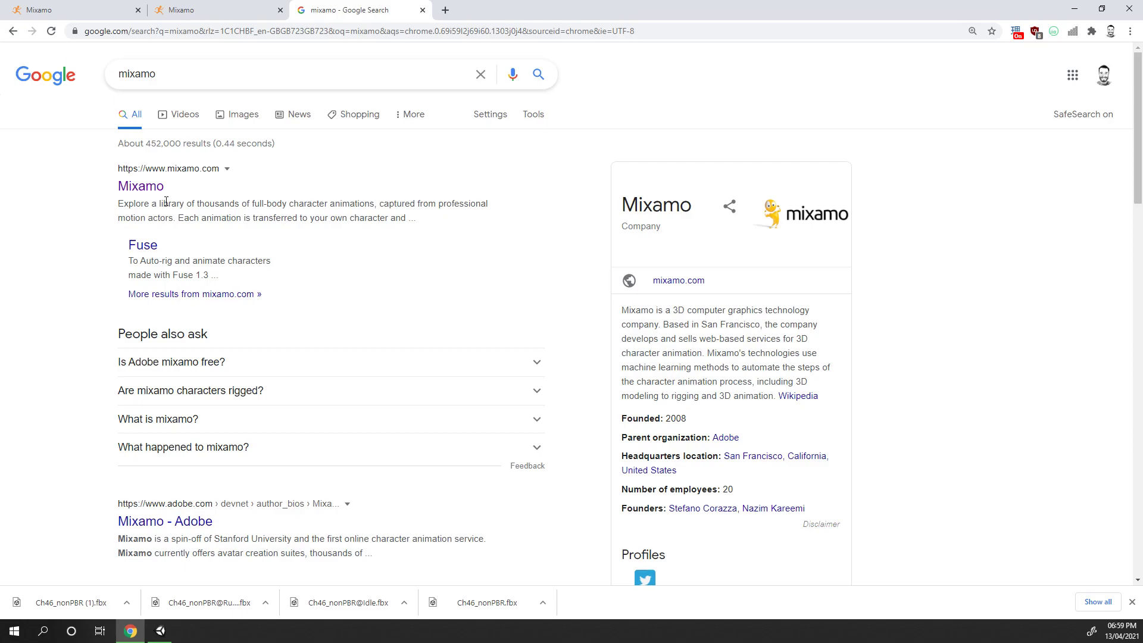
Open the Mixamo site in the third browser tab
left_click(190, 18)
left_click(101, 10)
left_click(179, 9)
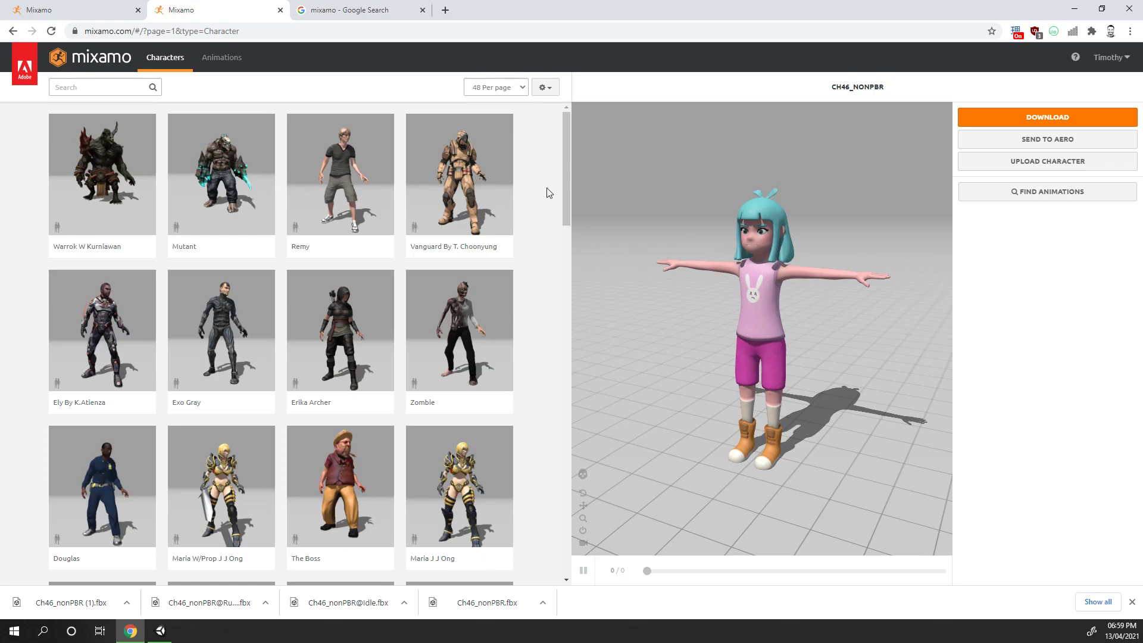
left_click(369, 9)
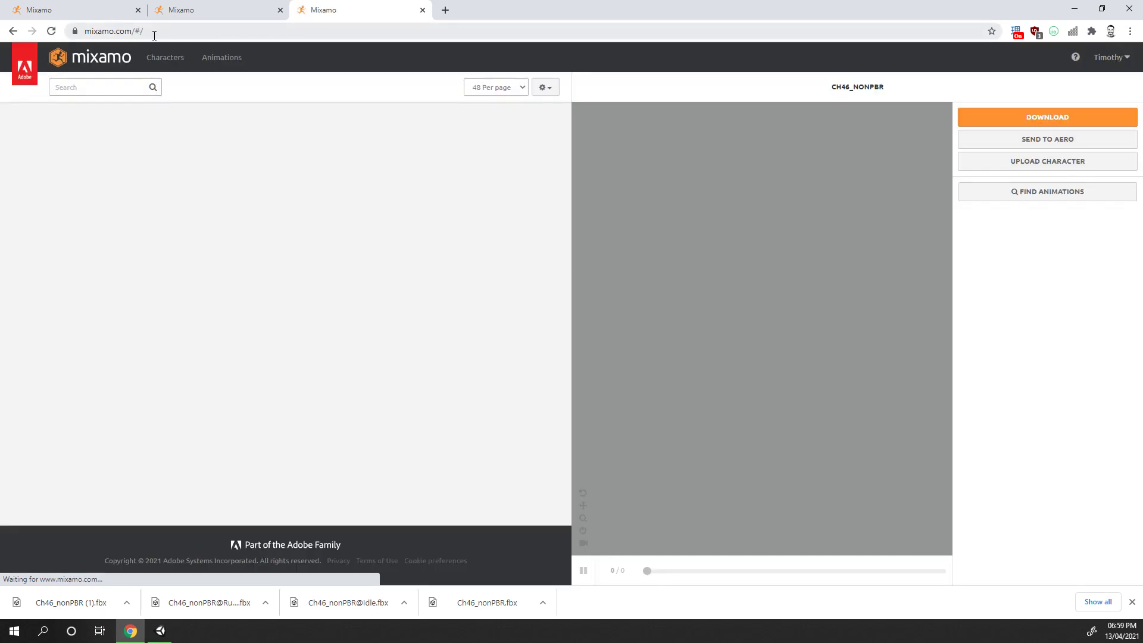
left_click(153, 31)
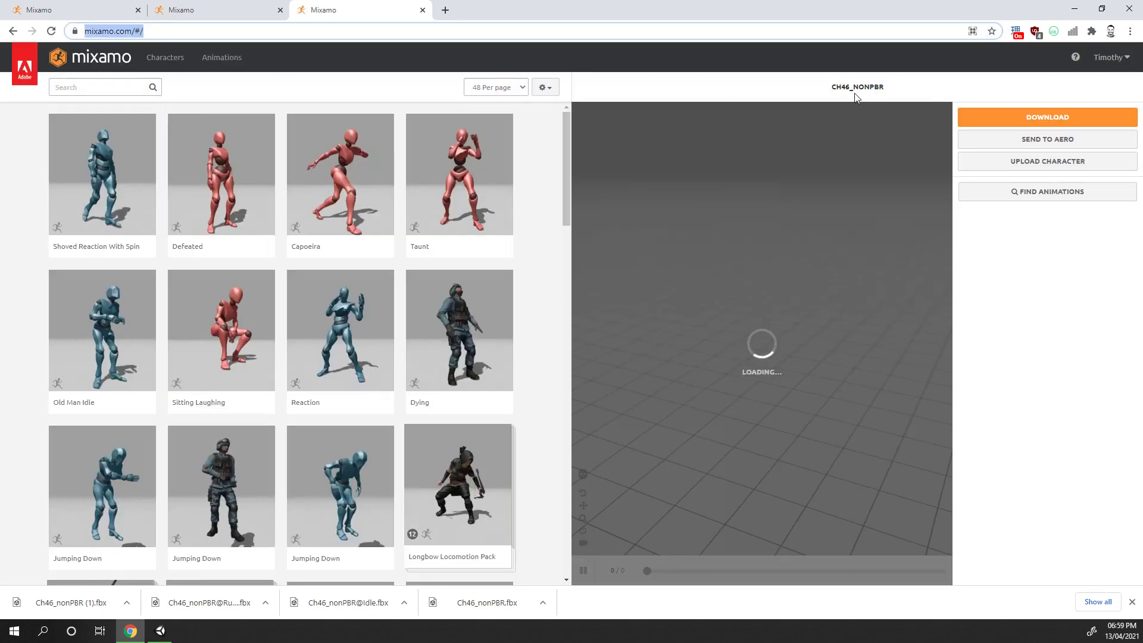
left_click(1107, 58)
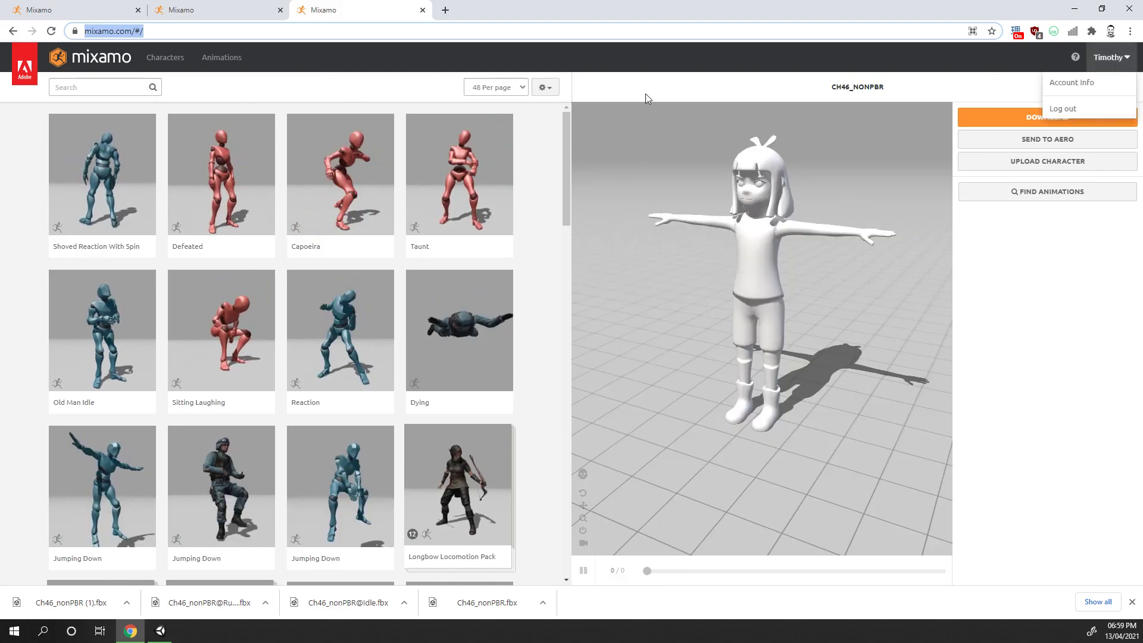
left_click(536, 127)
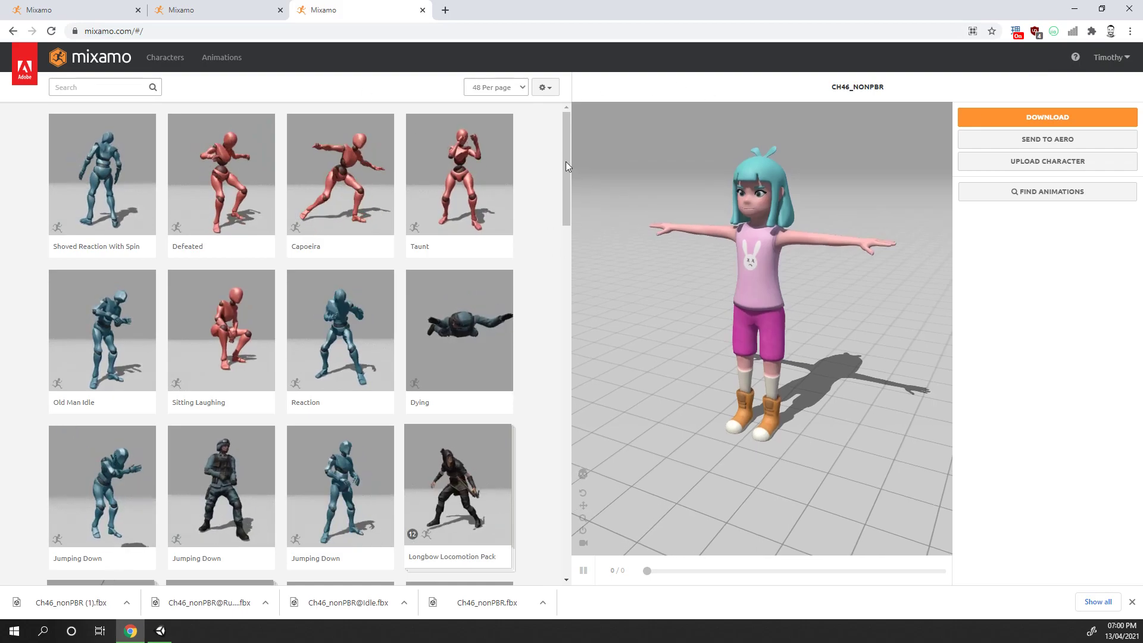
scroll(562, 160, "down", 2)
scroll(563, 151, "up", 2)
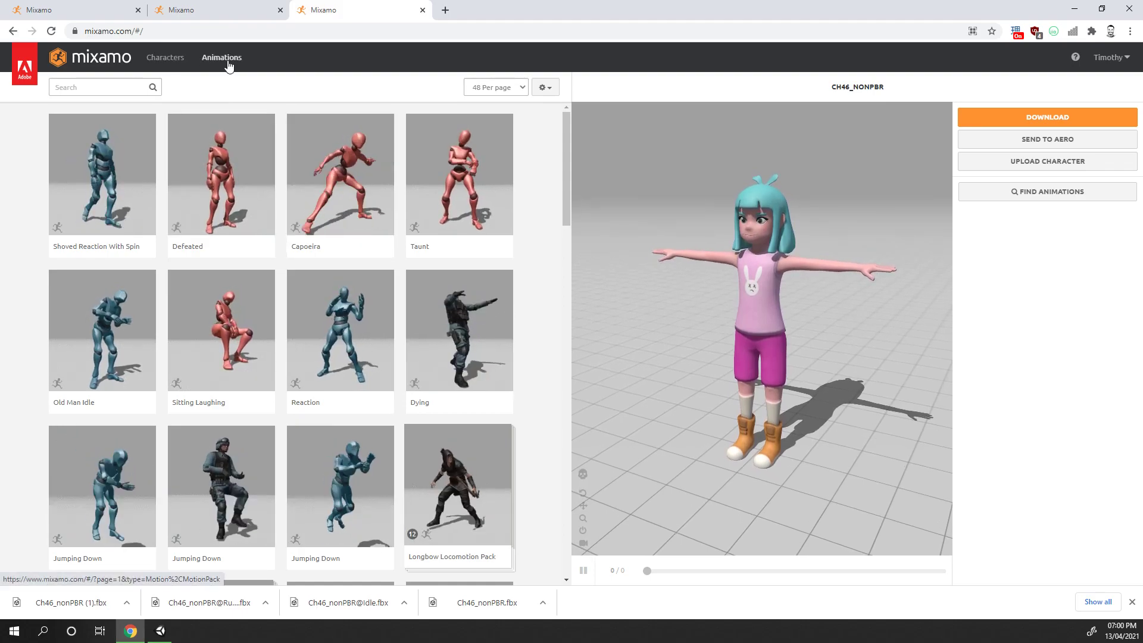
Browse the Mixamo Characters library and rotate the selected character's preview
left_click(164, 60)
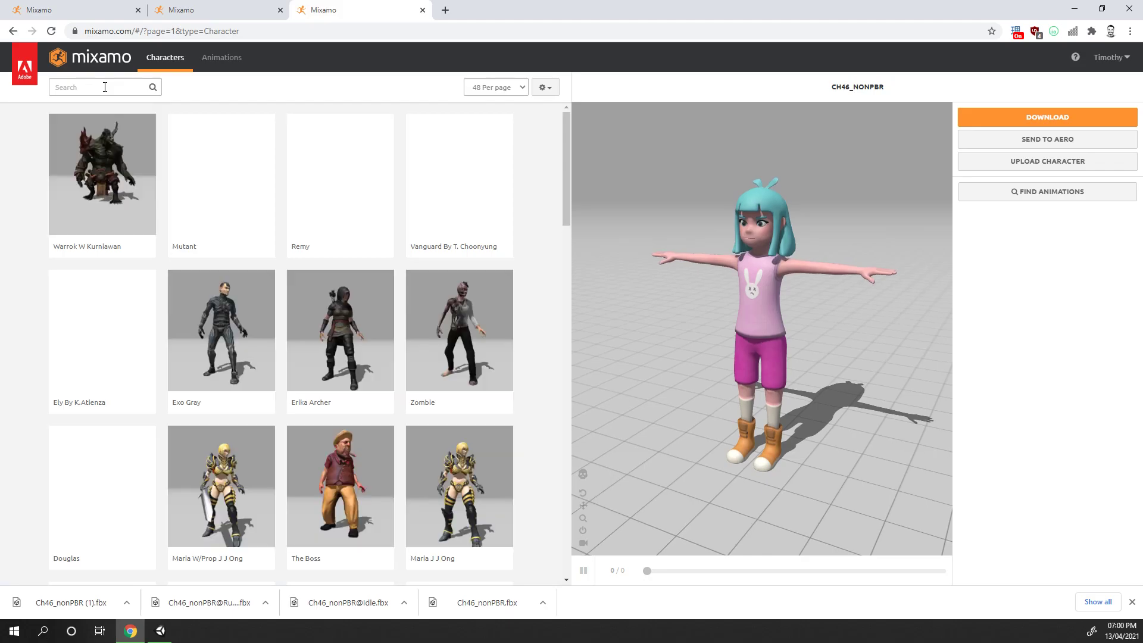
scroll(471, 304, "down", 5)
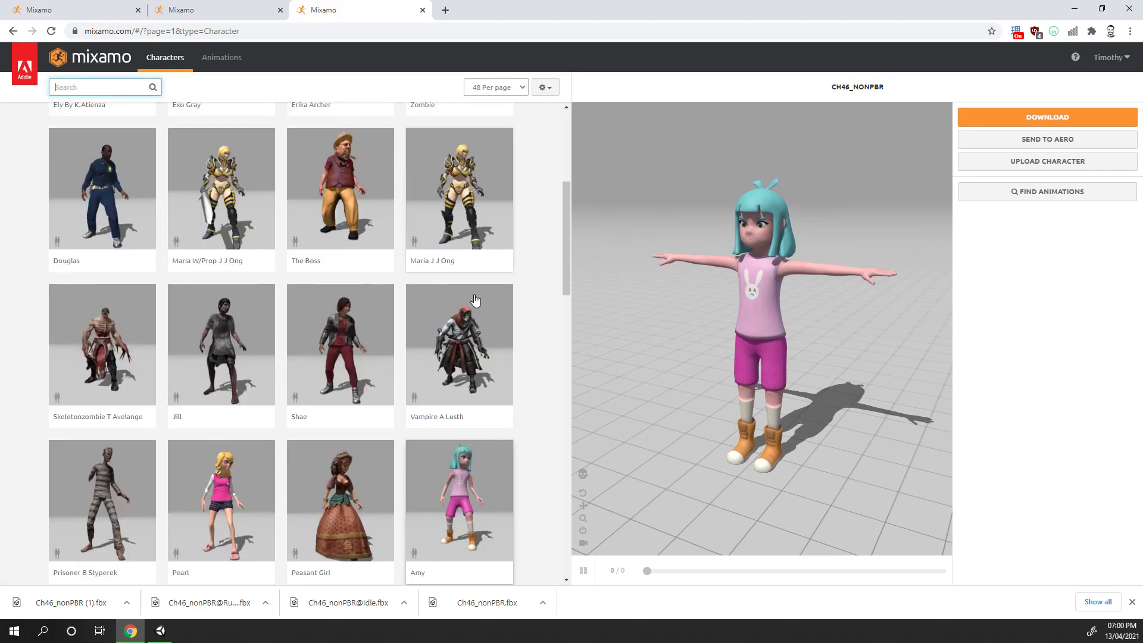
scroll(474, 301, "down", 6)
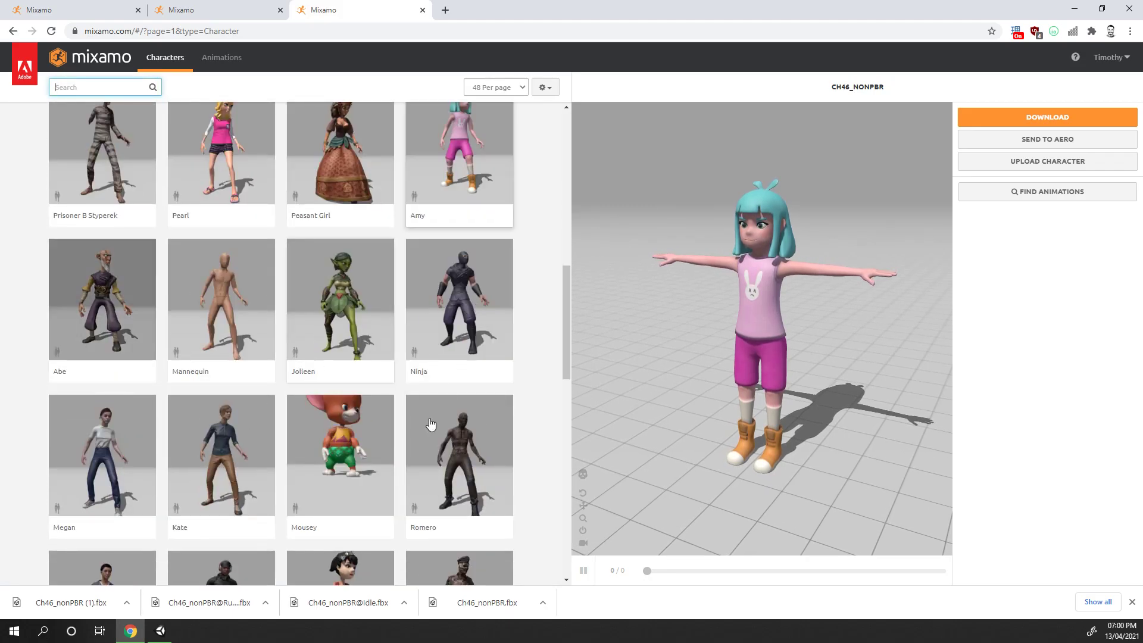
scroll(447, 451, "down", 1)
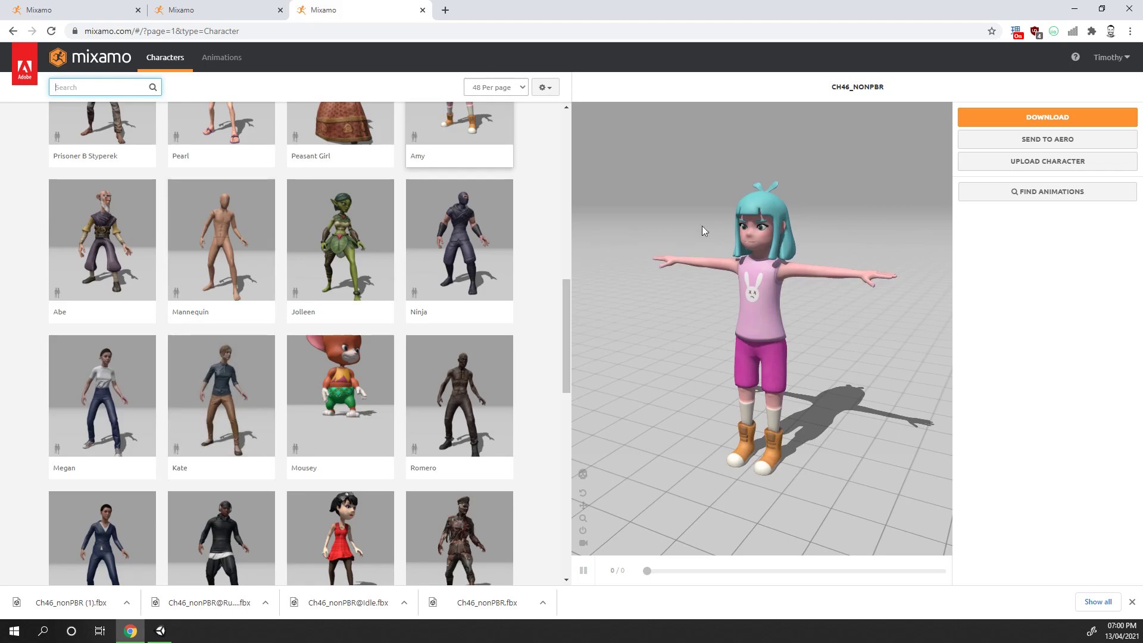
mouse_move(704, 359)
left_mouse_down()
mouse_move(684, 345)
mouse_move(849, 345)
mouse_move(706, 352)
left_mouse_up()
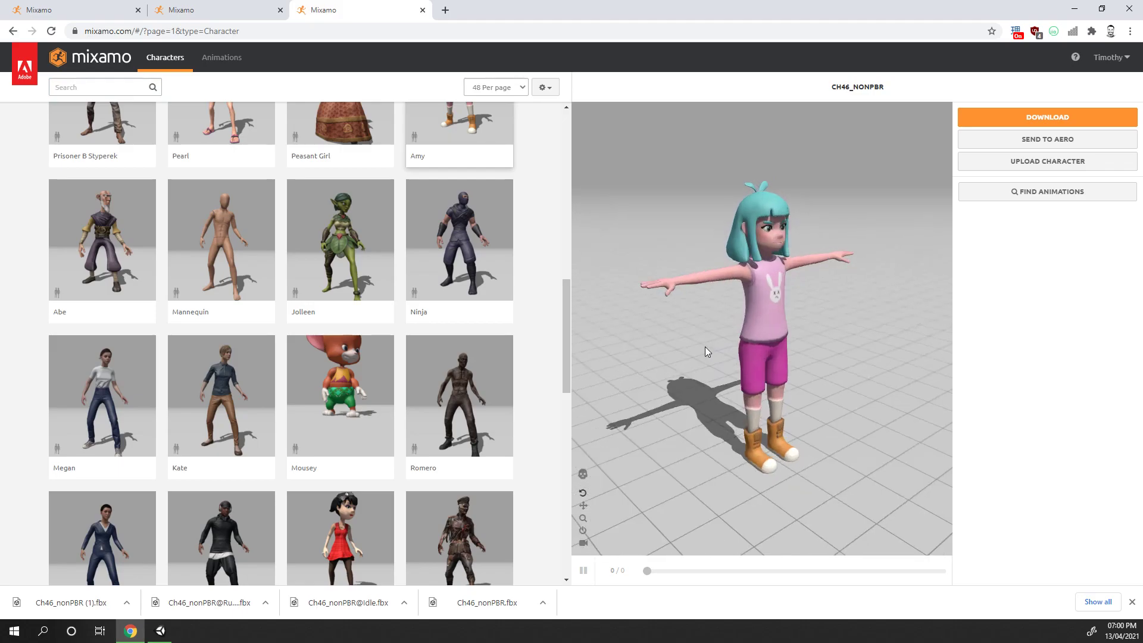
scroll(366, 162, "up", 3)
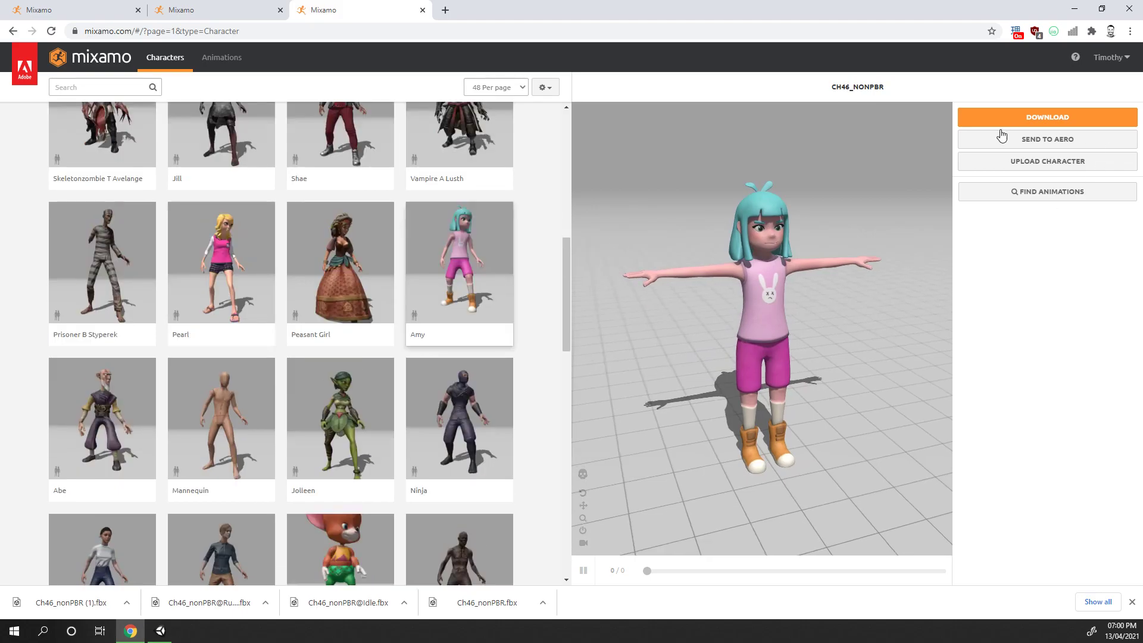
Open the character's download settings and set the format to FBX for Unity (.fbx) with T-pose
left_click(1035, 112)
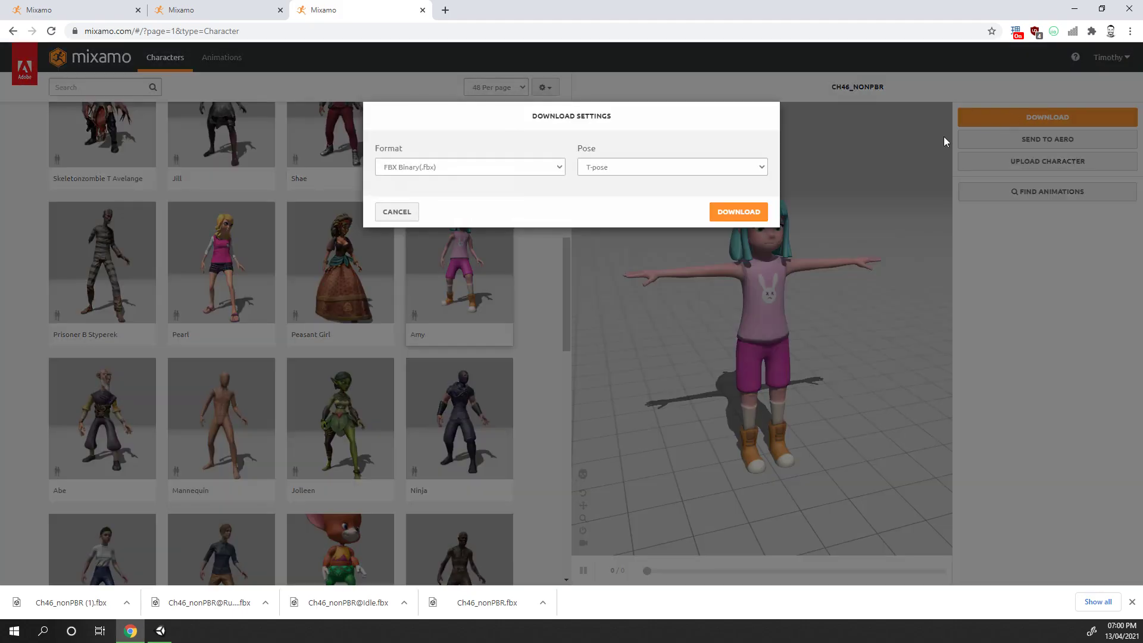
left_click(506, 165)
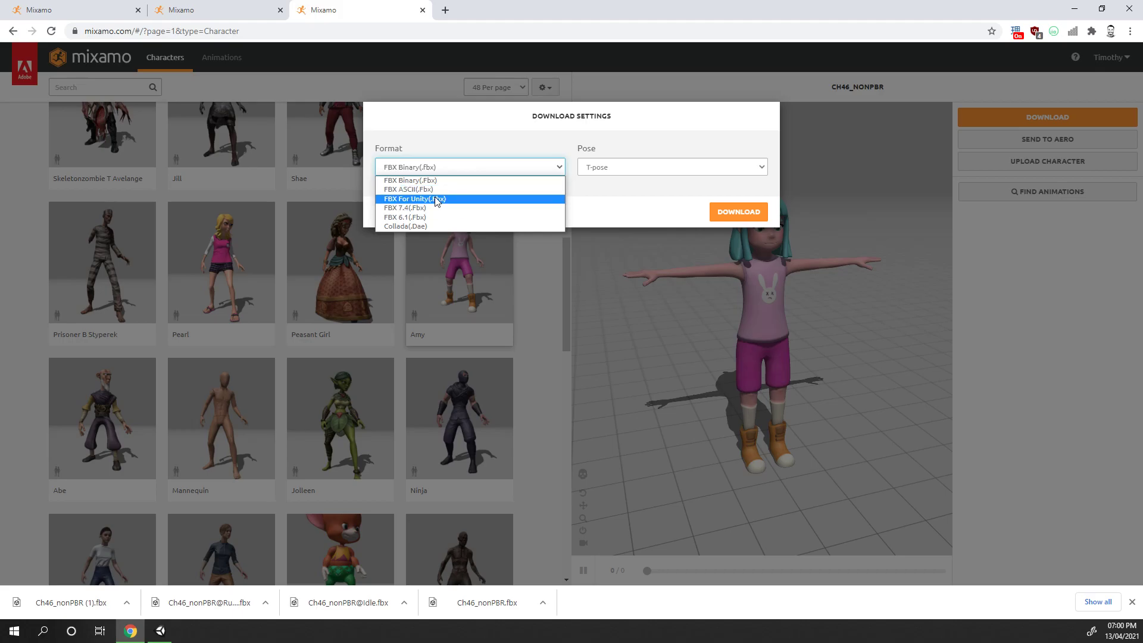
left_click(437, 200)
left_click(414, 167)
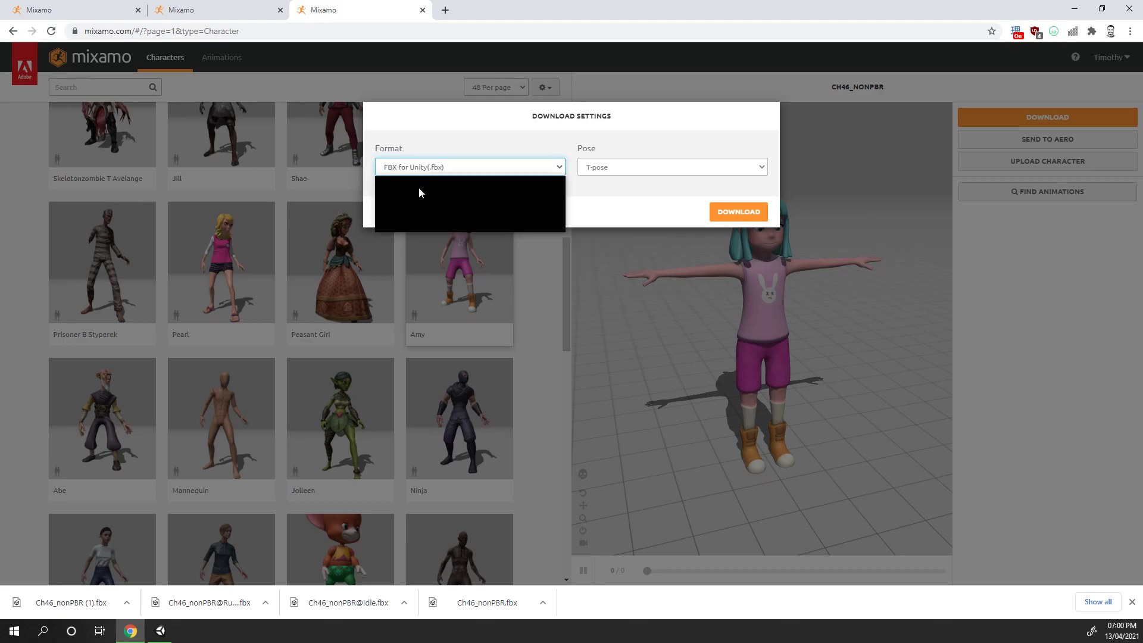
left_click(516, 162)
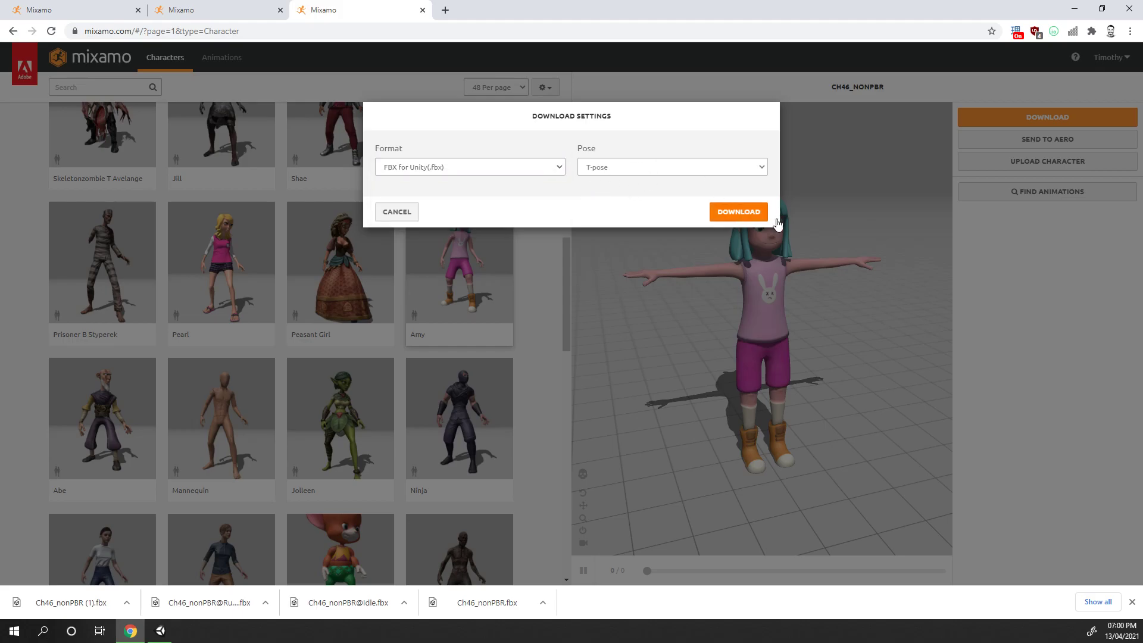
Cancel the character download and search the Mixamo Animations library for idle
left_click(400, 210)
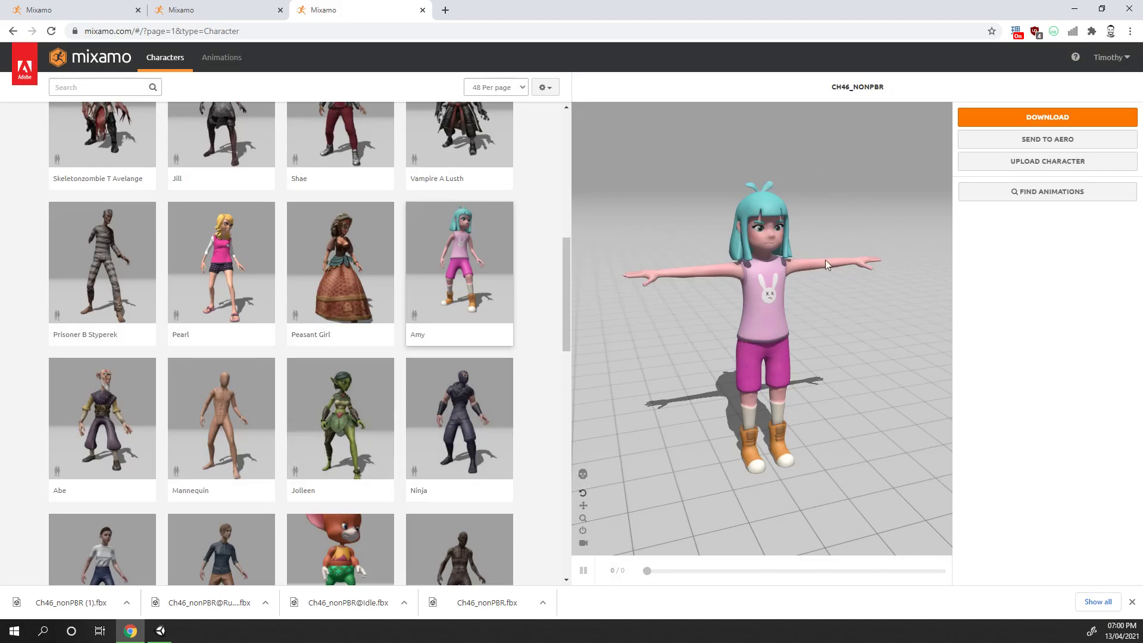
left_click(215, 58)
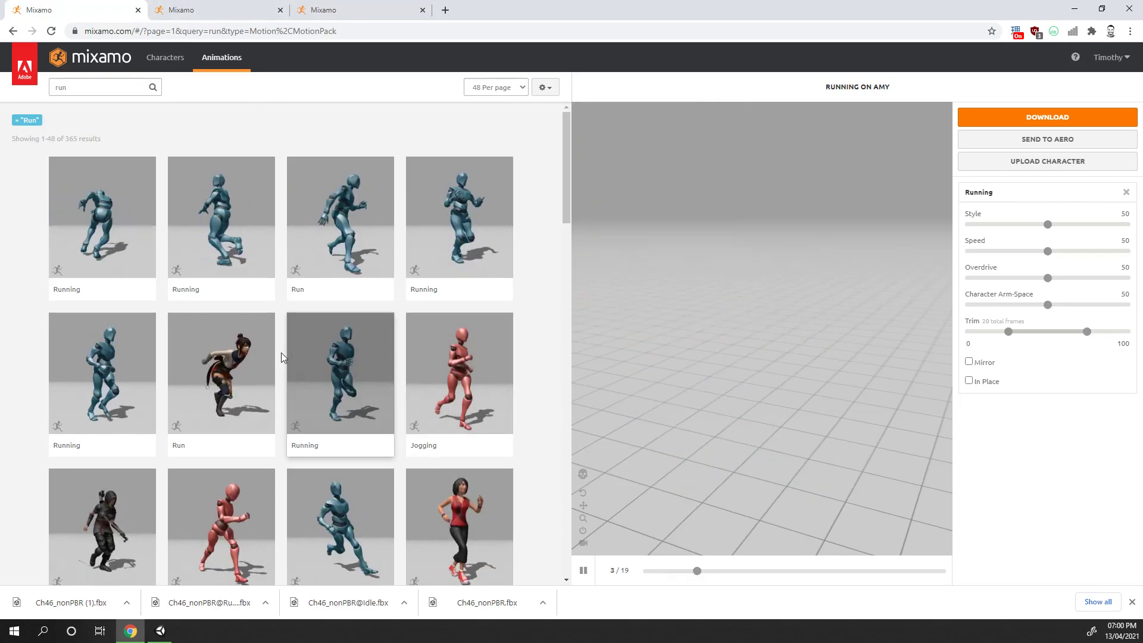
left_click(83, 87)
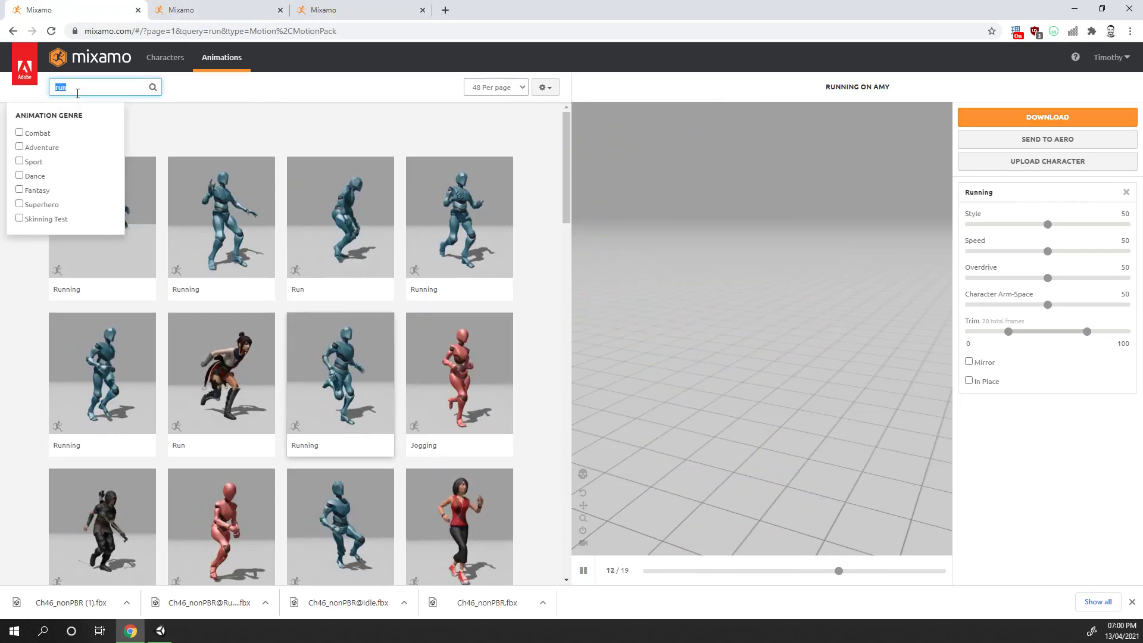
double_click(62, 87)
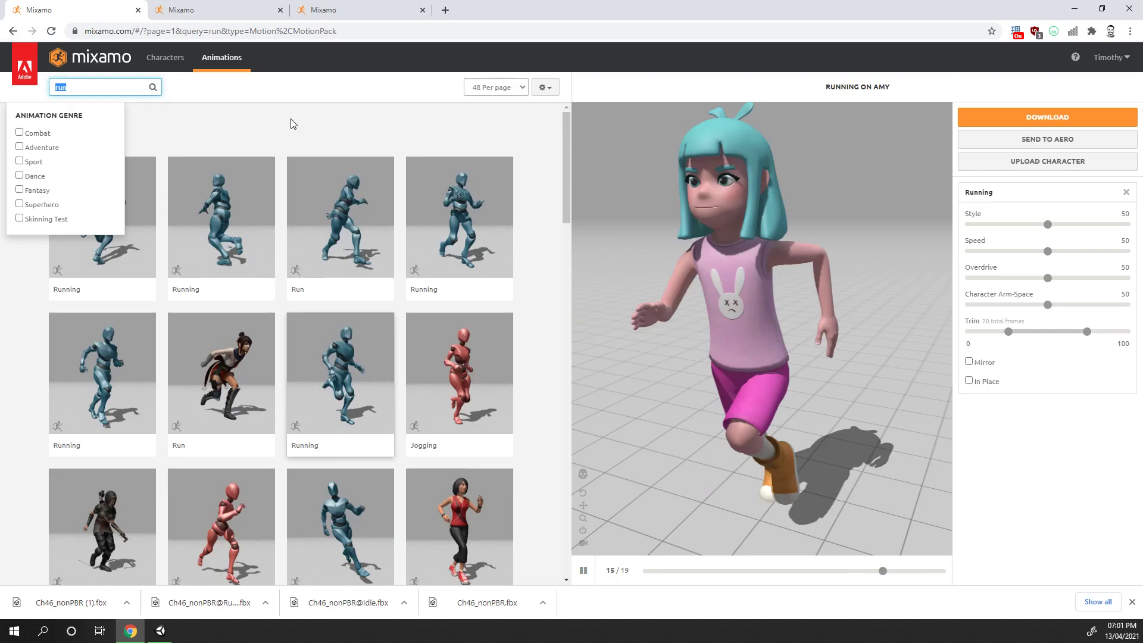
type("idle")
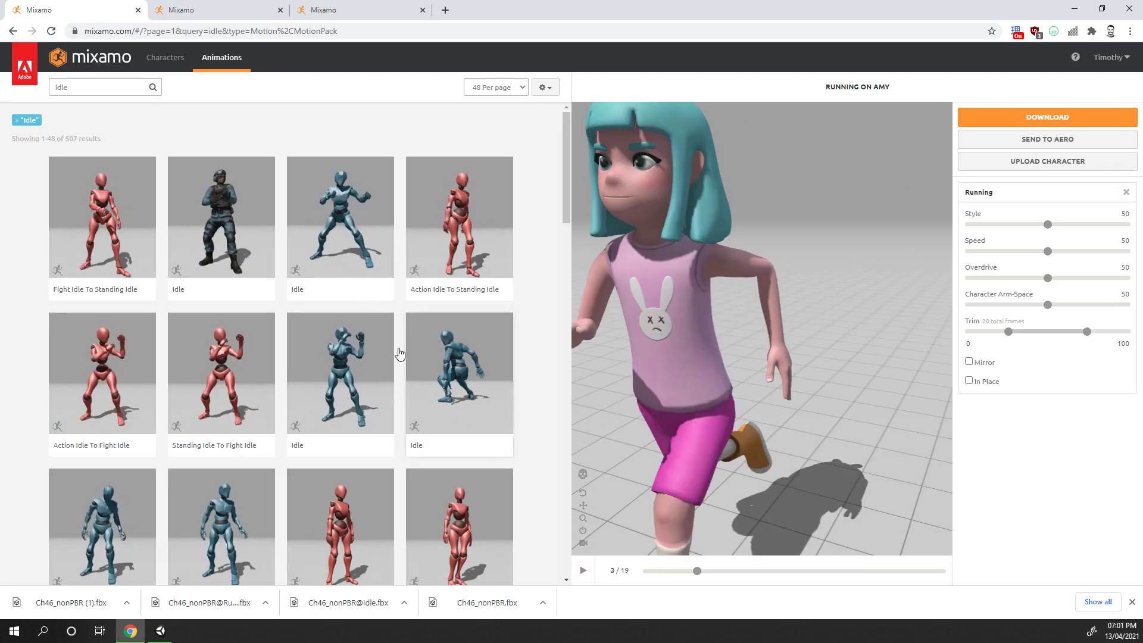
Browse the idle animation results and preview Breathing Idle on the character
scroll(530, 258, "down", 1)
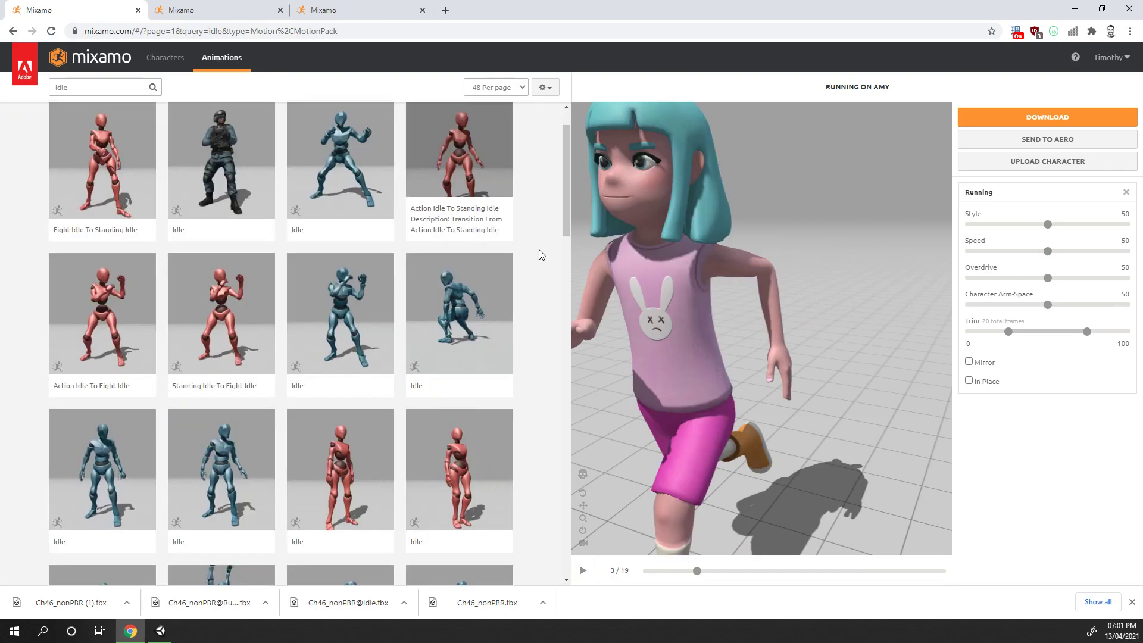
scroll(189, 393, "up", 1)
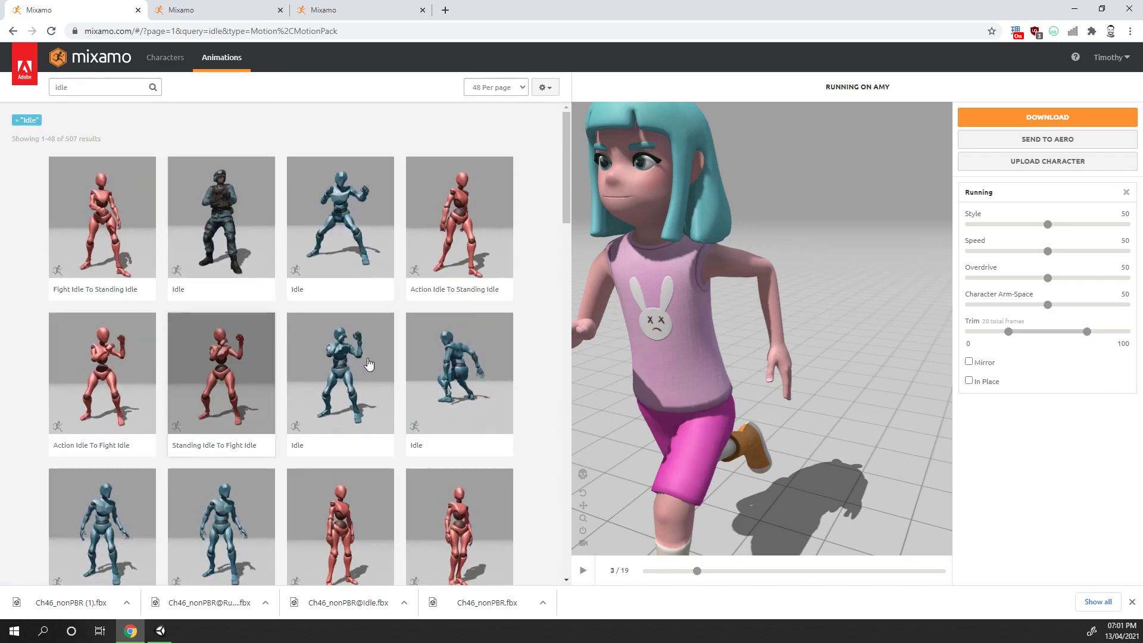
scroll(366, 387, "down", 3)
scroll(367, 417, "down", 4)
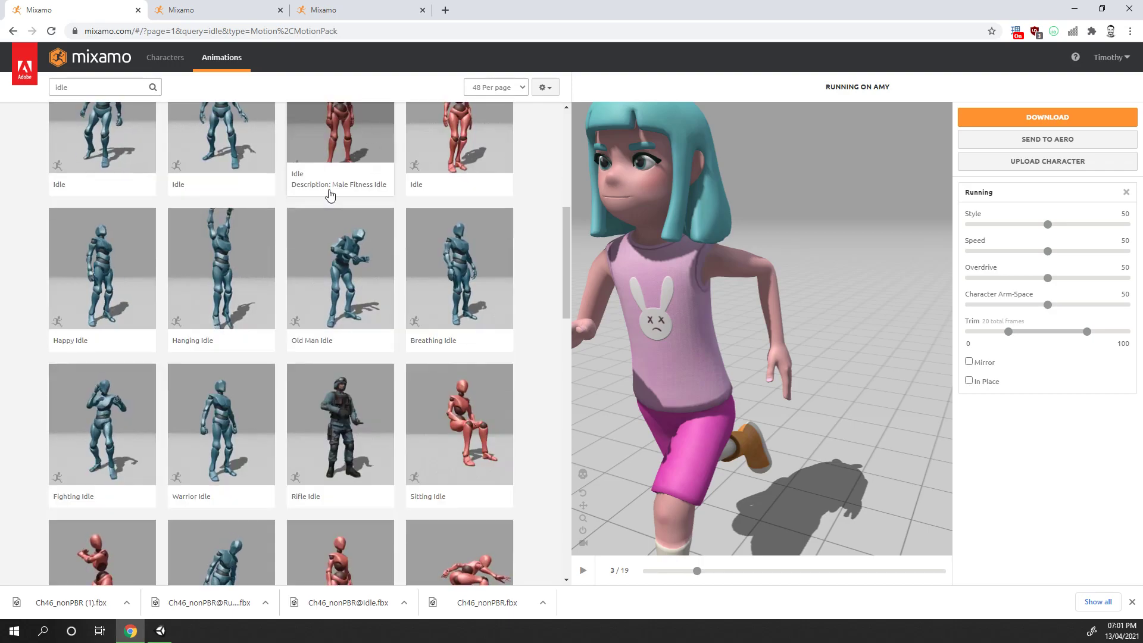
scroll(348, 260, "up", 2)
scroll(113, 159, "up", 1)
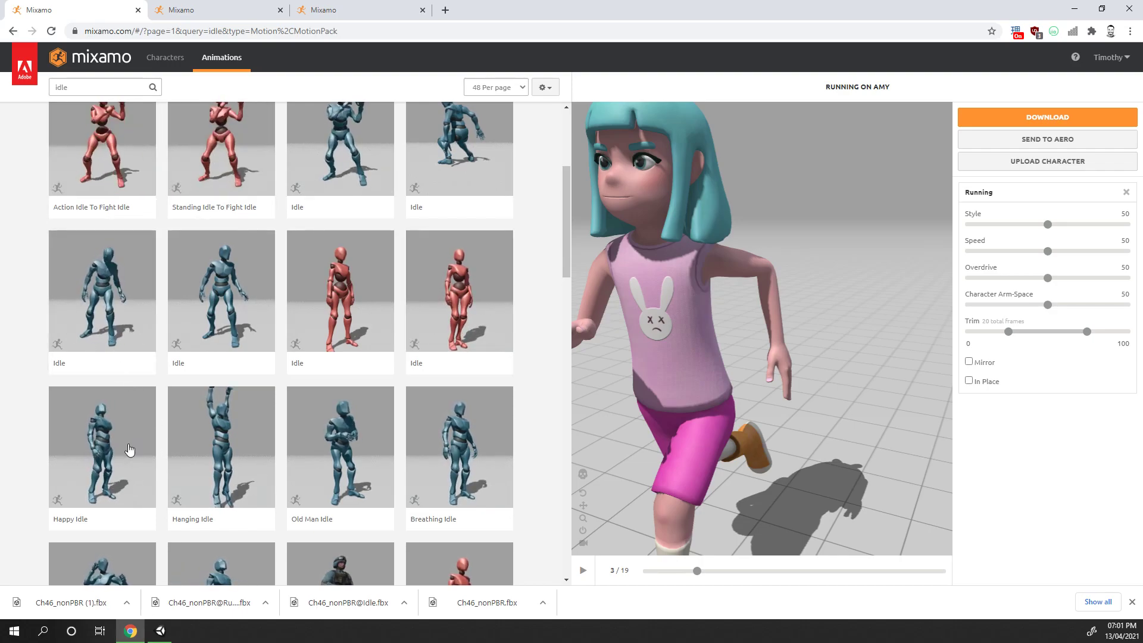
mouse_move(109, 84)
scroll(110, 84, "up", 1)
left_click(110, 84)
key("ctrl+a")
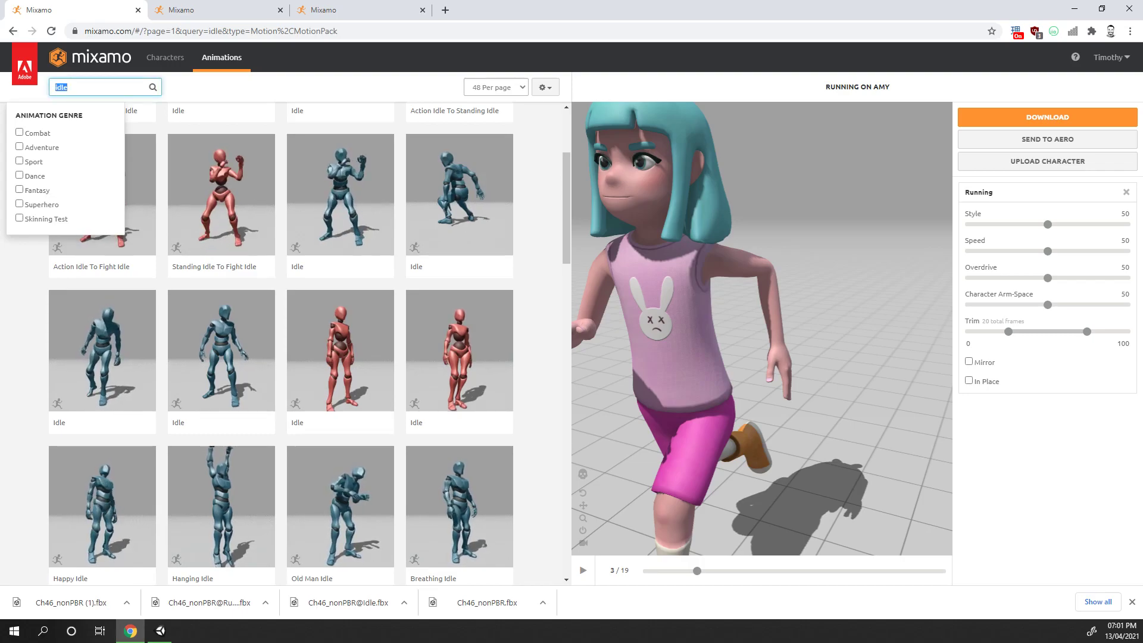
left_click(479, 515)
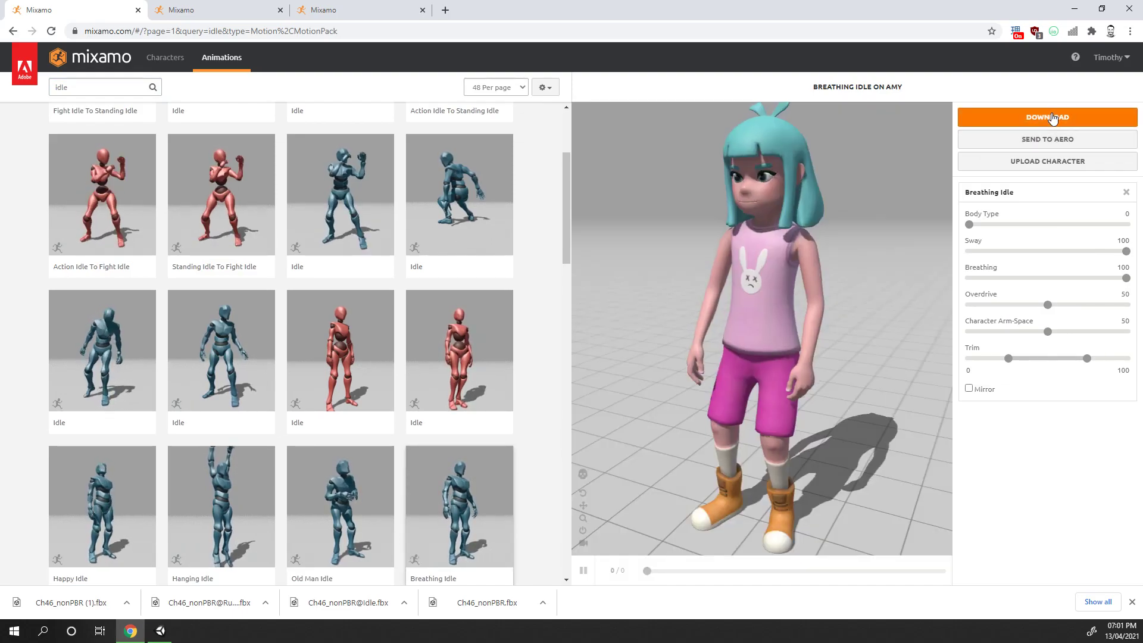
left_click(1052, 118)
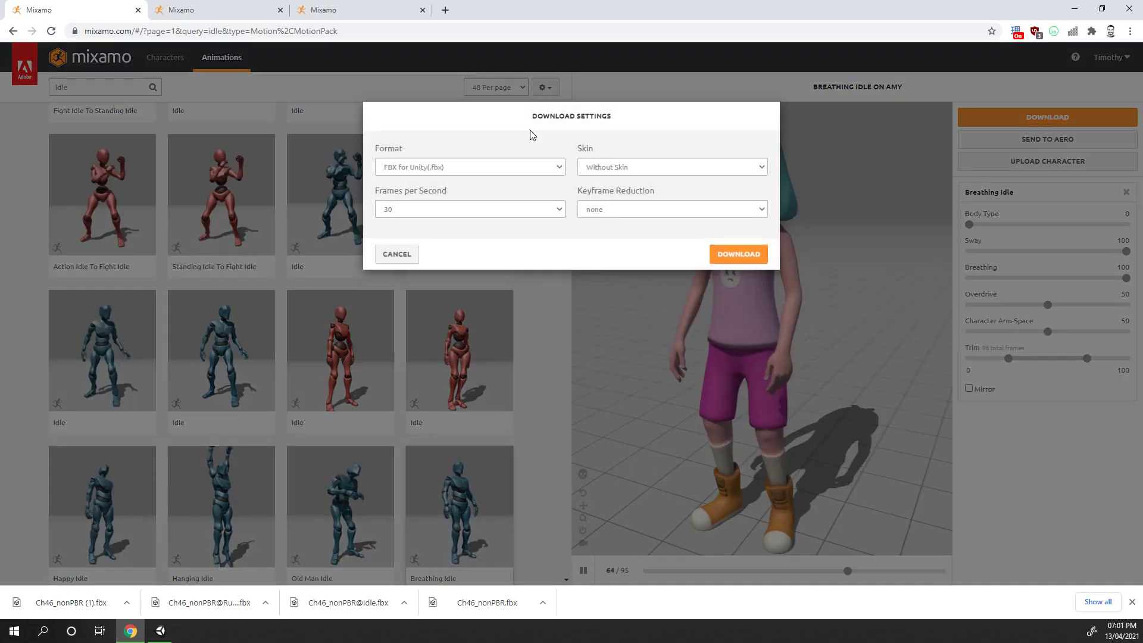
left_click(410, 167)
left_click(410, 167)
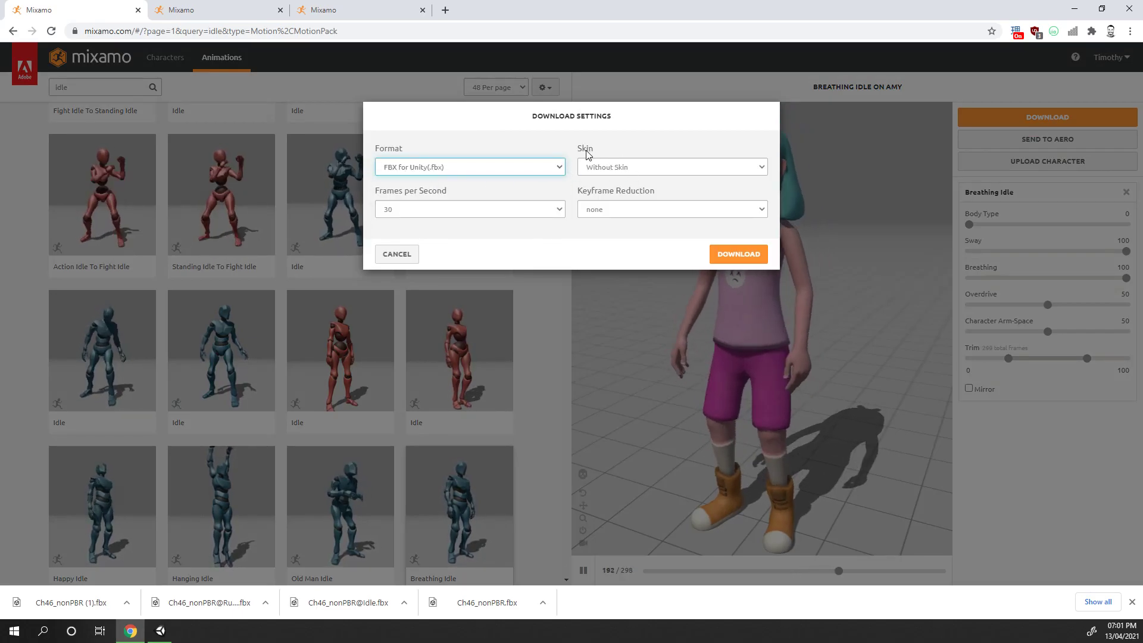
left_click(619, 168)
left_click(627, 174)
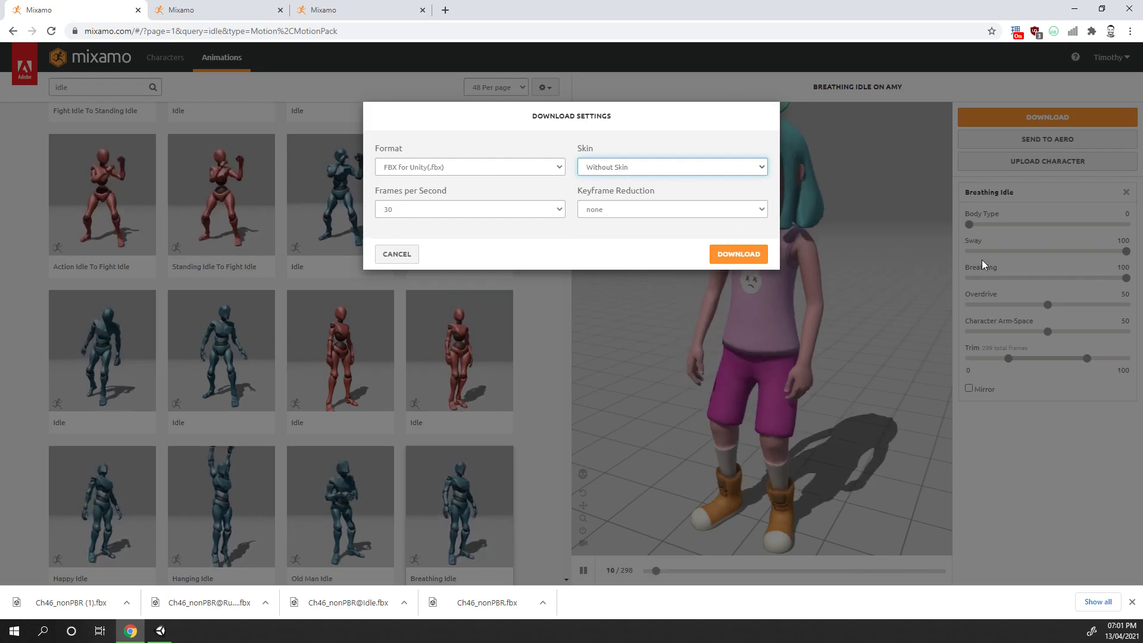
left_click(624, 165)
left_click(623, 191)
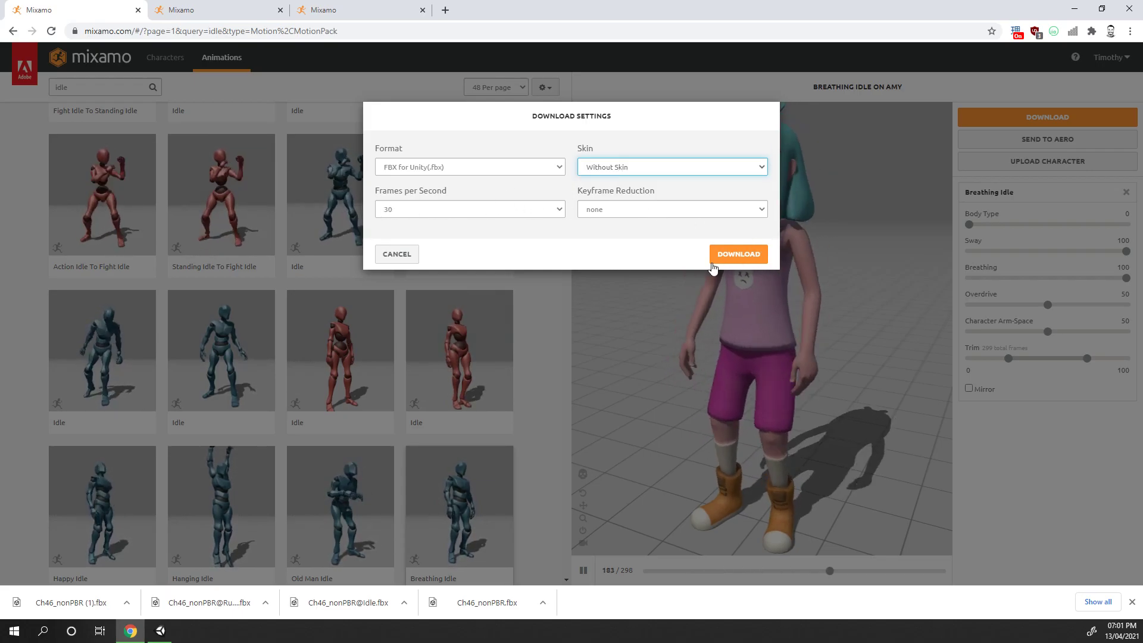
left_click(397, 254)
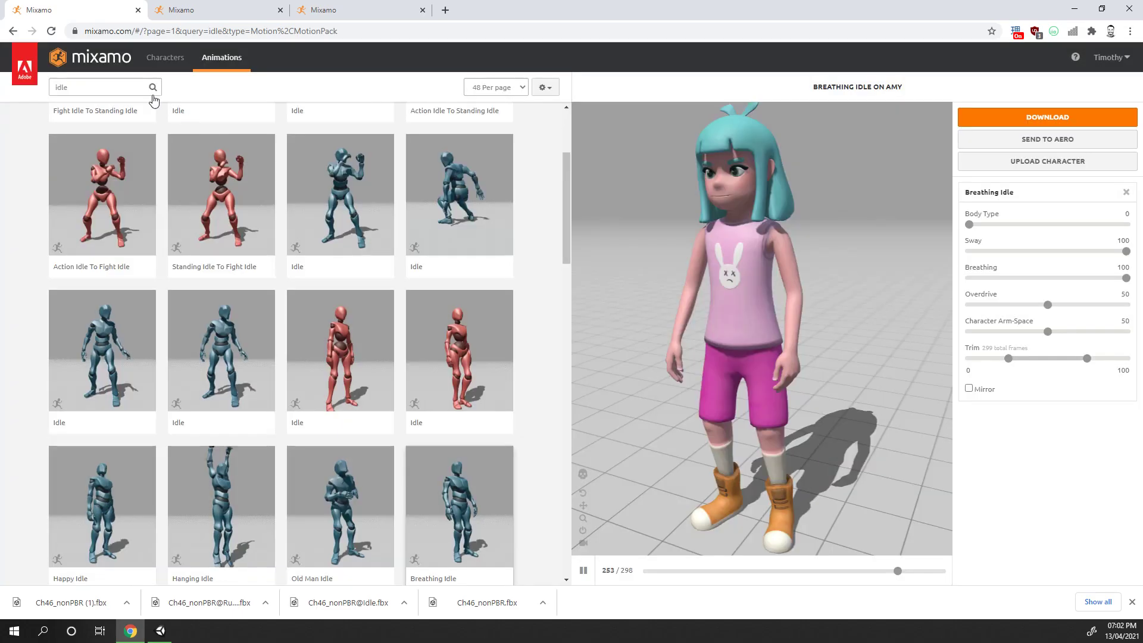
Search the animations library for running
left_click(98, 87)
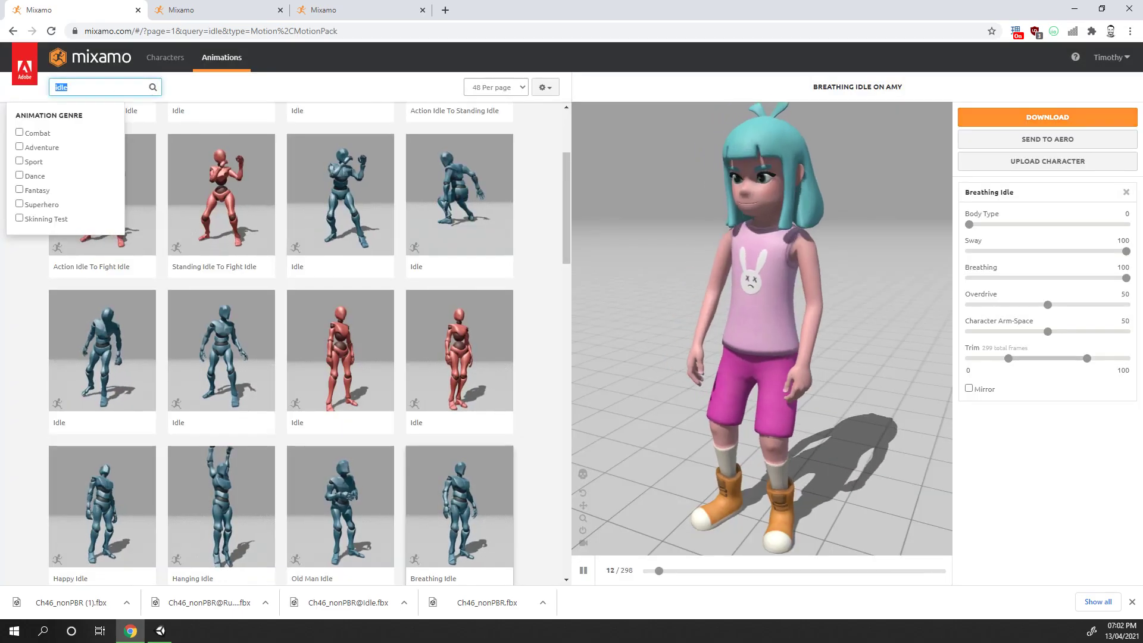
type("runner")
key("Return")
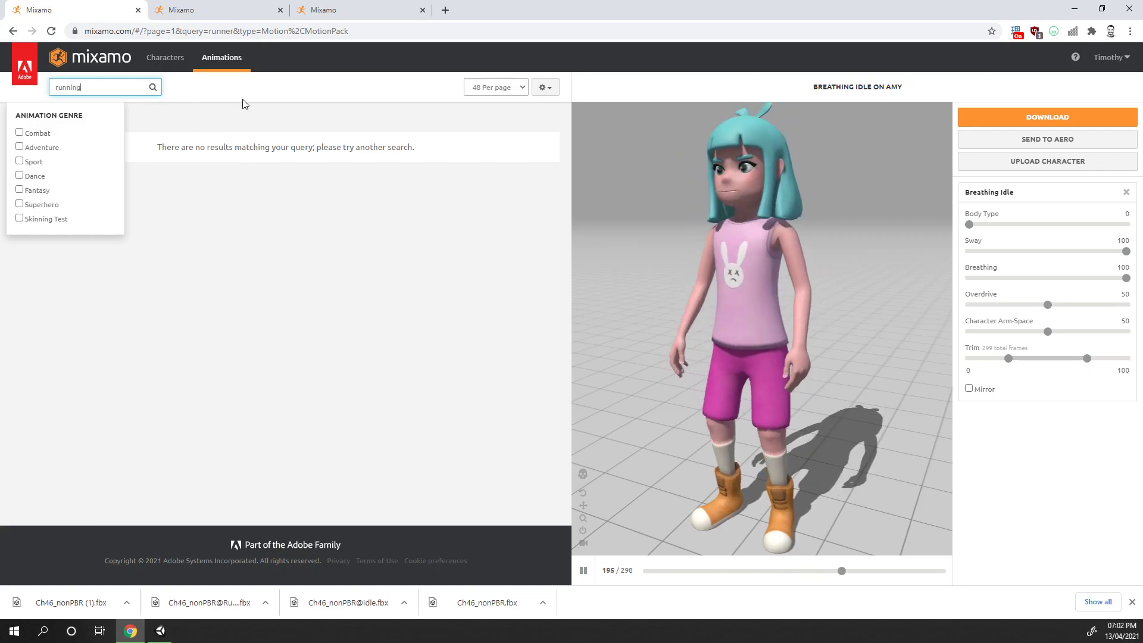
key("Return")
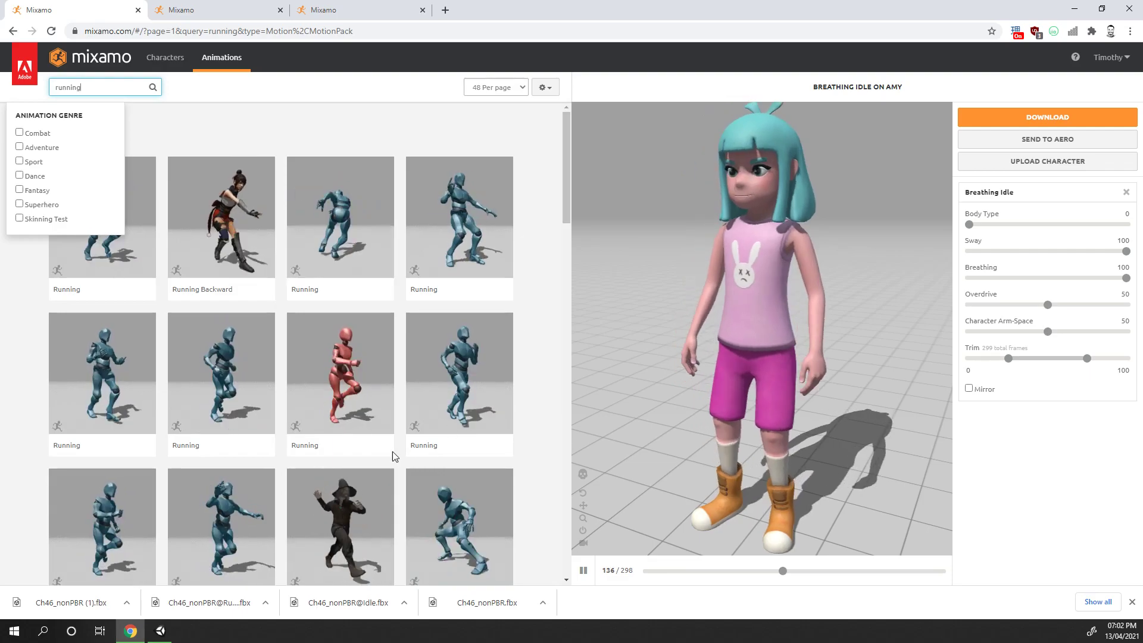
Select a Running animation and download it with the FBX for Unity (.fbx) settings
scroll(364, 277, "down", 1)
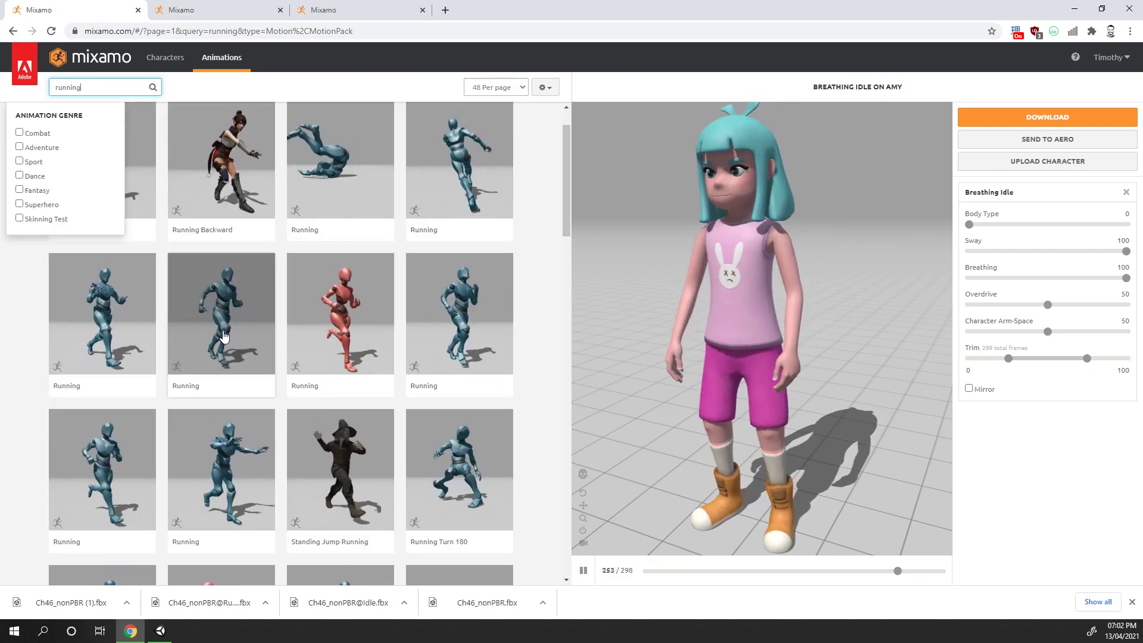
left_click(86, 485)
left_click(1065, 116)
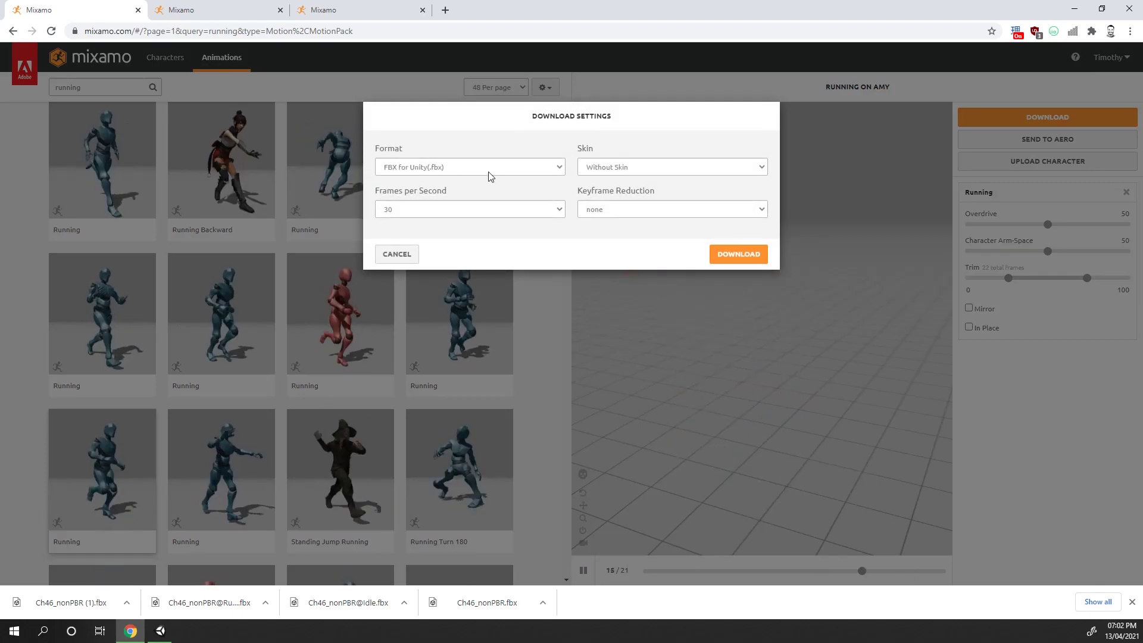
left_click(737, 254)
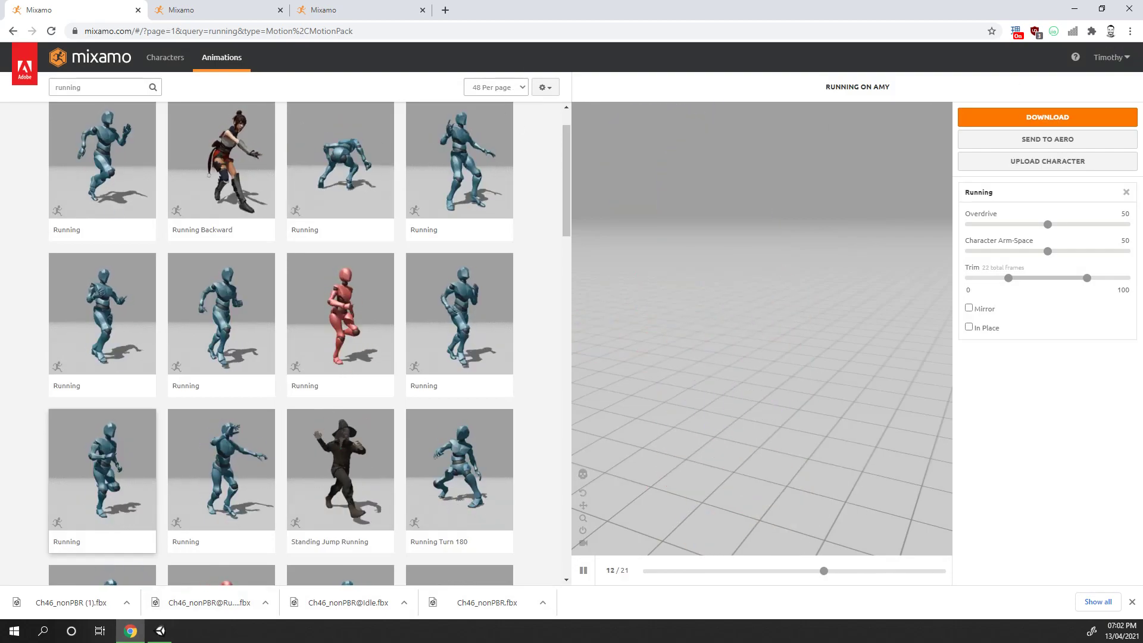
Open the Downloads folder and import Ch46_nonPBR (1), Ch46_nonPBR@Idle and Ch46_nonPBR@Running into the Unity project's Assets
key("super+e")
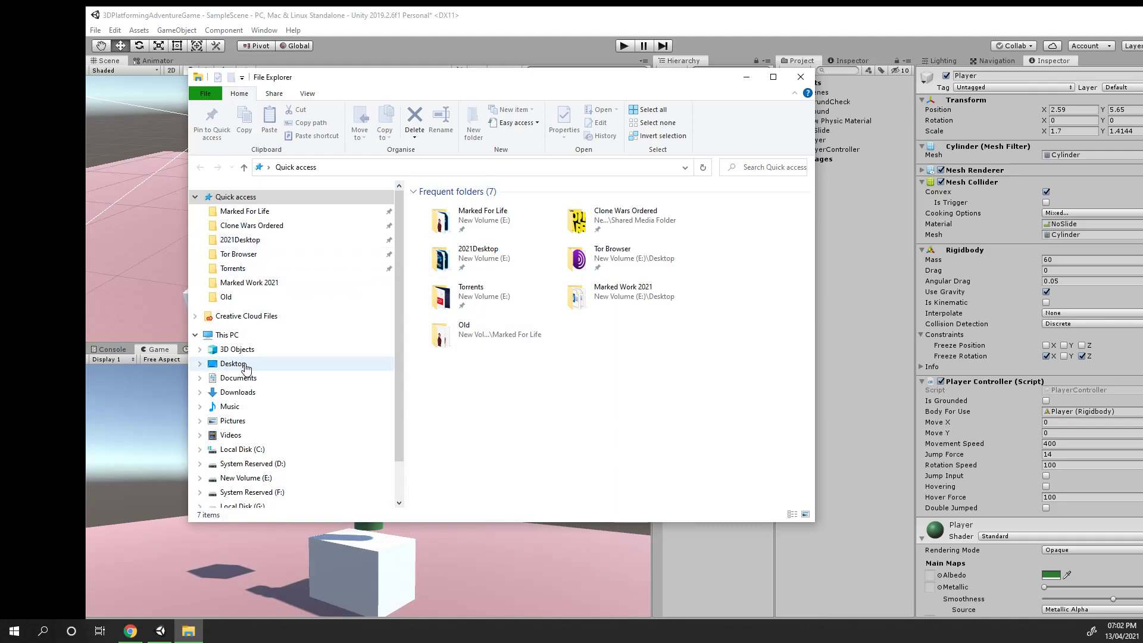
left_click(273, 394)
left_click(479, 235)
left_click(478, 273, "shift")
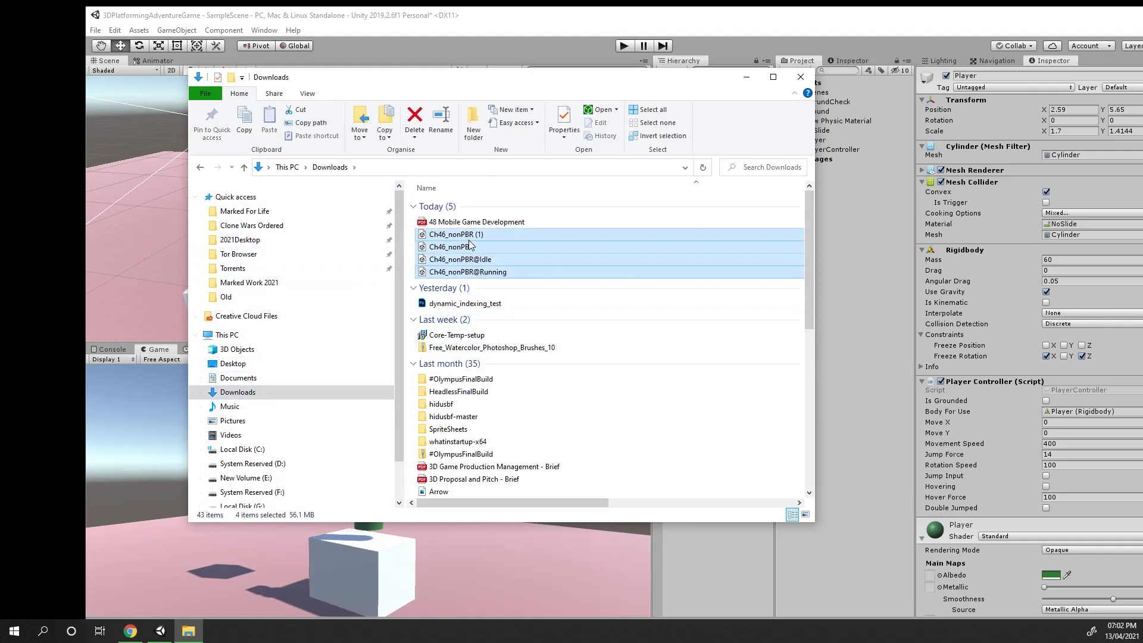
left_click(475, 260)
left_click(475, 271)
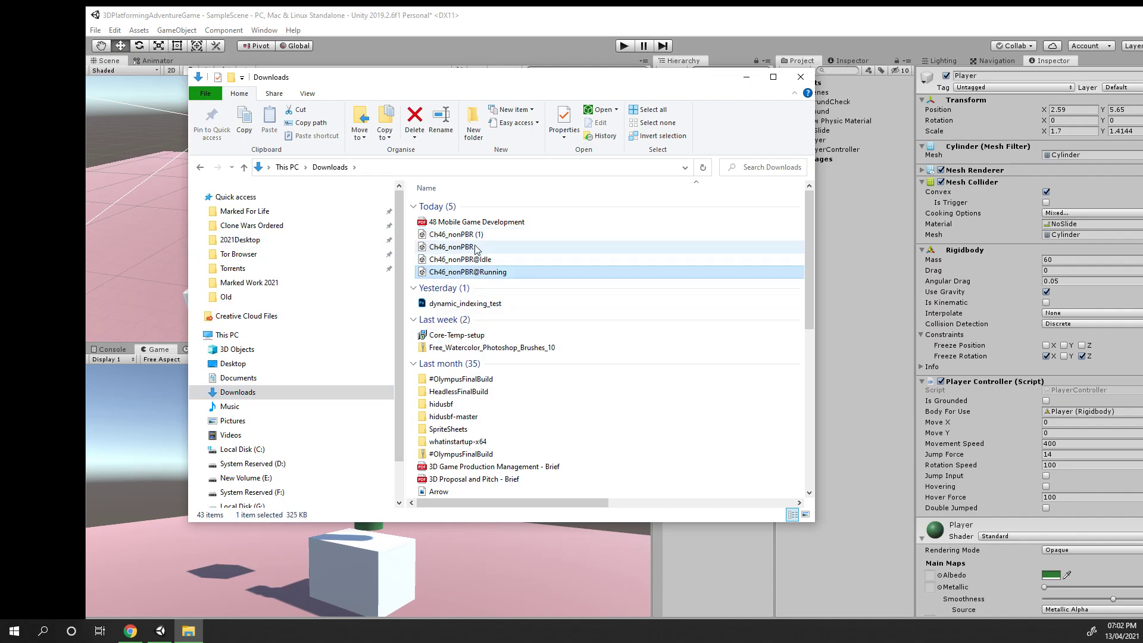
left_click(475, 247)
left_click_drag(597, 78, 571, 159)
left_click(485, 352, "shift")
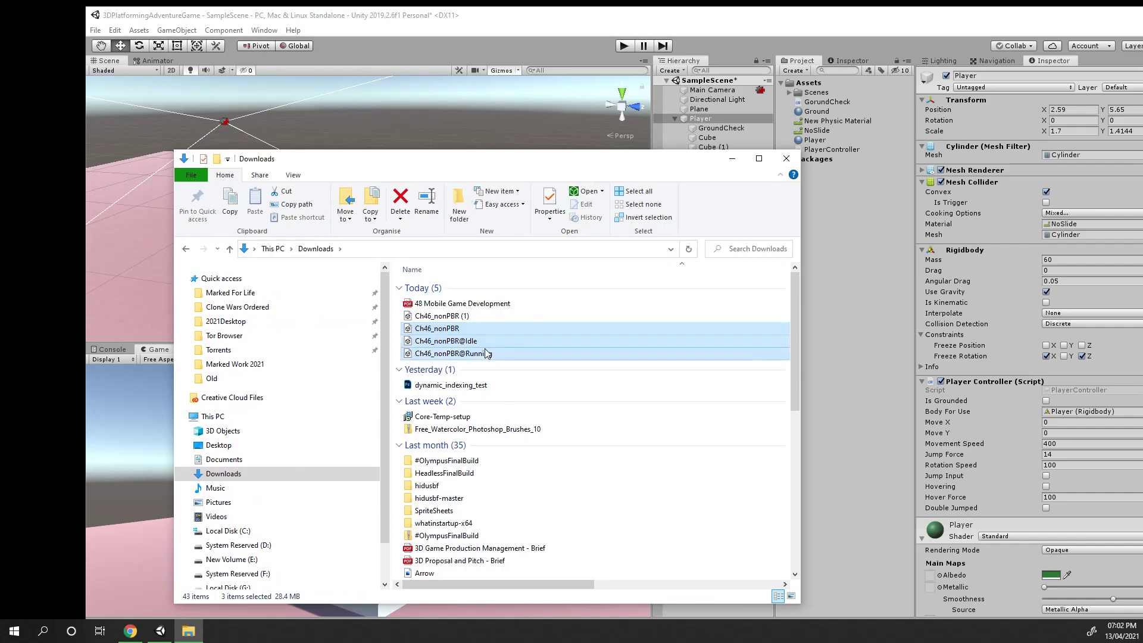
left_click(462, 330, "ctrl")
left_click(461, 316, "ctrl")
left_click_drag(488, 315, 818, 91)
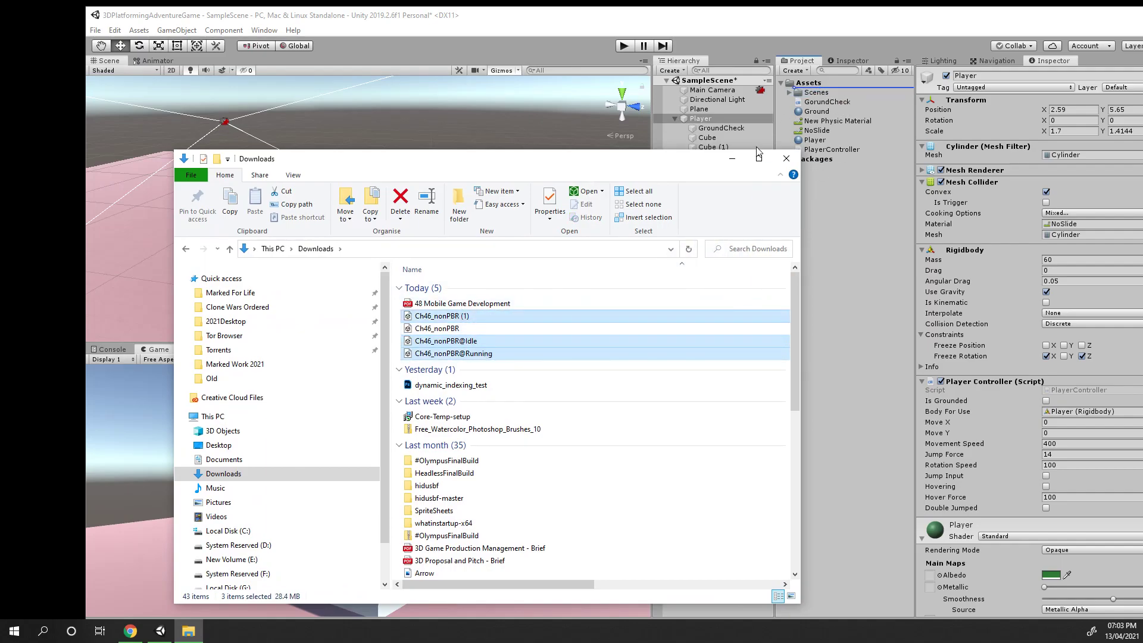
left_click(732, 158)
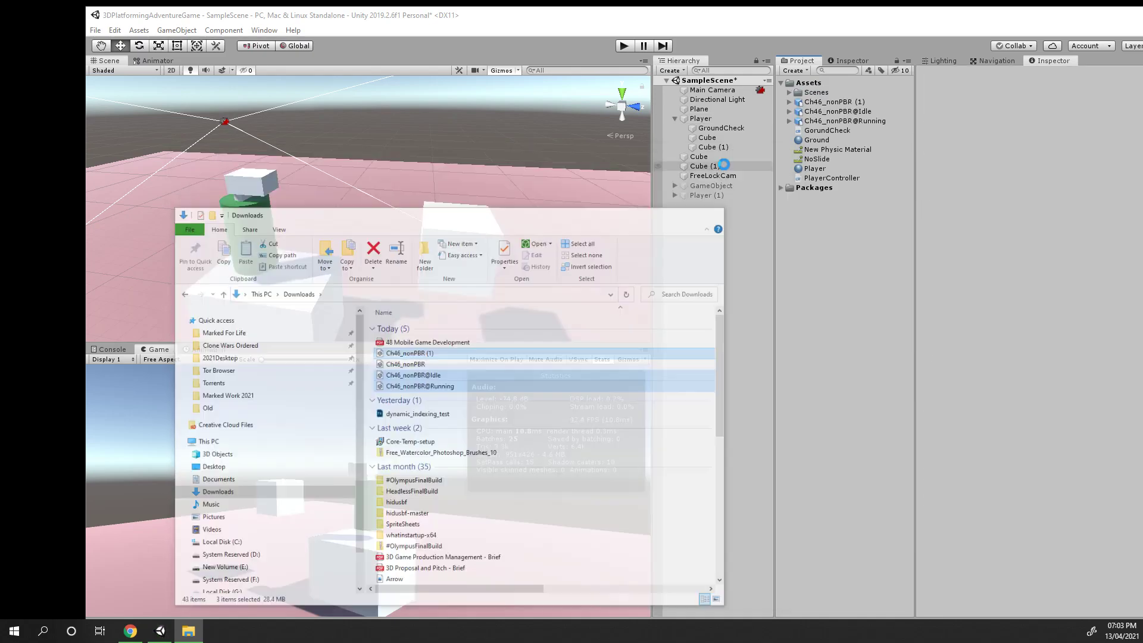
Maximize the Unity editor and select the Ch46_nonPBR (1) asset to show its import settings
double_click(1123, 17)
left_click(1100, 10)
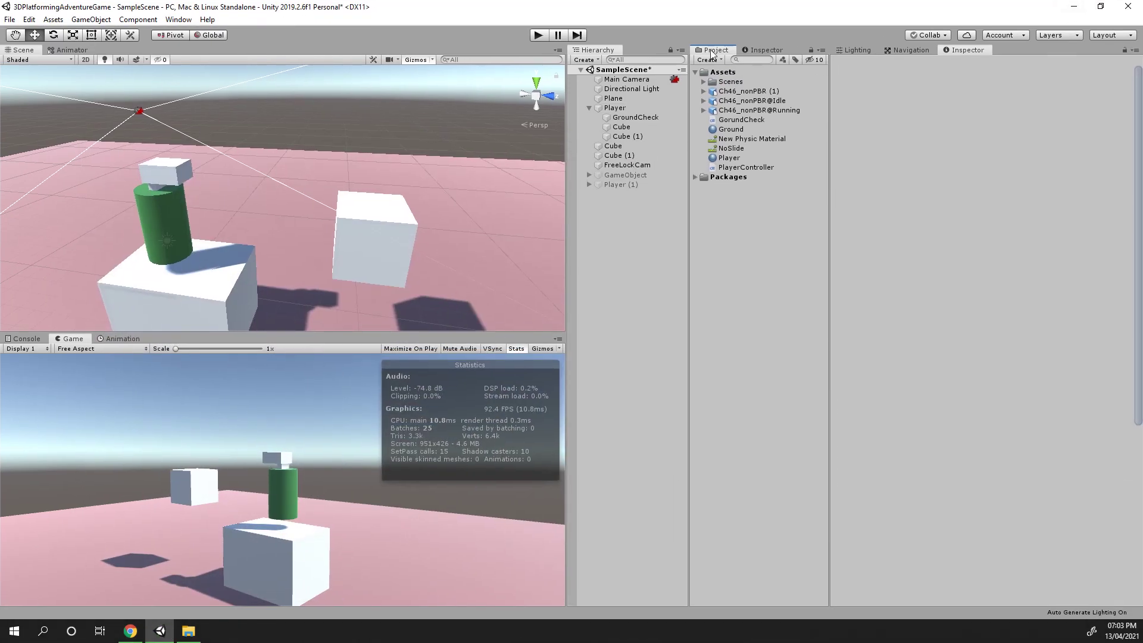
left_click(771, 92)
left_click_drag(1005, 535, 975, 538)
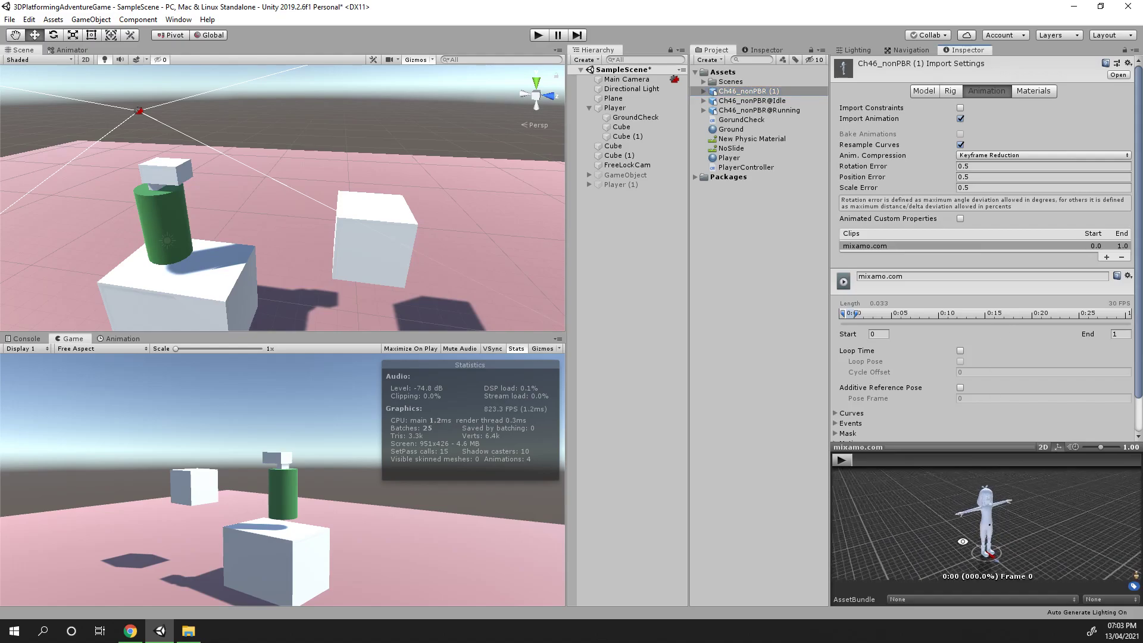
Compare the import settings of the imported Idle, Running and character assets
left_click(768, 103)
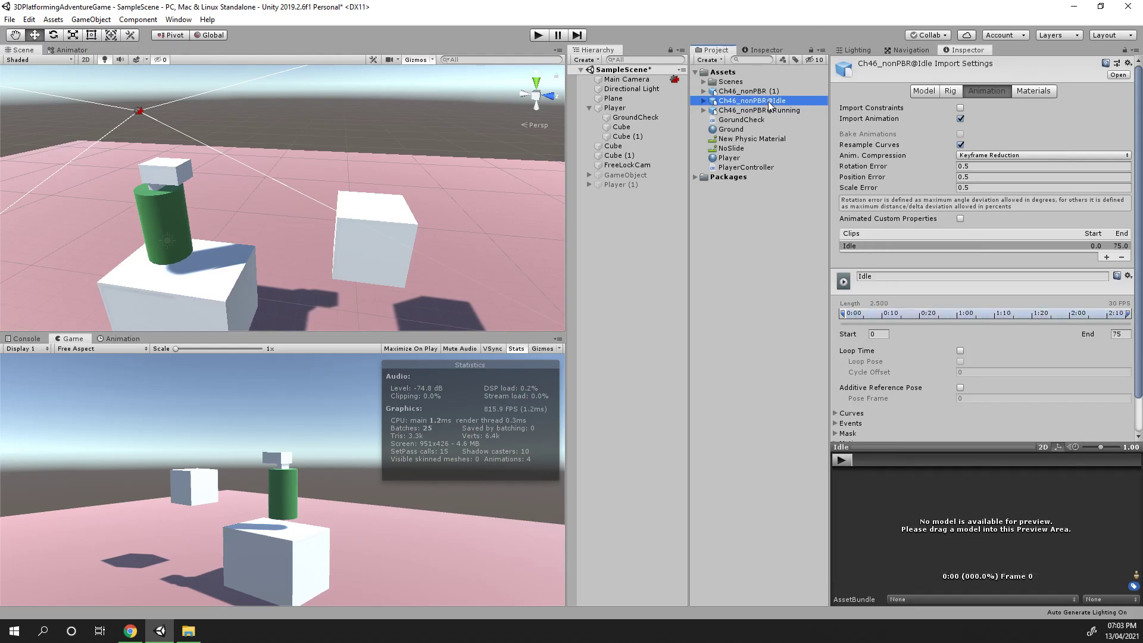
key("Down")
key("Up")
key("Down")
key("Up")
key("Up")
key("Down")
key("Down")
key("Up")
key("Up")
key("Down")
key("Down")
key("Up")
key("Up")
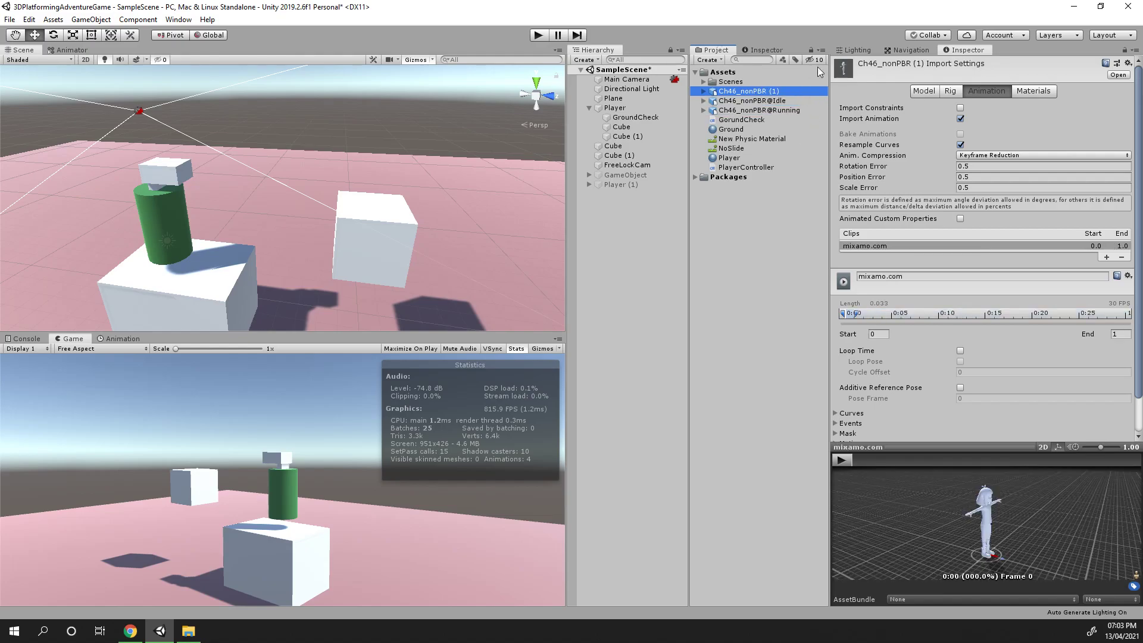
Examine the character model in the preview and open its Materials import settings
left_click_drag(1018, 509, 997, 515)
mouse_move(996, 516)
right_mouse_down()
mouse_move(916, 533)
mouse_move(939, 501)
mouse_move(1005, 532)
right_mouse_up()
scroll(1005, 532, "up", 3)
scroll(1005, 533, "up", 4)
left_click_drag(996, 533, 1016, 635)
left_click_drag(1034, 551, 1037, 578)
scroll(1006, 495, "up", 3)
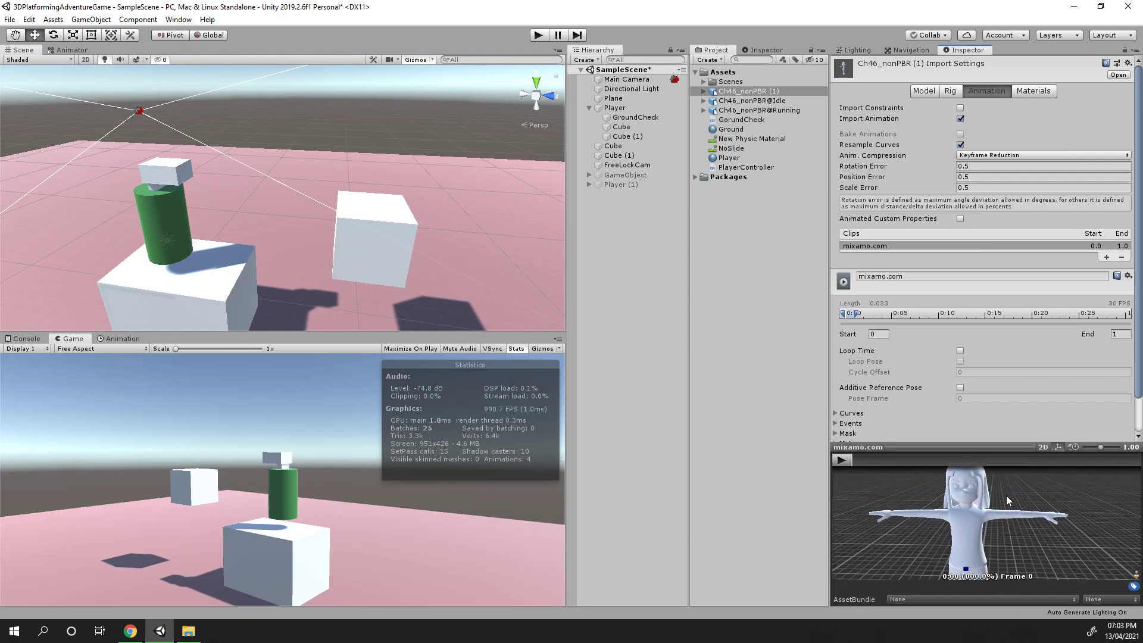
left_click_drag(1006, 495, 1005, 548)
right_click_drag(1004, 548, 976, 544)
right_click_drag(903, 510, 853, 551)
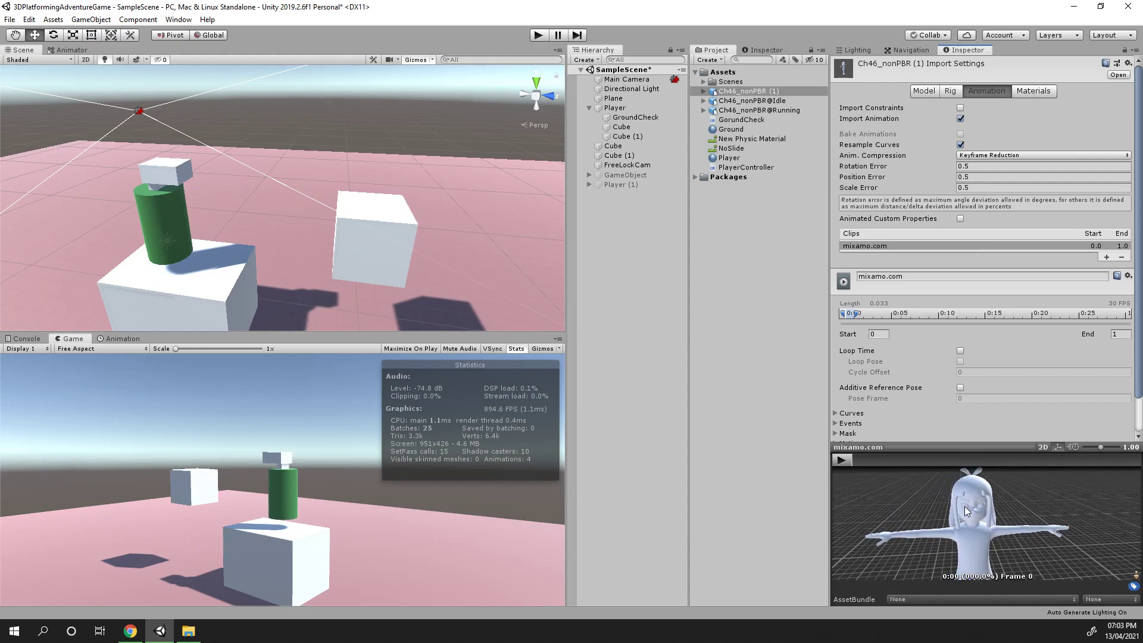
left_click(1035, 92)
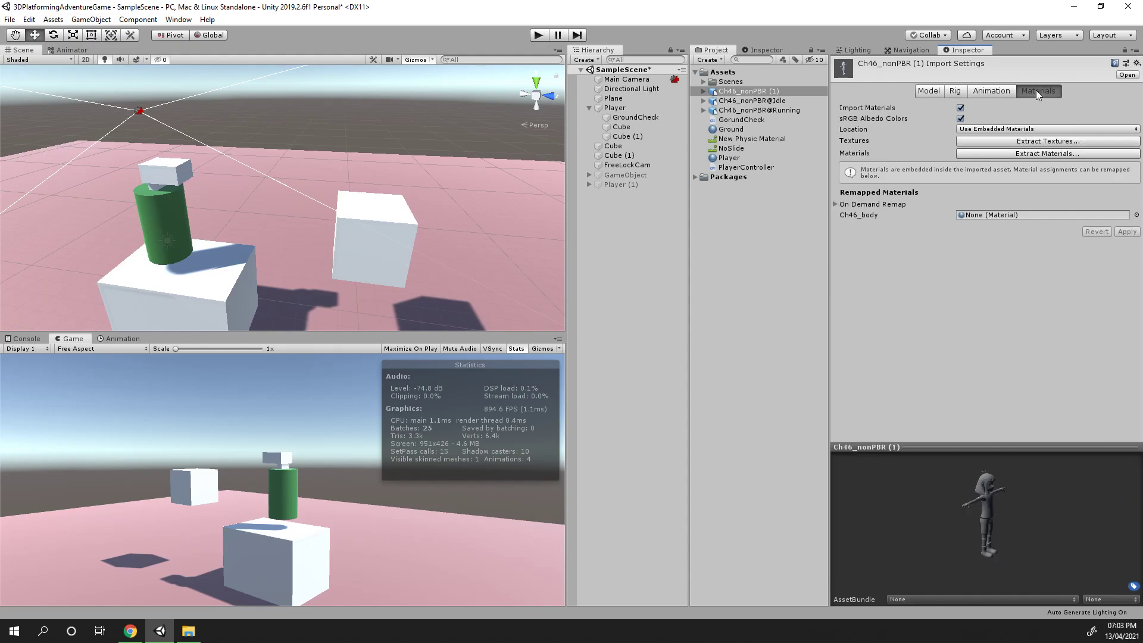
Set the character's material location to Use External Materials (Legacy) and apply the import settings
left_click(989, 129)
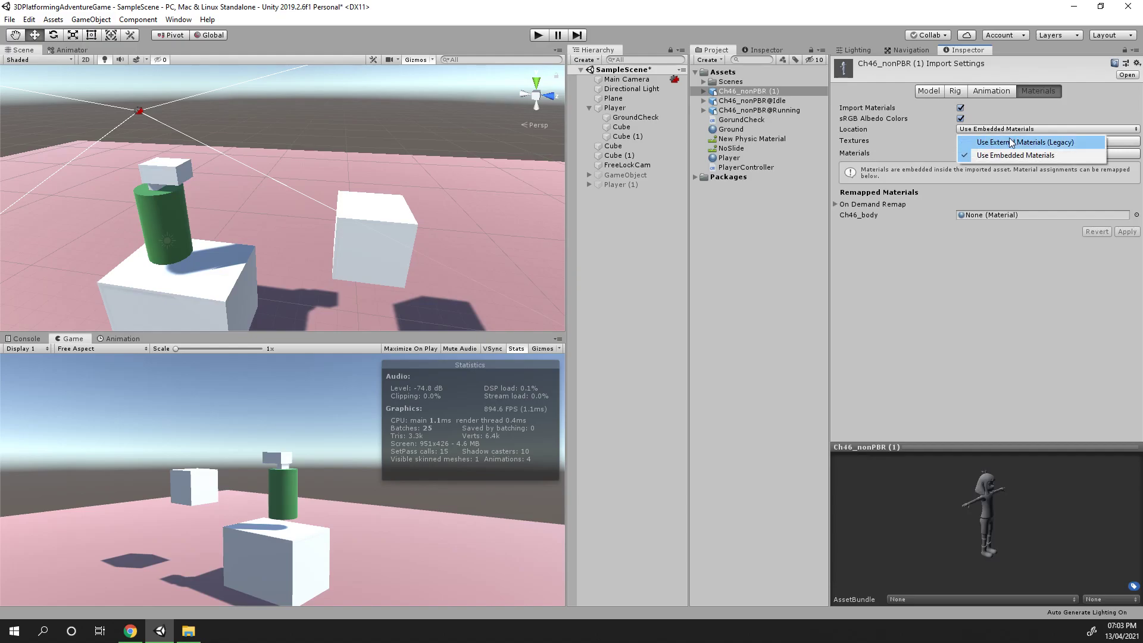
left_click(1038, 143)
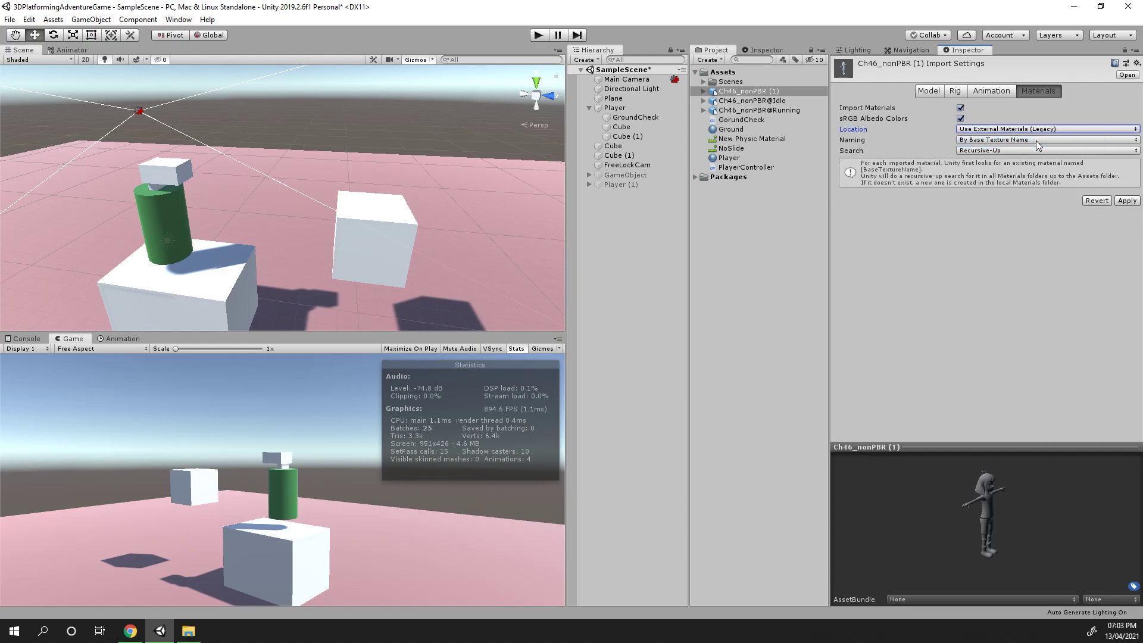
left_click(1124, 201)
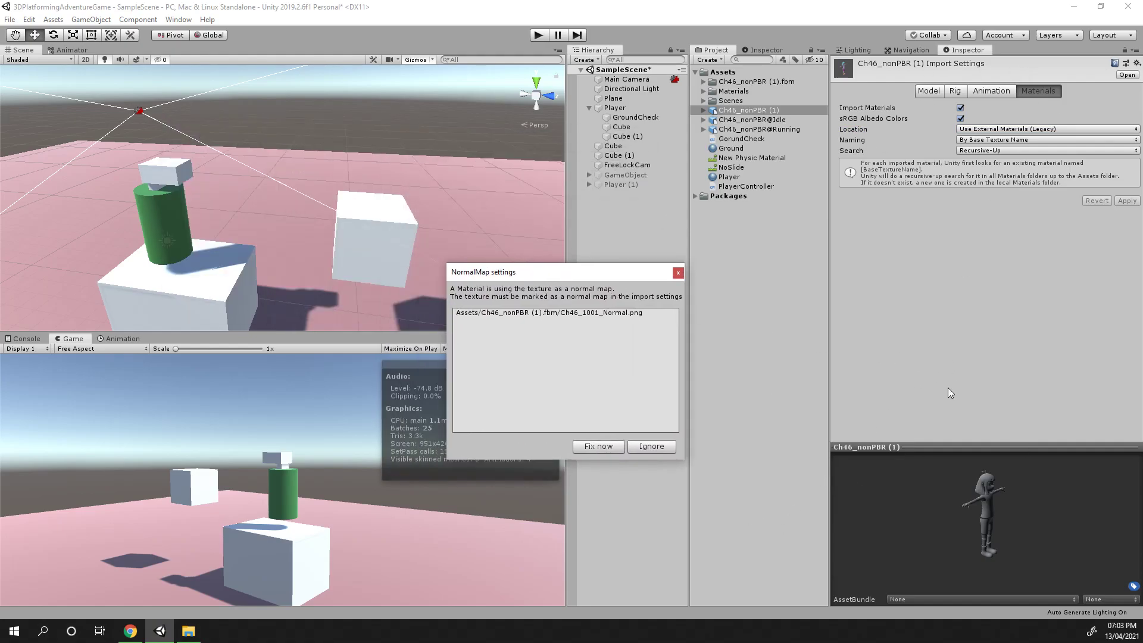
Fix the normal map import setting for the Ch46_1001_Normal.png texture
left_click_drag(988, 522, 978, 513)
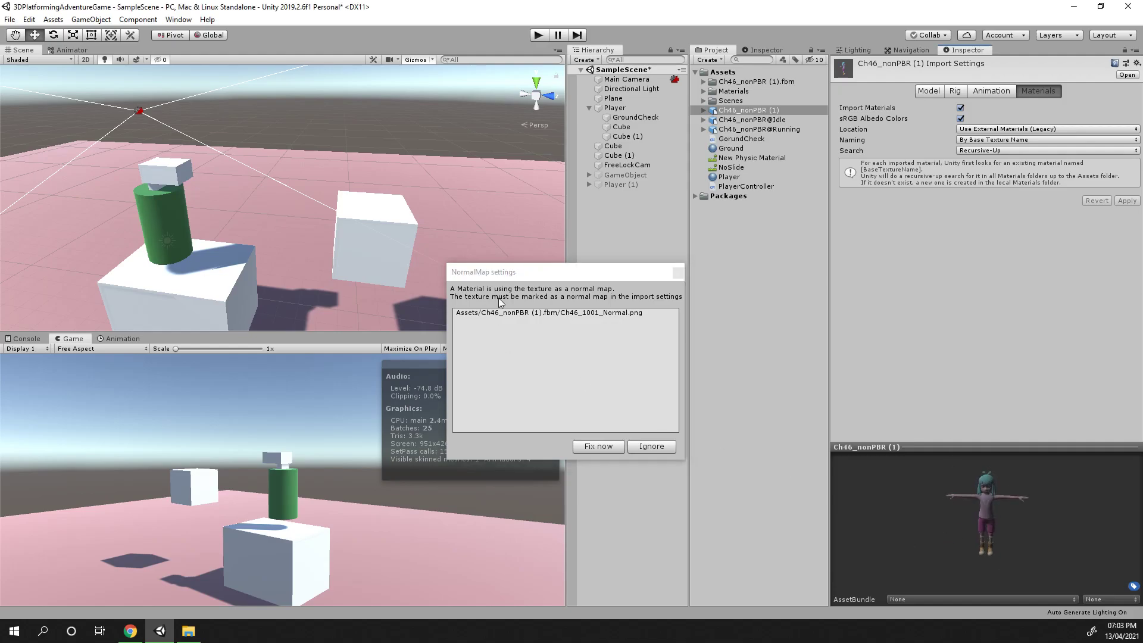
left_click_drag(519, 274, 557, 281)
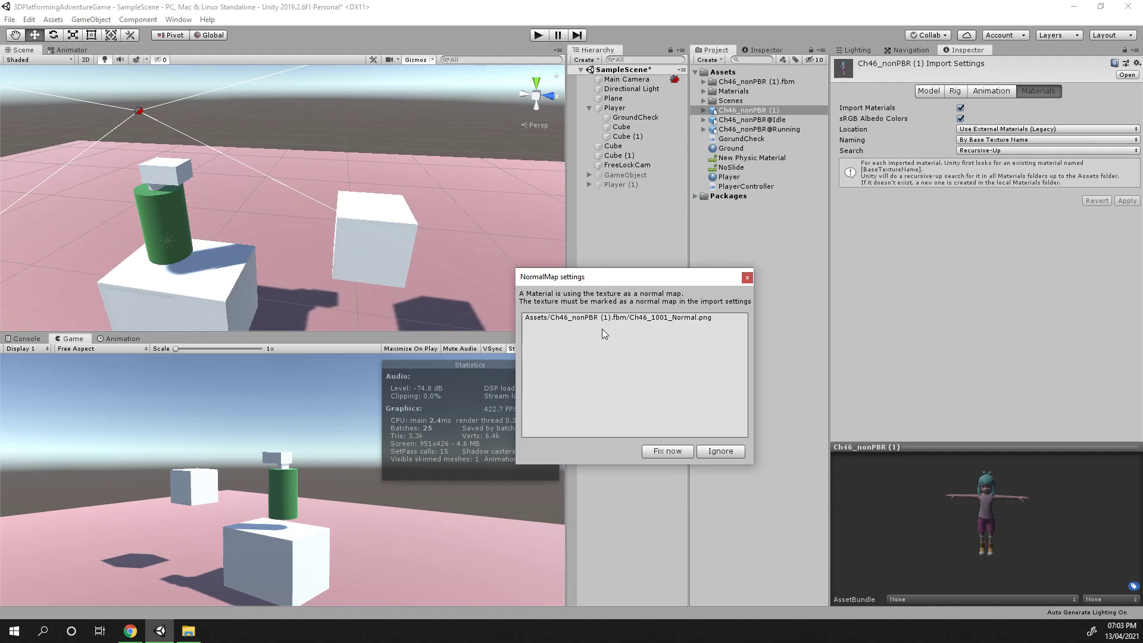
left_click_drag(645, 282, 612, 285)
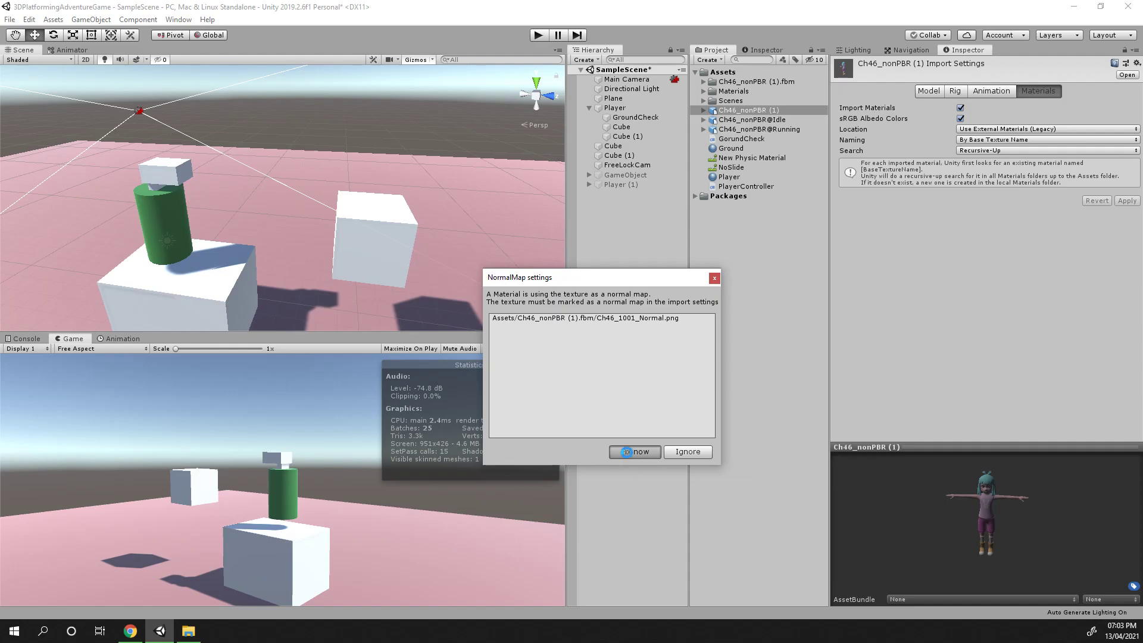
left_click(626, 451)
Examine the textured character in the enlarged preview and the player area in the scene view
left_click_drag(946, 473, 969, 514)
left_click_drag(988, 447, 988, 329)
left_click_drag(982, 418, 944, 405)
left_click(775, 111)
middle_click_drag(144, 229, 374, 192)
scroll(373, 192, "up", 4)
middle_click_drag(455, 222, 408, 225)
left_click_drag(408, 224, 354, 214, "alt")
middle_click_drag(355, 214, 327, 223)
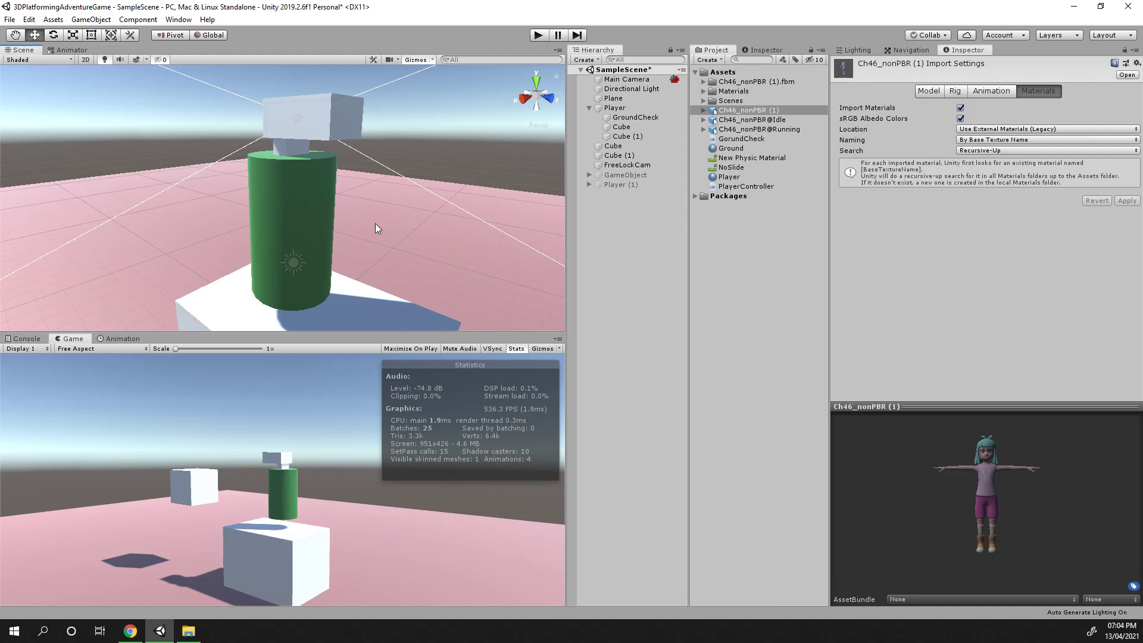
Select the Player and play-test its movement and jumping in the Game view
left_click(620, 100)
left_click(615, 108)
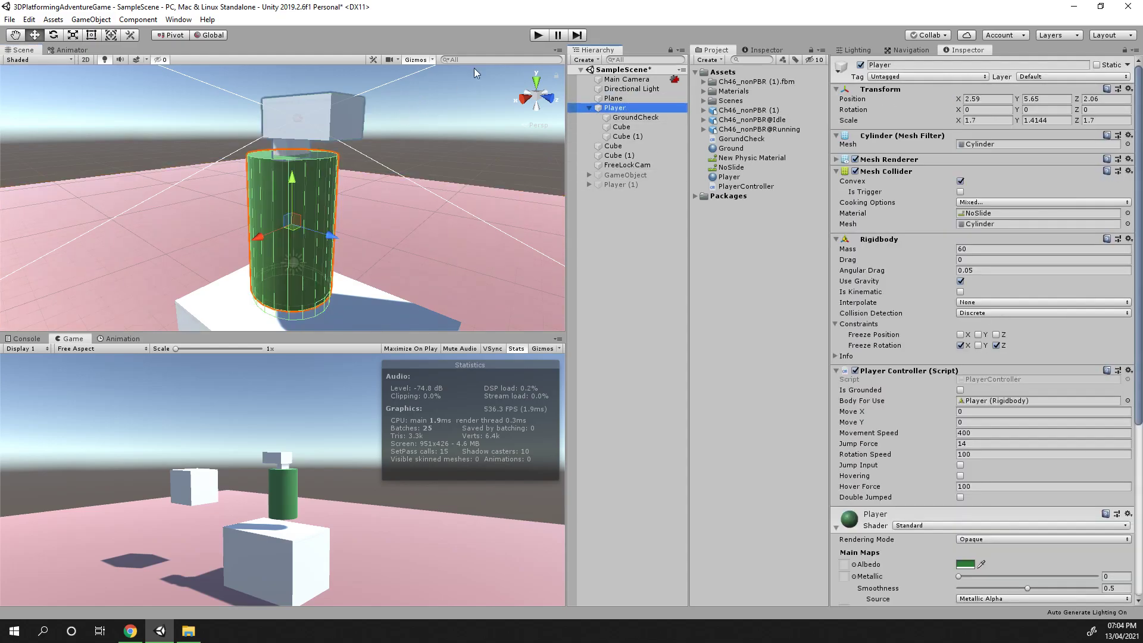
left_click(539, 35)
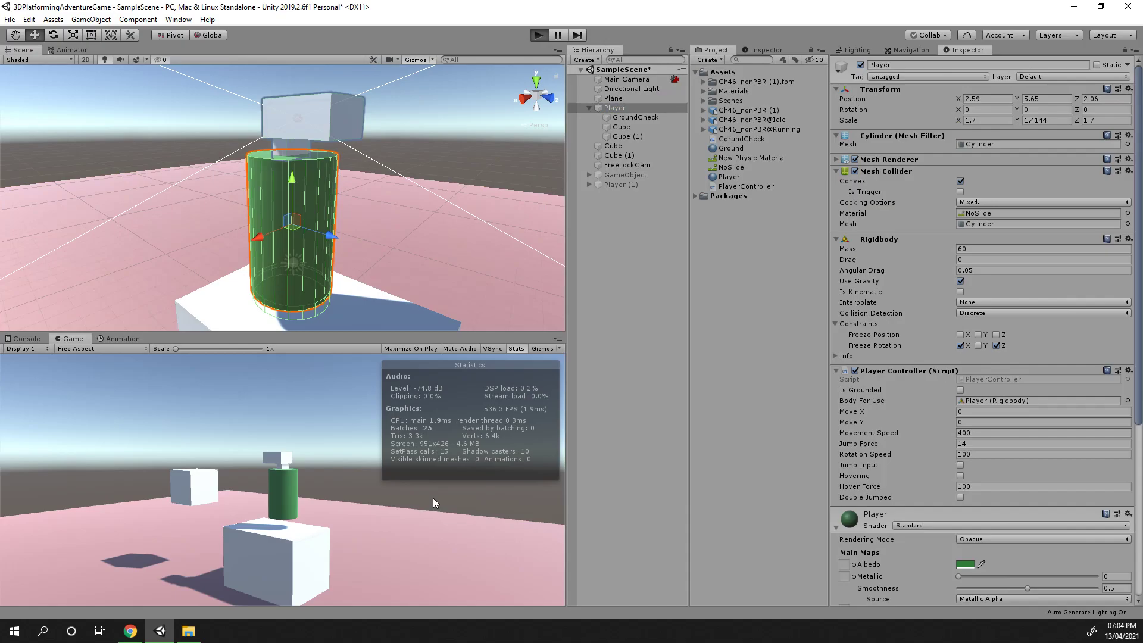
key("w")
key("d")
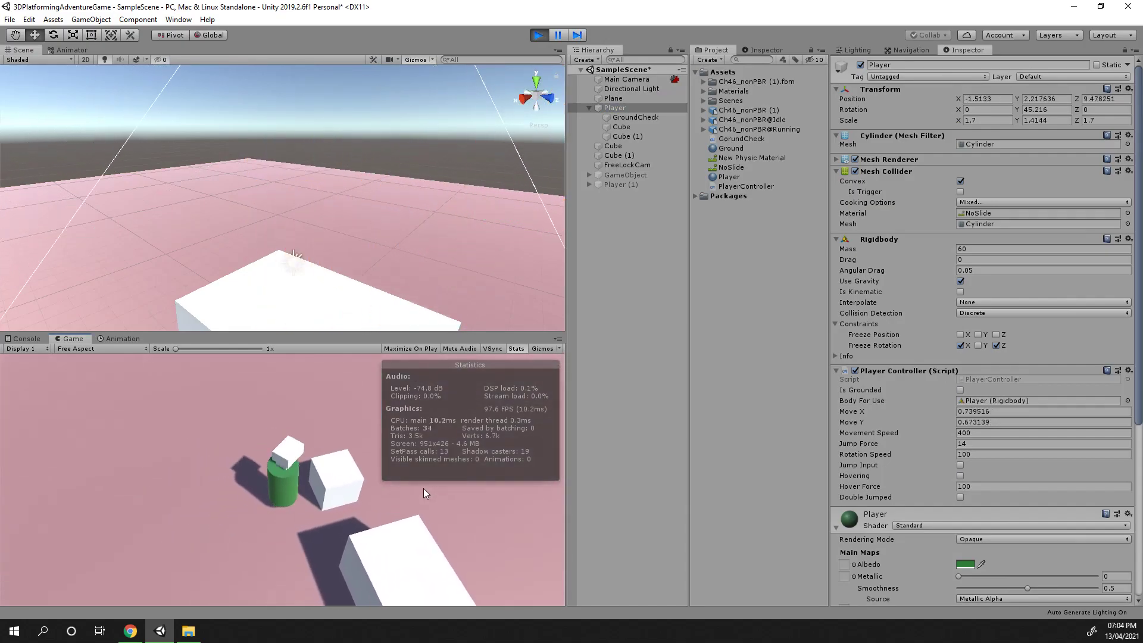
key("s")
key("a")
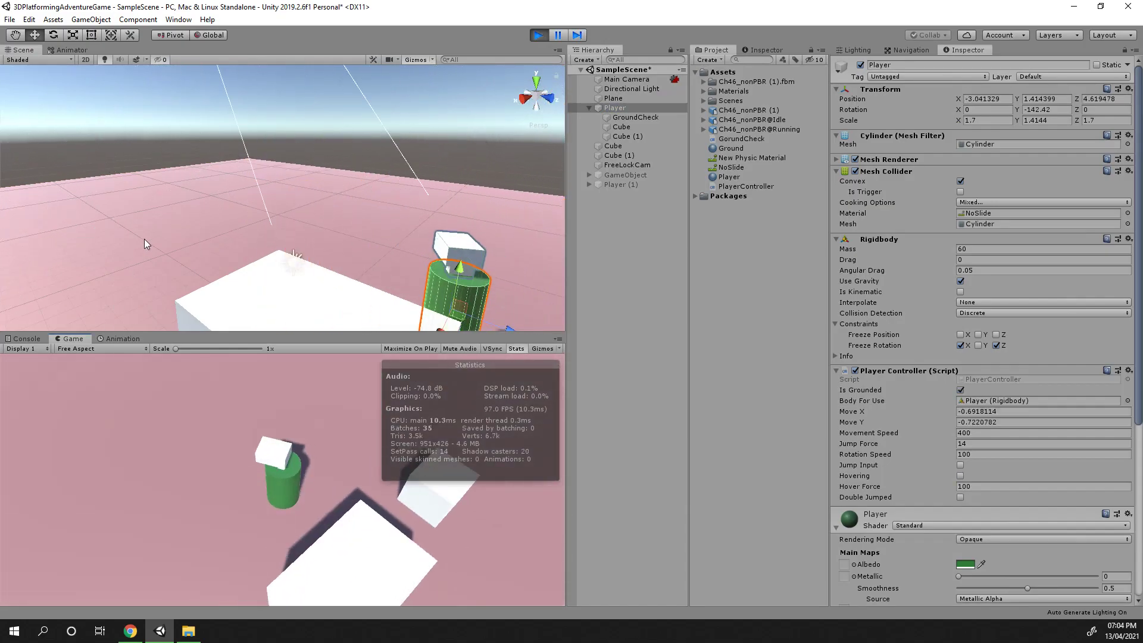
key("w")
key("space")
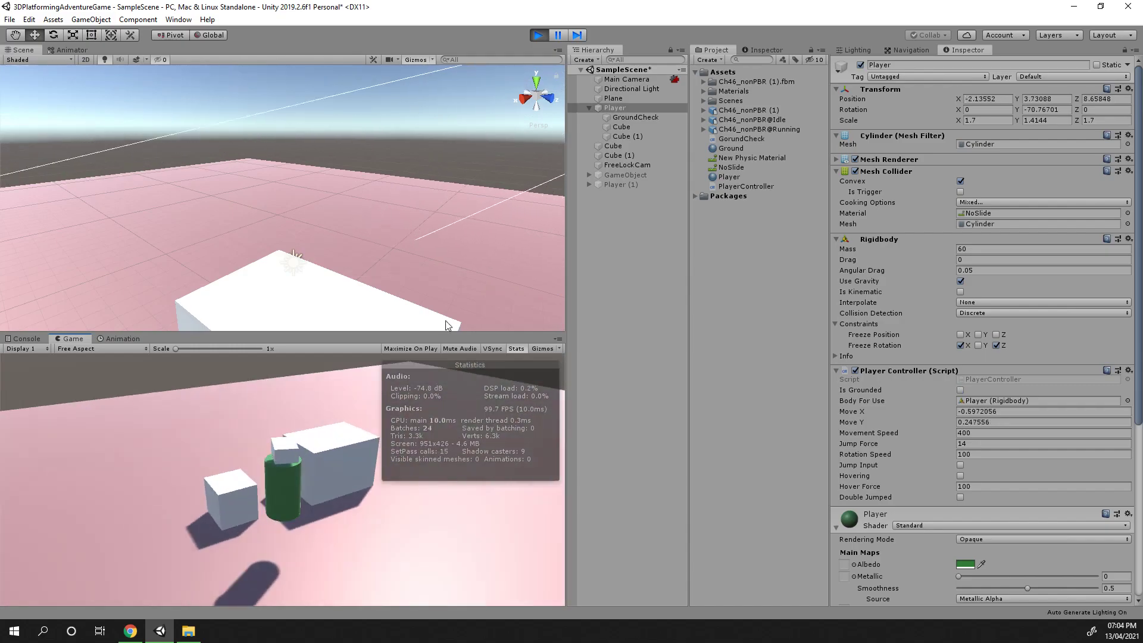
left_click(545, 34)
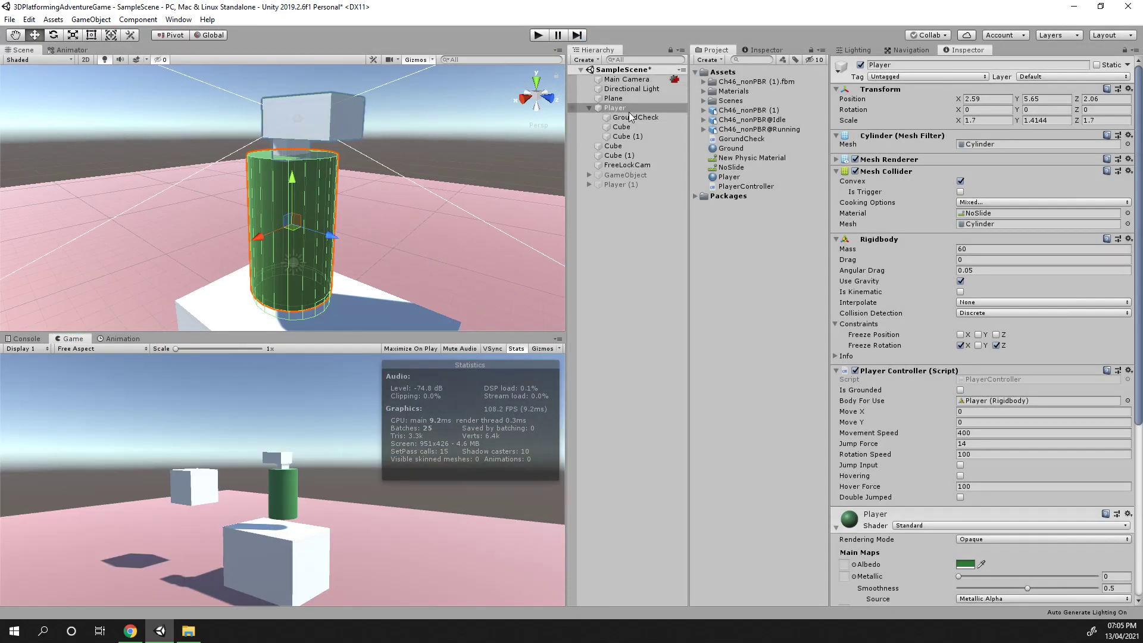
Hide the Player's two child cubes by disabling their Mesh Renderers
left_click(626, 137)
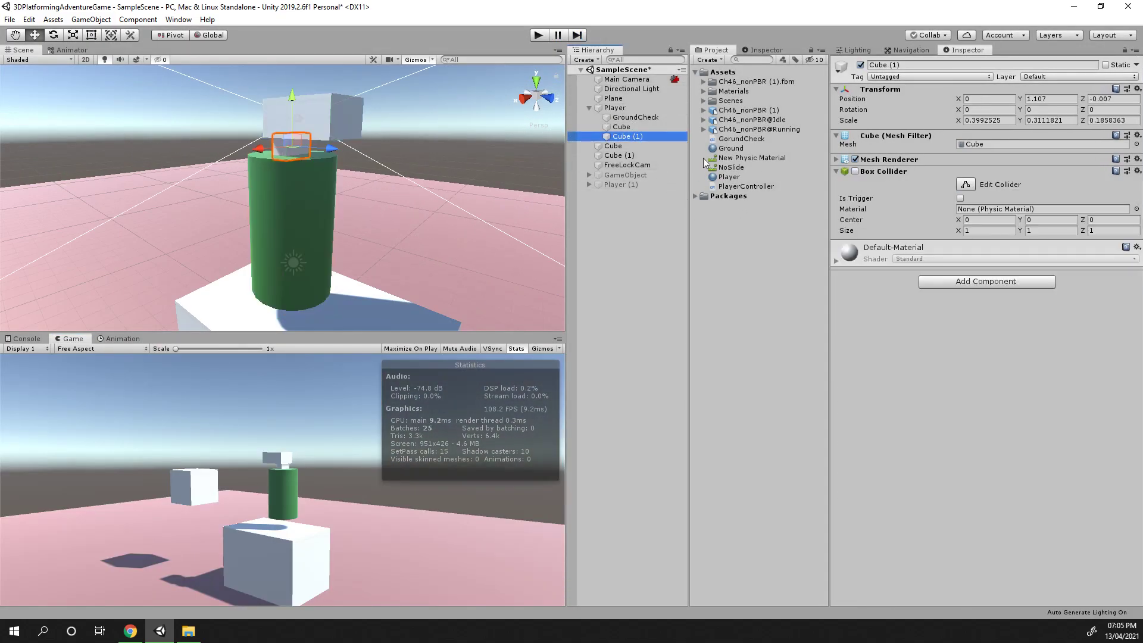
key("f")
middle_click_drag(267, 293, 270, 253)
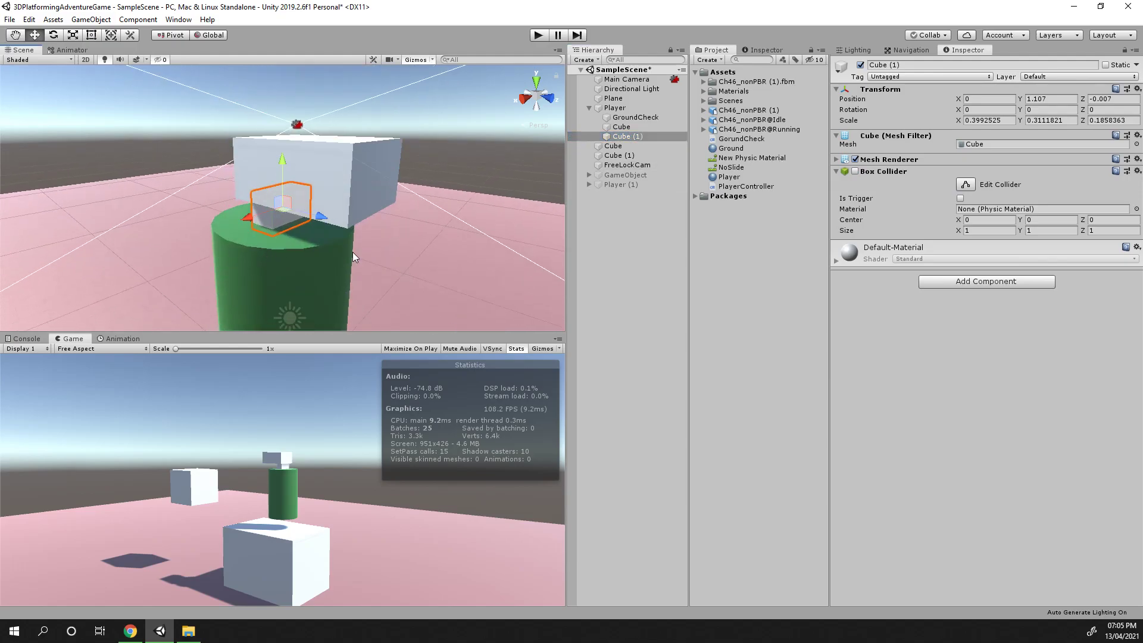
right_click_drag(353, 252, 380, 255)
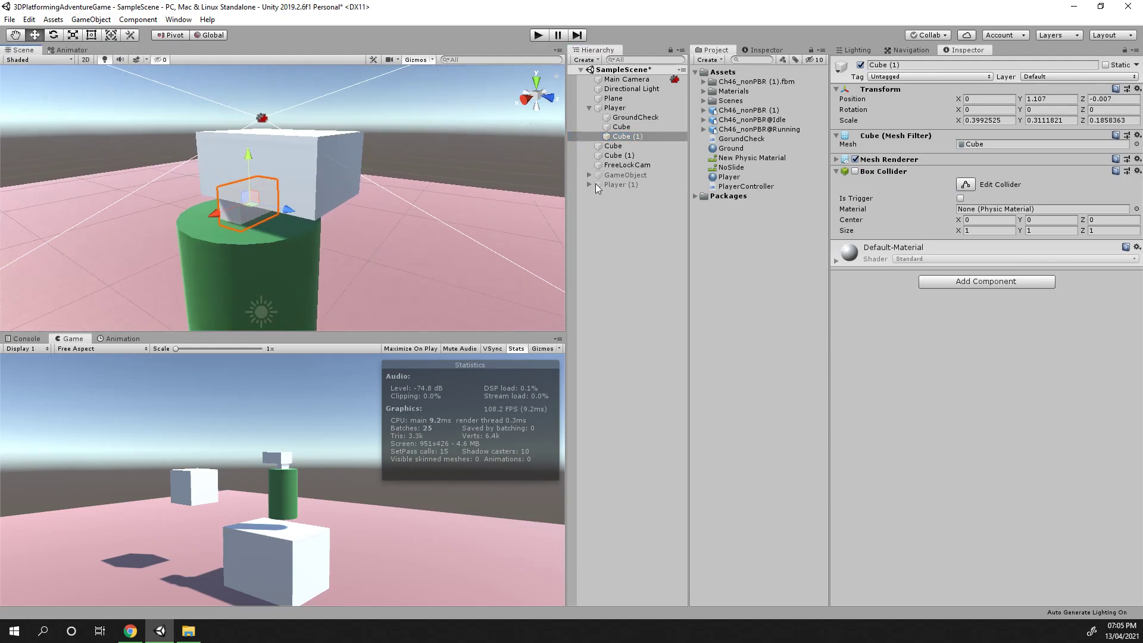
left_click(855, 160)
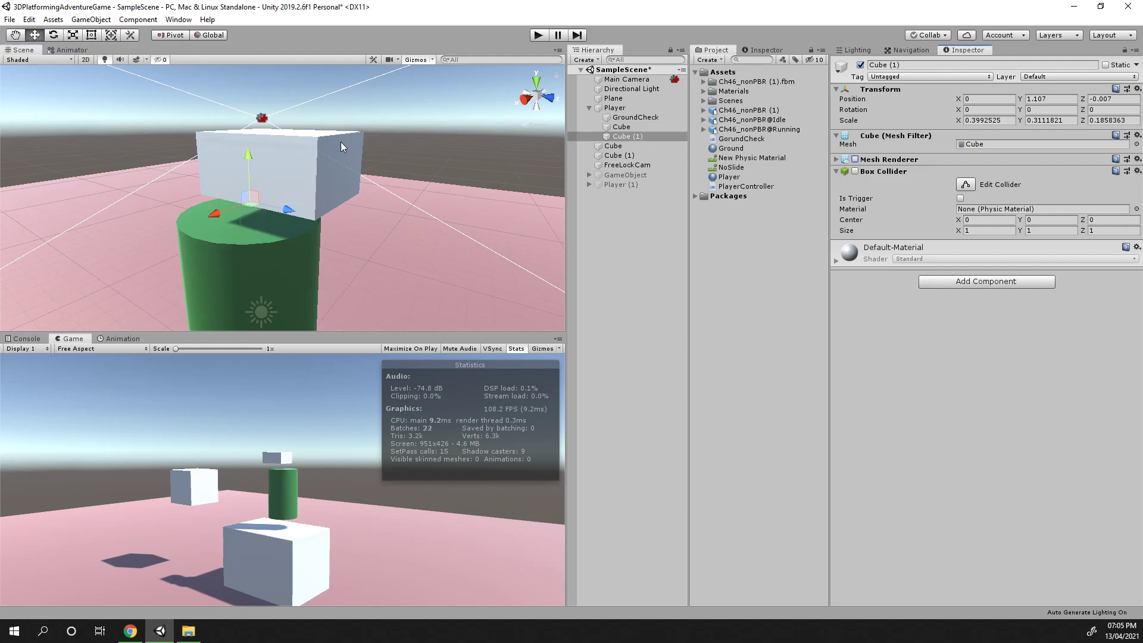
left_click(295, 157)
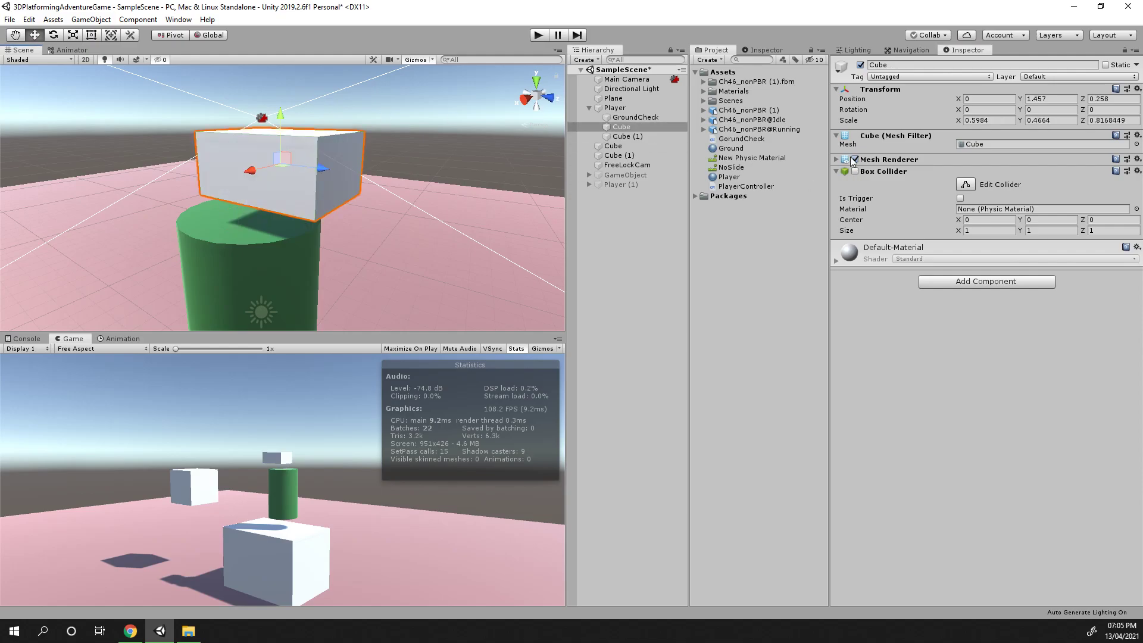
left_click(854, 159)
Disable the Mesh Renderer of the Player cylinder
left_click(269, 273)
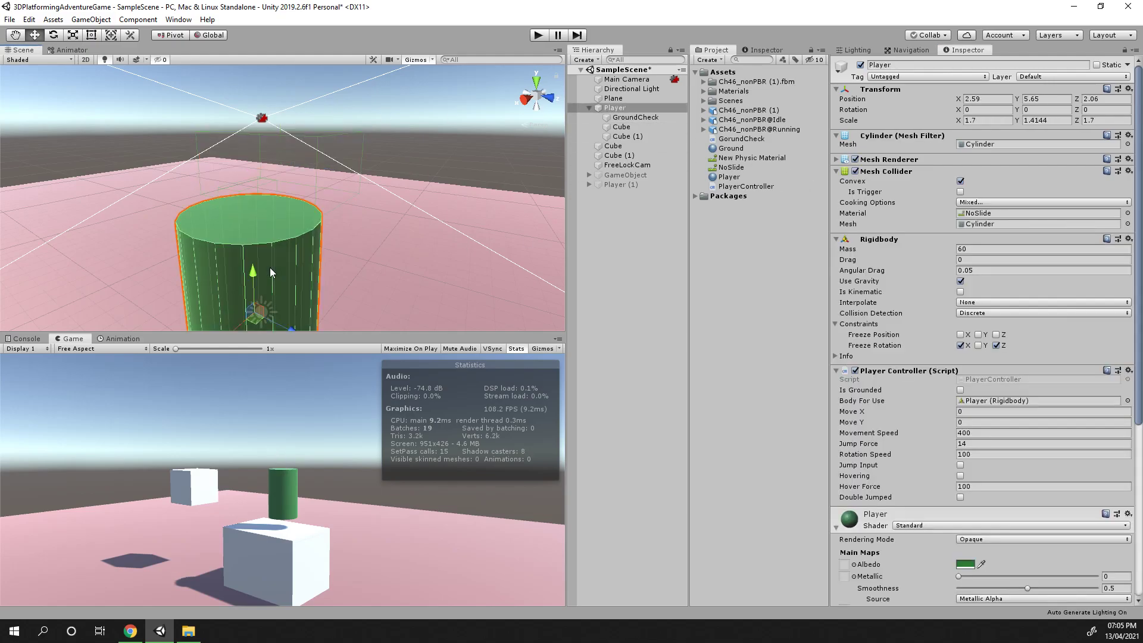
left_click(855, 160)
right_click_drag(424, 237, 326, 259)
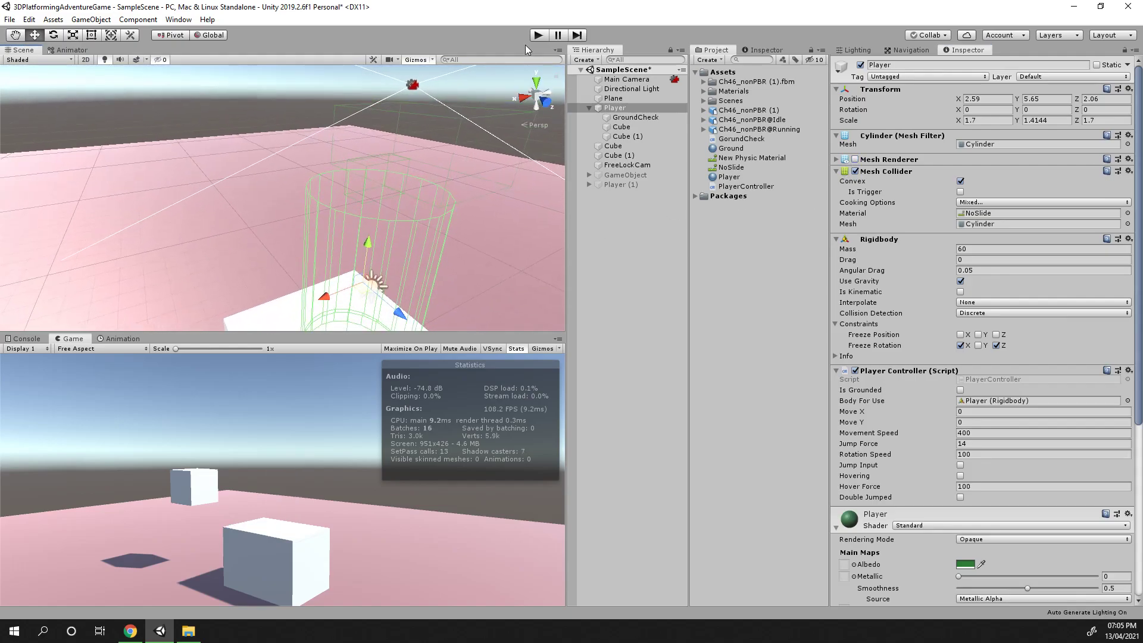
Play-test the invisible Player moving and jumping, then stop play mode
left_click(534, 37)
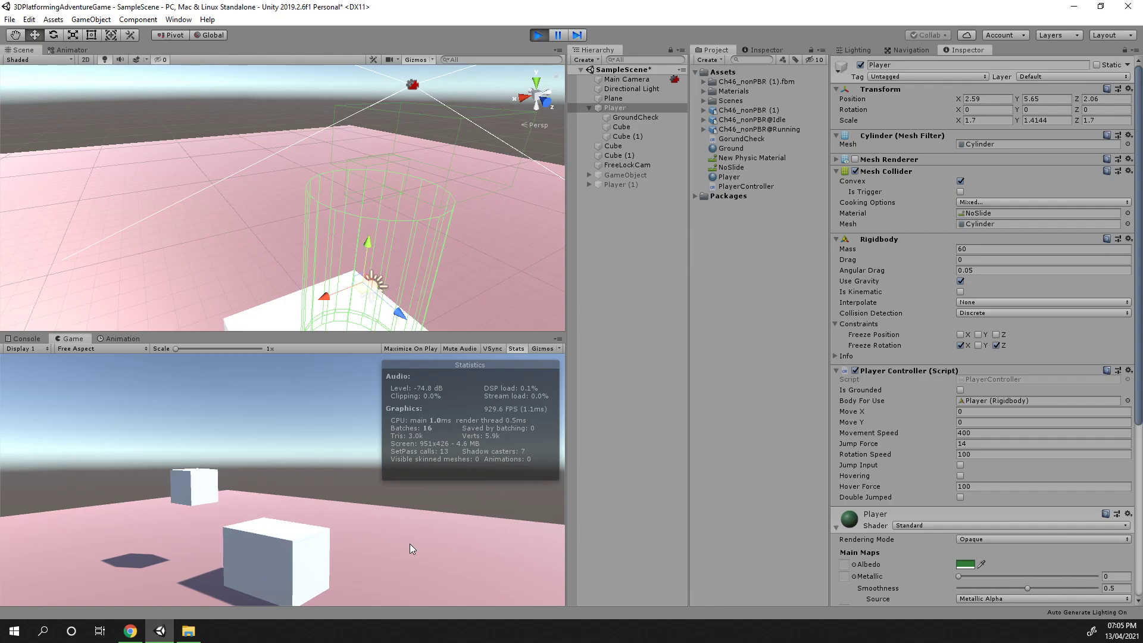
key("w")
key("space")
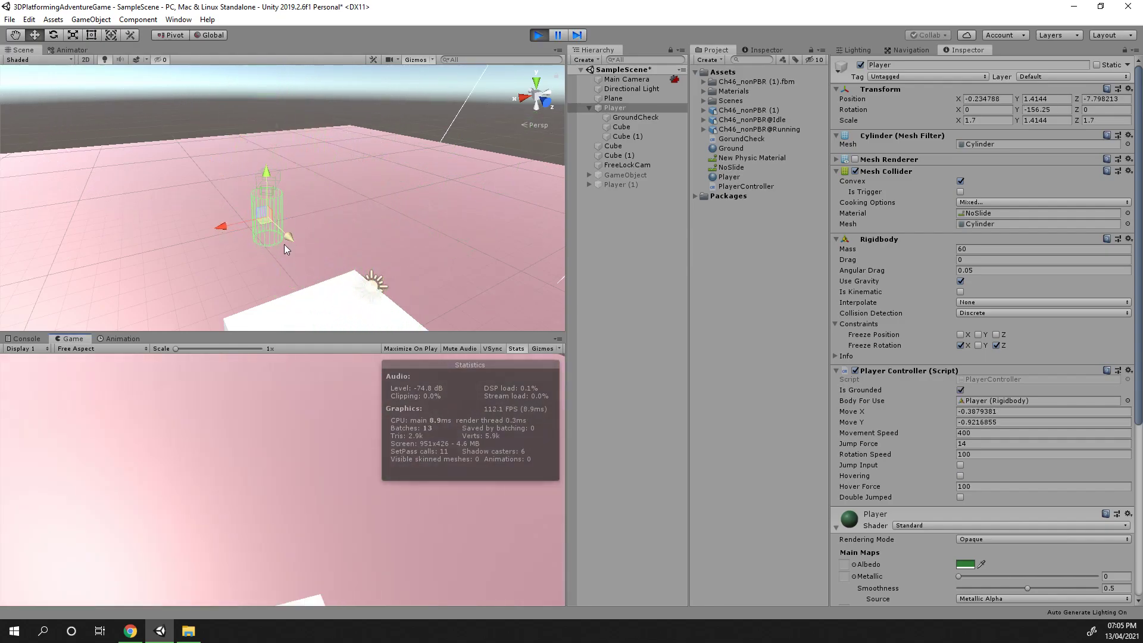
key("w")
key("space")
key("w")
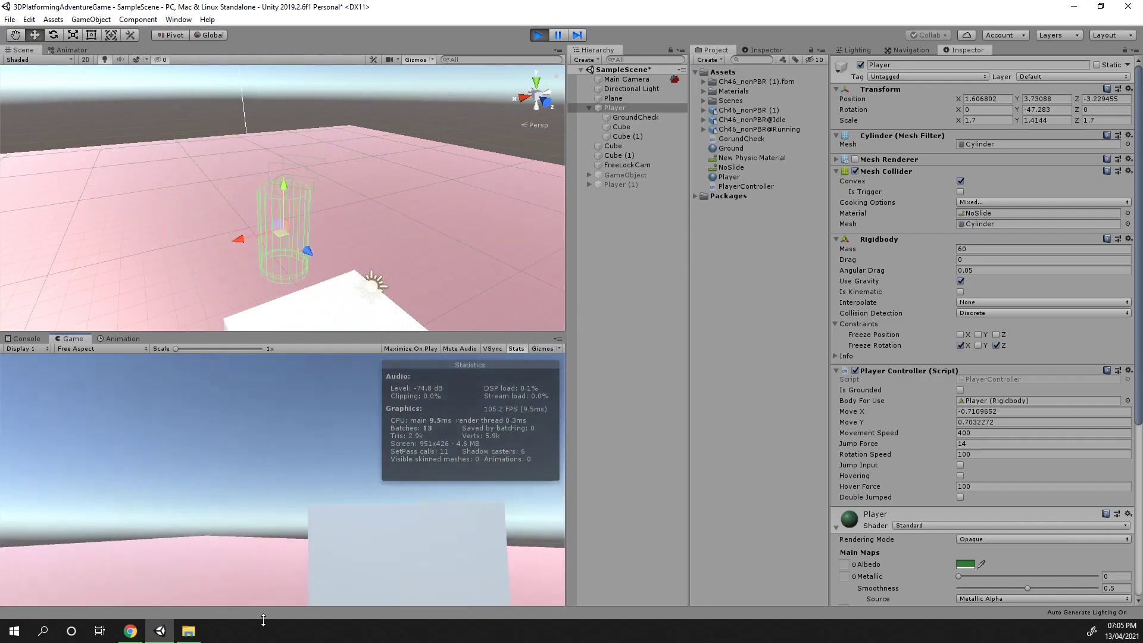
key("space")
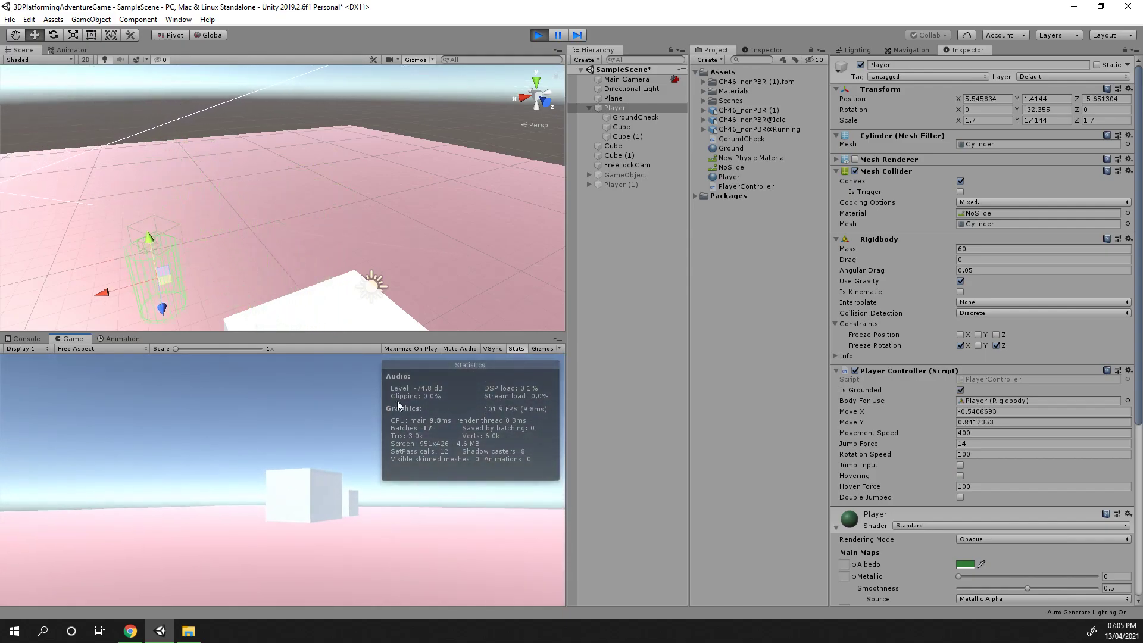
left_click(538, 35)
Add the Ch46_nonPBR (1) character model from the Assets into the scene hierarchy
right_click_drag(412, 222, 464, 250)
key("s")
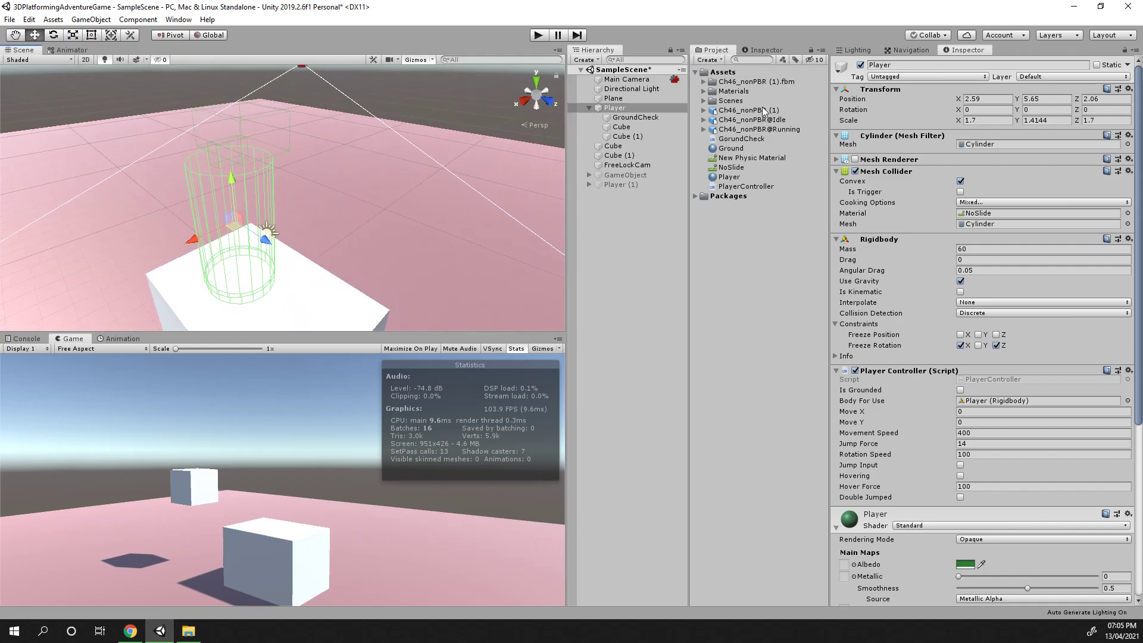
left_click(762, 111)
left_click_drag(741, 113, 613, 108)
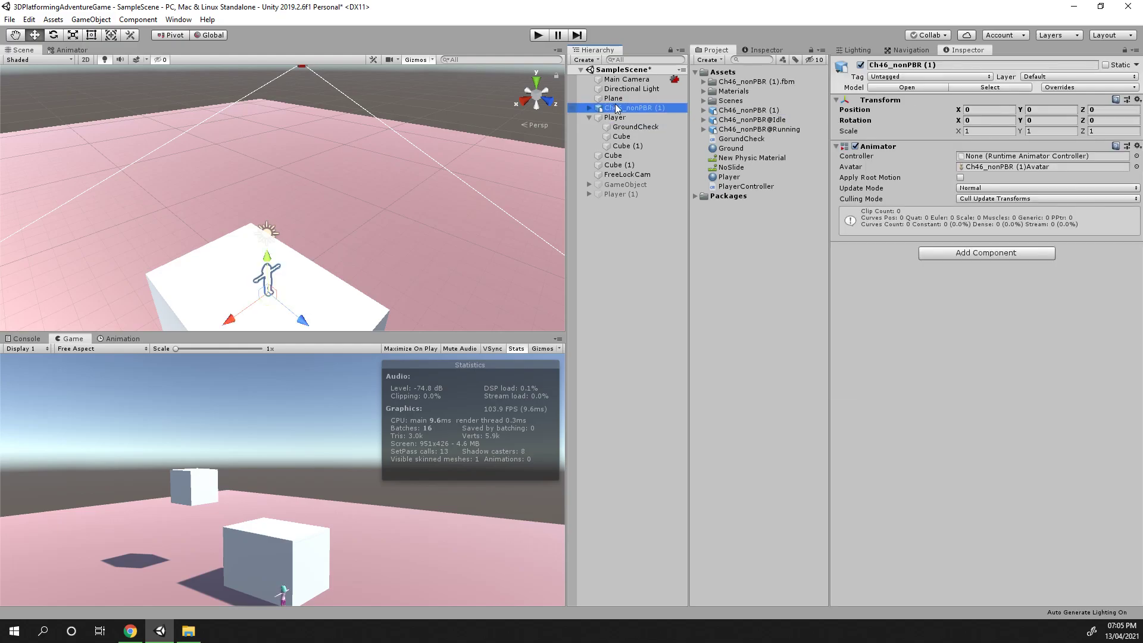
Re-enable the Player cylinder's Mesh Renderer
key("w")
right_click_drag(498, 232, 357, 250)
key("s")
left_click(661, 116)
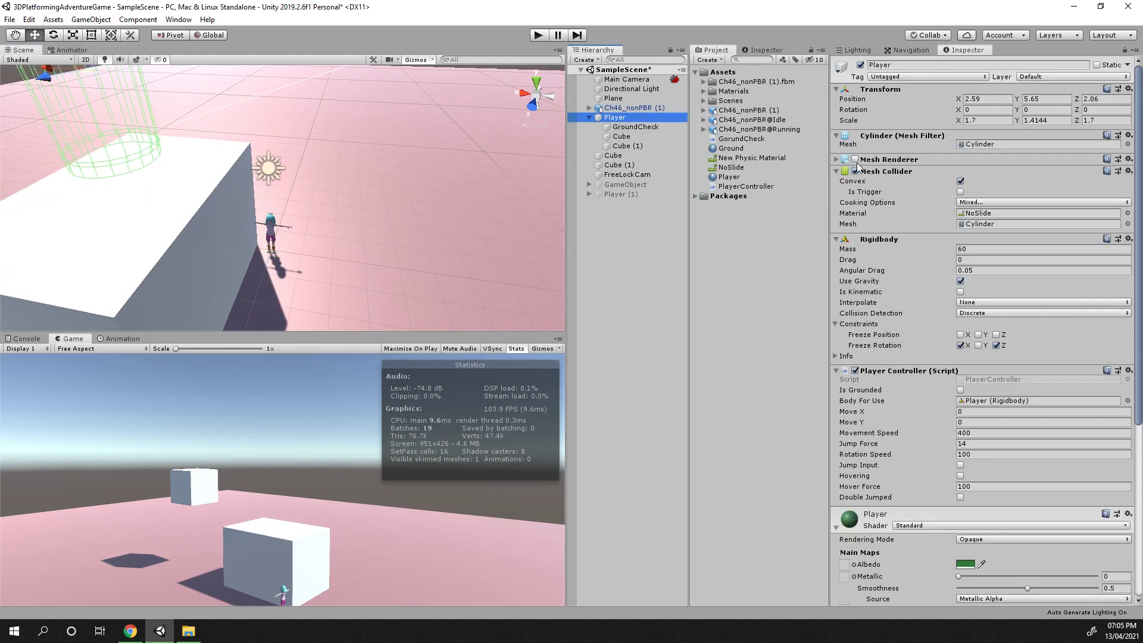
left_click(856, 159)
right_click_drag(340, 208, 381, 238)
key("s")
Move the character up next to the Player cylinder, about X 2.28, Y 5.58, Z 3.25
left_click(626, 107)
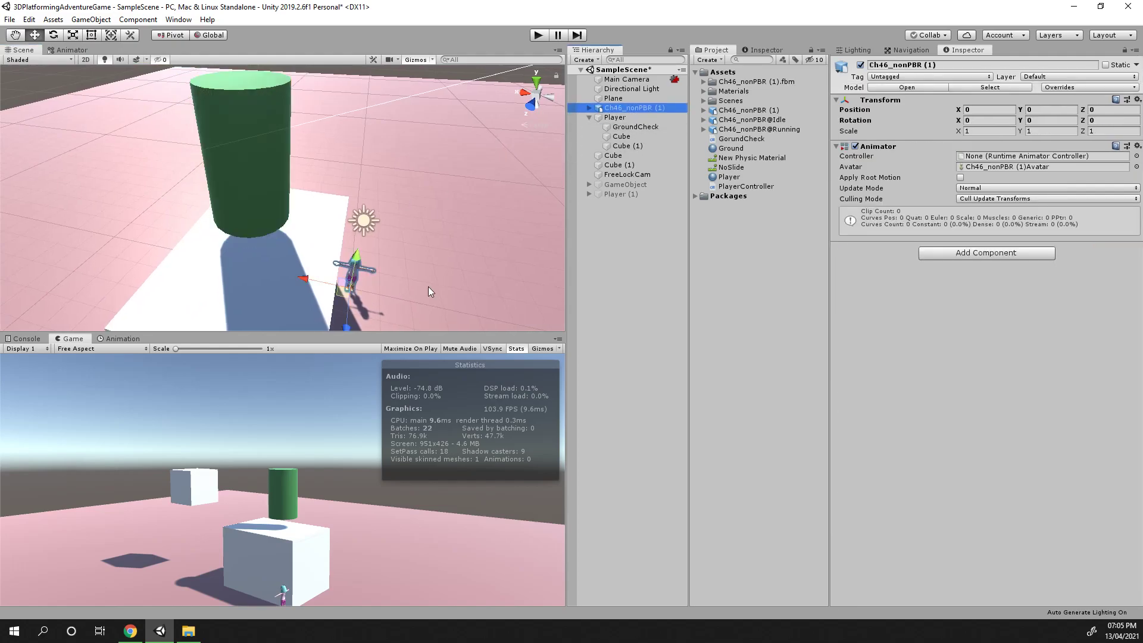
left_click_drag(366, 259, 236, 144)
key("d")
right_click_drag(333, 209, 192, 188)
Scale the character uniformly to 2 on X, Y and Z
left_click(988, 130)
type("2")
left_click(1043, 131)
type("2")
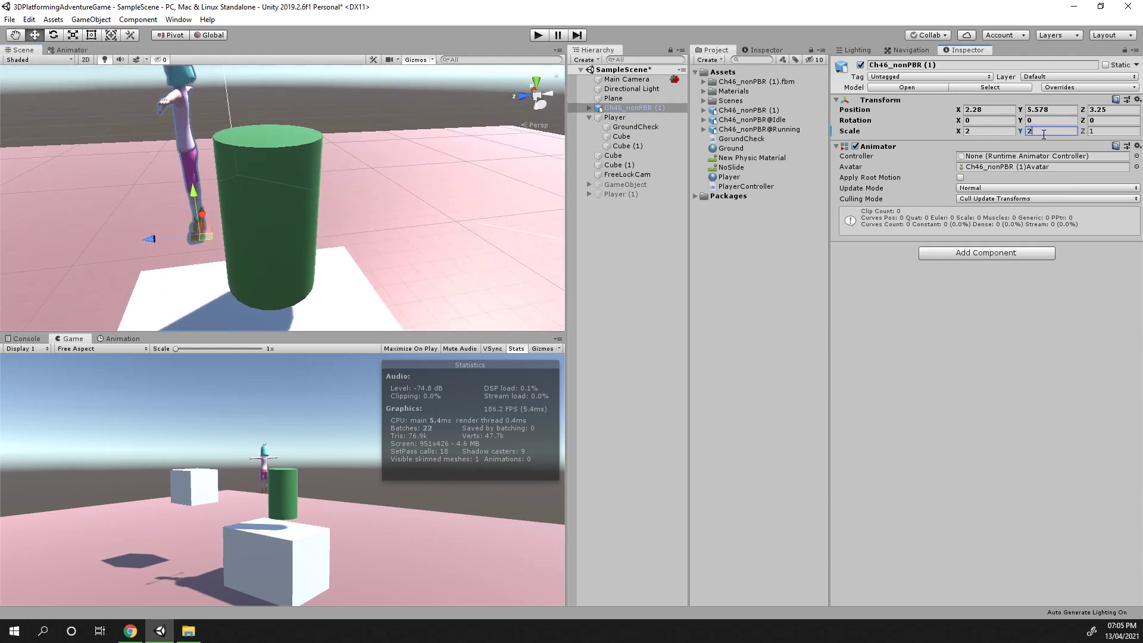
left_click(1108, 133)
type("2")
Lower the character into the Player cylinder, to about Y 4.05
key("a")
right_click_drag(127, 237, 233, 254)
key("w")
key("s")
left_click_drag(231, 261, 259, 226)
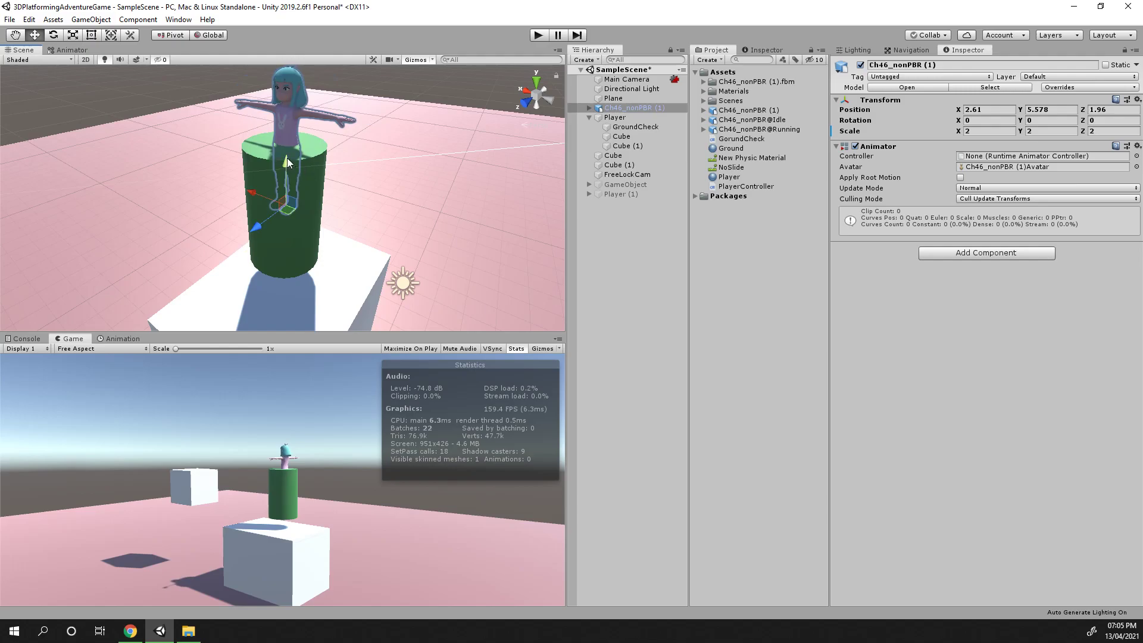
left_click_drag(287, 165, 286, 218)
right_click_drag(420, 295, 250, 217)
key("w")
key("s")
Scale the character uniformly to 2.5 on X, Y and Z
left_click(984, 131)
type("2.5")
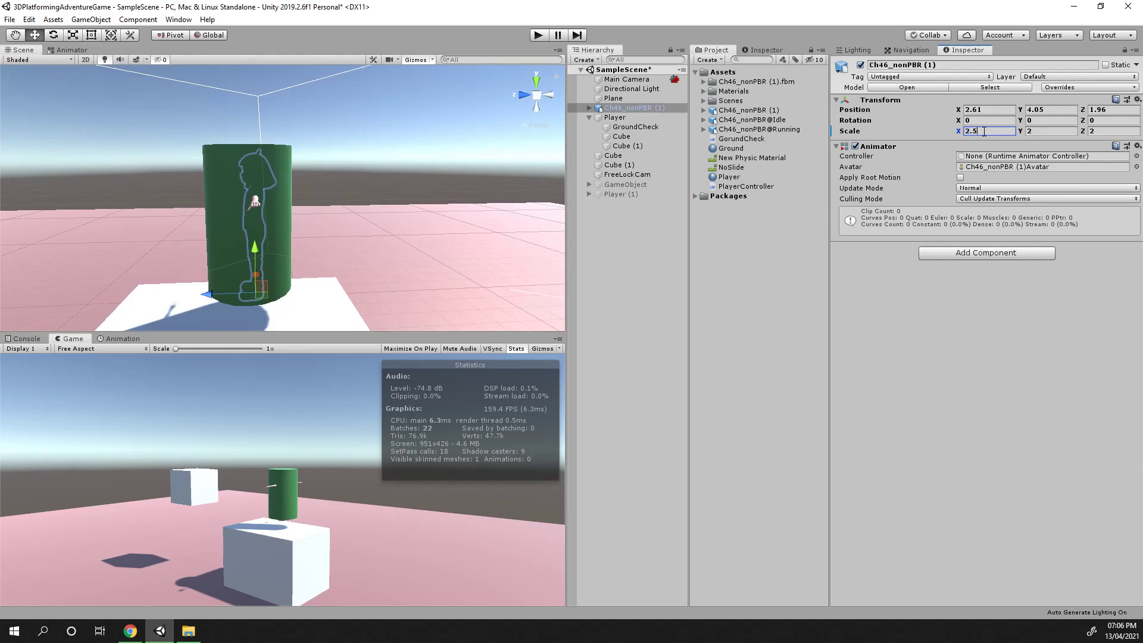
left_click(1042, 128)
type("2.5")
left_click(1105, 131)
type("2.5")
Inspect the scaled character inside the Player cylinder from several angles
right_click_drag(380, 239, 452, 262)
key("a")
key("w")
left_click_drag(272, 279, 266, 279)
right_click_drag(442, 304, 580, 329)
key("d")
key("s")
Inspect the Player's child Cube by toggling its Mesh Renderer, then select GroundCheck and Cube (1)
left_click(630, 120)
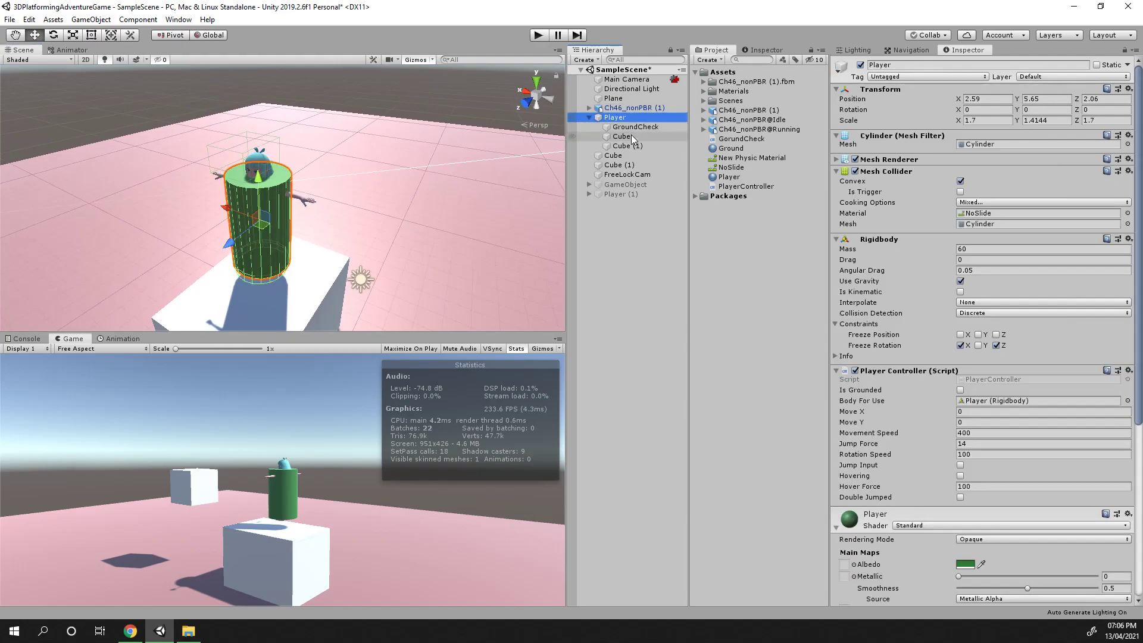
left_click(630, 136)
left_click(855, 159)
right_click_drag(398, 186, 1141, 210)
key("s")
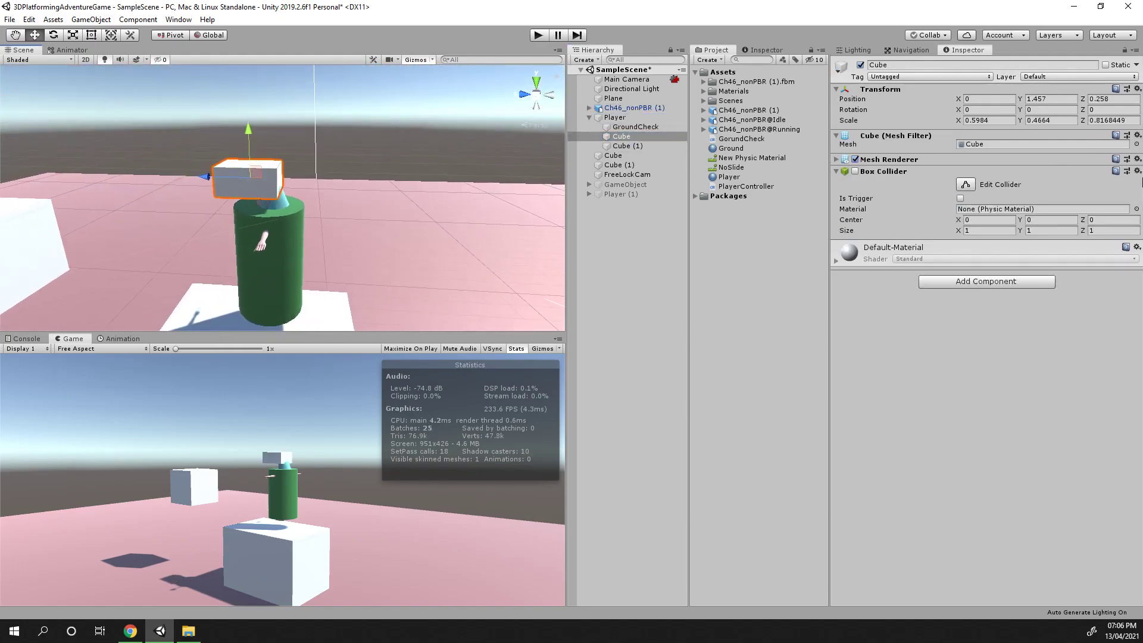
left_click(855, 159)
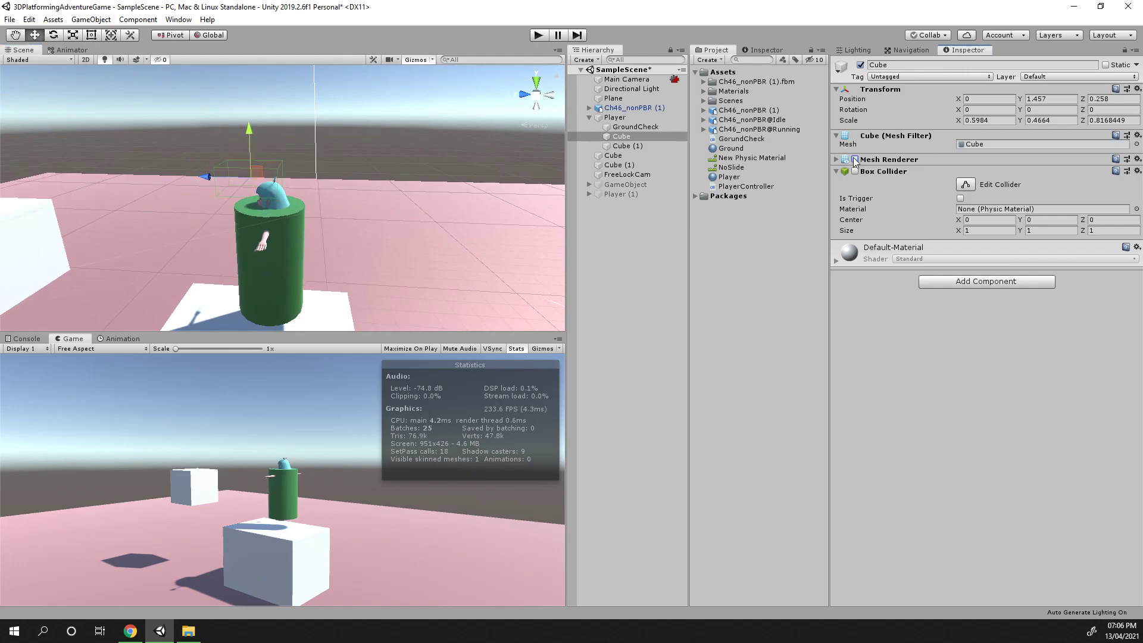
left_click(626, 126)
left_click(635, 137)
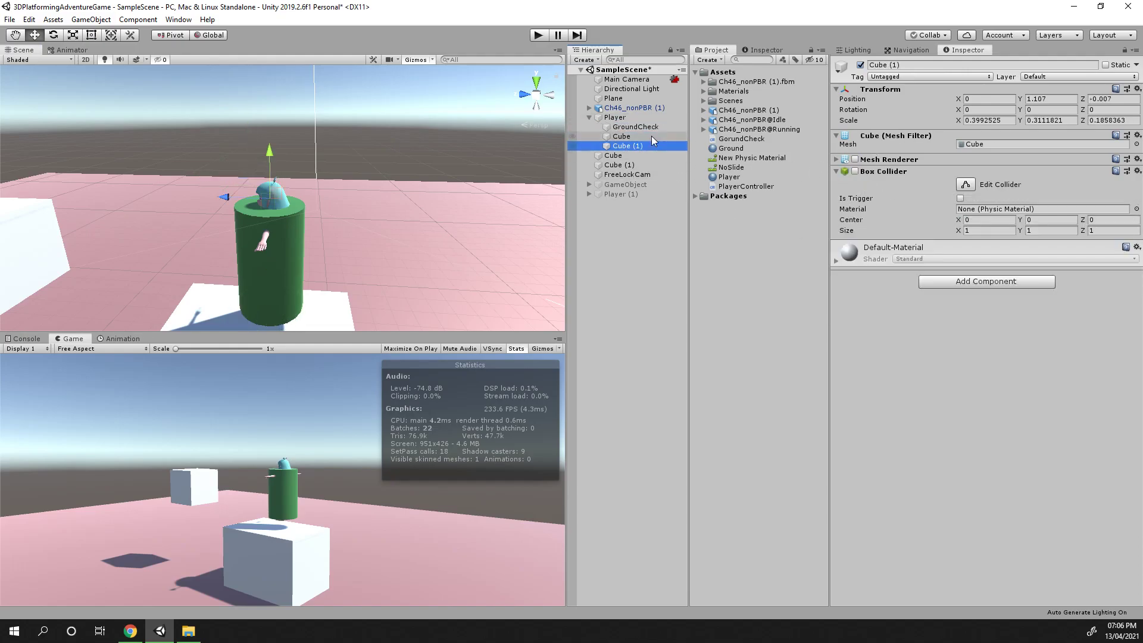
Hide the Player cylinder by disabling its Mesh Renderer
left_click(652, 127)
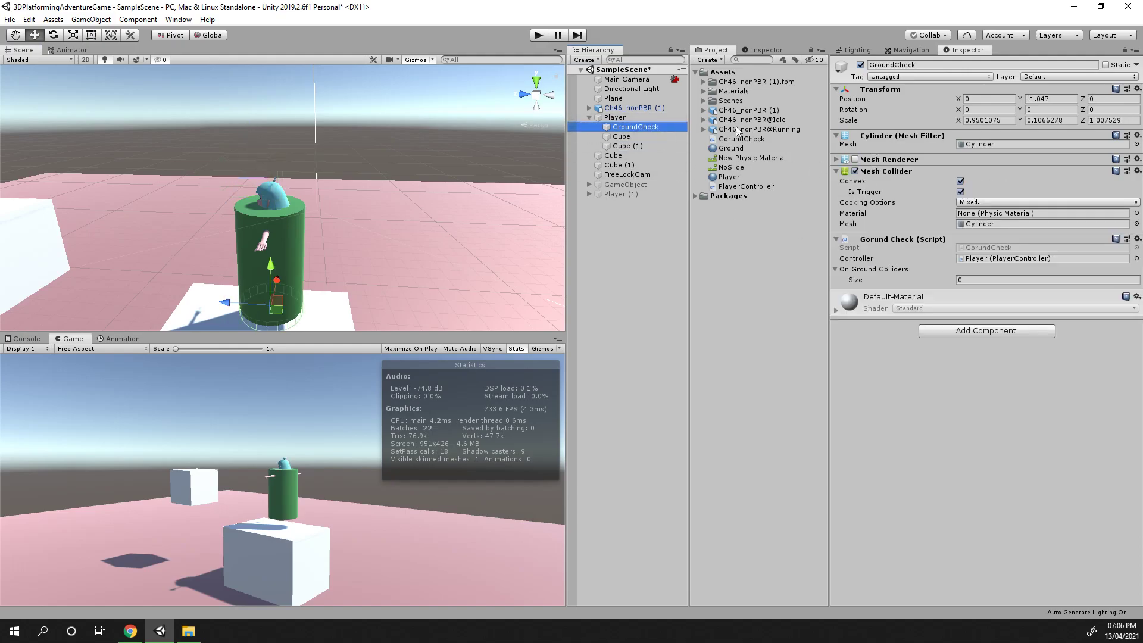
left_click(631, 118)
left_click(855, 160)
right_click_drag(240, 190, 306, 191)
key("w")
Parent the imported character under the Player object
left_click(633, 108)
left_click_drag(634, 108, 614, 122)
left_click(615, 109)
right_click_drag(340, 196, 362, 125)
key("s")
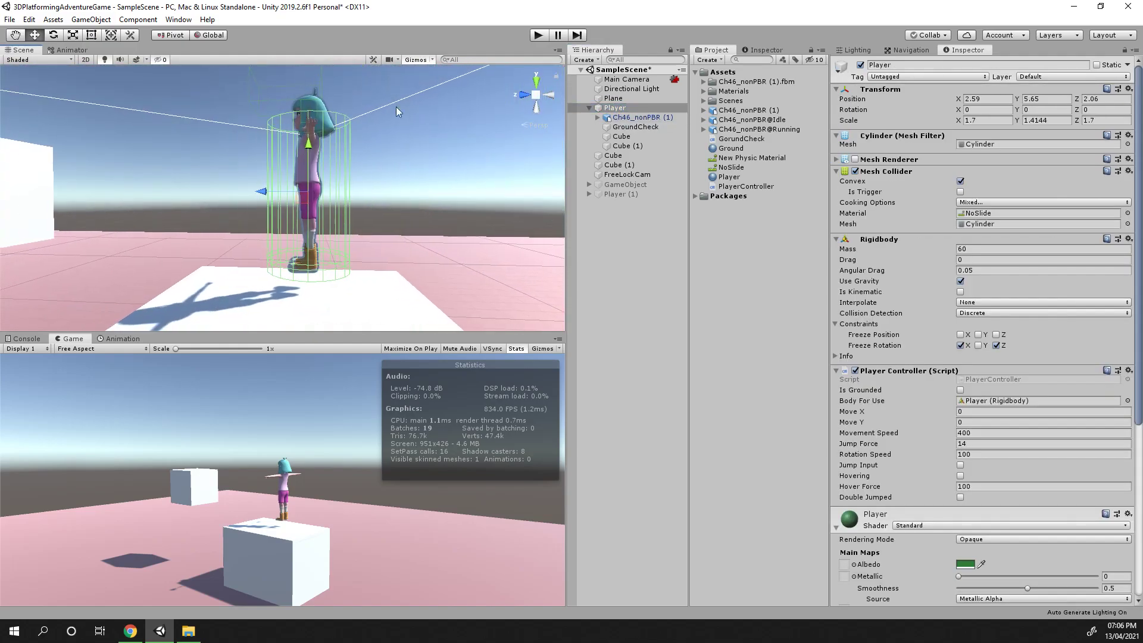
Play the game and test walking, turning and jumping with the character inside the Player
left_click(544, 36)
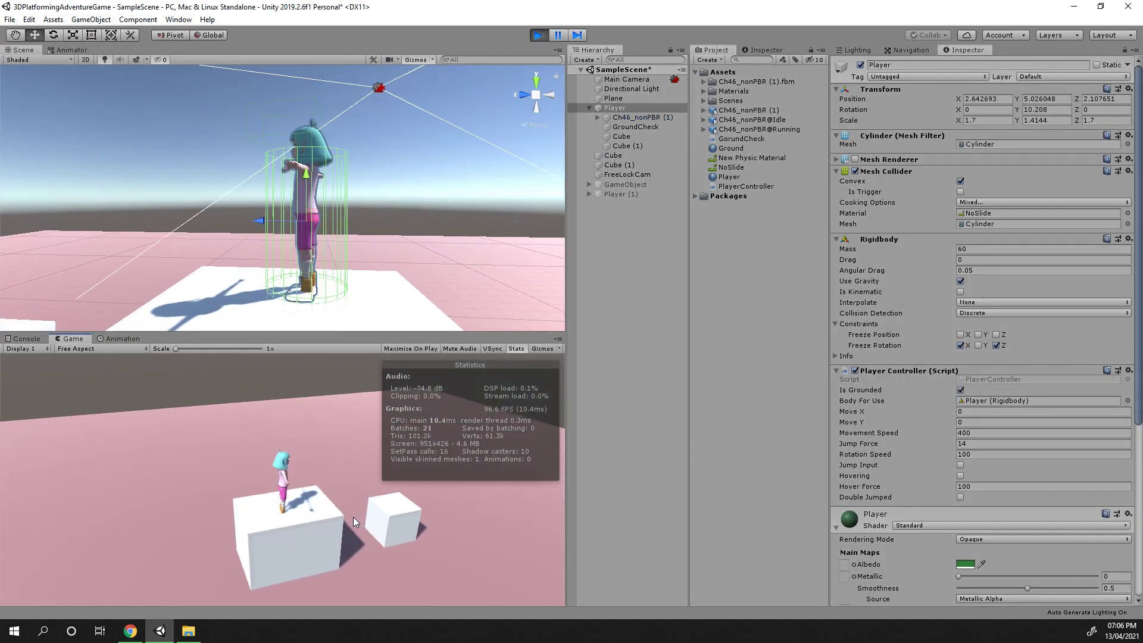
key("a")
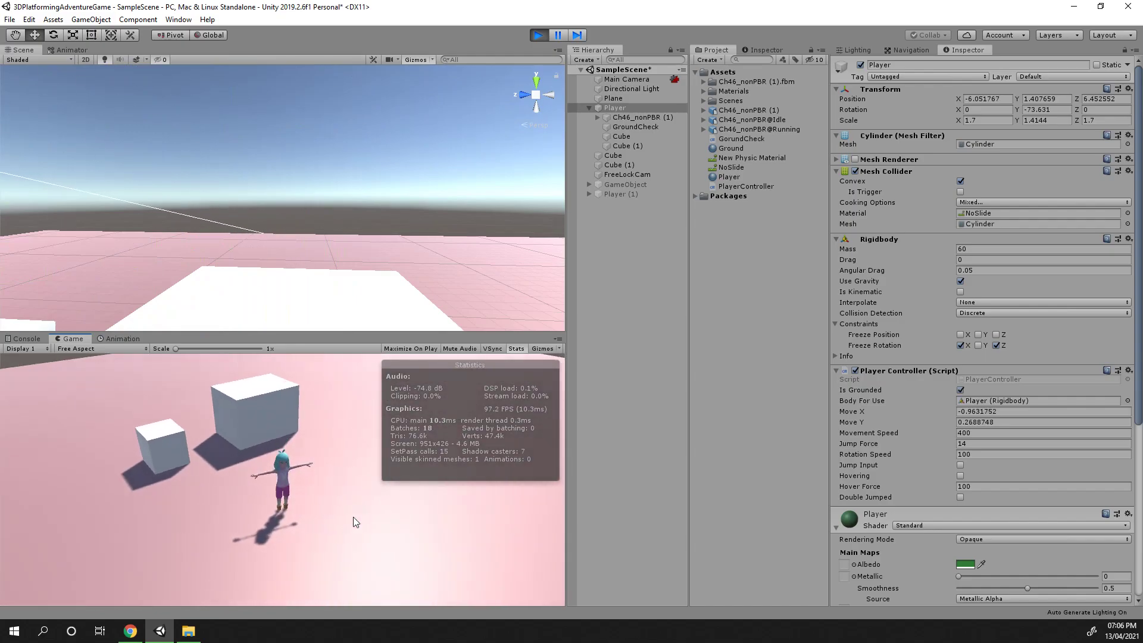
key("d")
key("w")
key("space")
key("a")
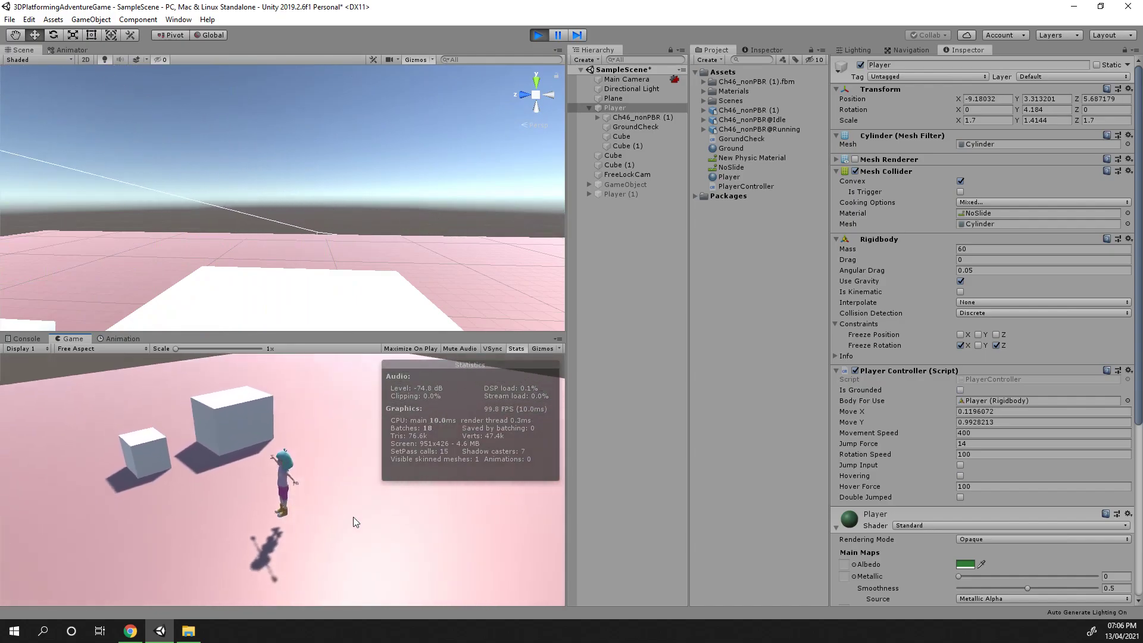
key("d")
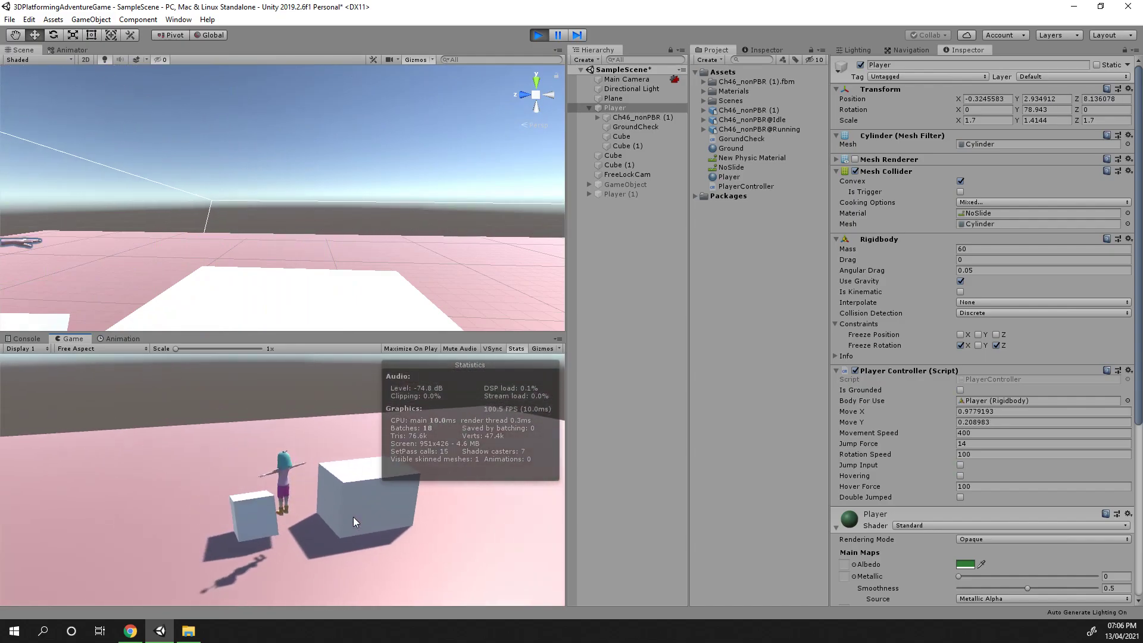
key("space")
key("d")
key("space")
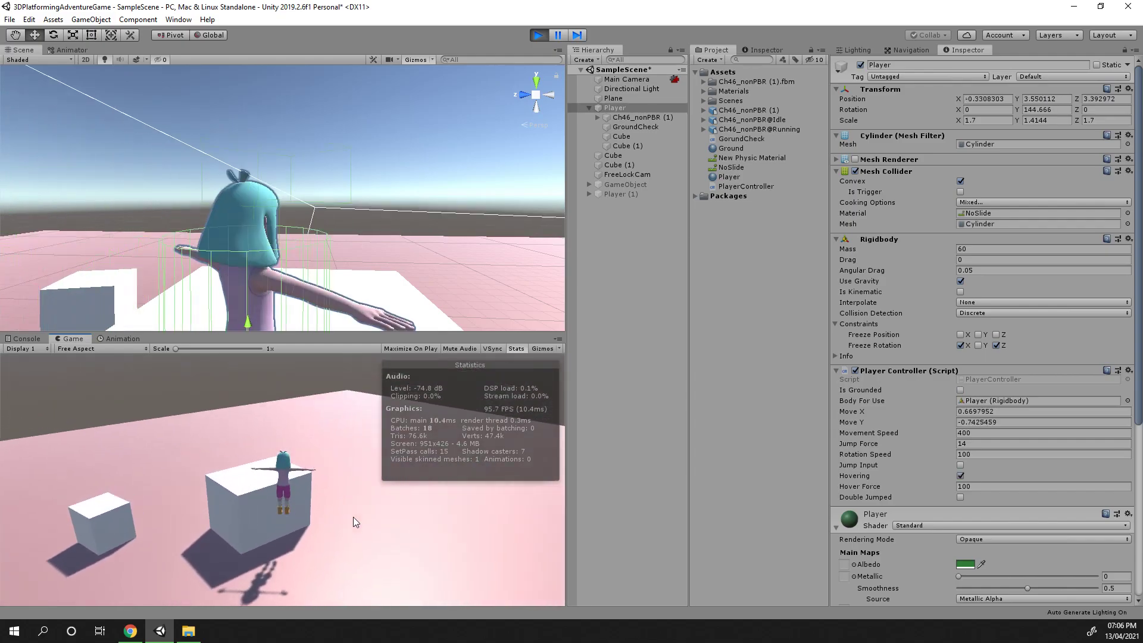
key("d")
left_click(543, 39)
Move the character up slightly inside the Player, to about Y -1.08
right_click_drag(398, 230, 401, 197)
key("w")
key("s")
left_click(626, 119)
middle_click_drag(357, 121, 355, 206)
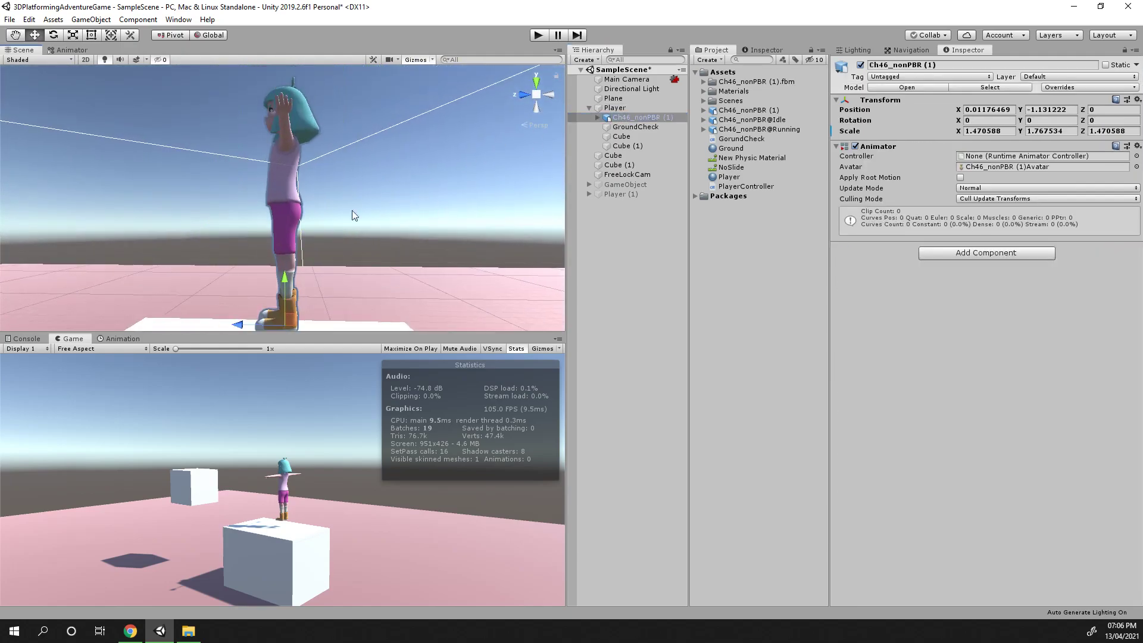
left_click_drag(285, 285, 284, 279)
right_click_drag(390, 262, 644, 336)
key("w")
key("a")
key("s")
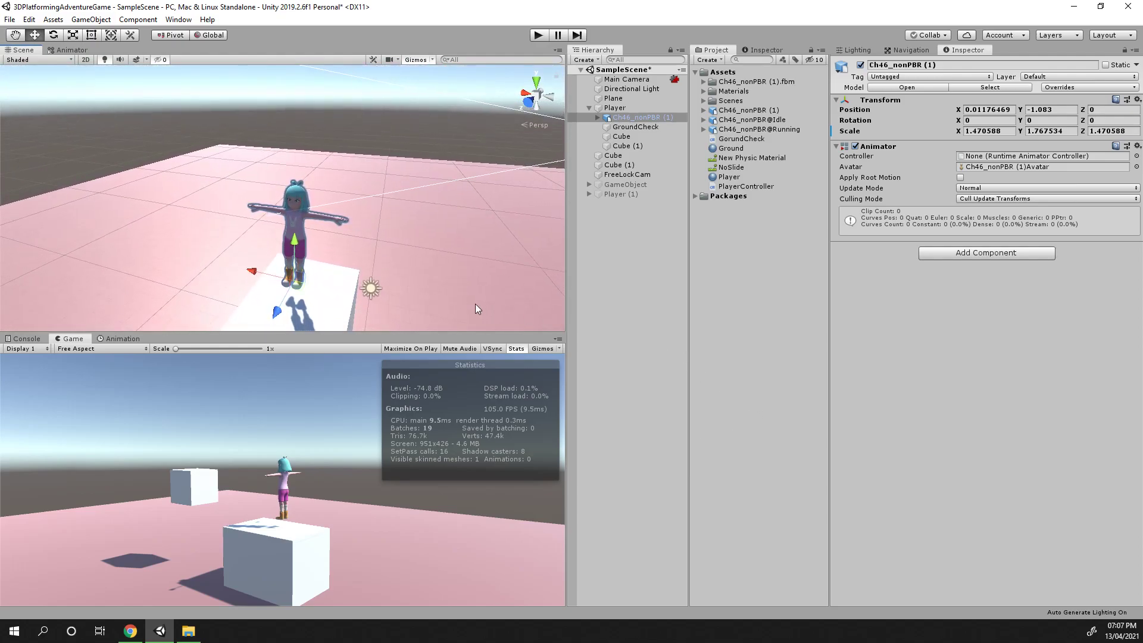
Browse the import settings and clip preview of the Idle and Running animation files
left_click(637, 296)
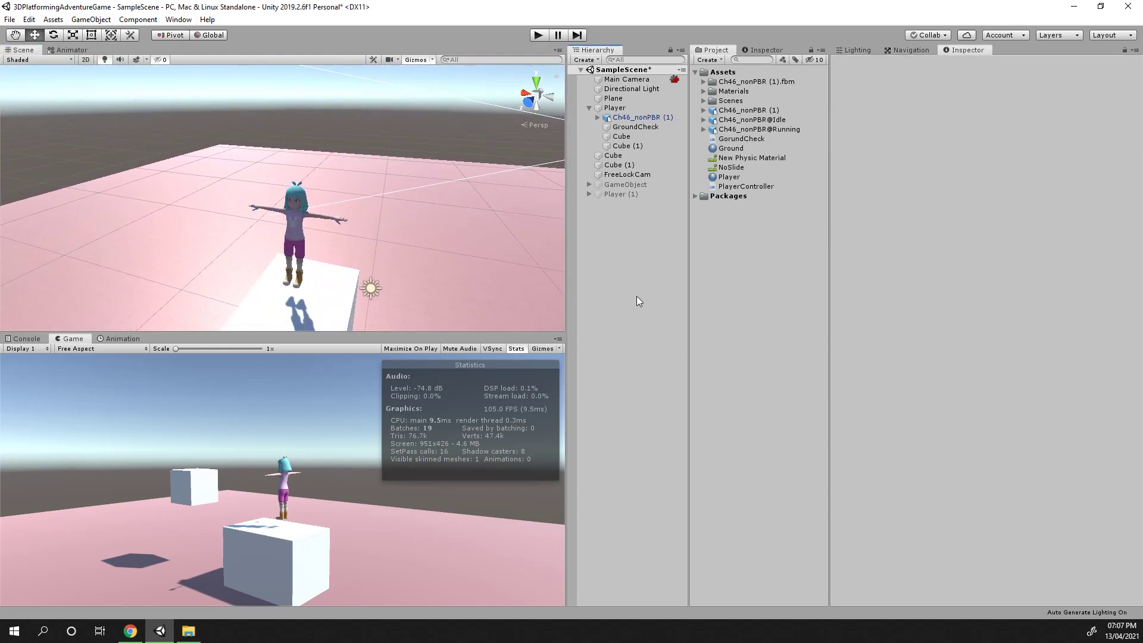
left_click(723, 120)
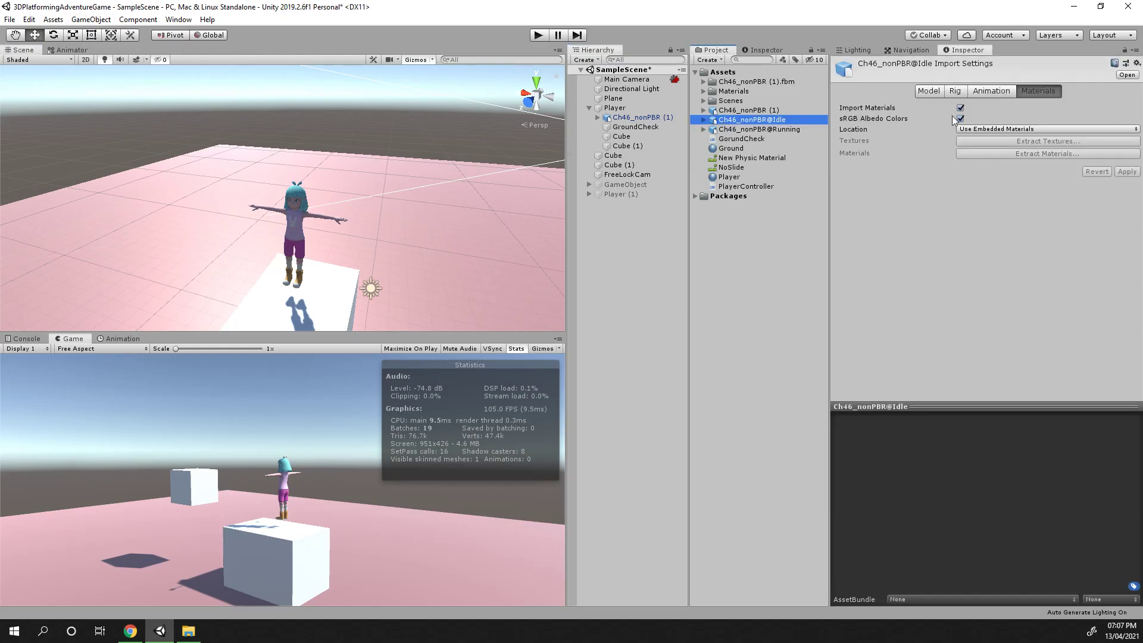
left_click(992, 91)
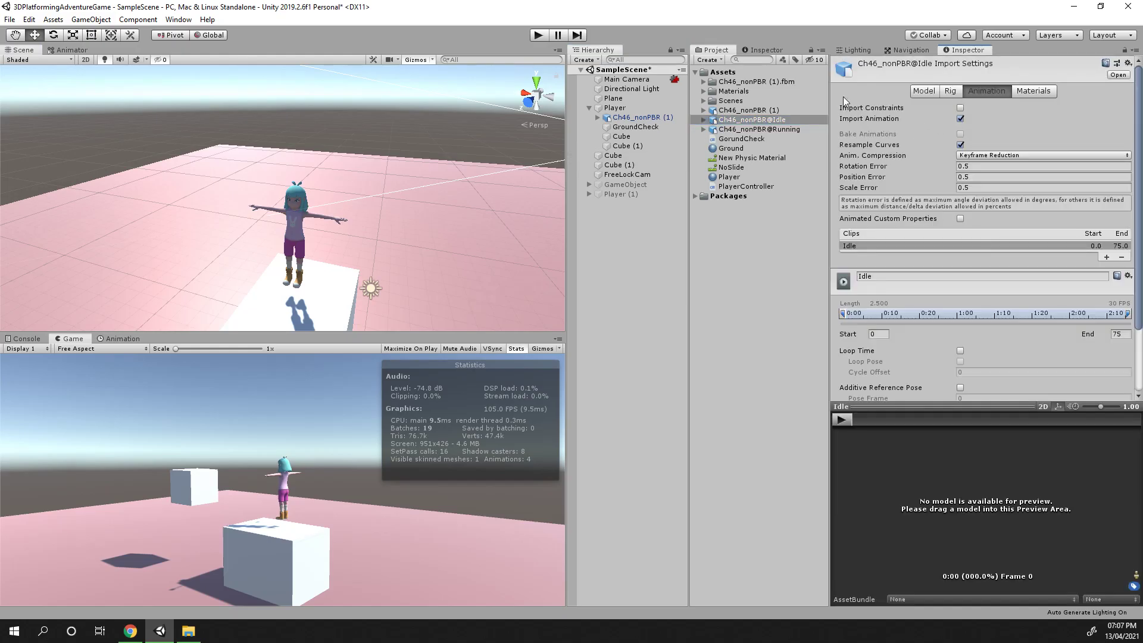
left_click(738, 117)
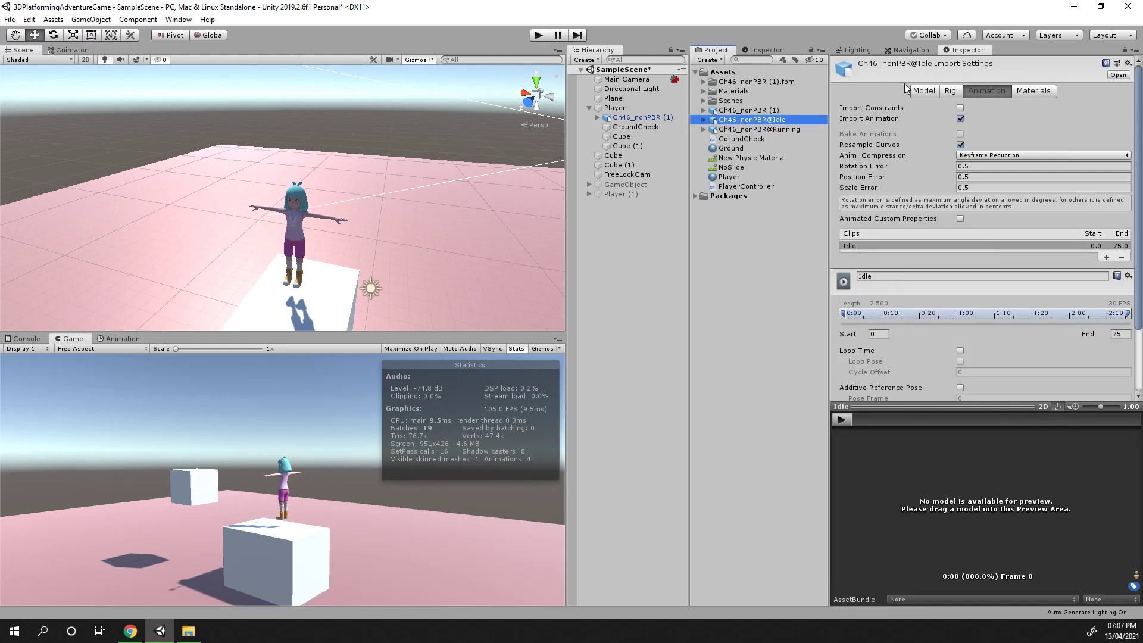
left_click(927, 93)
left_click(954, 93)
left_click(985, 93)
left_click(1020, 91)
left_click(990, 91)
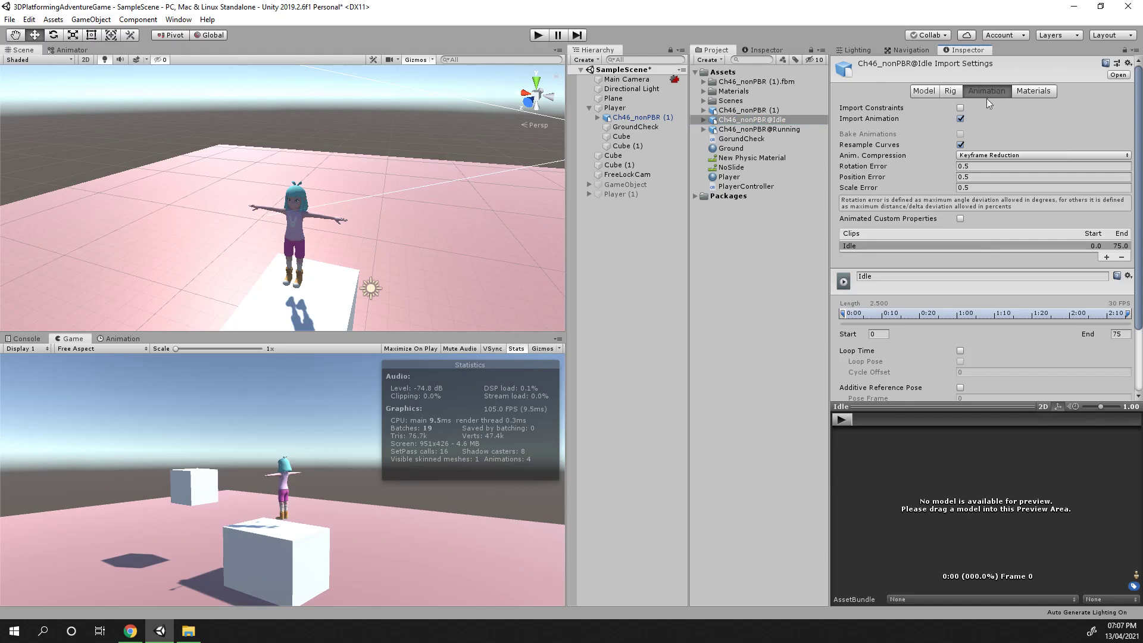
left_click_drag(886, 409, 886, 451)
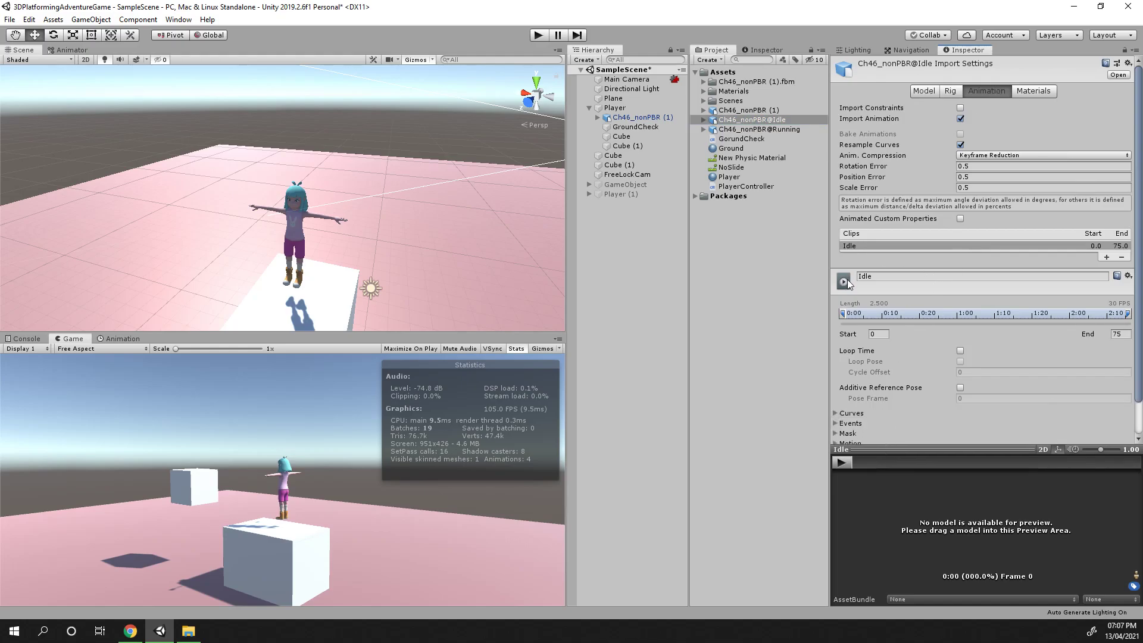
left_click(842, 463)
left_click(757, 111)
left_click(749, 128)
left_click(755, 119)
left_click(757, 110)
left_click(757, 121)
left_click(757, 130)
left_click(758, 111)
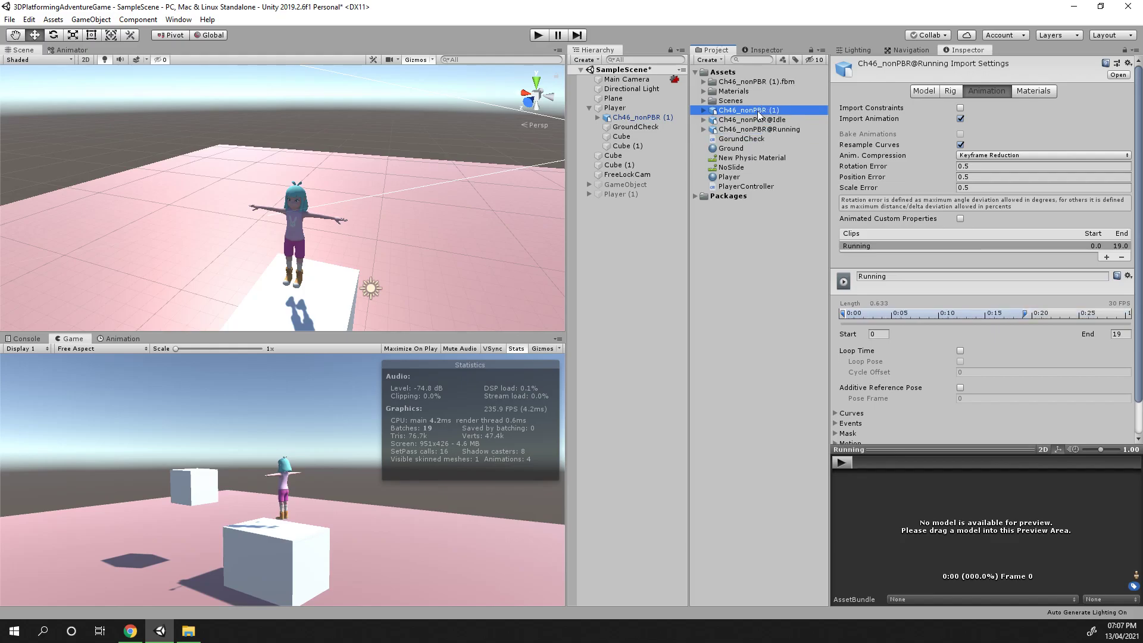
Set the character model's Animation Type to Humanoid and apply the import settings
left_click(951, 90)
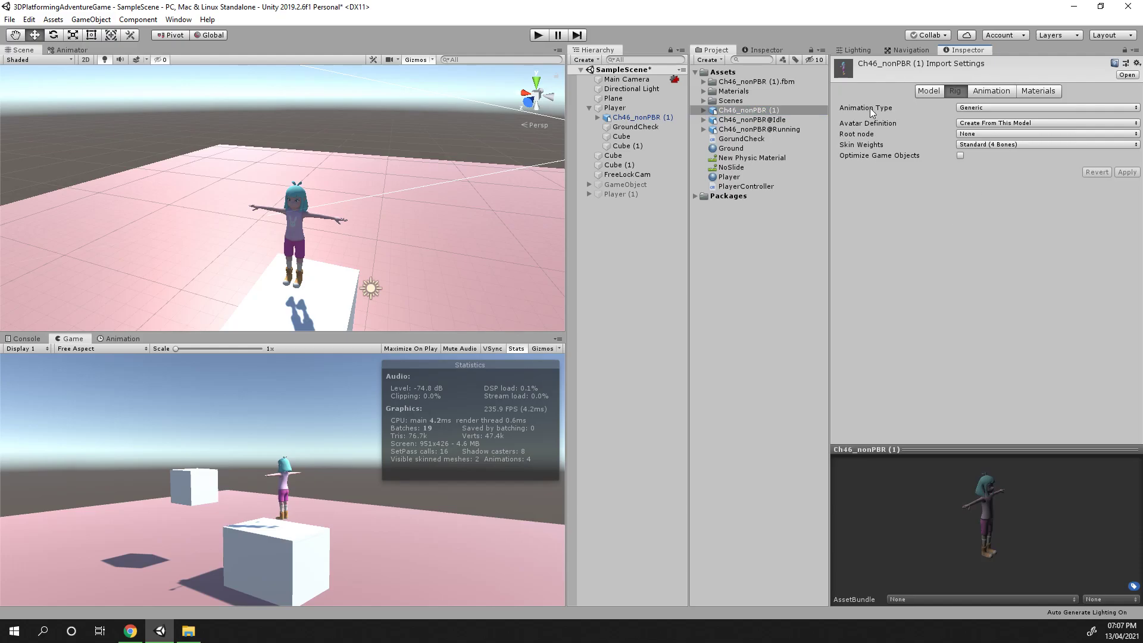
left_click(752, 119)
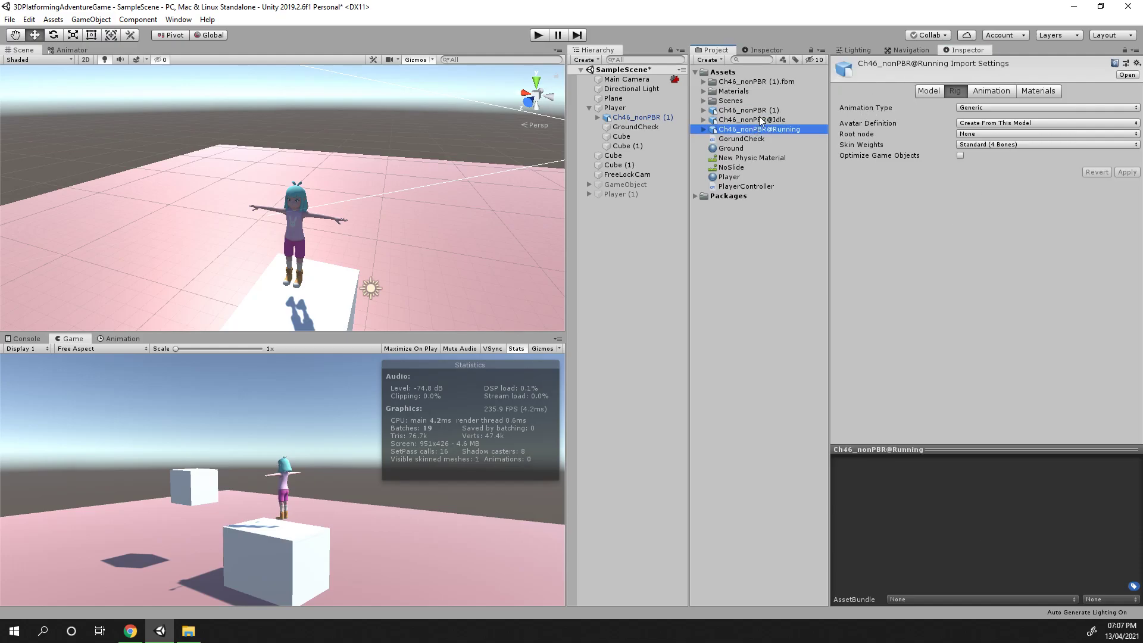
left_click(761, 109)
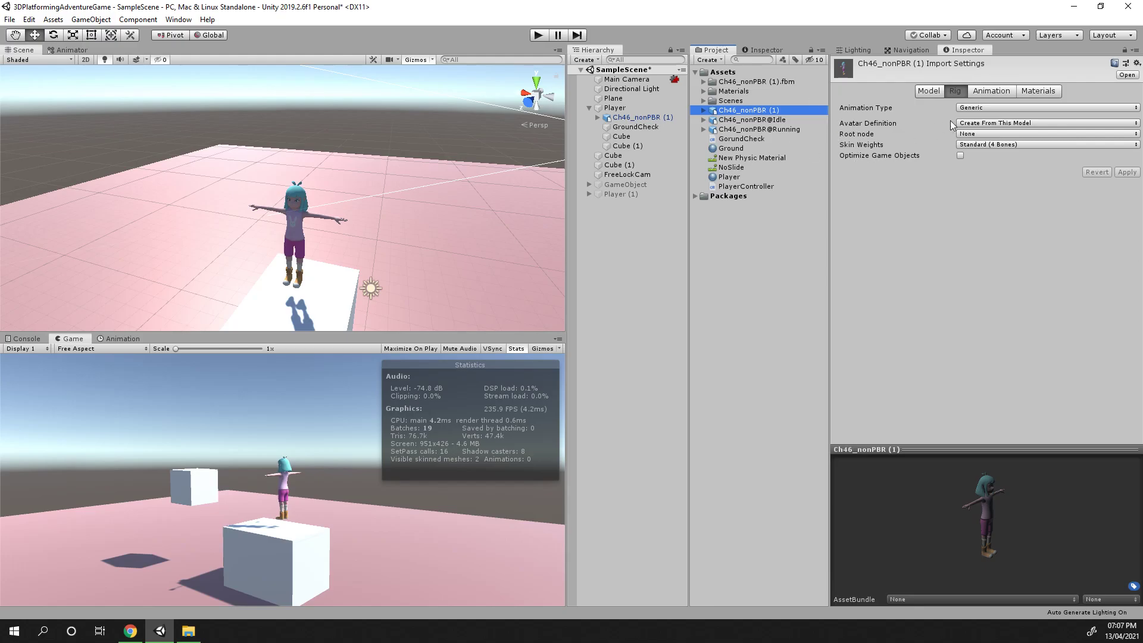
left_click(971, 123)
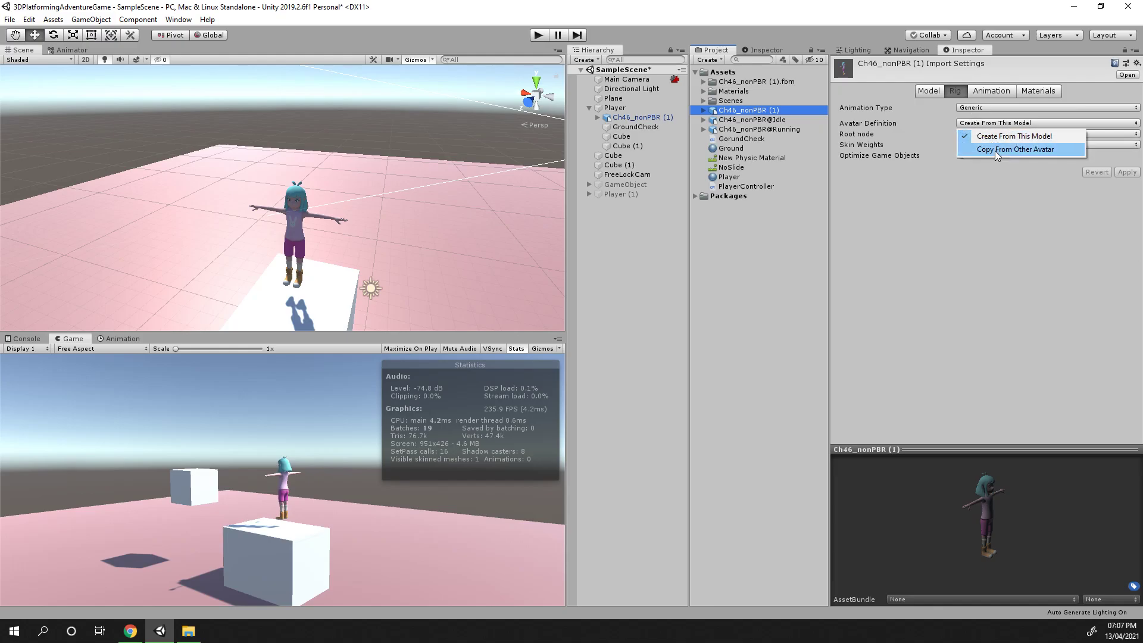
left_click(935, 280)
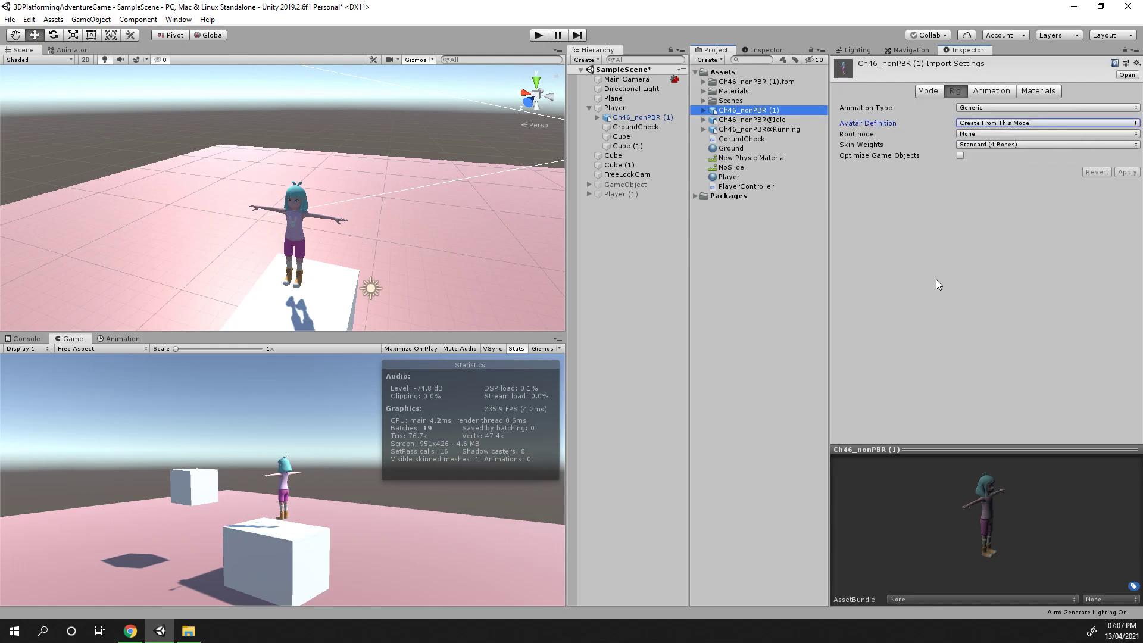
left_click(755, 110)
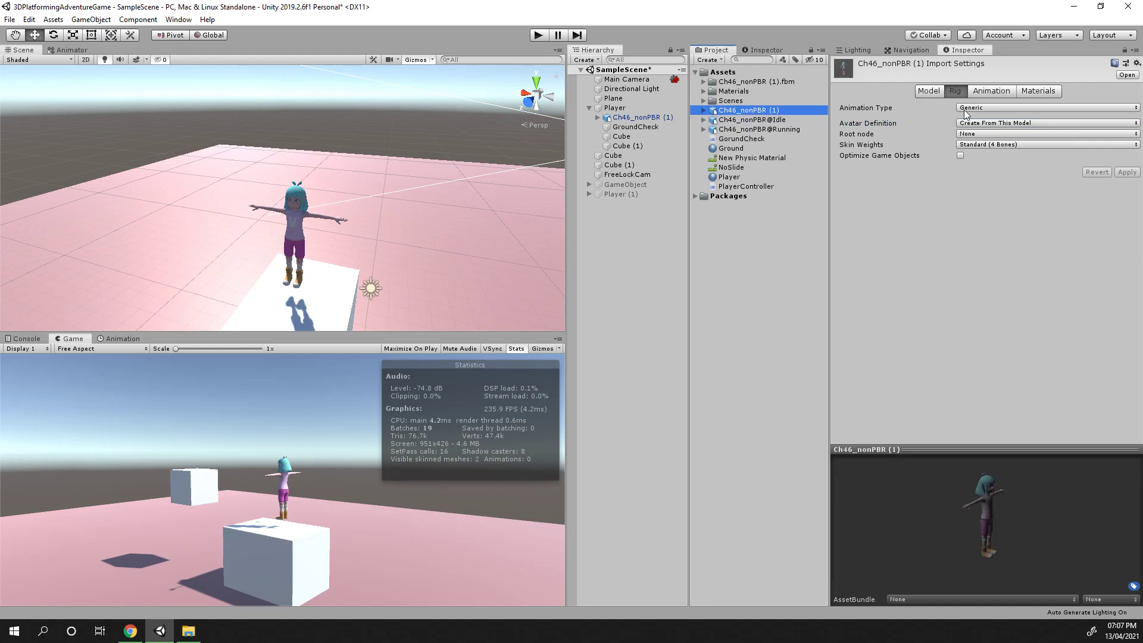
left_click(995, 110)
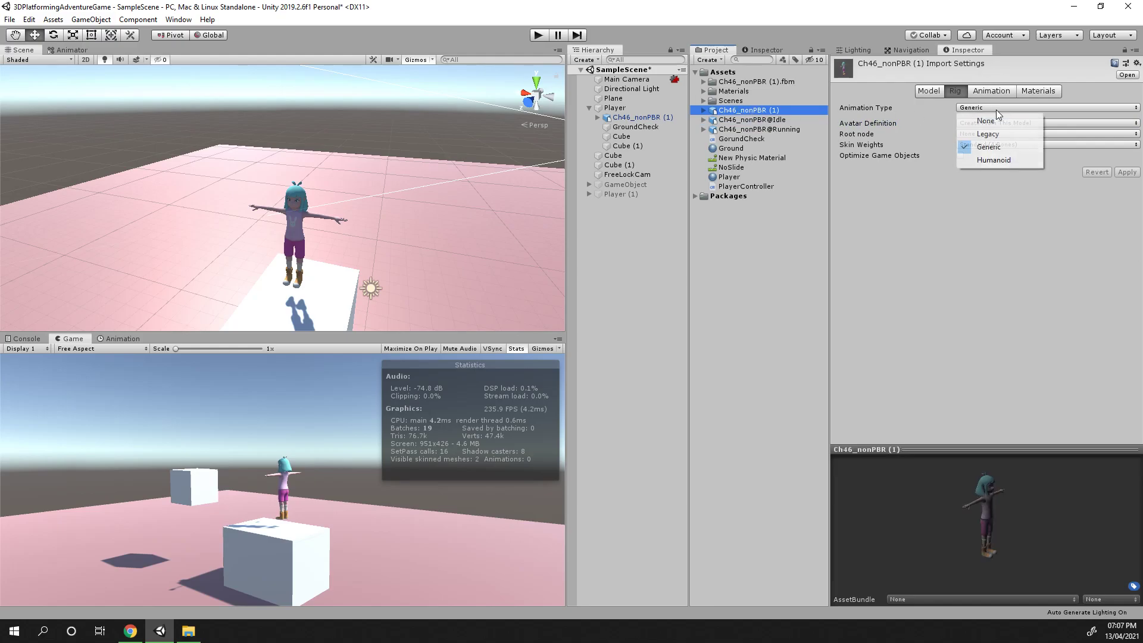
left_click(958, 90)
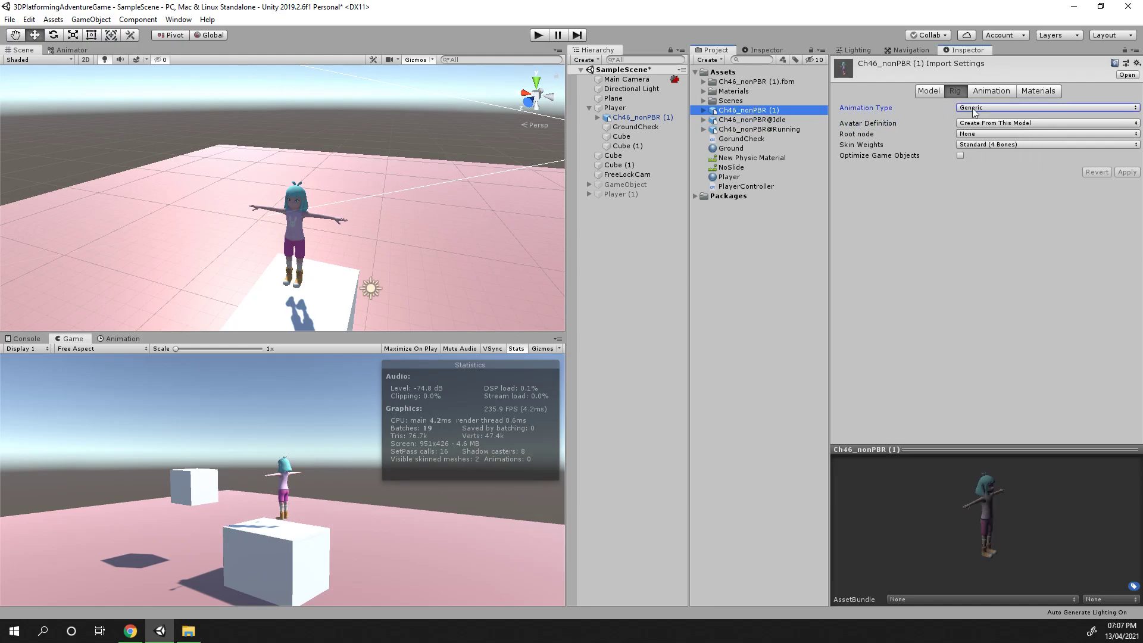
left_click(972, 108)
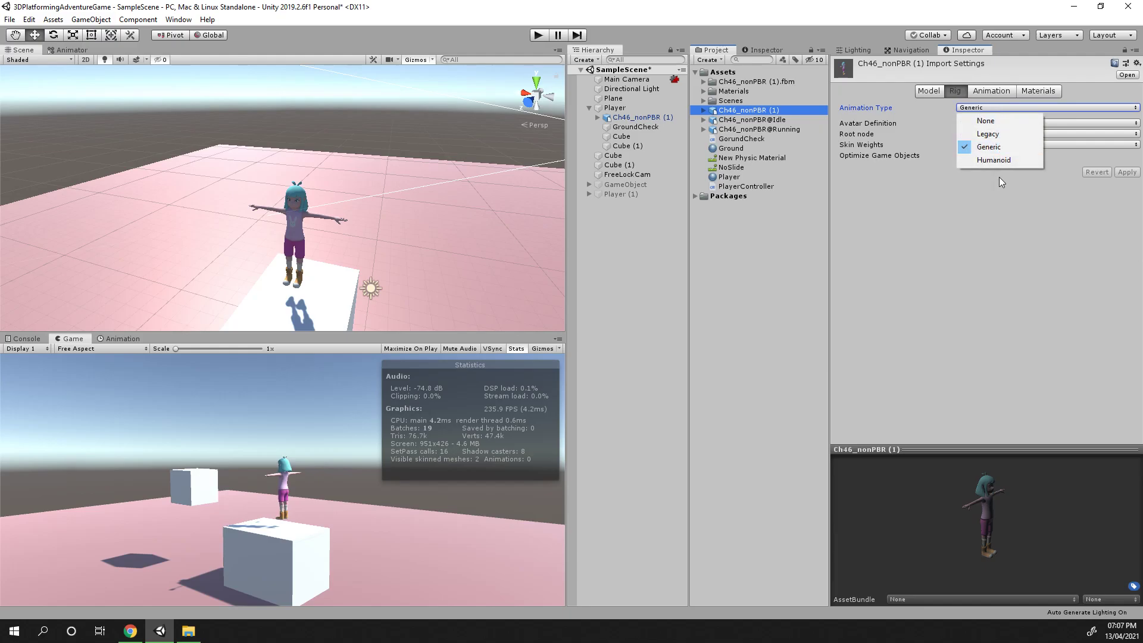
left_click(997, 157)
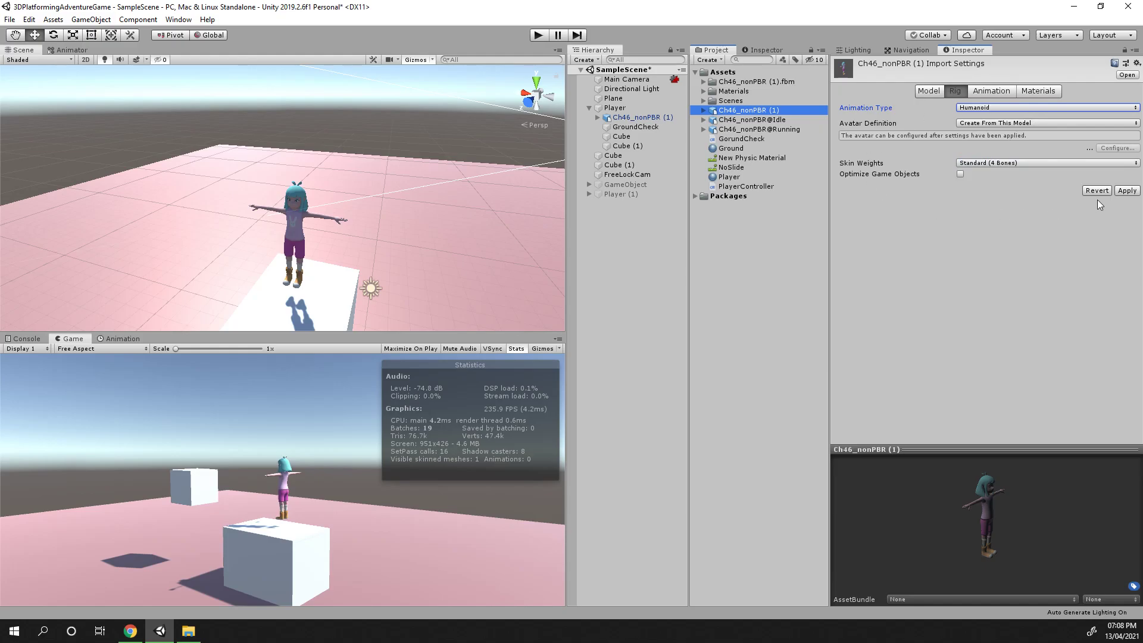
left_click(1128, 193)
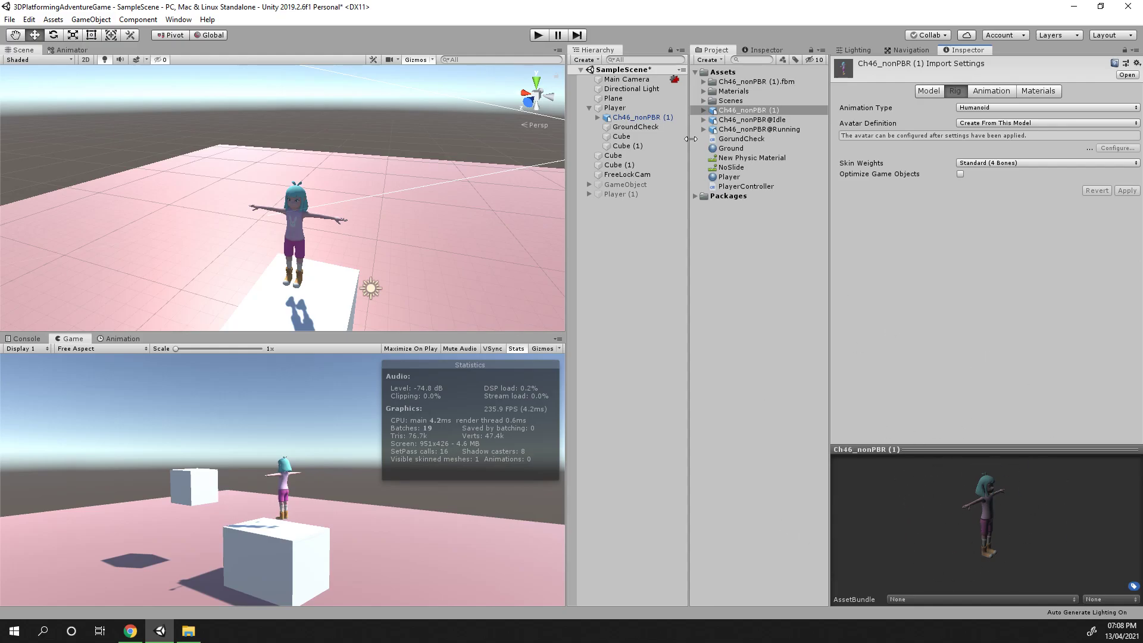
Set the Idle animation file's Animation Type to Humanoid and apply
left_click(769, 120)
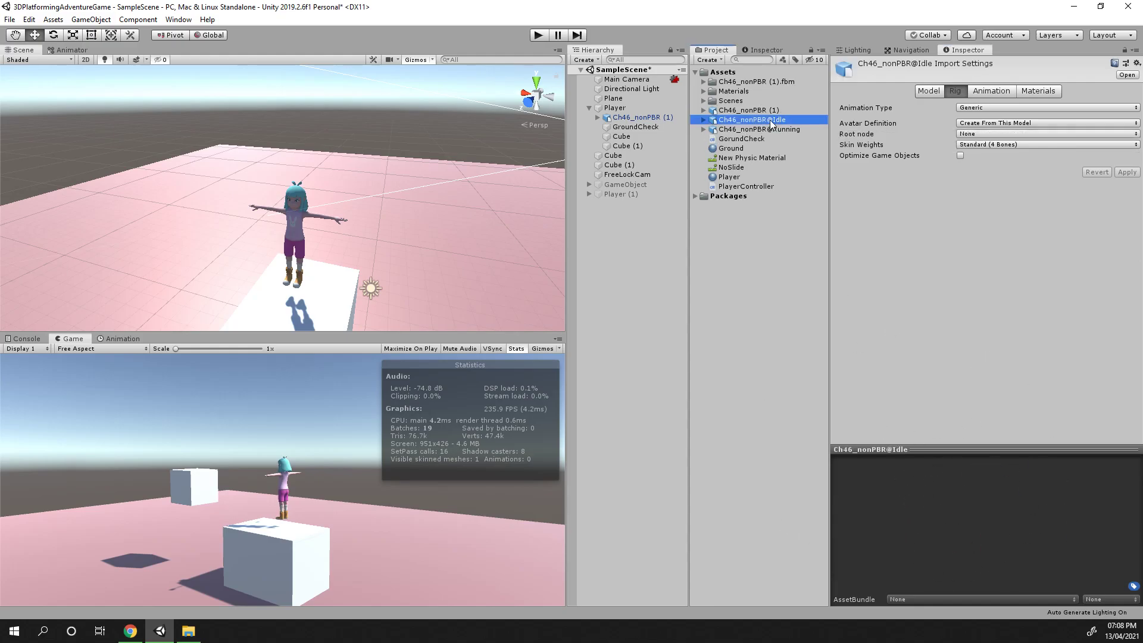
left_click(1006, 110)
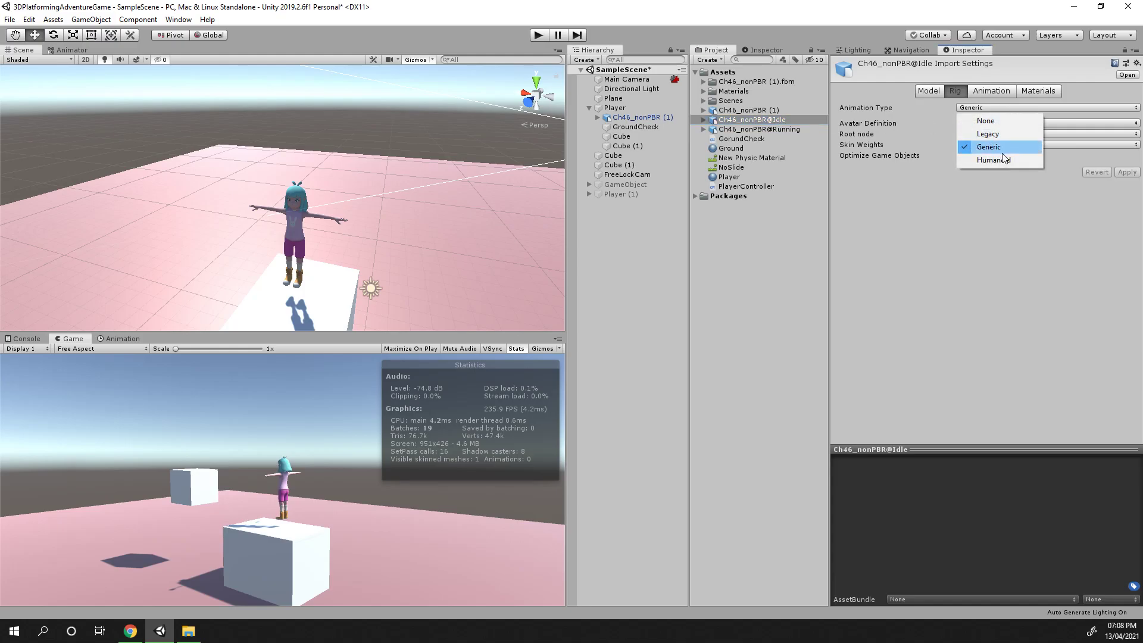
left_click(1004, 160)
left_click(1131, 191)
Set the Running animation file's Animation Type to Humanoid and apply
left_click(759, 129)
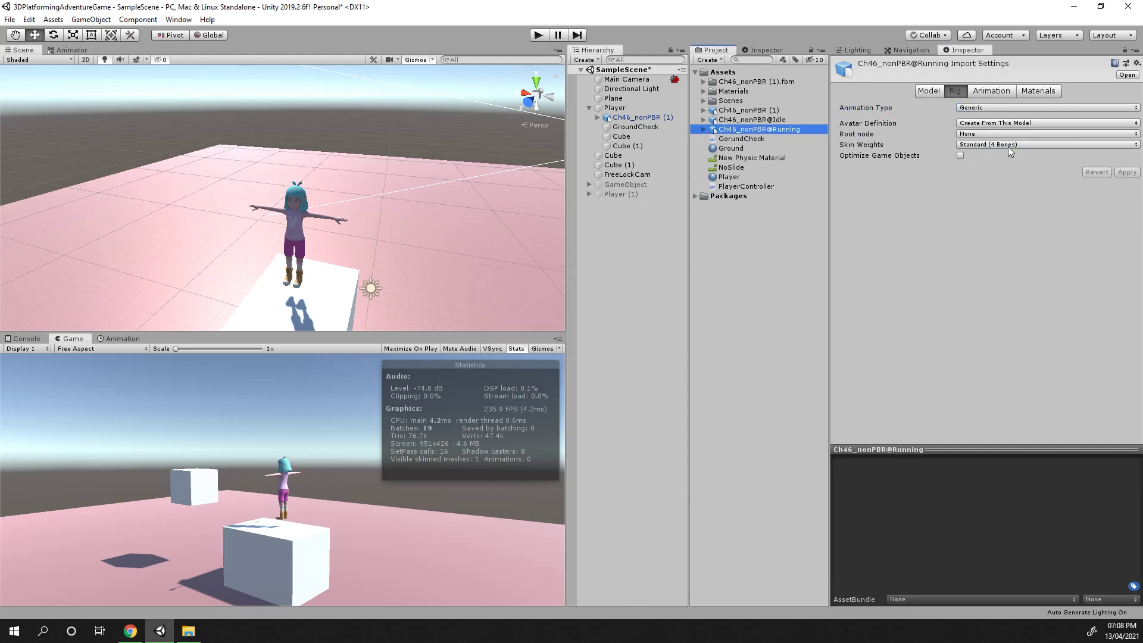
left_click(984, 123)
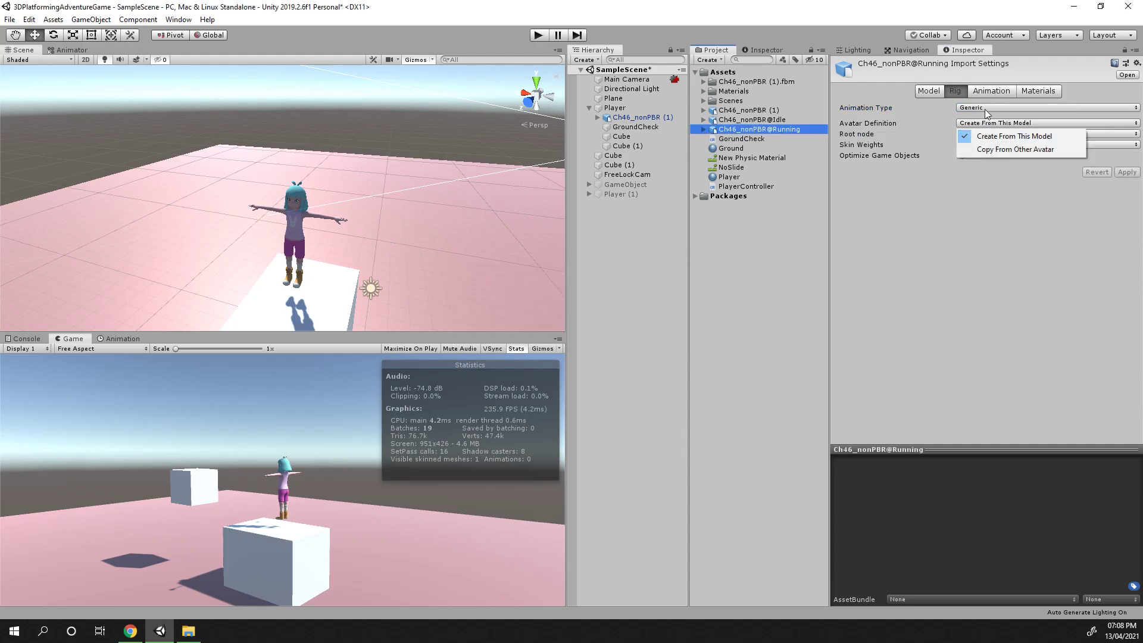
left_click(985, 109)
left_click(992, 159)
left_click(1127, 190)
Play the Idle clip preview and orbit around the previewed model
left_click(752, 119)
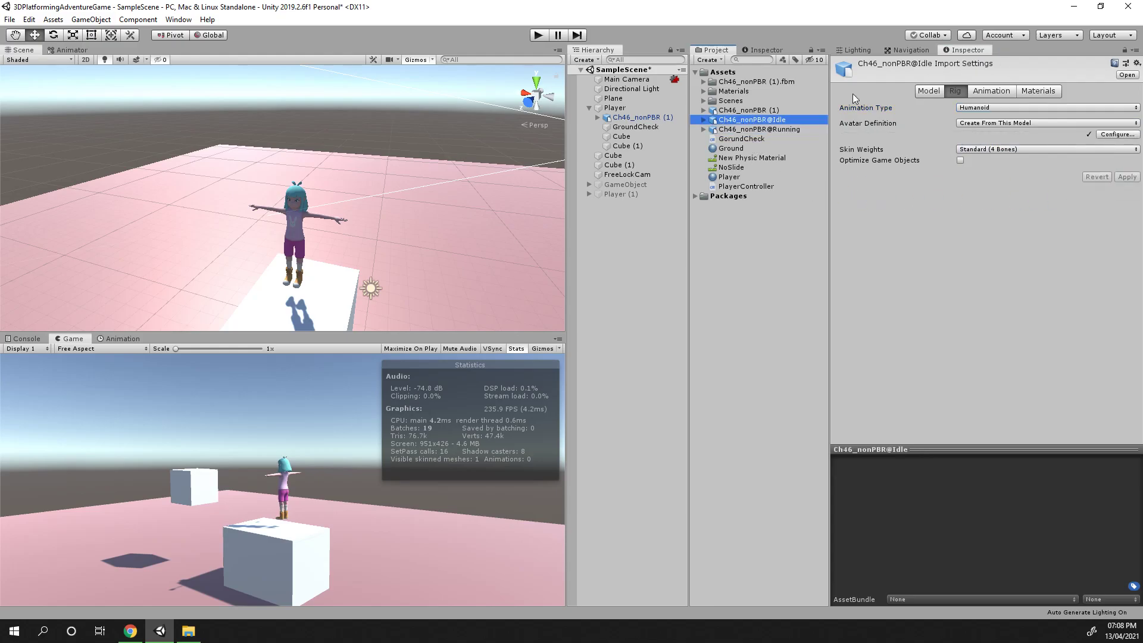
left_click(992, 90)
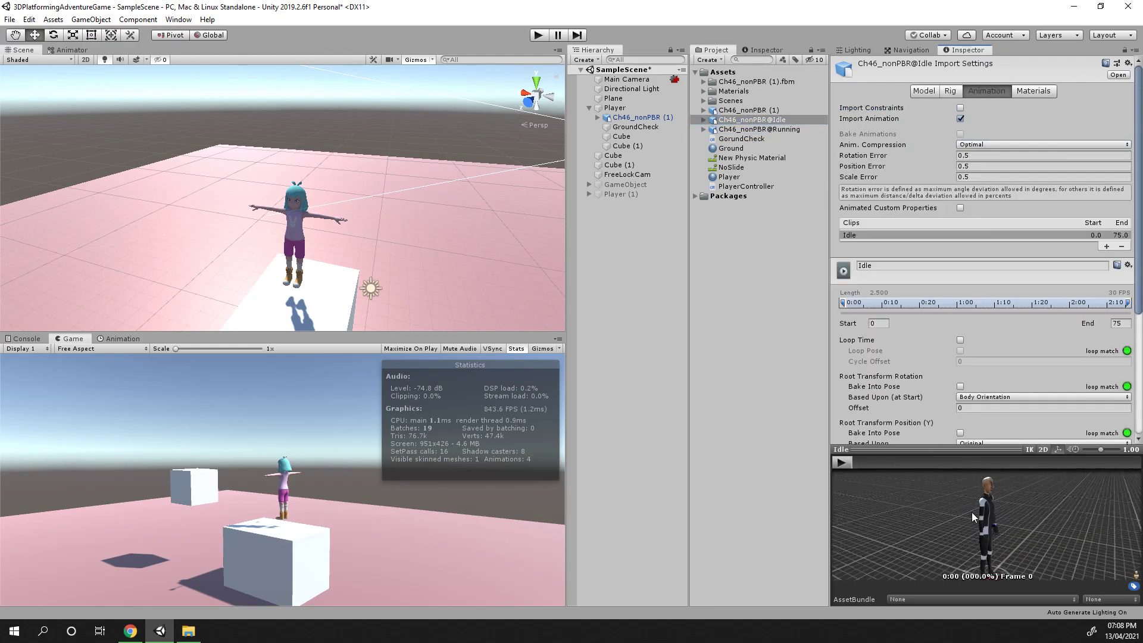
left_click(841, 463)
left_click_drag(1014, 501, 982, 495)
scroll(980, 508, "up", 4)
right_click_drag(980, 509, 955, 508)
left_click_drag(976, 530, 1001, 579)
scroll(1008, 487, "up", 2)
left_click_drag(1008, 487, 1047, 572)
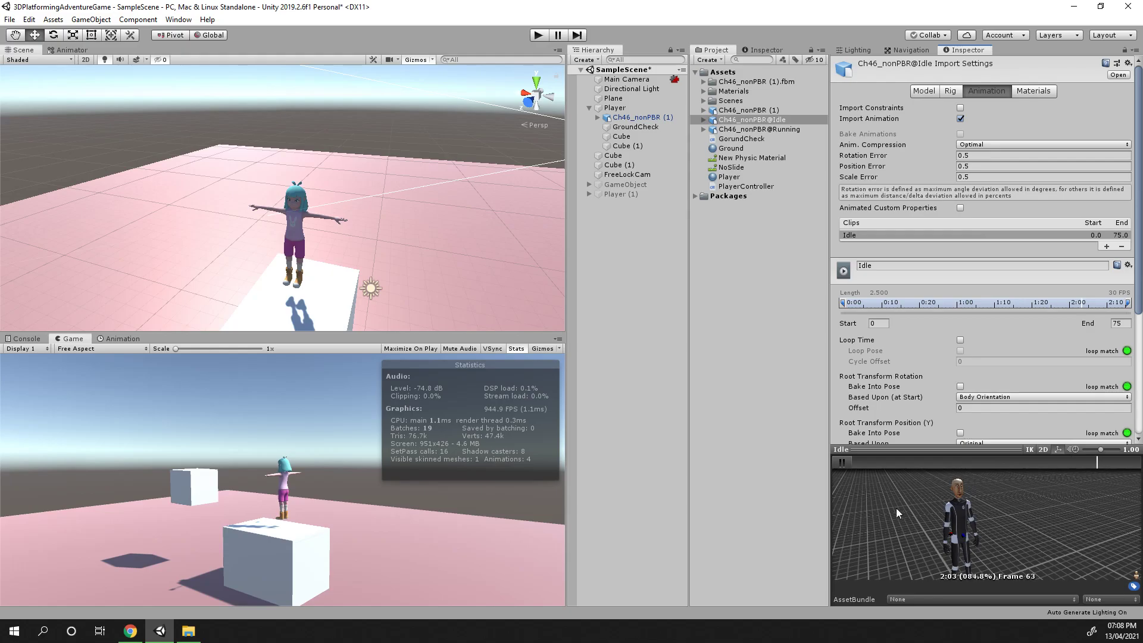
left_click_drag(991, 517, 956, 483)
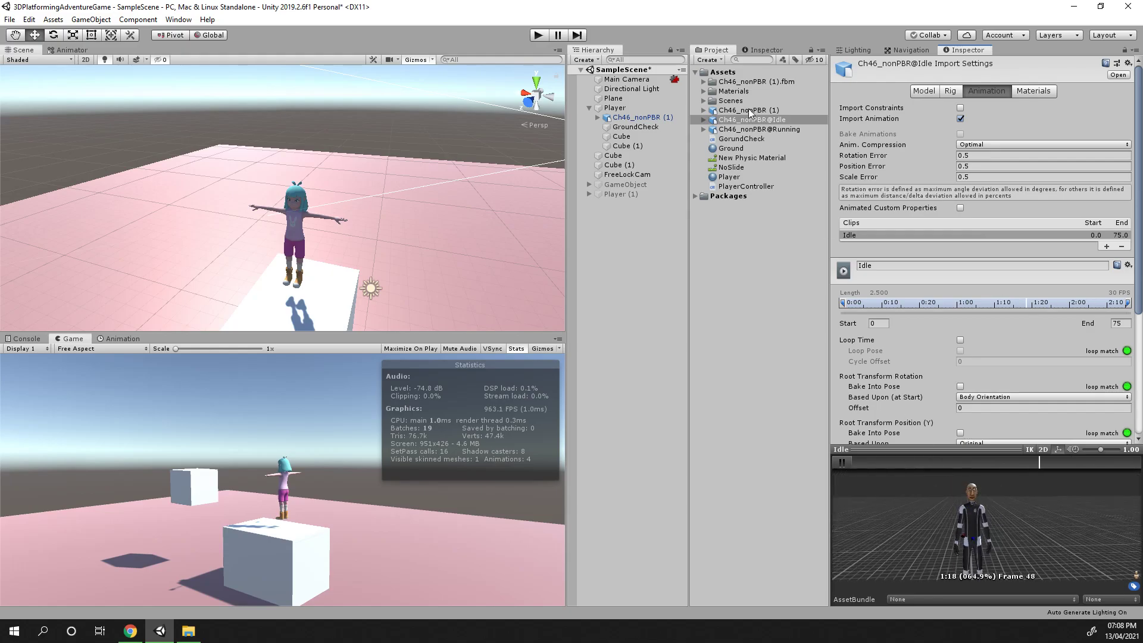
Preview the Running animation clip and review the character model file's animation import settings
left_click(763, 127)
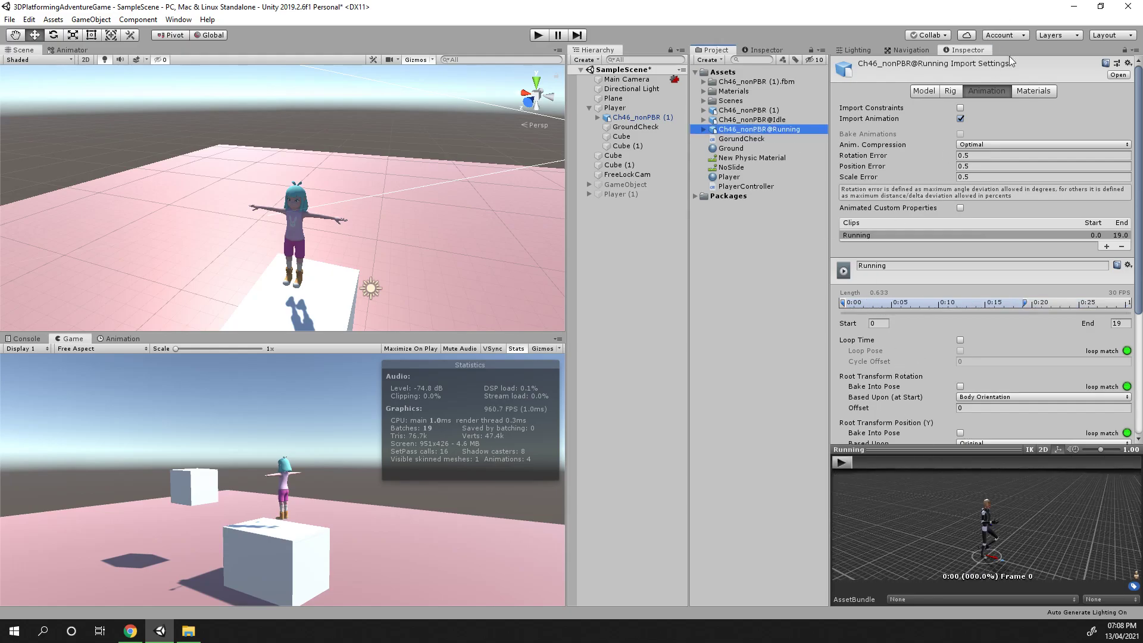
left_click(840, 462)
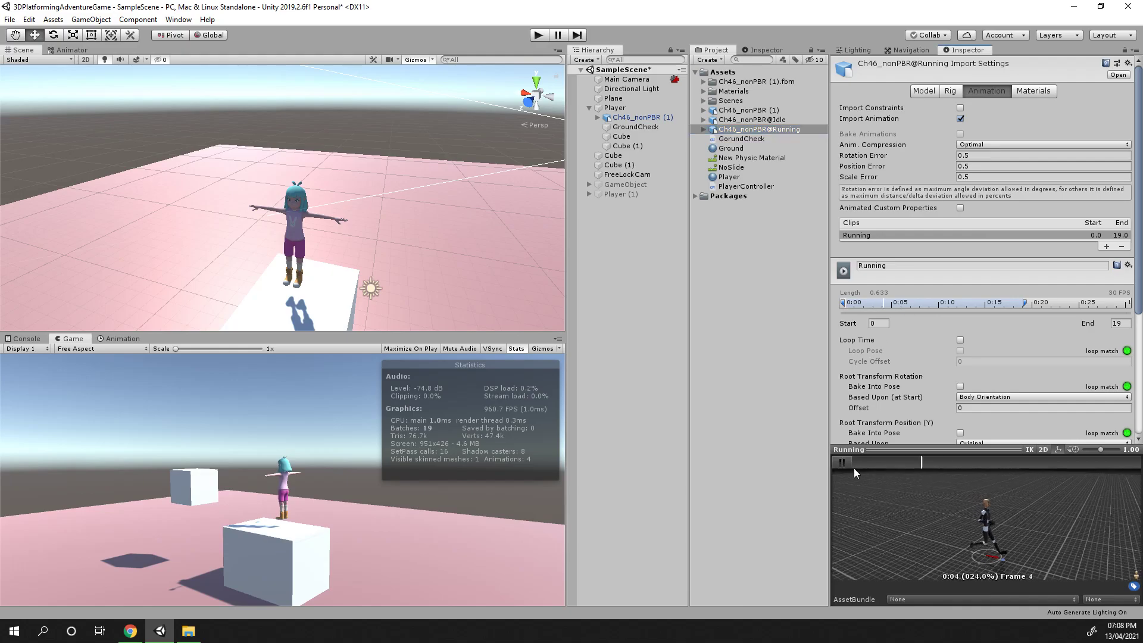
left_click_drag(878, 526, 1036, 528)
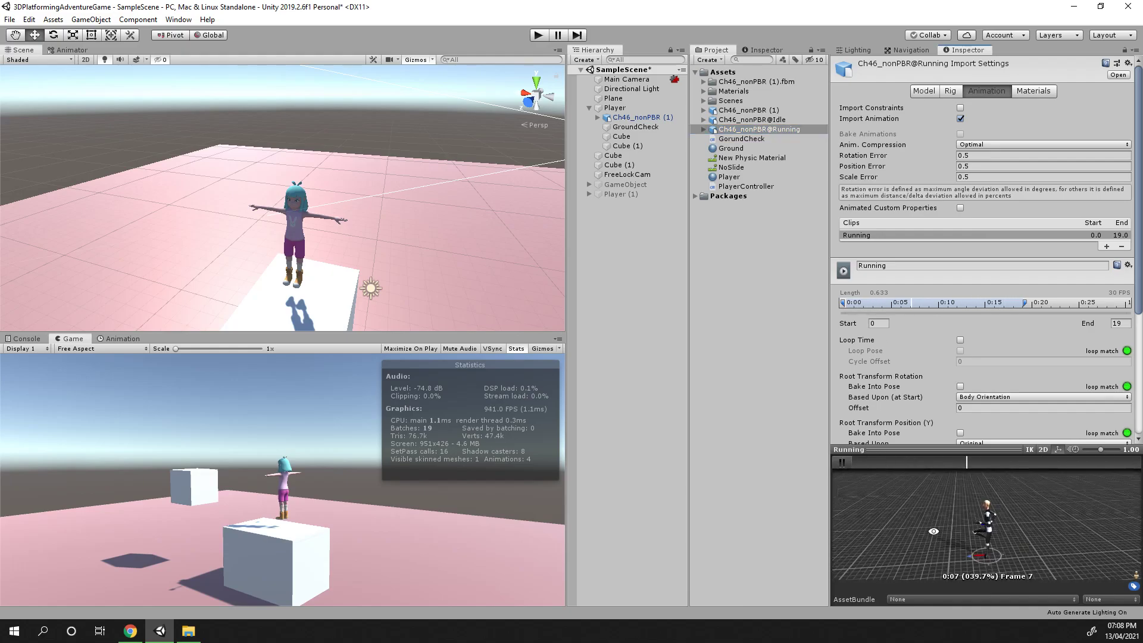
left_click(761, 121)
left_click(762, 111)
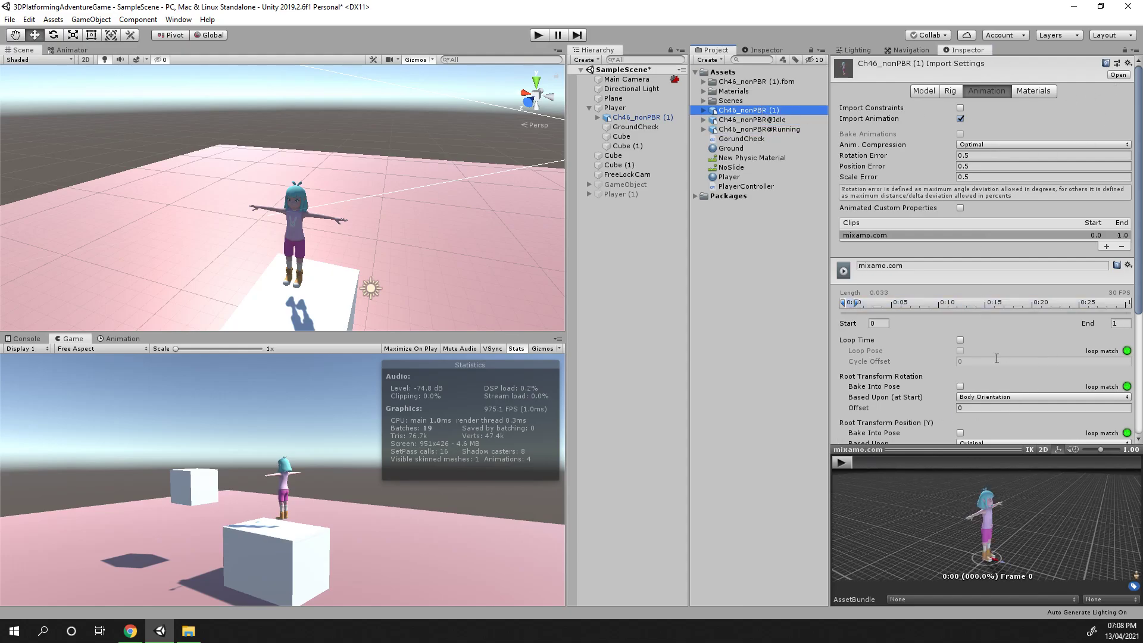
left_click_drag(931, 483, 979, 544)
scroll(973, 335, "down", 5)
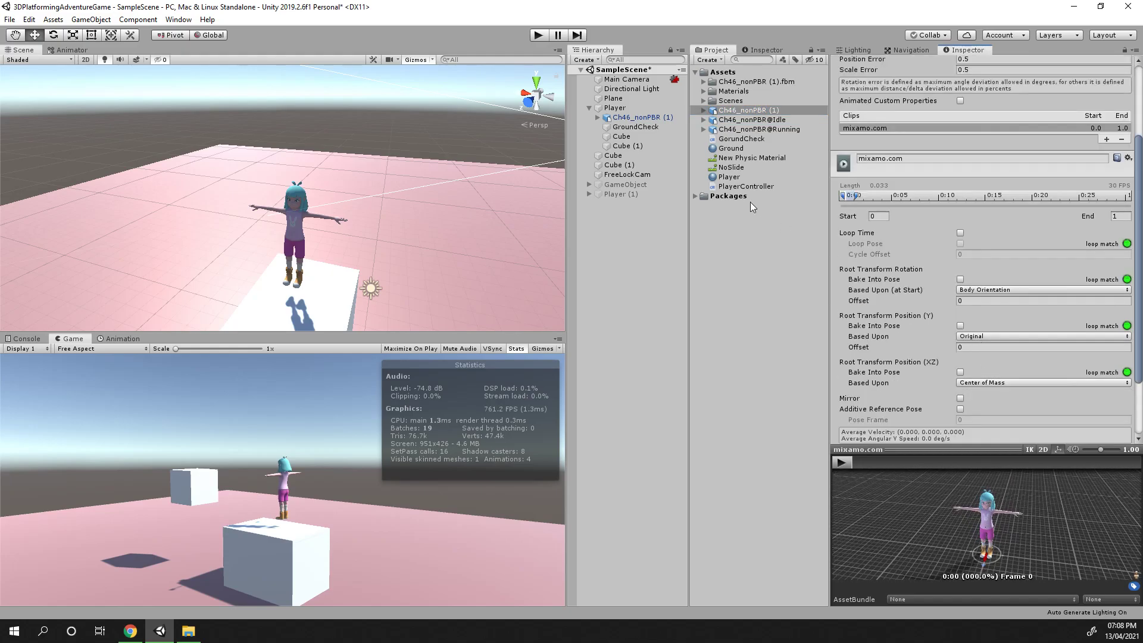
scroll(891, 169, "down", 2)
Inspect the character object's Animator component and view the character in the Scene
left_click(641, 118)
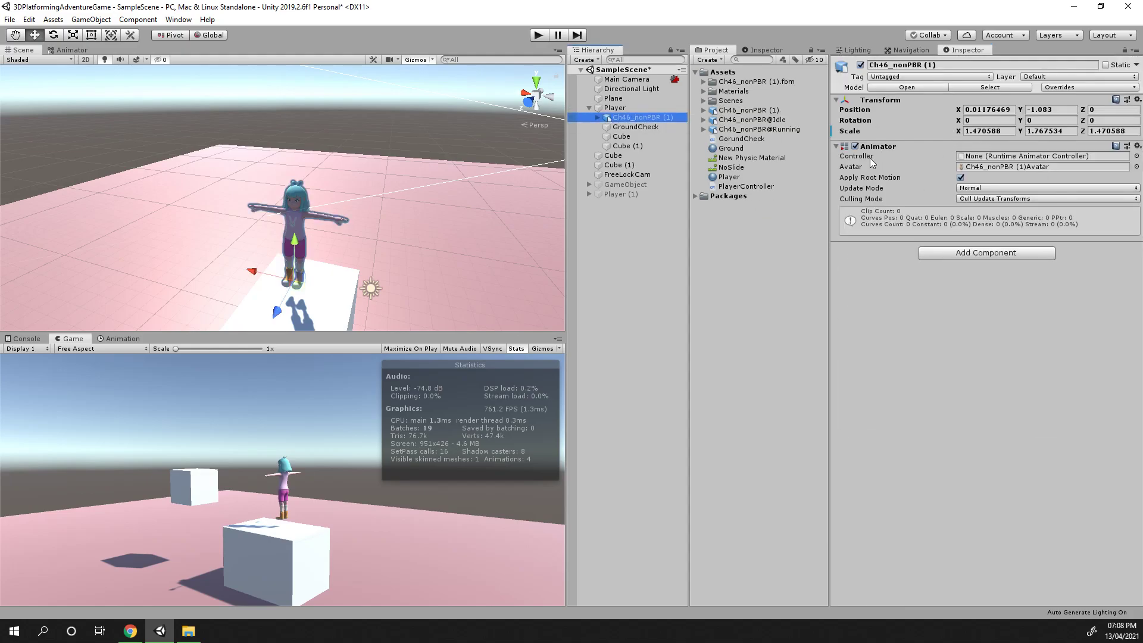
left_click(630, 127)
left_click(626, 119)
scroll(410, 265, "up", 4)
scroll(423, 252, "up", 3)
middle_click_drag(416, 265, 479, 178)
scroll(436, 226, "up", 3)
scroll(479, 177, "down", 2)
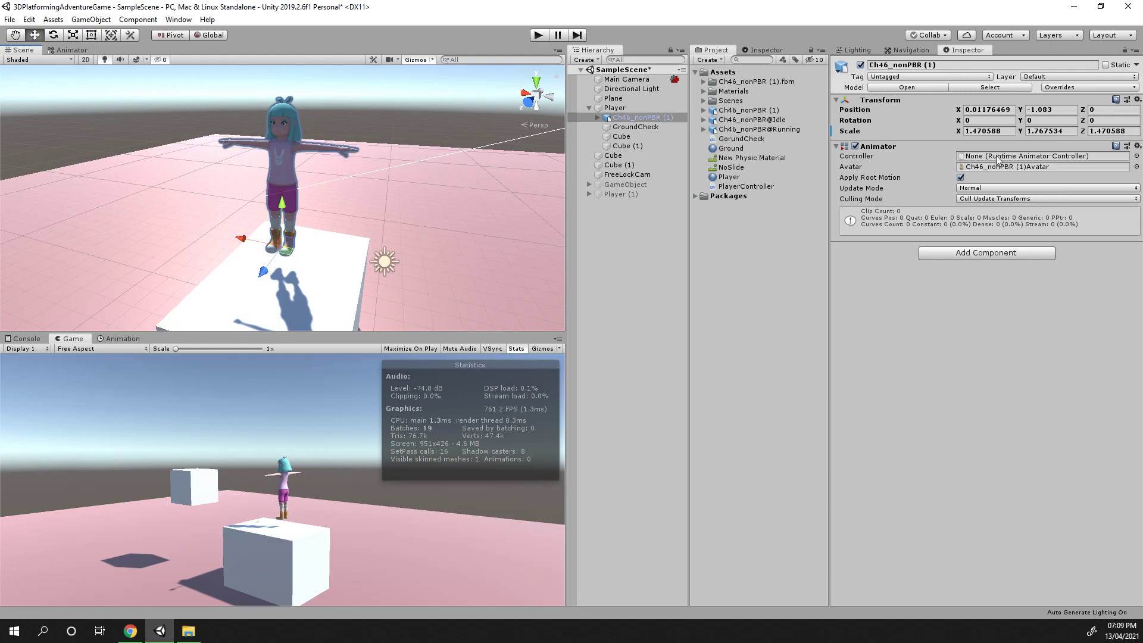
Create a new Animator Controller in Assets named PlayerAnimController
right_click(734, 74)
mouse_move(769, 79)
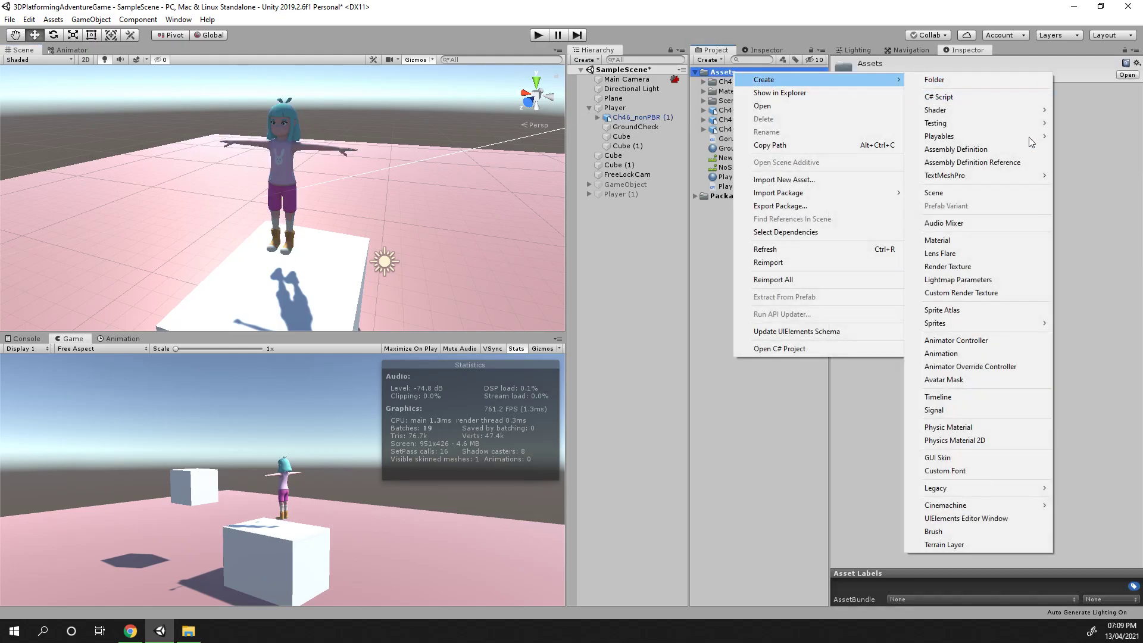
left_click(985, 341)
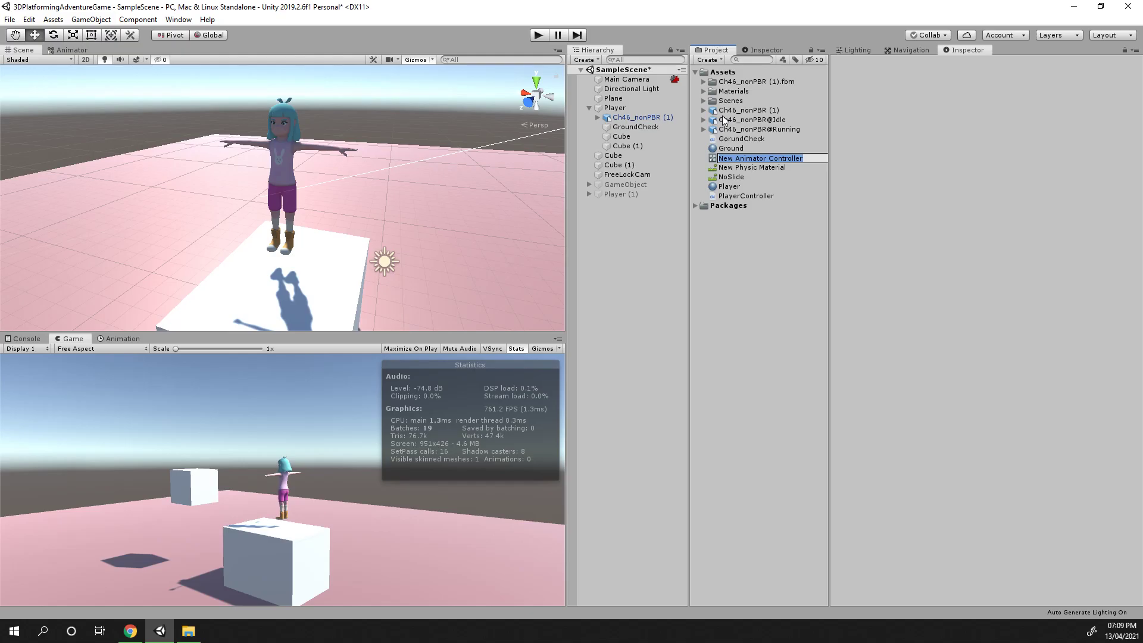
type("Player")
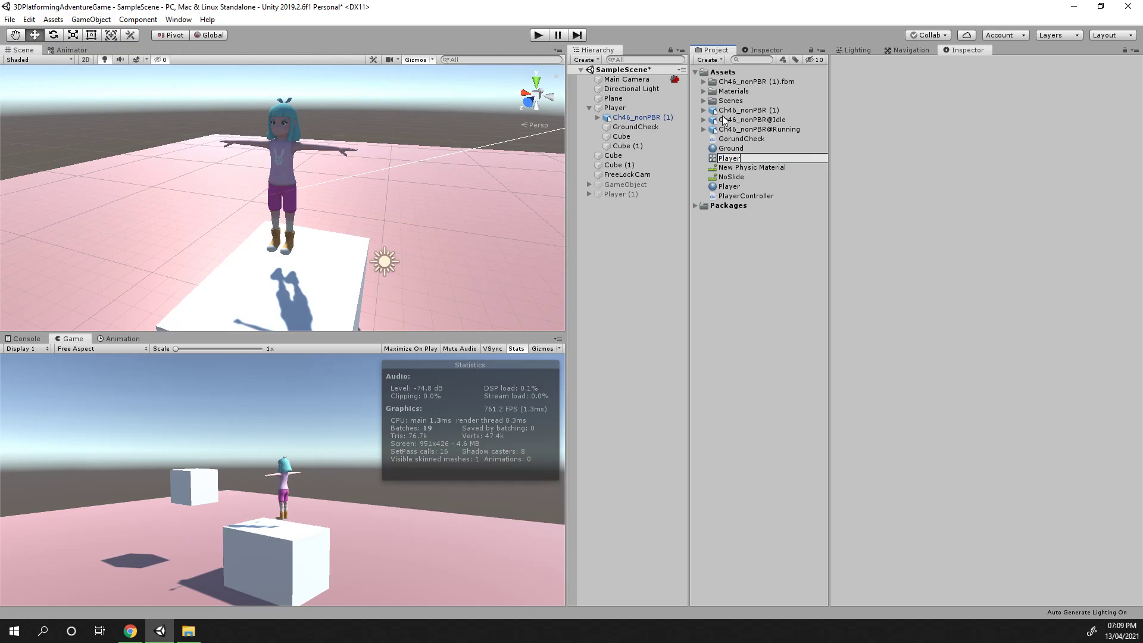
type("AnimController")
key("Return")
Assign PlayerAnimController as the character's Animator controller and open it in the Animator window
left_click(641, 117)
left_click_drag(737, 186, 992, 156)
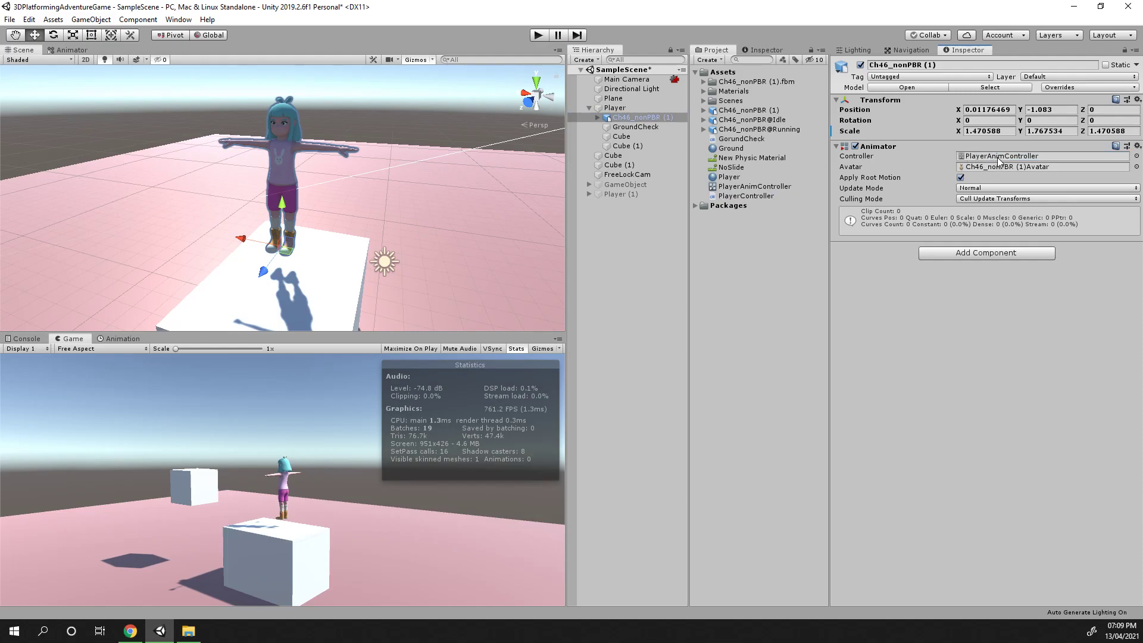
left_click(744, 187)
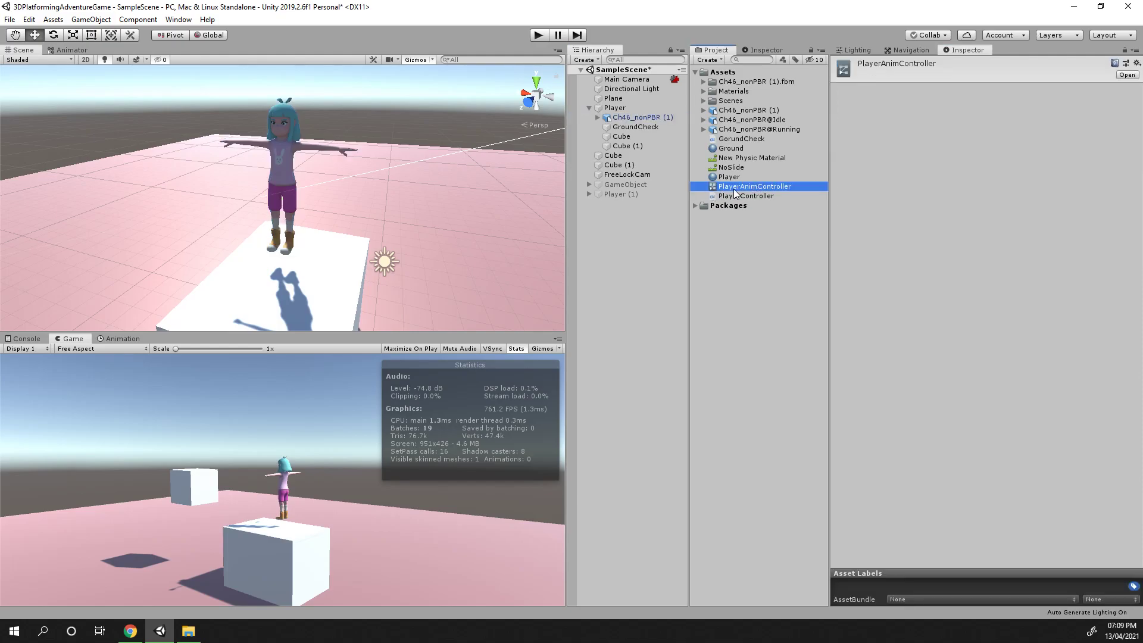
double_click(734, 187)
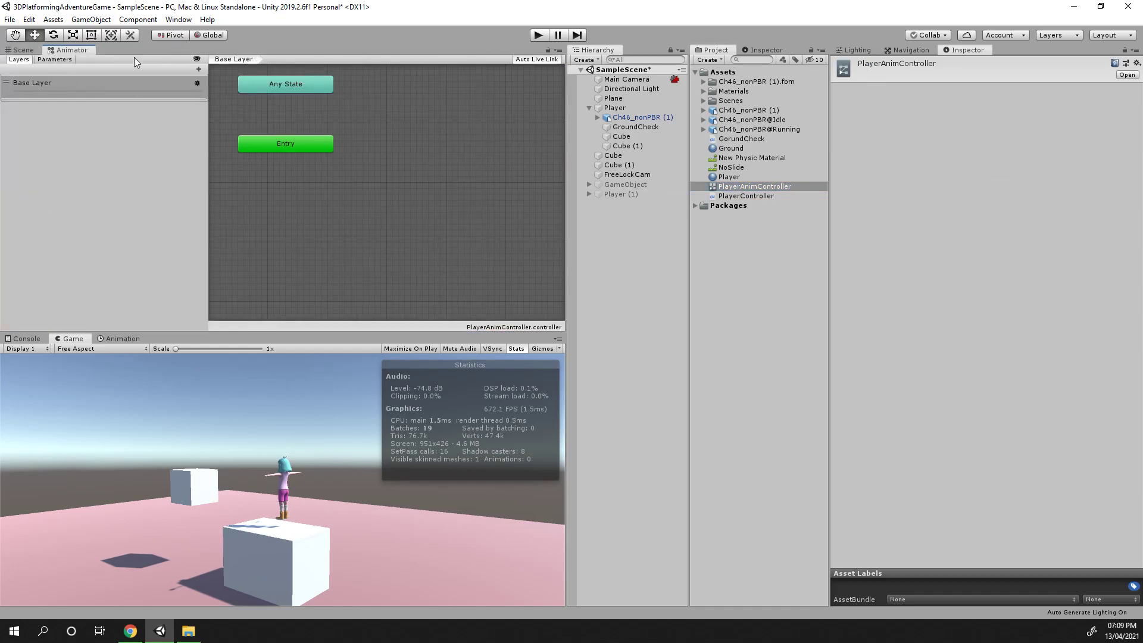
Create a new state from a new Blend Tree in the controller's Base Layer
scroll(348, 231, "down", 3)
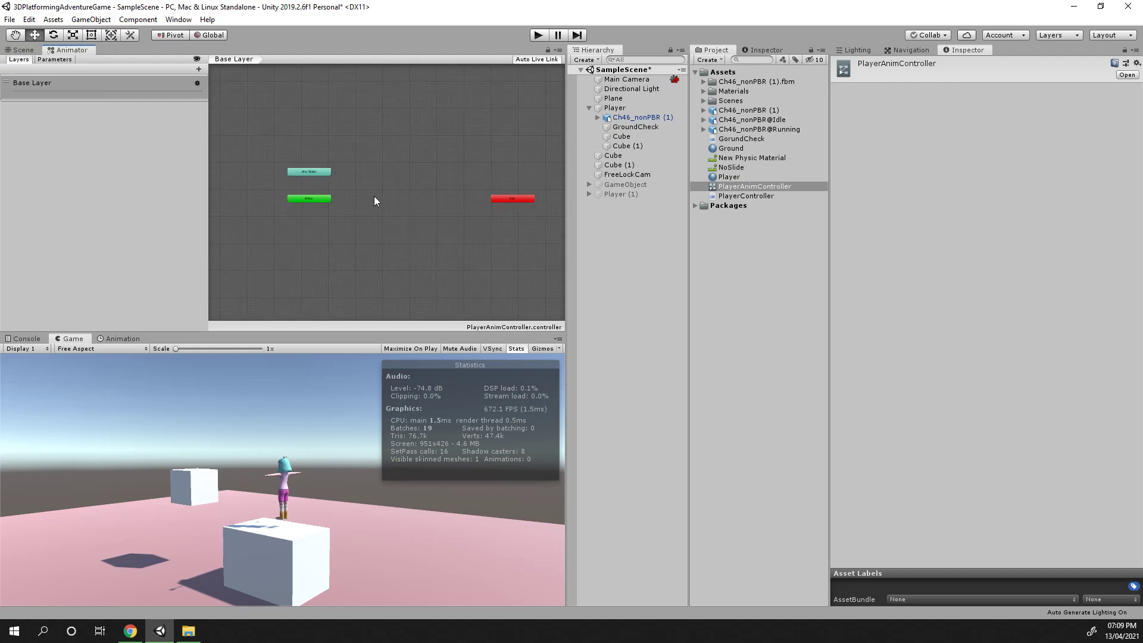
scroll(408, 199, "down", 2)
scroll(401, 209, "up", 3)
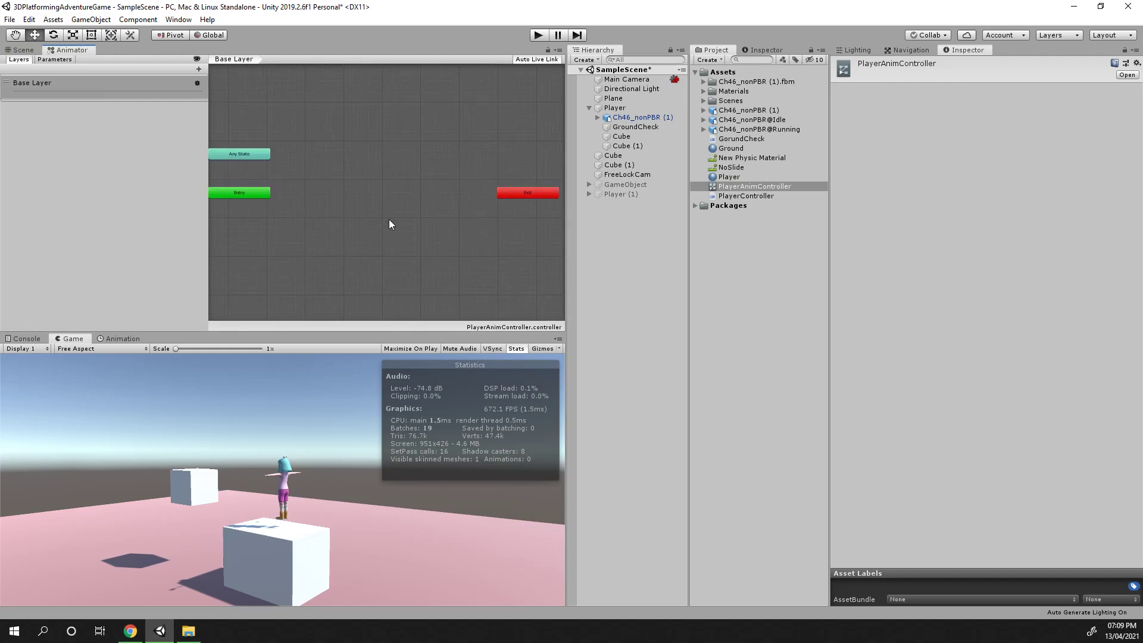
scroll(391, 224, "down", 3)
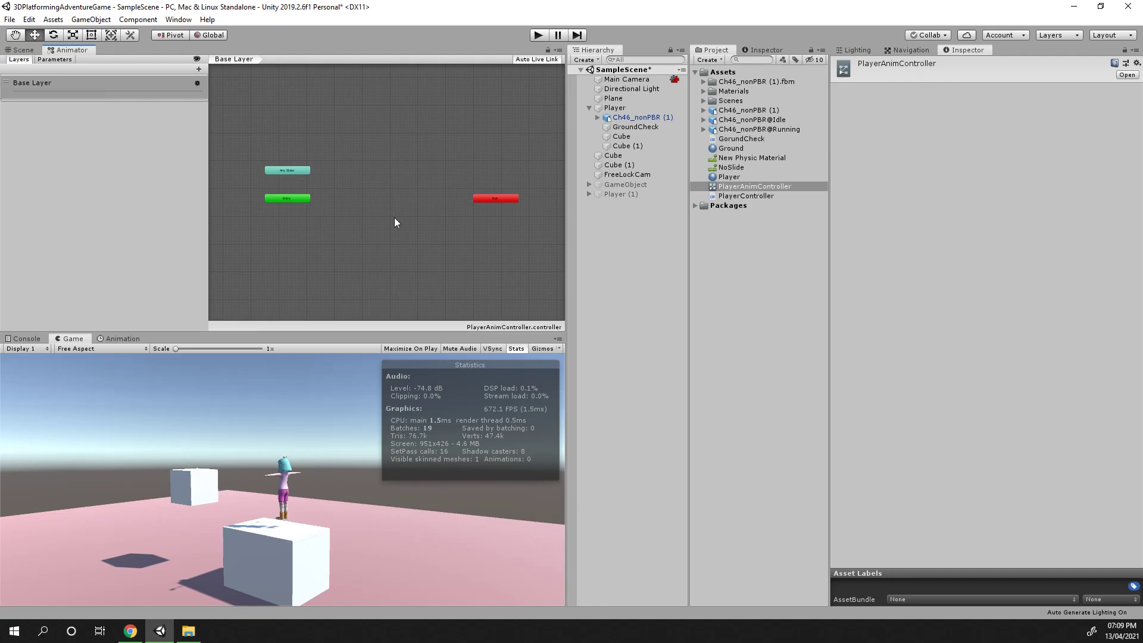
scroll(357, 225, "up", 4)
left_click(321, 200)
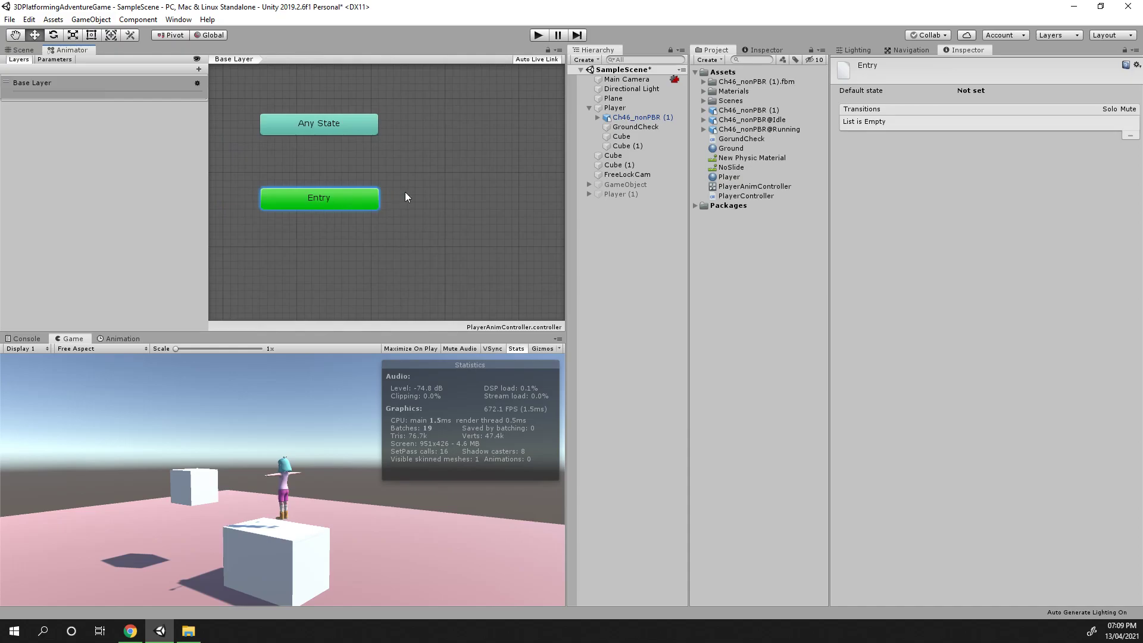
scroll(388, 237, "down", 3)
scroll(325, 214, "up", 1)
scroll(335, 180, "down", 1)
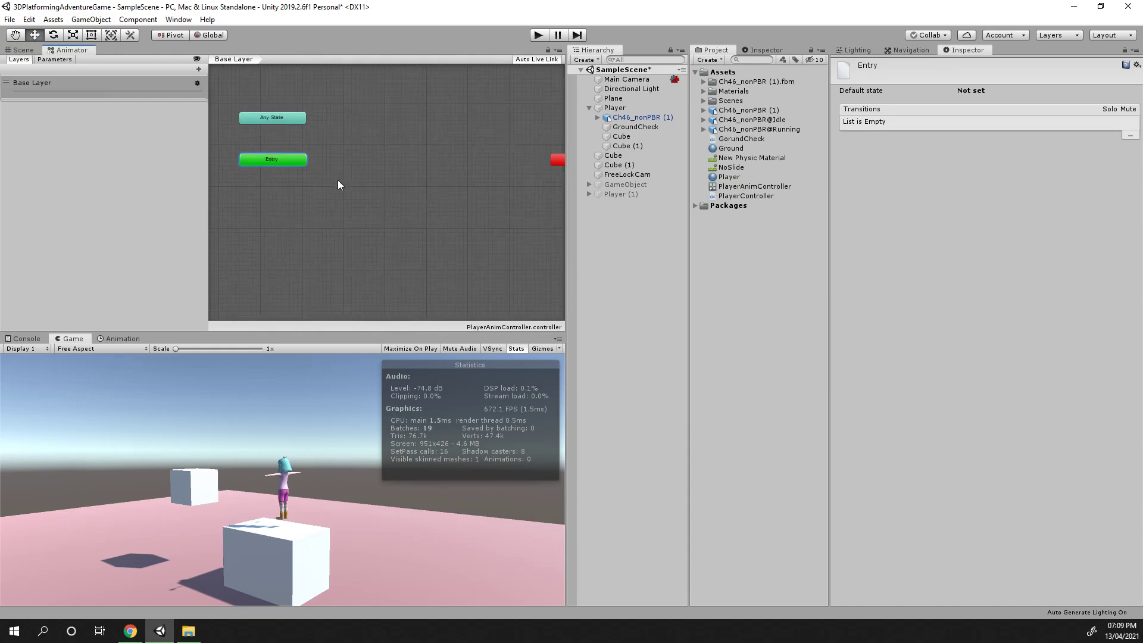
left_click(323, 169)
right_click(371, 169)
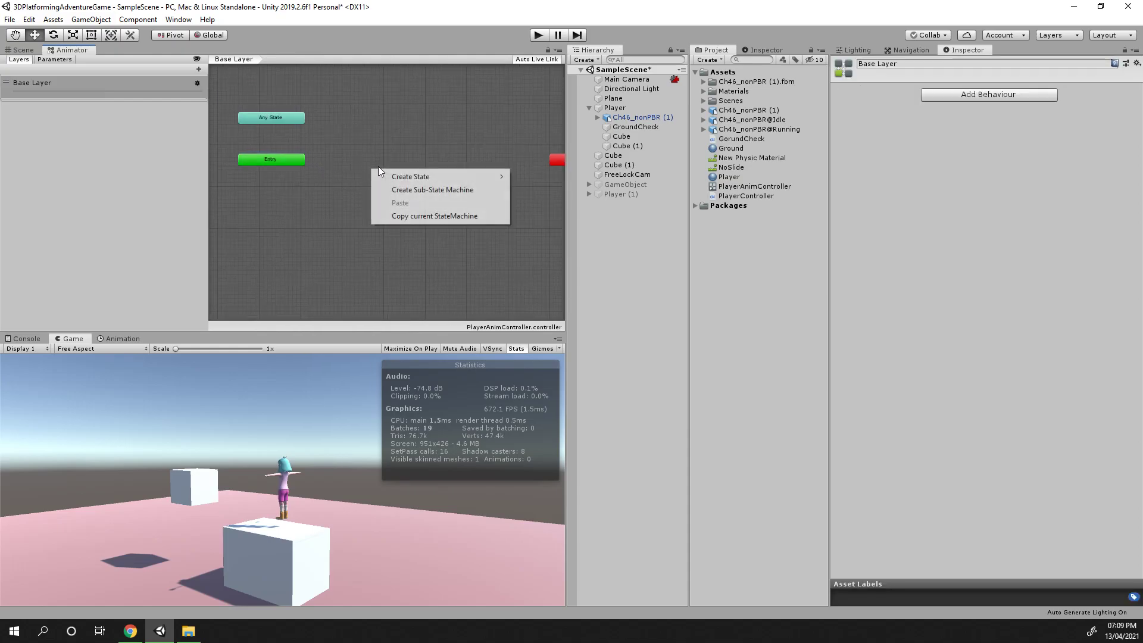
mouse_move(463, 176)
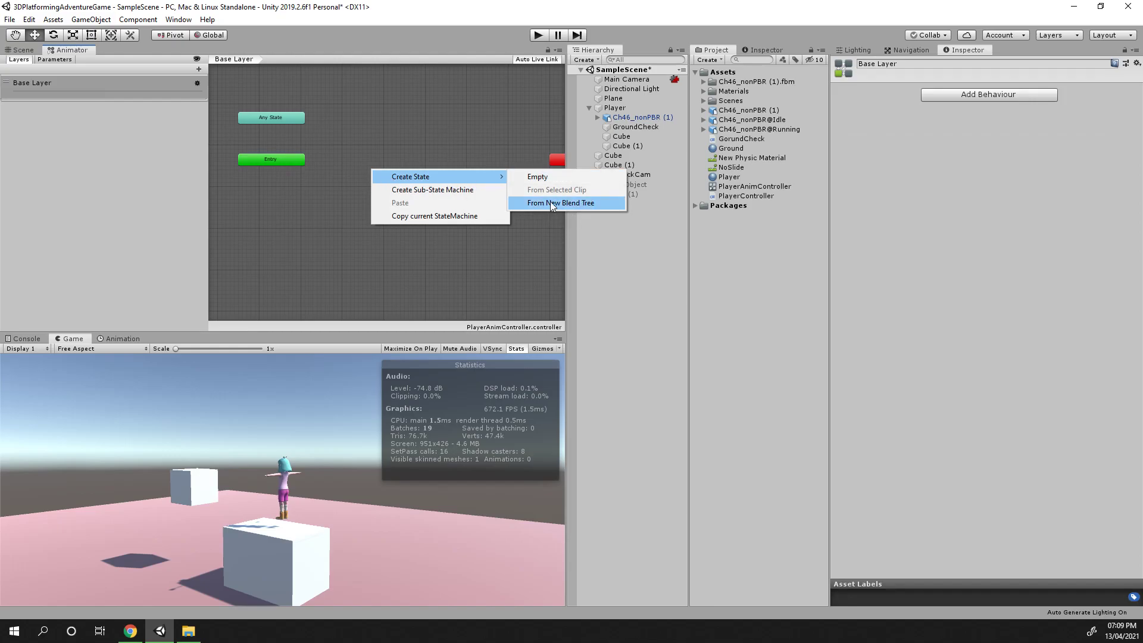
left_click(566, 203)
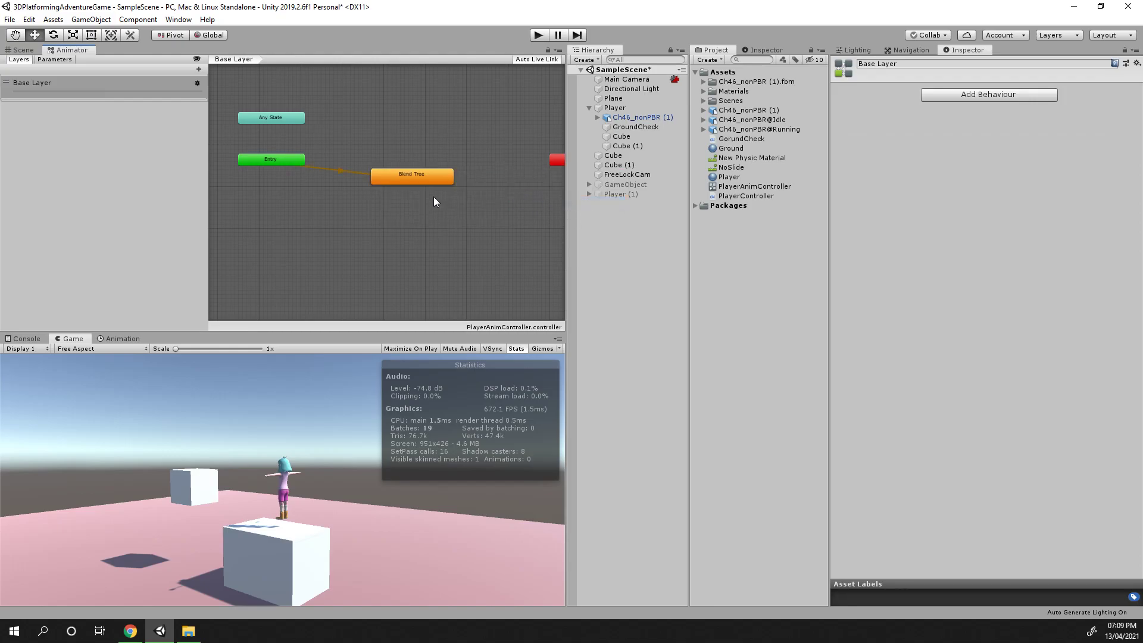
Reposition the Blend Tree state just below and beside the Entry node
left_click_drag(426, 181, 379, 209)
scroll(270, 184, "up", 4)
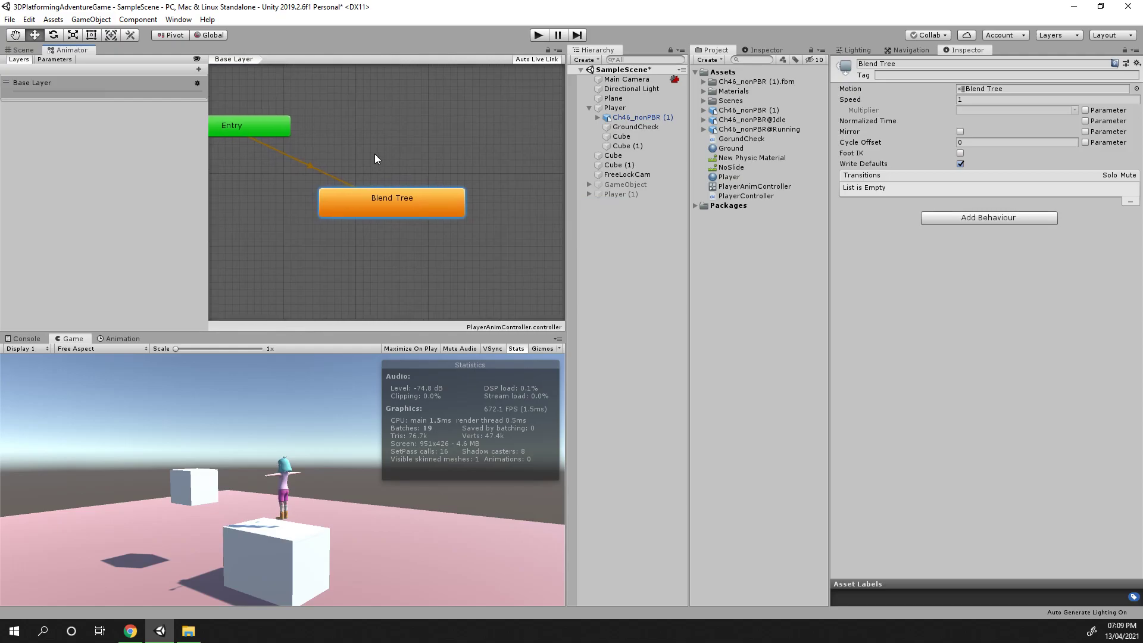
left_click(269, 143)
left_click(395, 219)
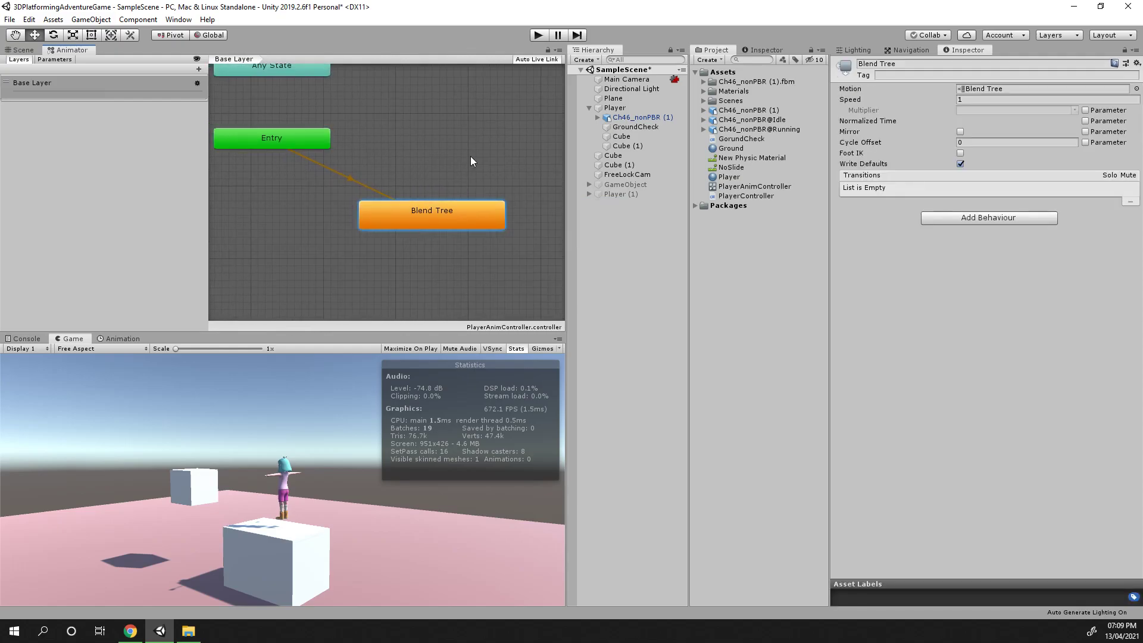
scroll(384, 209, "down", 3)
left_click_drag(419, 213, 377, 192)
left_click(301, 150)
left_click(358, 191)
left_click(269, 154)
left_click(335, 189)
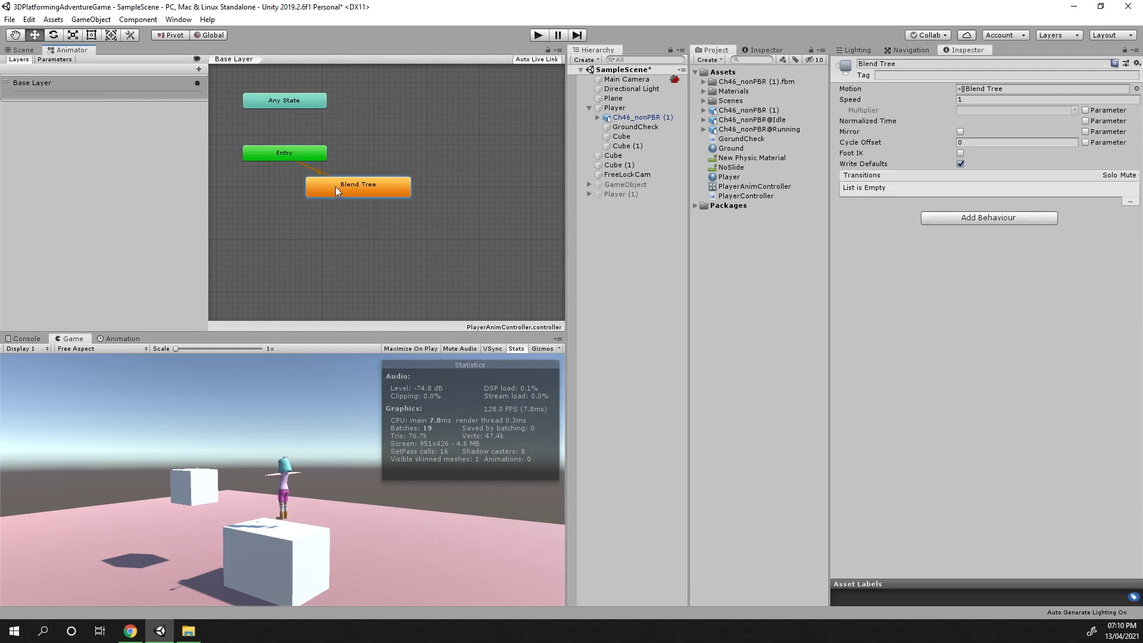
mouse_move(356, 186)
left_mouse_down()
mouse_move(408, 187)
mouse_move(348, 206)
mouse_move(359, 197)
left_mouse_up()
Open the Blend Tree state for editing and select its blend node
left_click(370, 215)
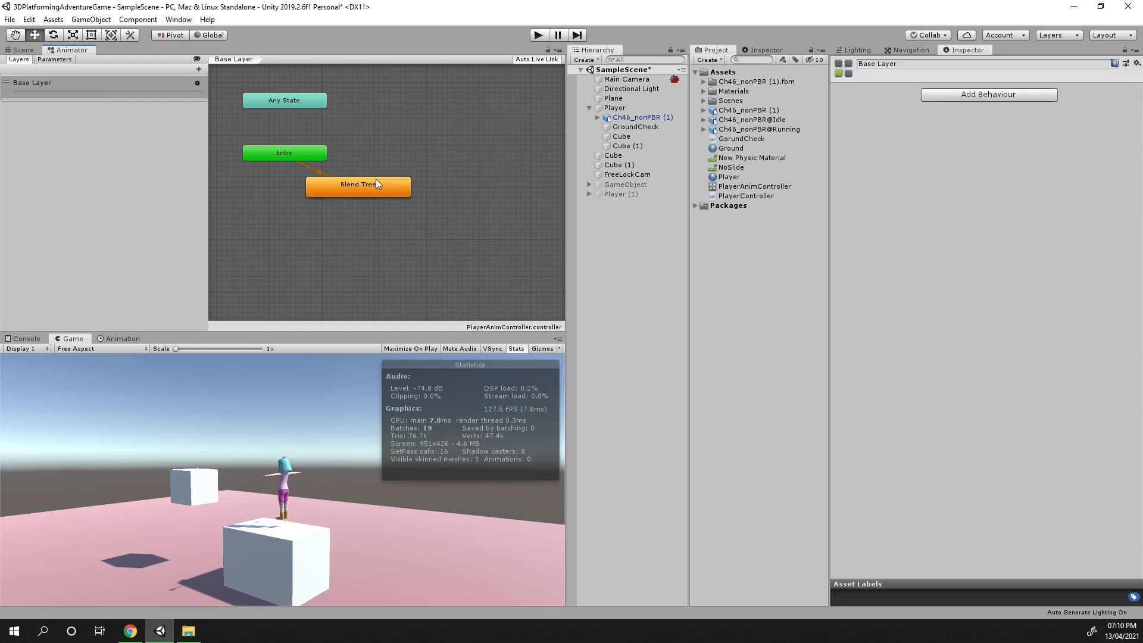
left_click(352, 191)
double_click(352, 192)
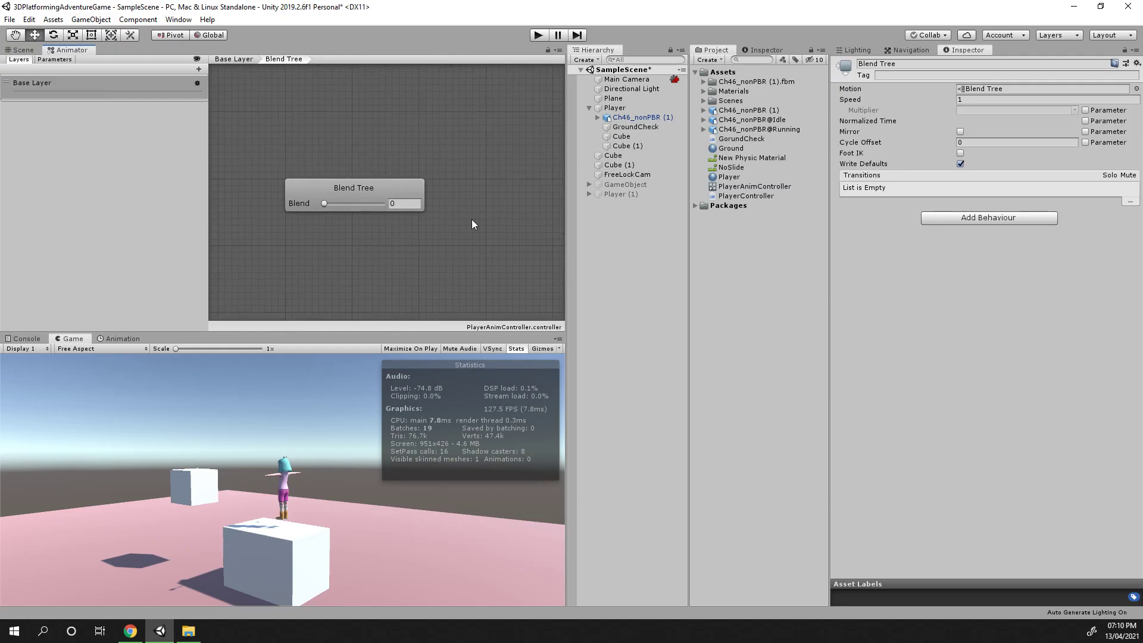
left_click(238, 59)
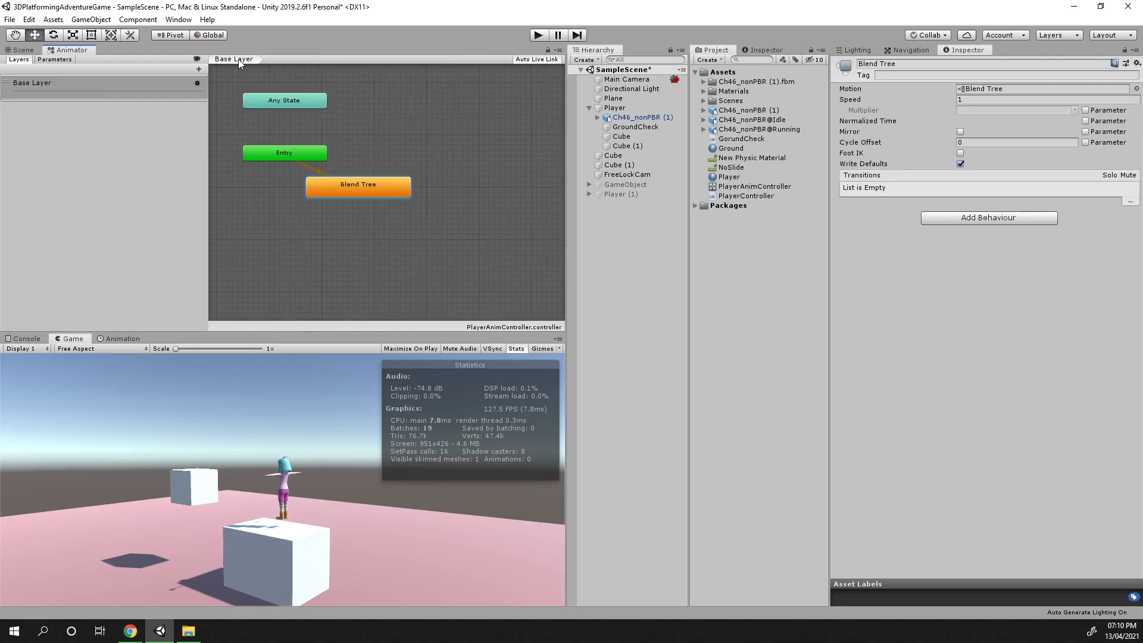
double_click(374, 194)
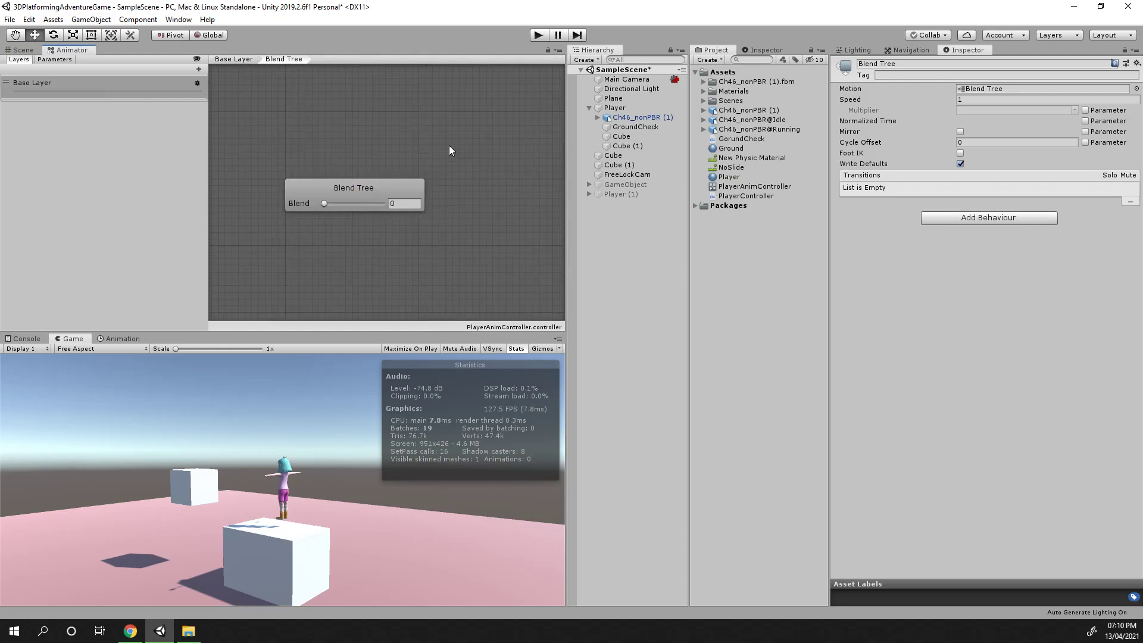
left_click(354, 190)
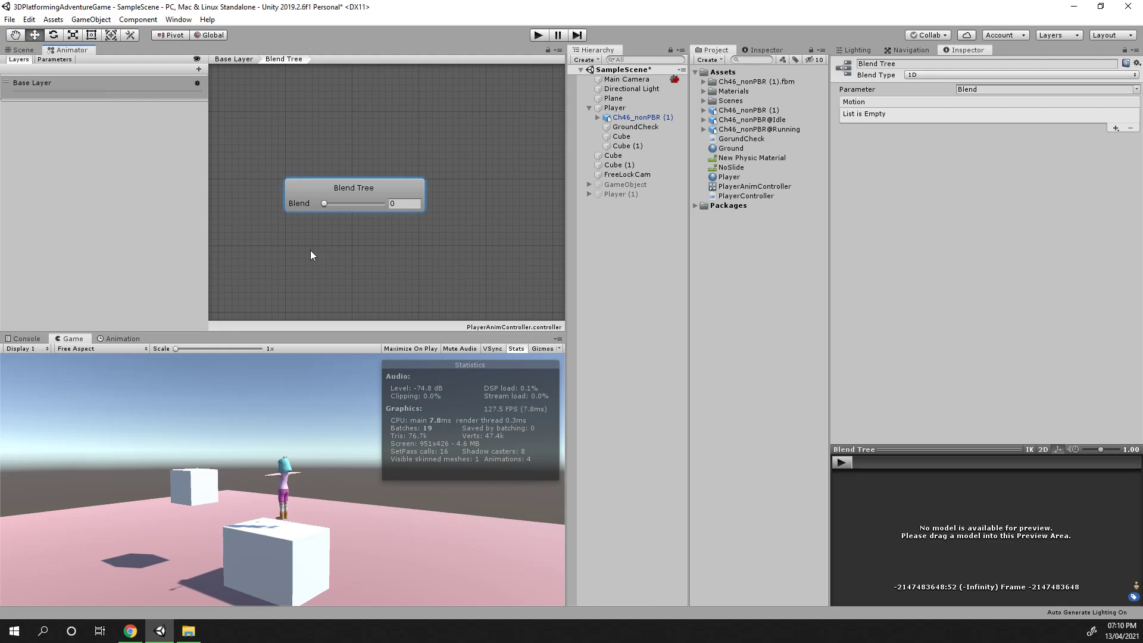
left_click_drag(321, 203, 356, 204)
left_click(353, 194)
left_click(236, 60)
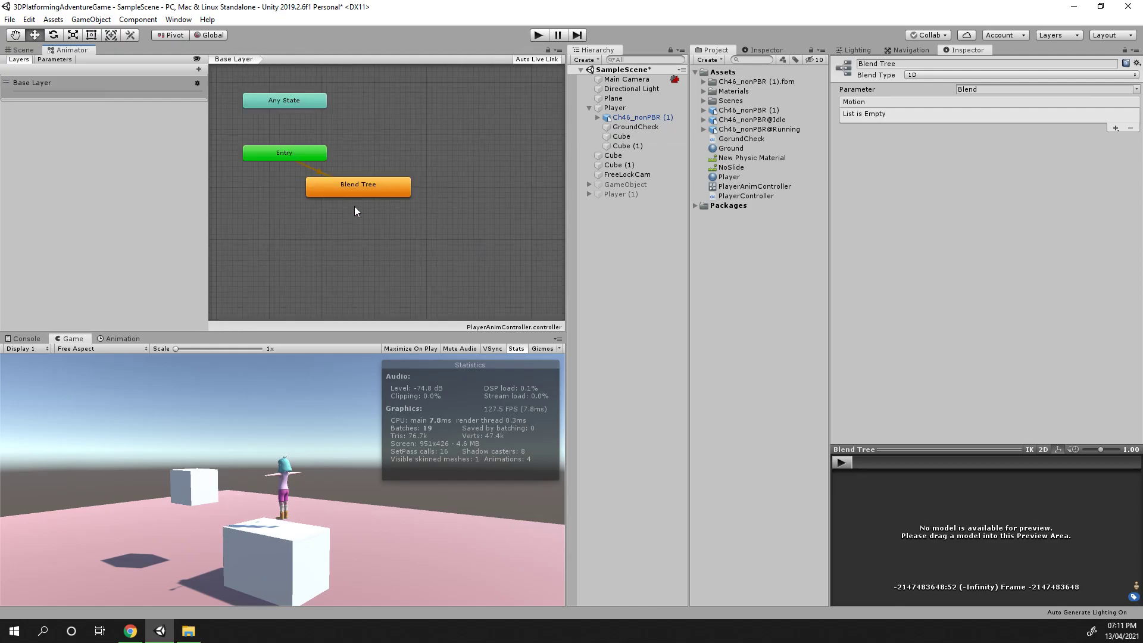
double_click(356, 189)
left_click(331, 188)
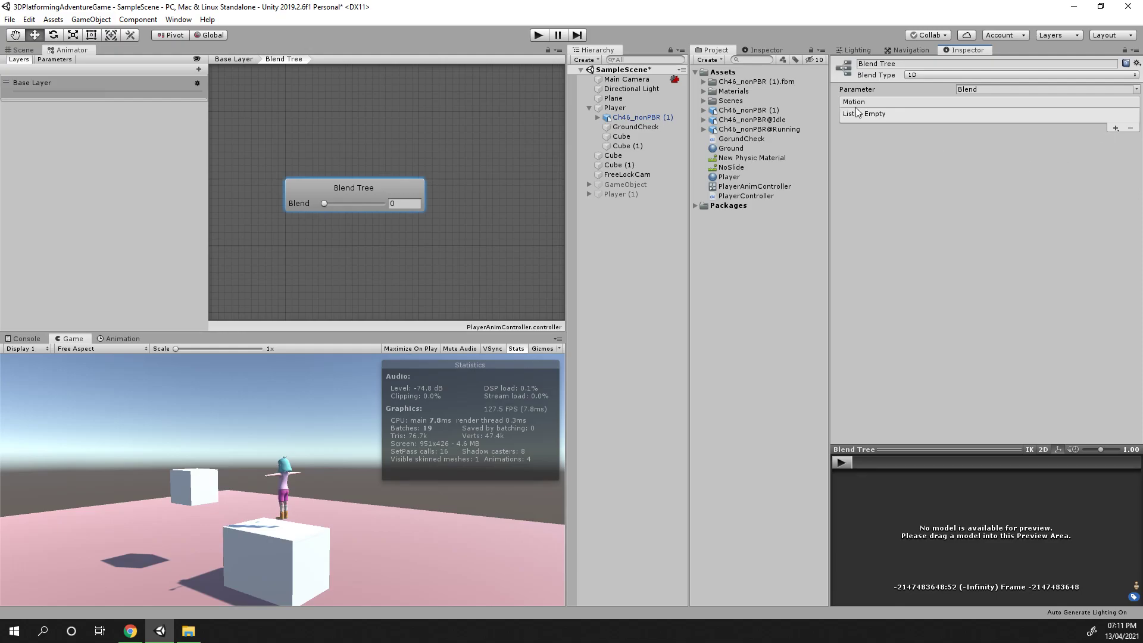
Add a motion field to the Blend Tree and set its motion to the Idle clip
left_click(1116, 128)
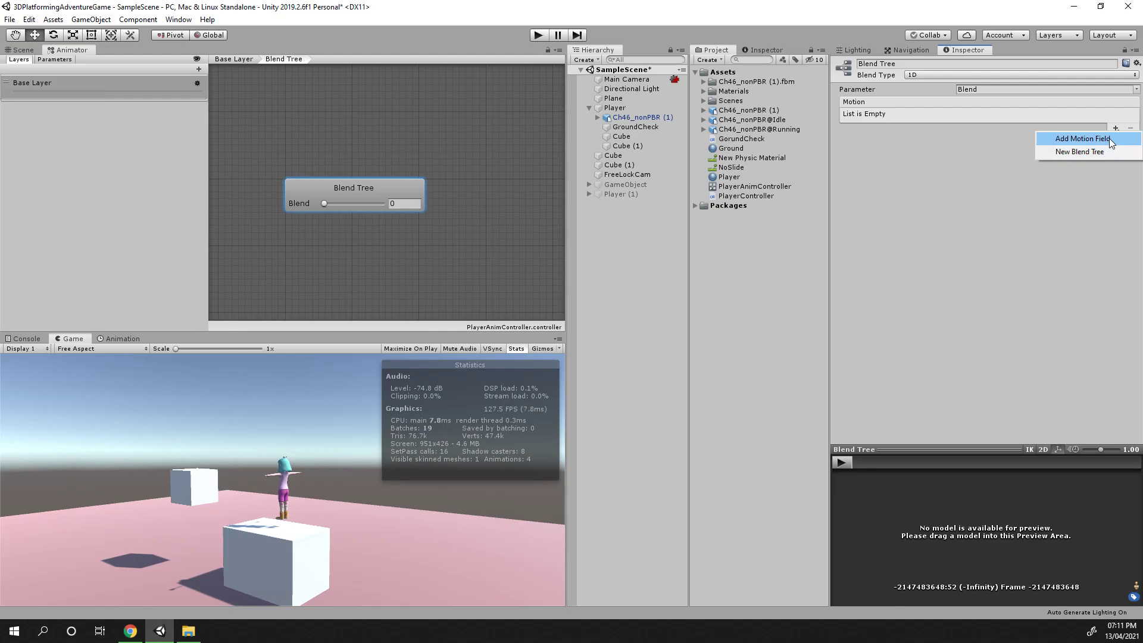
left_click(1109, 138)
left_click(1004, 114)
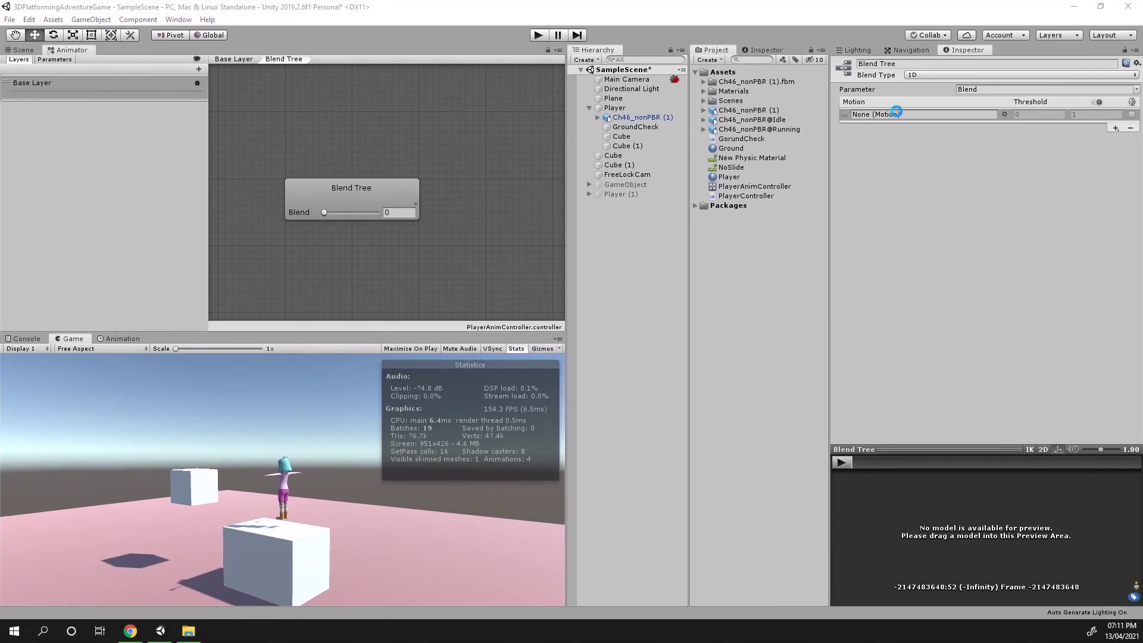
left_click(1003, 114)
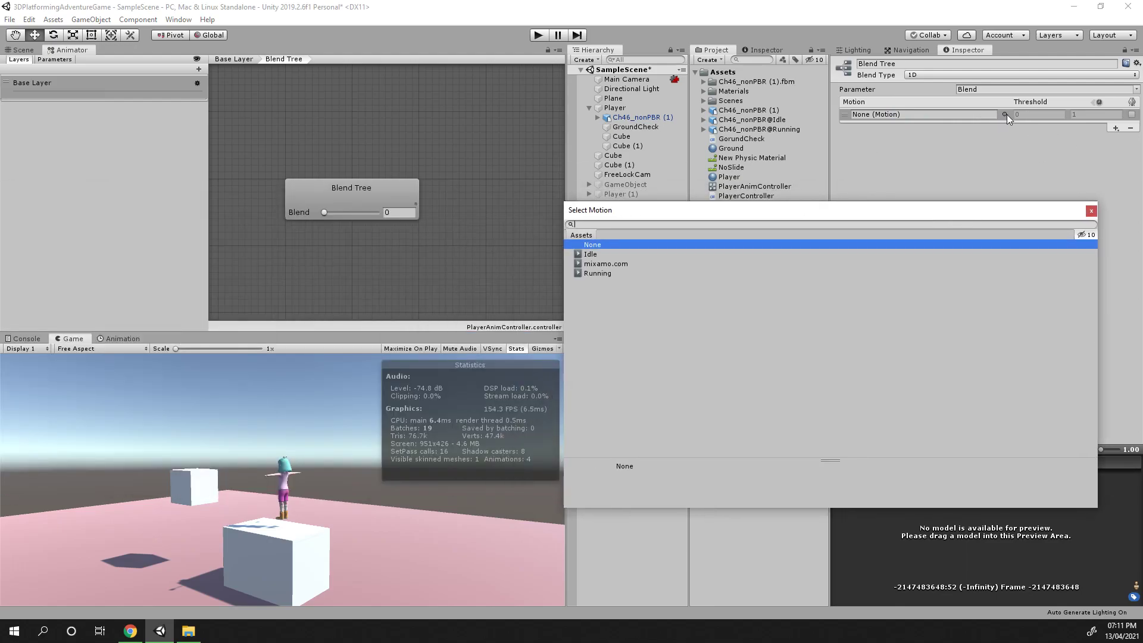
left_click(598, 255)
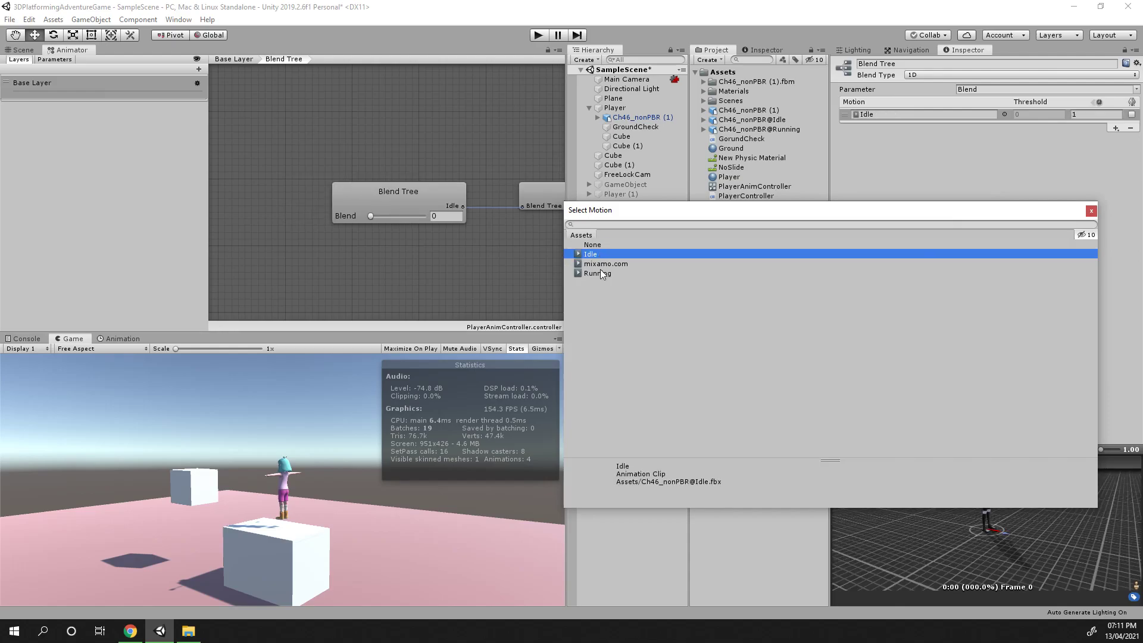
Add a second motion field to the Blend Tree, enable Automate Thresholds, and set the new motion to the Running clip
left_click(1090, 211)
left_click(1114, 129)
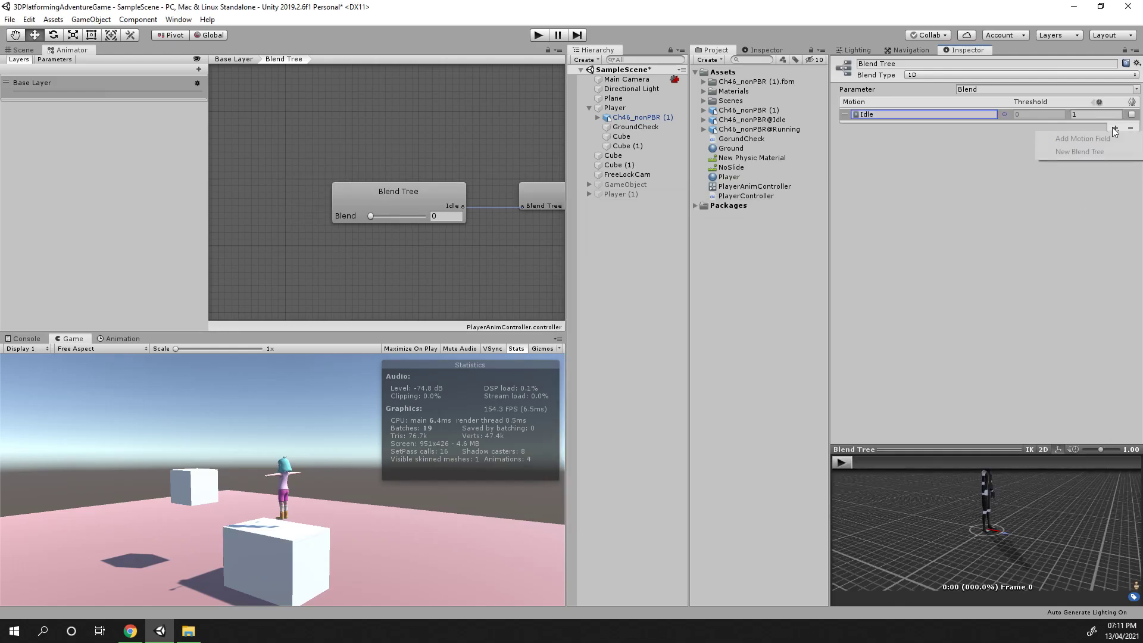
left_click(1098, 140)
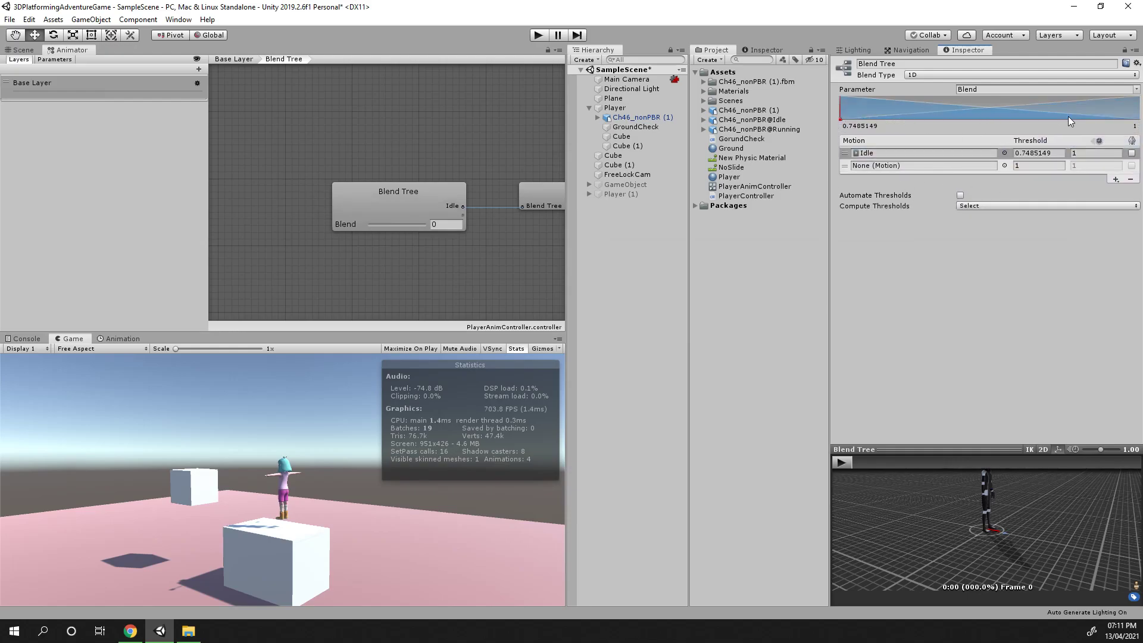
left_click(946, 152)
left_click(866, 167)
left_click(1003, 165)
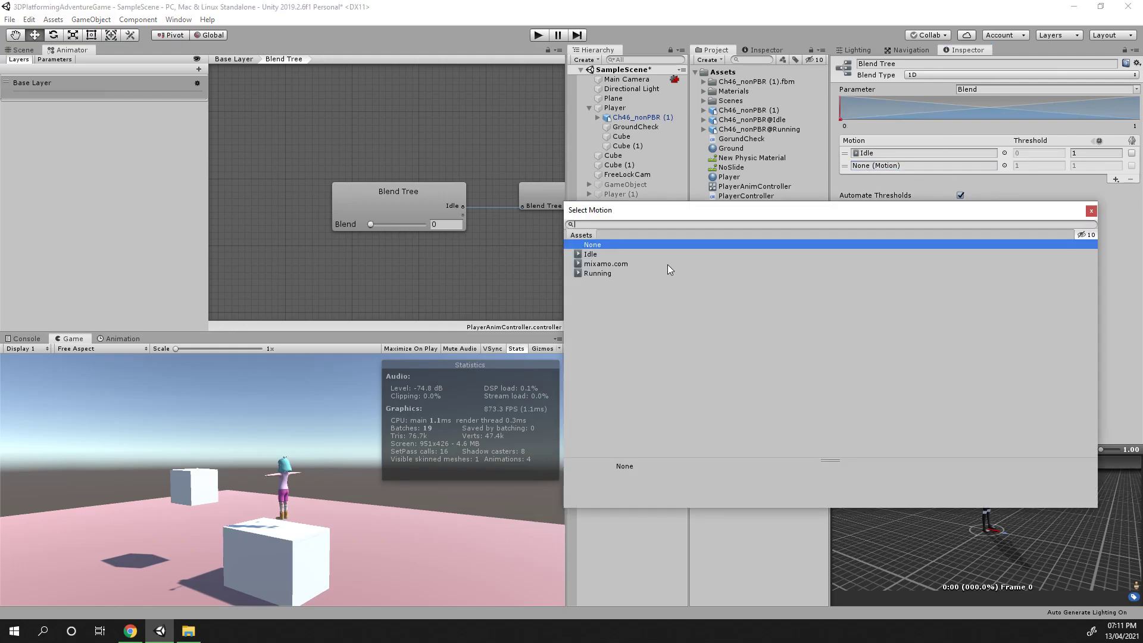
left_click(609, 273)
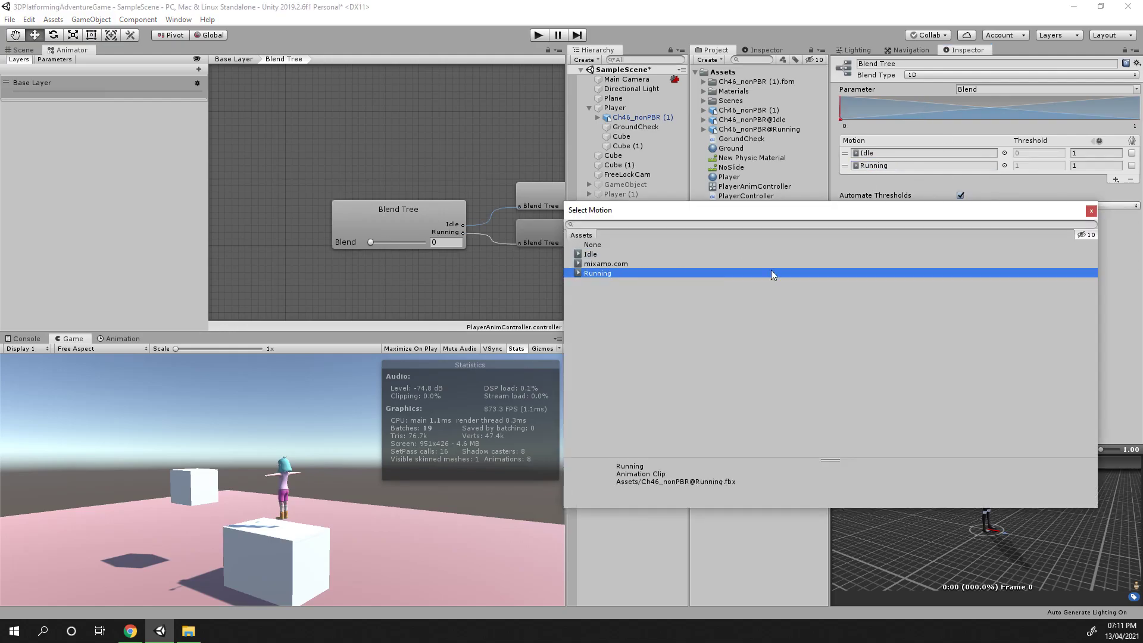
left_click(1090, 210)
Preview the Idle-to-Running blend by playing the preview and sliding the Blend parameter
left_click_drag(964, 453, 962, 288)
mouse_move(936, 399)
left_mouse_down()
mouse_move(940, 384)
mouse_move(939, 421)
left_mouse_up()
left_click(843, 302)
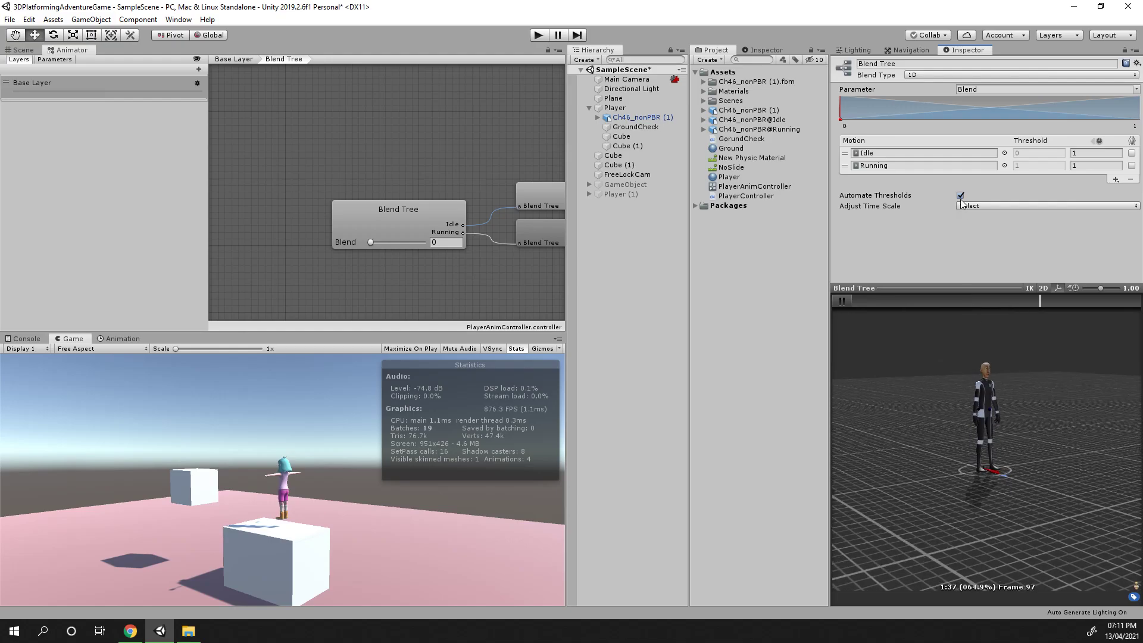
left_click(370, 242)
mouse_move(370, 242)
left_mouse_down()
mouse_move(444, 242)
mouse_move(406, 239)
left_mouse_up()
left_click_drag(941, 447, 898, 455)
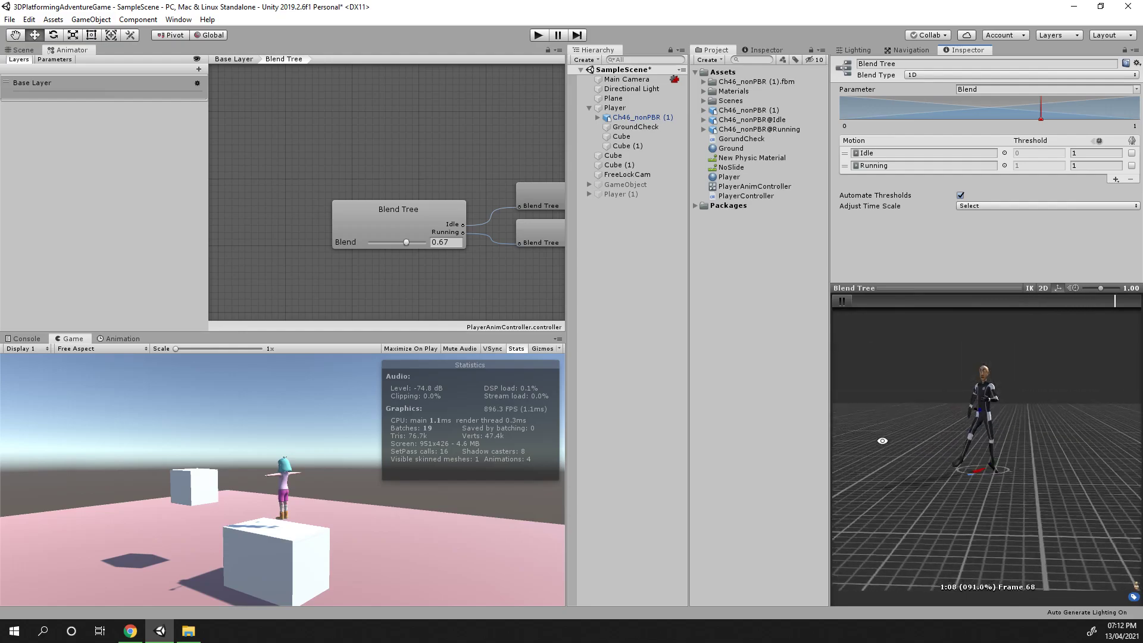
left_click_drag(912, 458, 914, 485)
left_click_drag(407, 243, 333, 239)
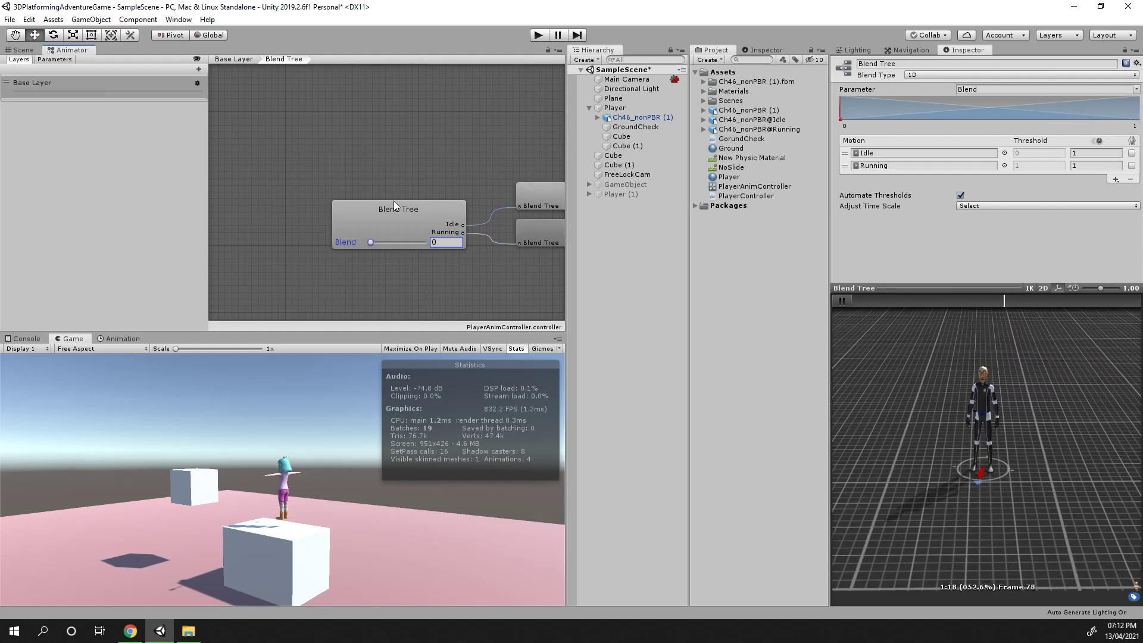
Play-test the scene, moving the character around with the movement keys, and stop play mode
left_click(539, 34)
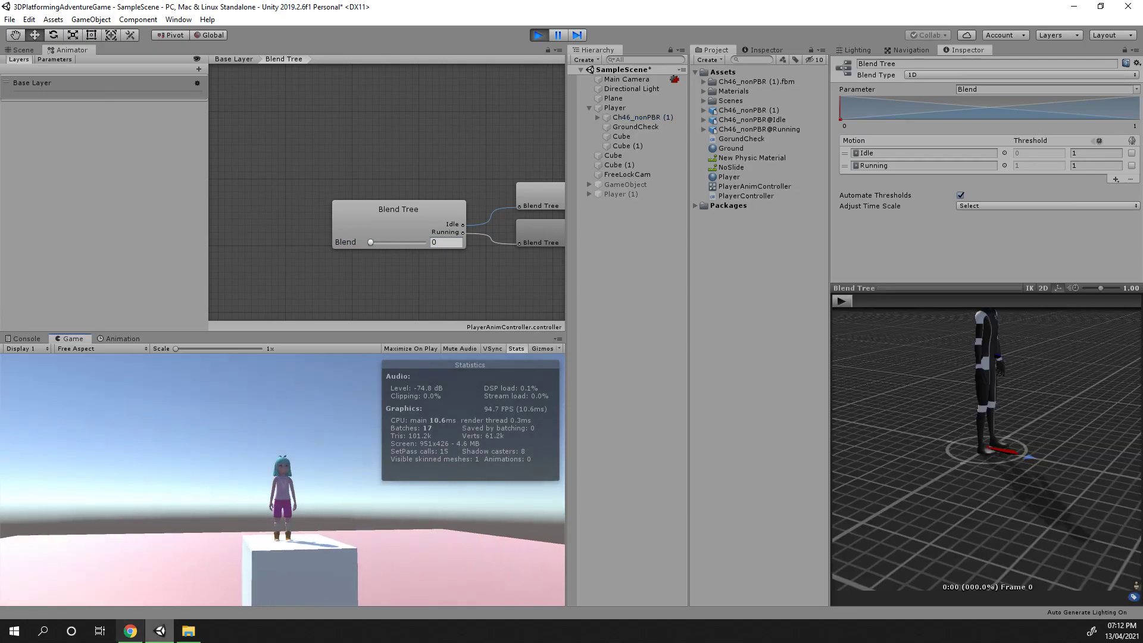
key("a")
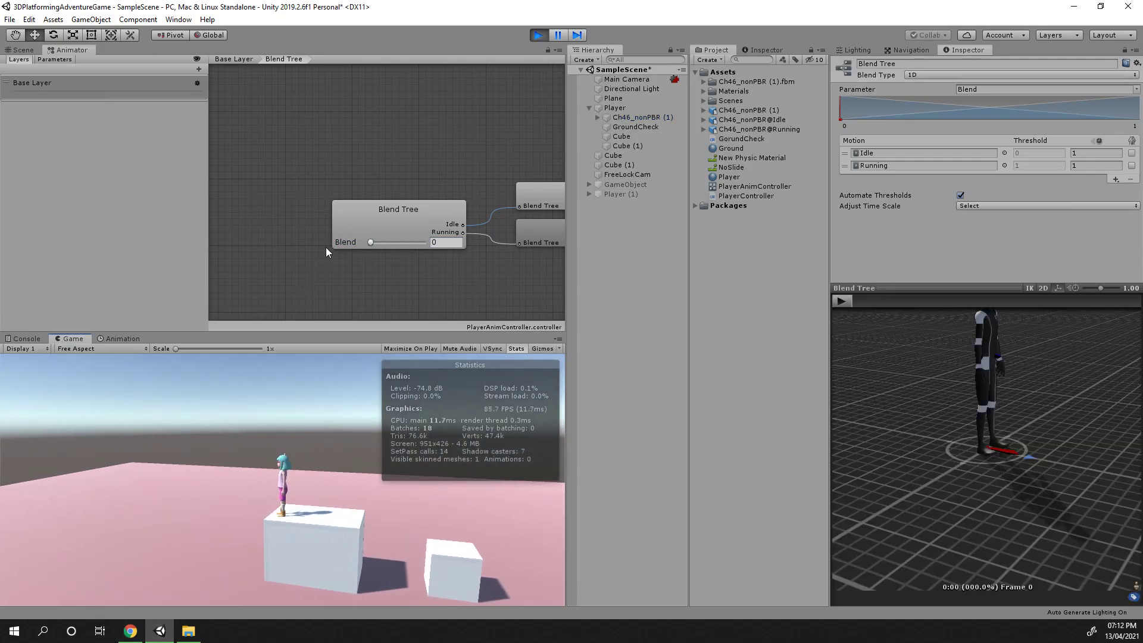
key("s")
key("d")
key("s")
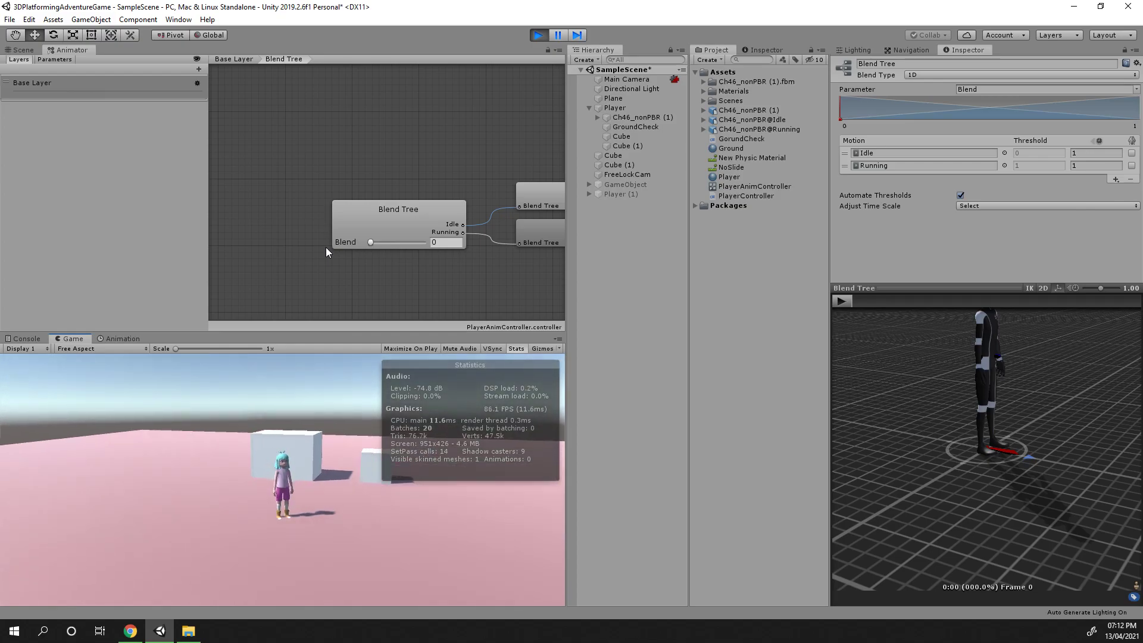
key("w")
key("a")
key("s")
key("d")
key("s")
key("d")
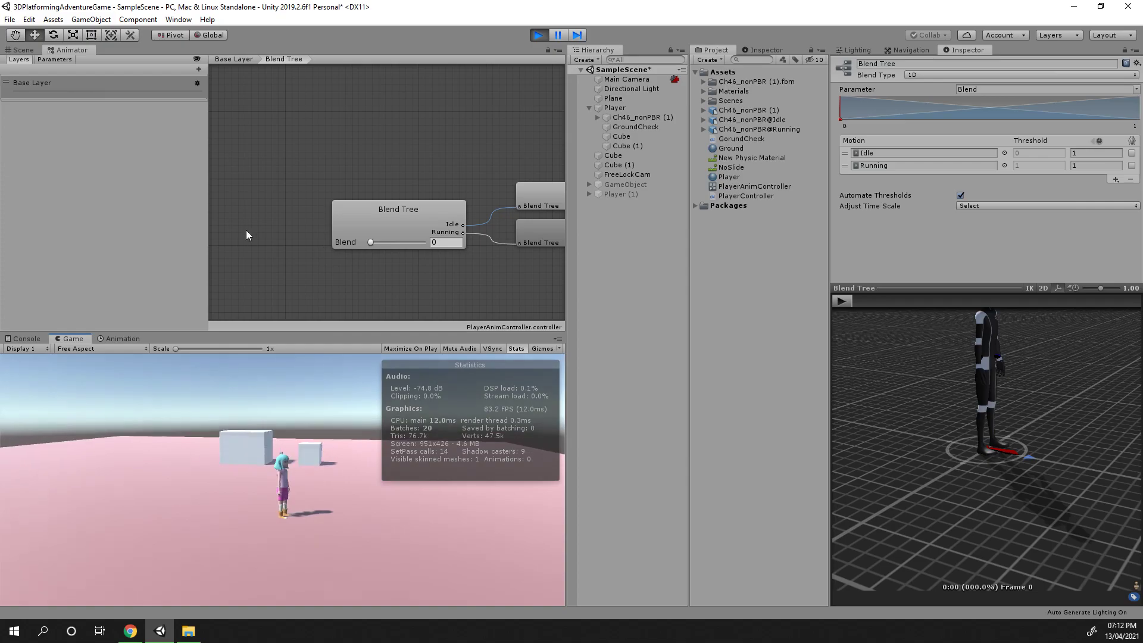
left_click(537, 35)
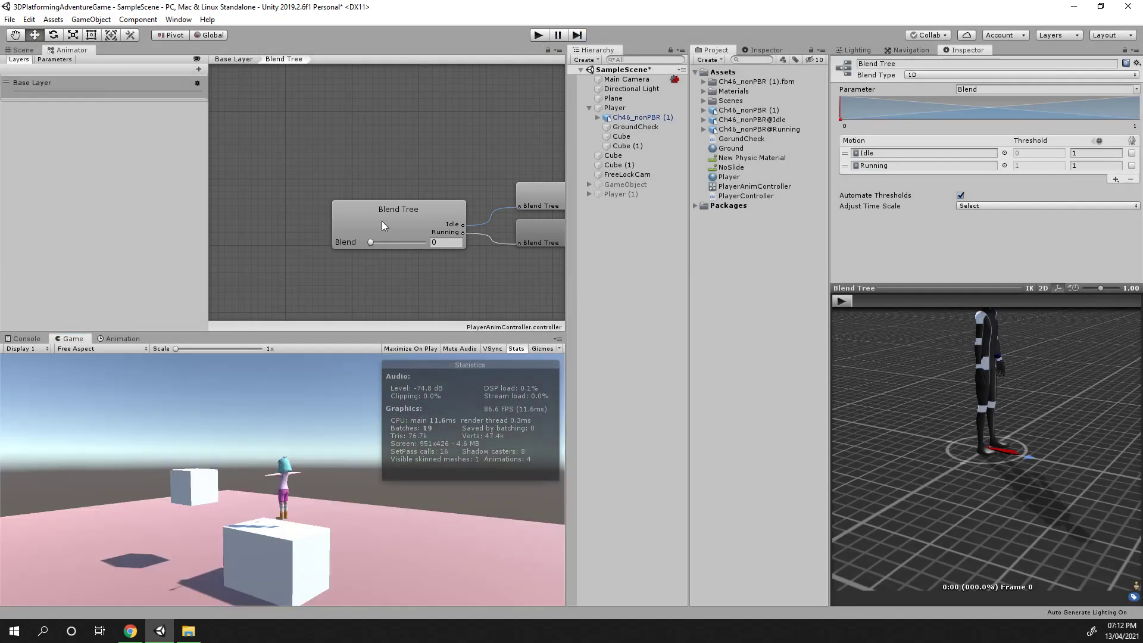
Examine the Blend Tree node and the controller's Parameters list
left_click(349, 243)
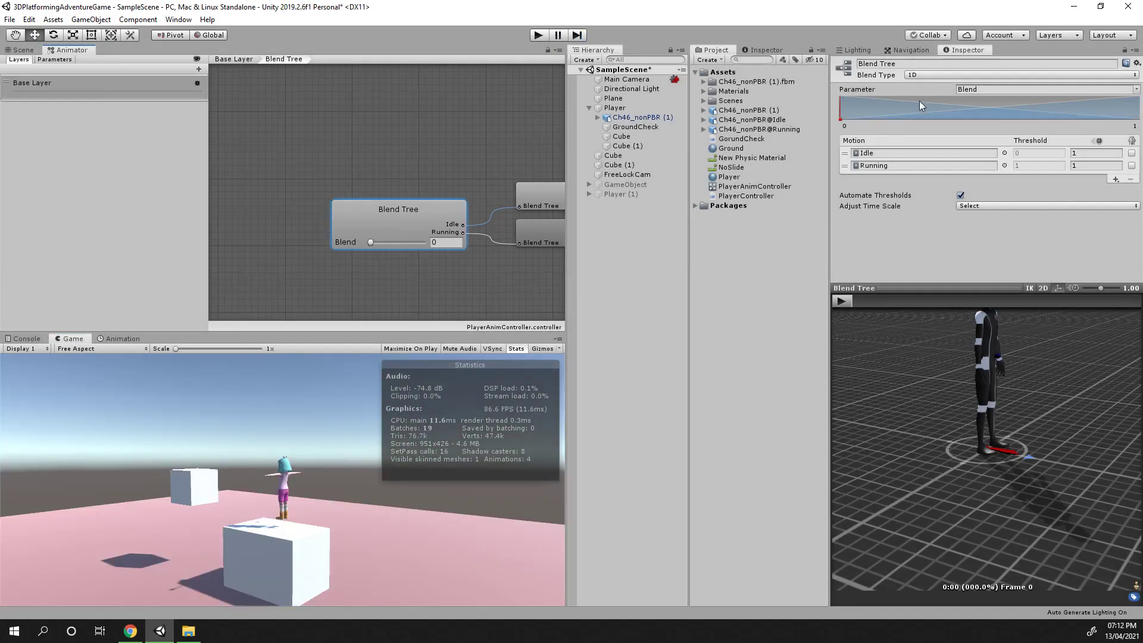
left_click(374, 213)
left_click(347, 242)
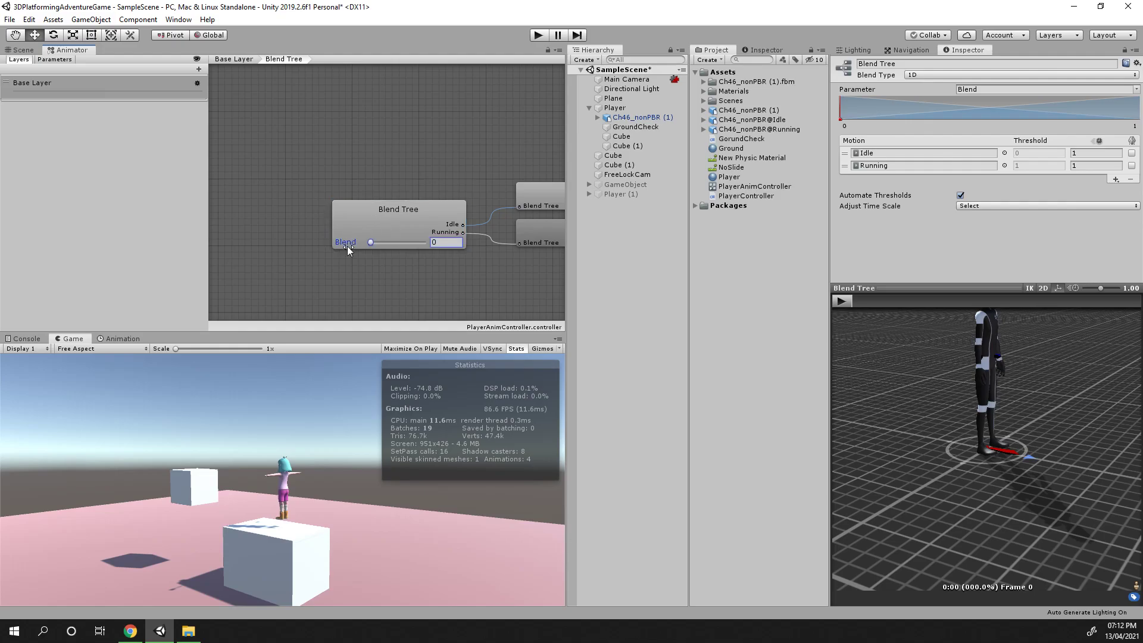
left_click(49, 61)
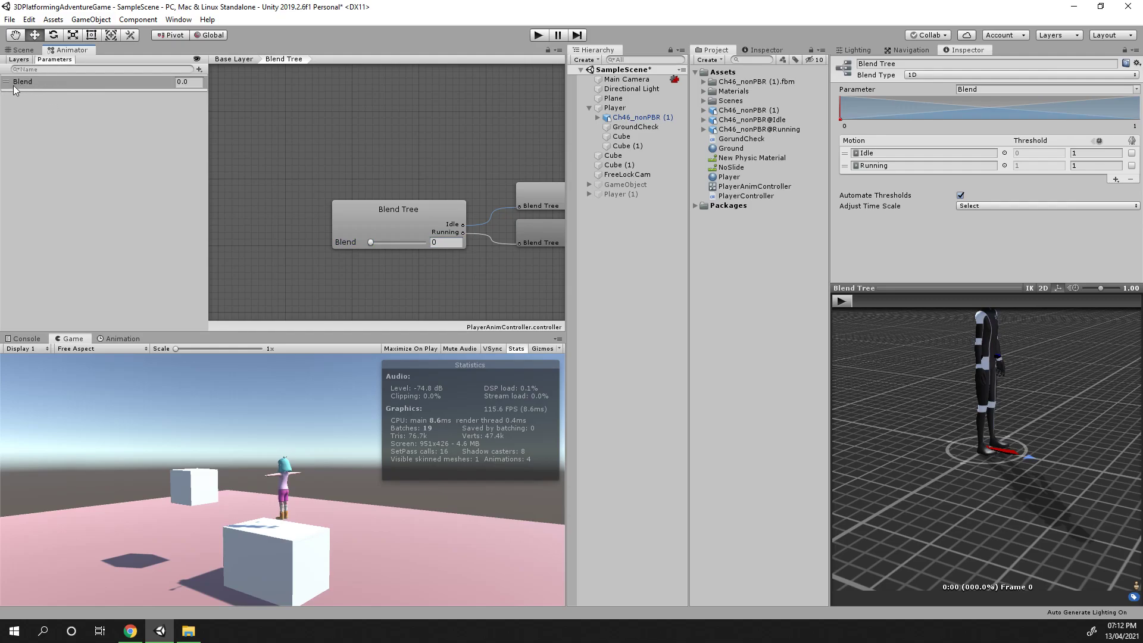
Open the Player's PlayerController script and declare a public Animator field named animController
left_click(615, 109)
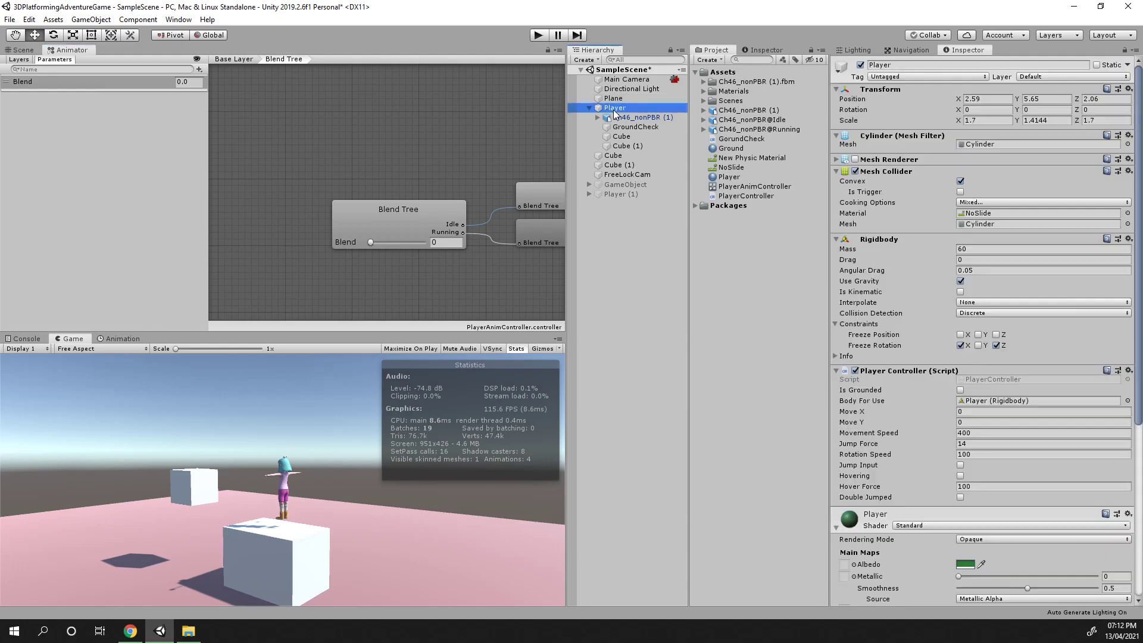
scroll(920, 381, "down", 3)
scroll(918, 380, "up", 5)
scroll(1007, 329, "down", 3)
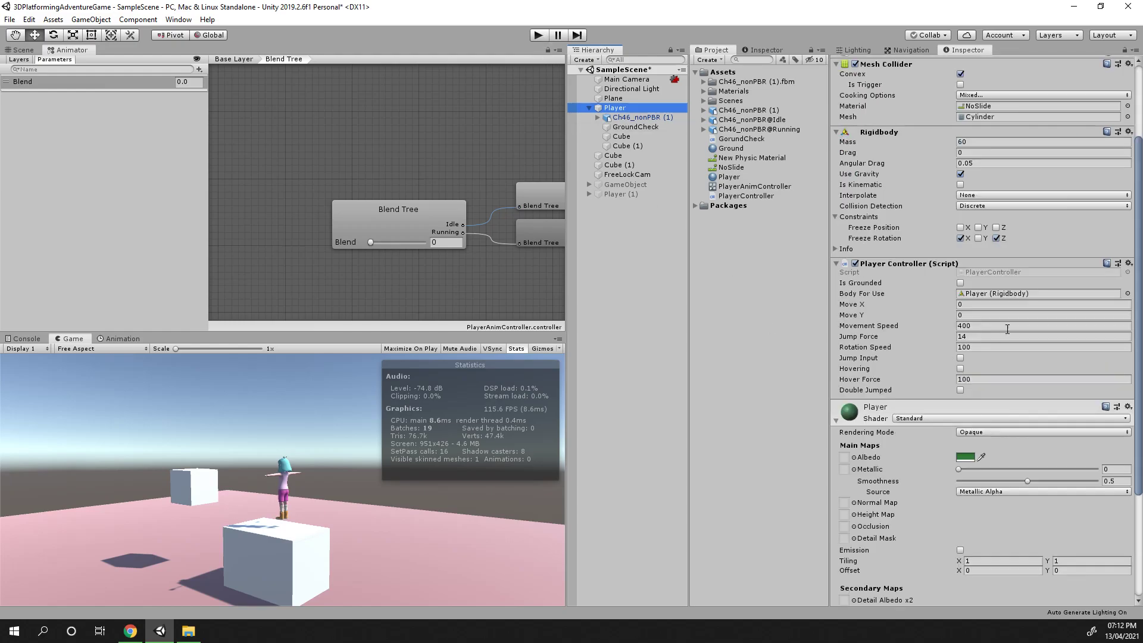
left_click(992, 273)
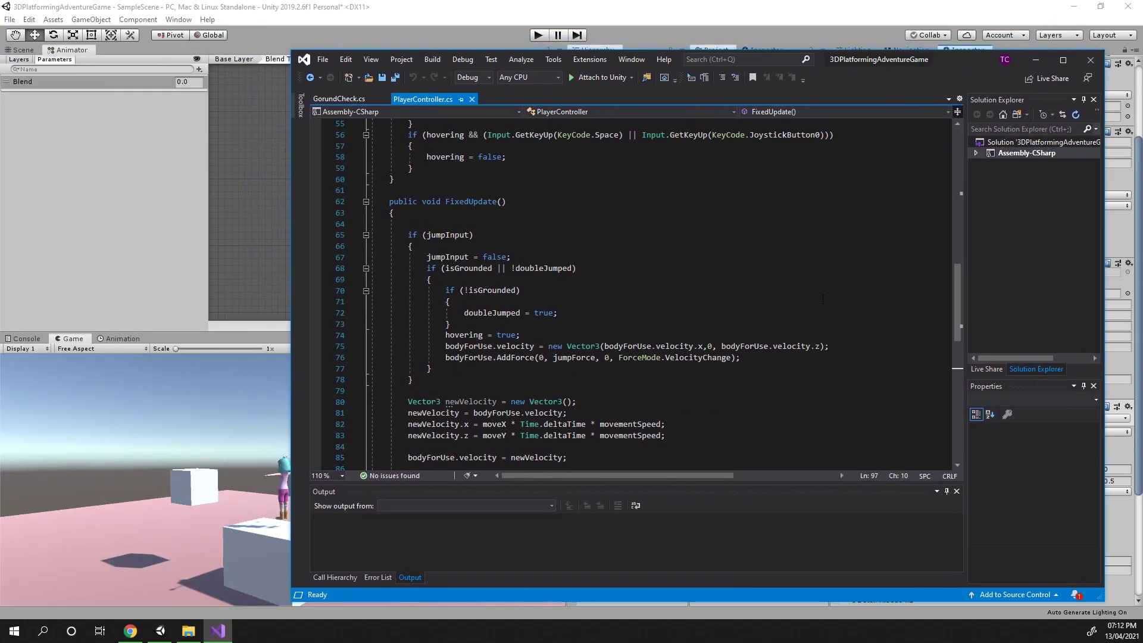
scroll(828, 290, "up", 18)
left_click(420, 381)
key("Return")
key("Return")
key("Up")
type("p")
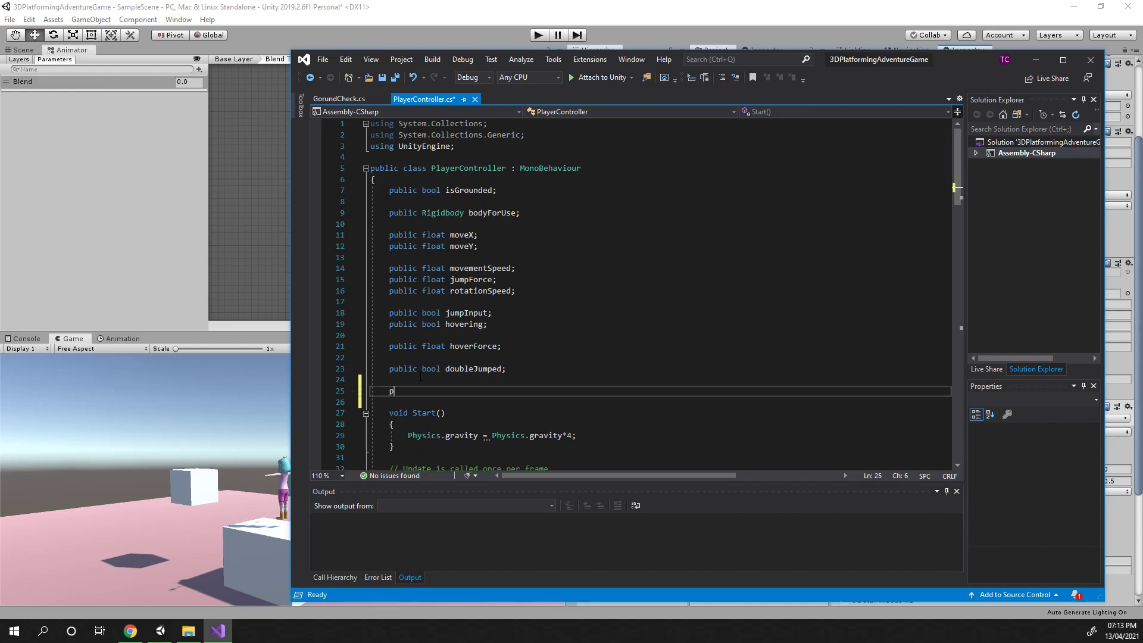
type("ublic ")
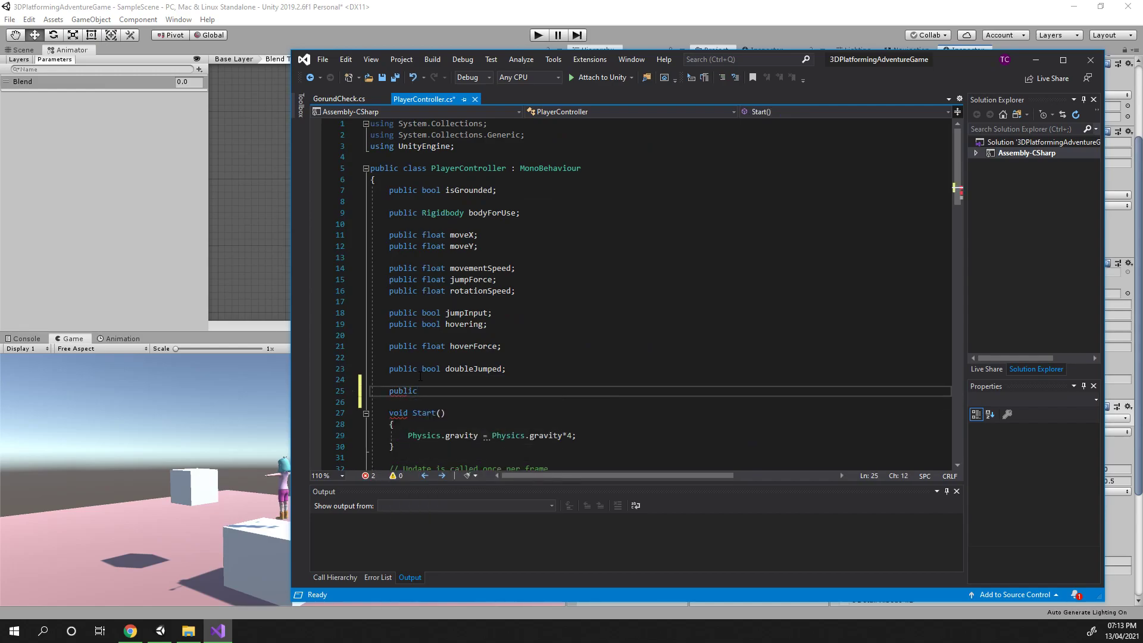
type("Animator ")
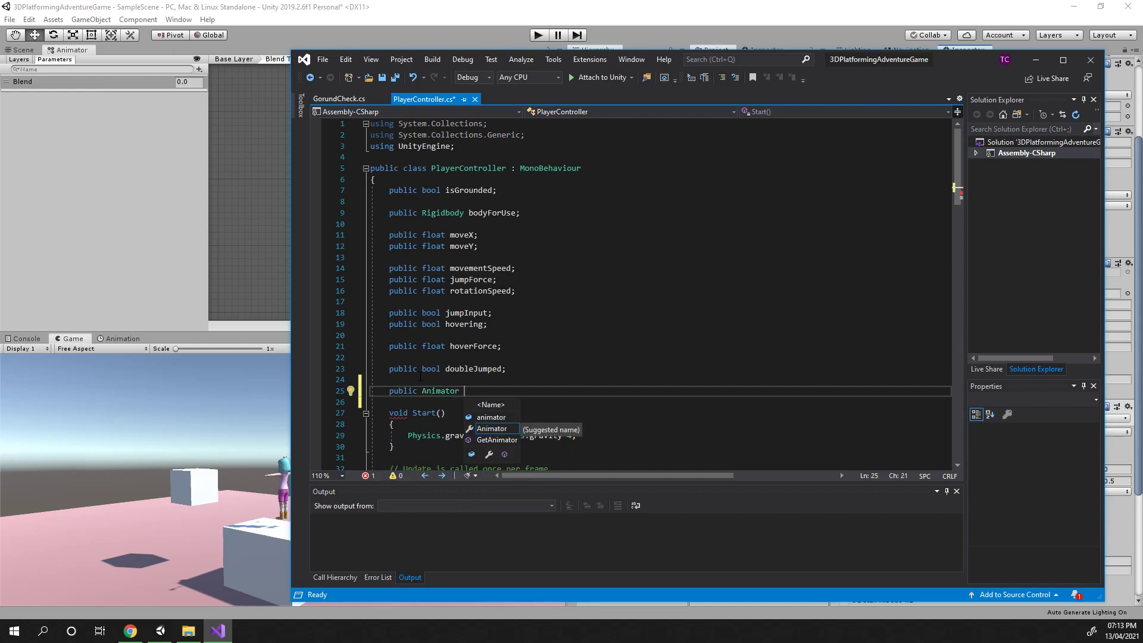
type("animCon")
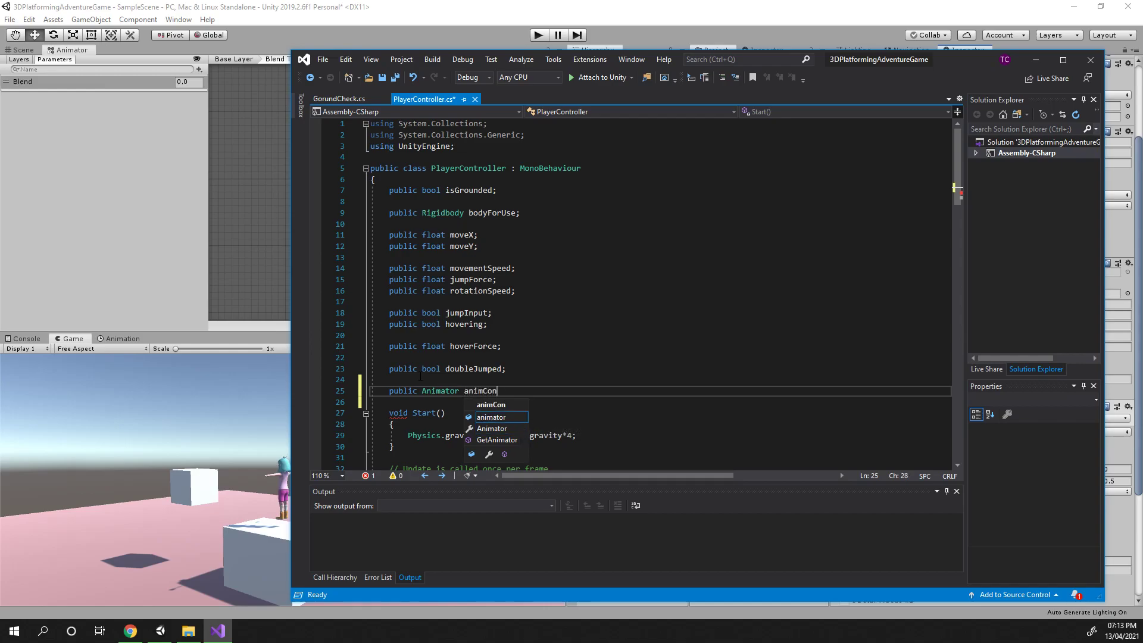
type("troller;")
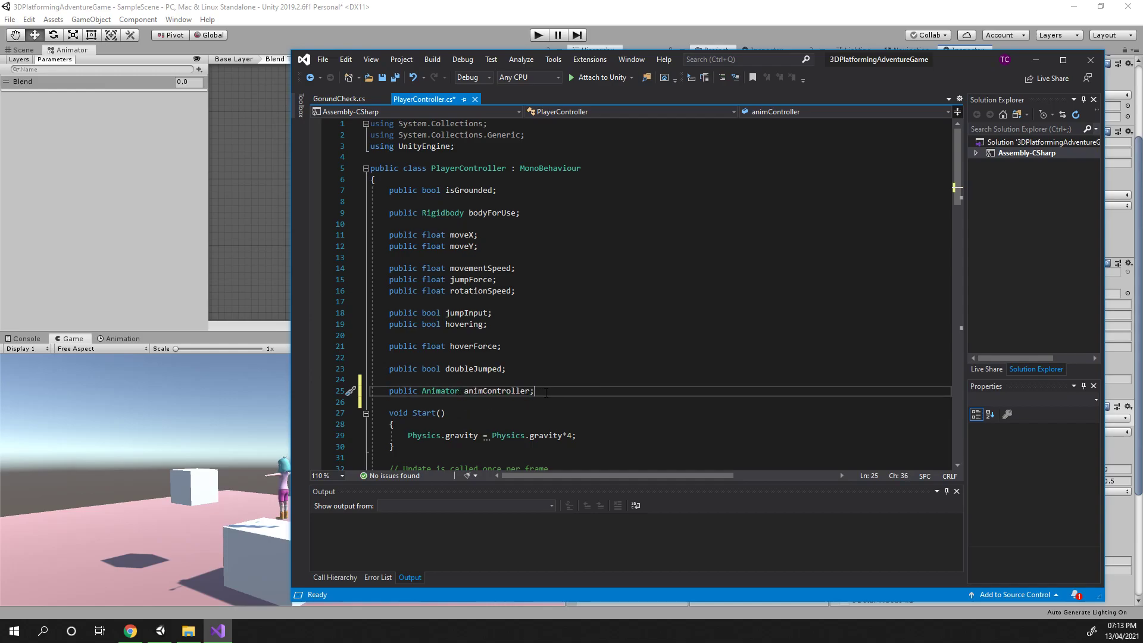
Build and save the script, then close the code editor
key("ctrl+shift+b")
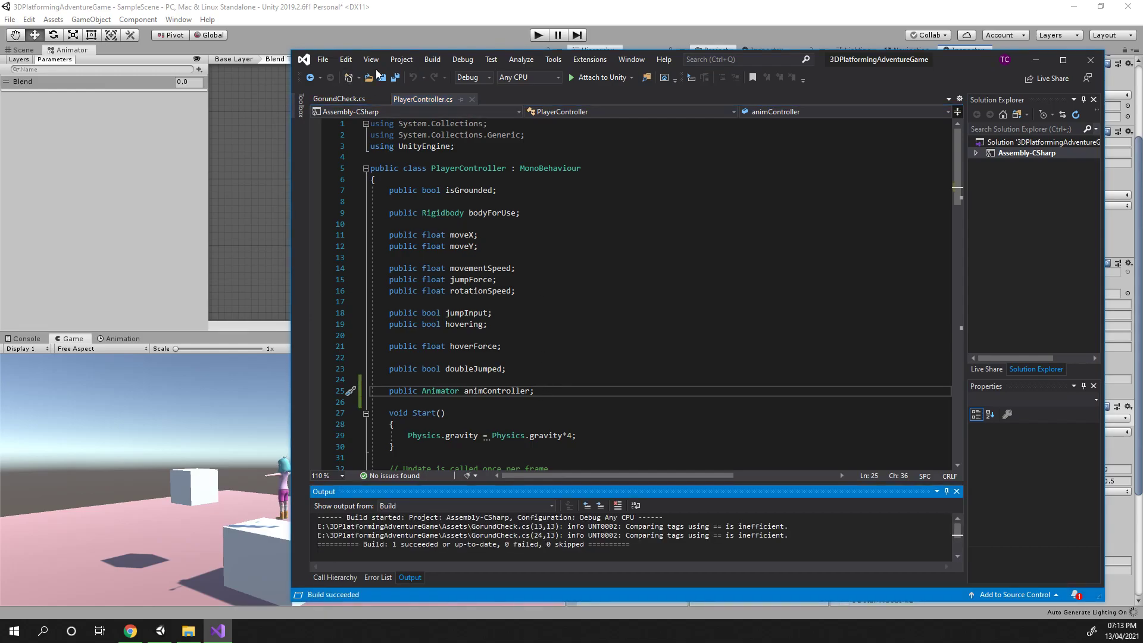
left_click(554, 337)
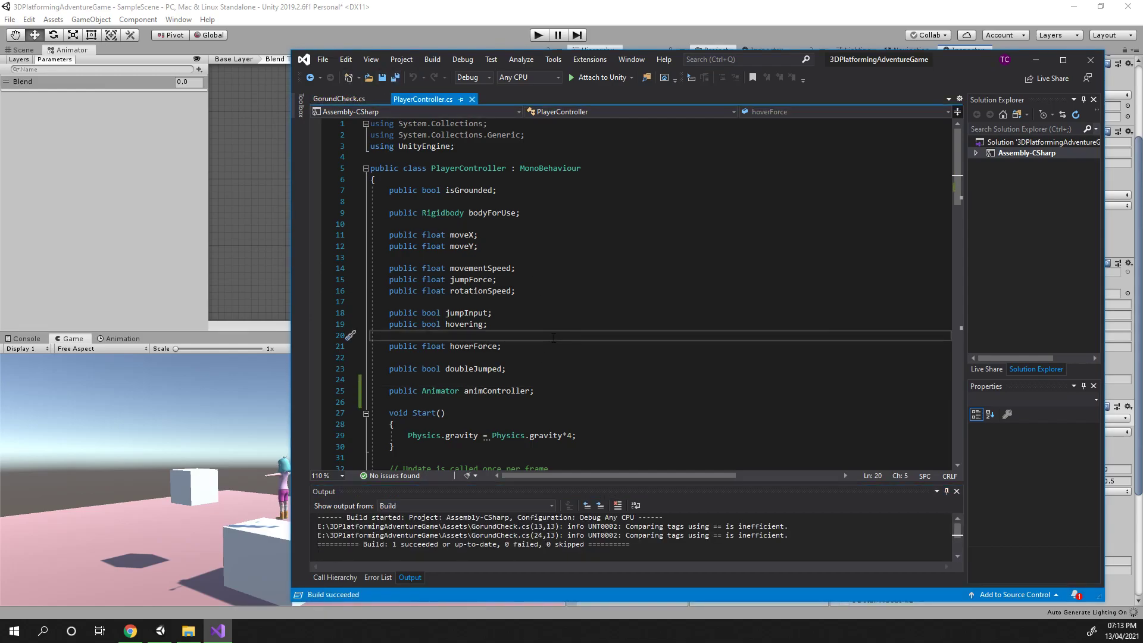
key("ctrl+s")
left_click(431, 60)
left_click(452, 76)
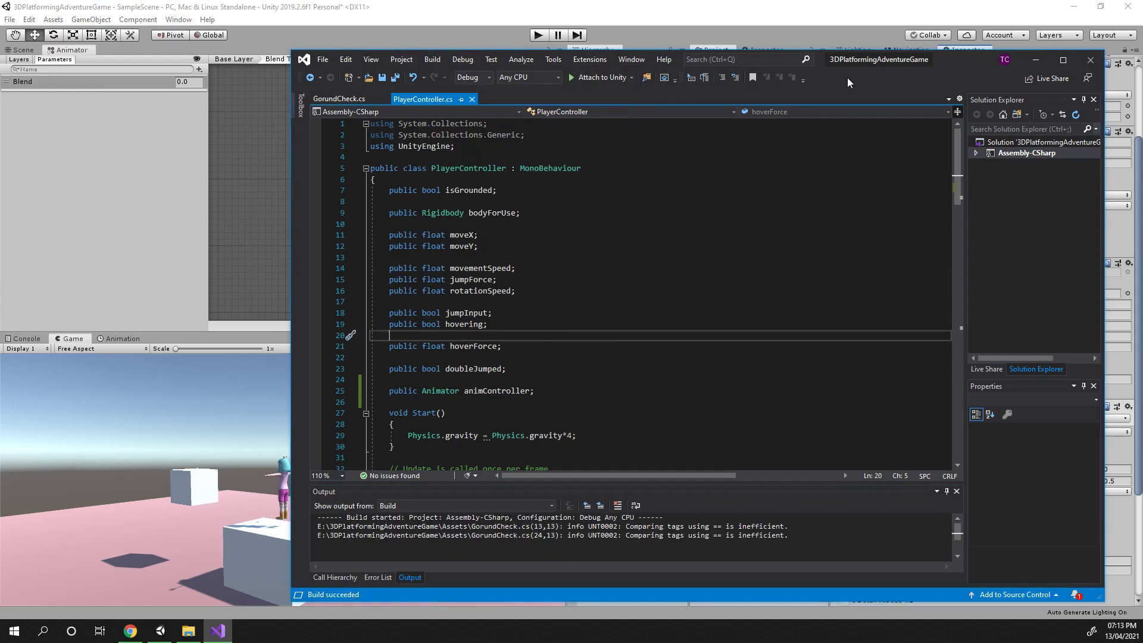
left_click(1035, 60)
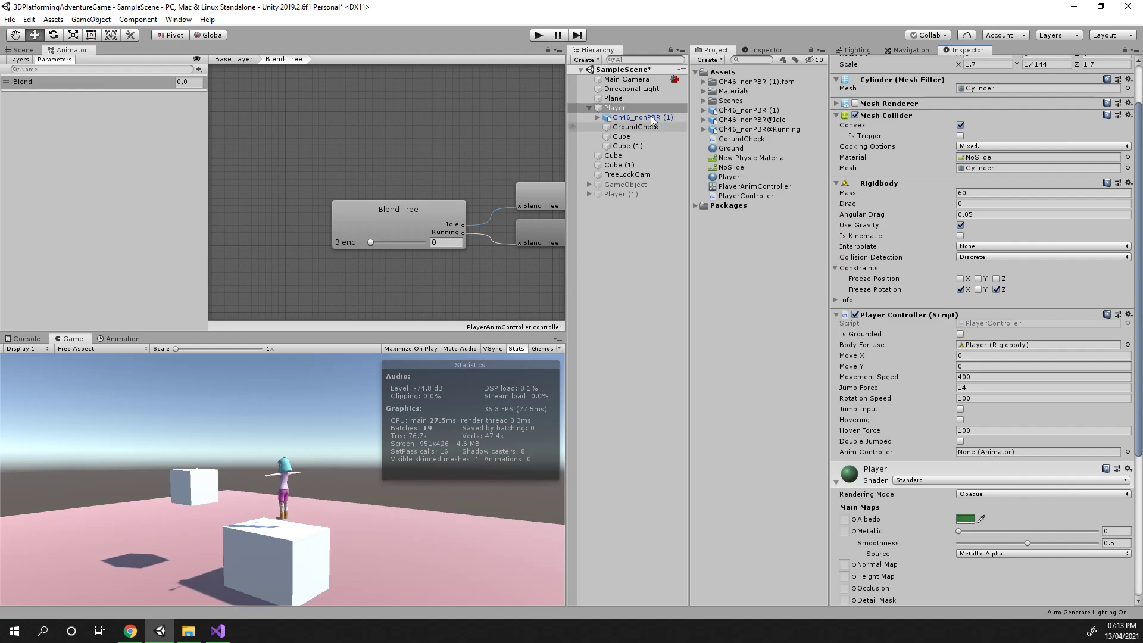
Assign the Ch46_nonPBR (1) character's Animator to the Player Controller's Anim Controller field
left_click_drag(617, 119, 973, 455)
left_click(1009, 447)
left_click(638, 122)
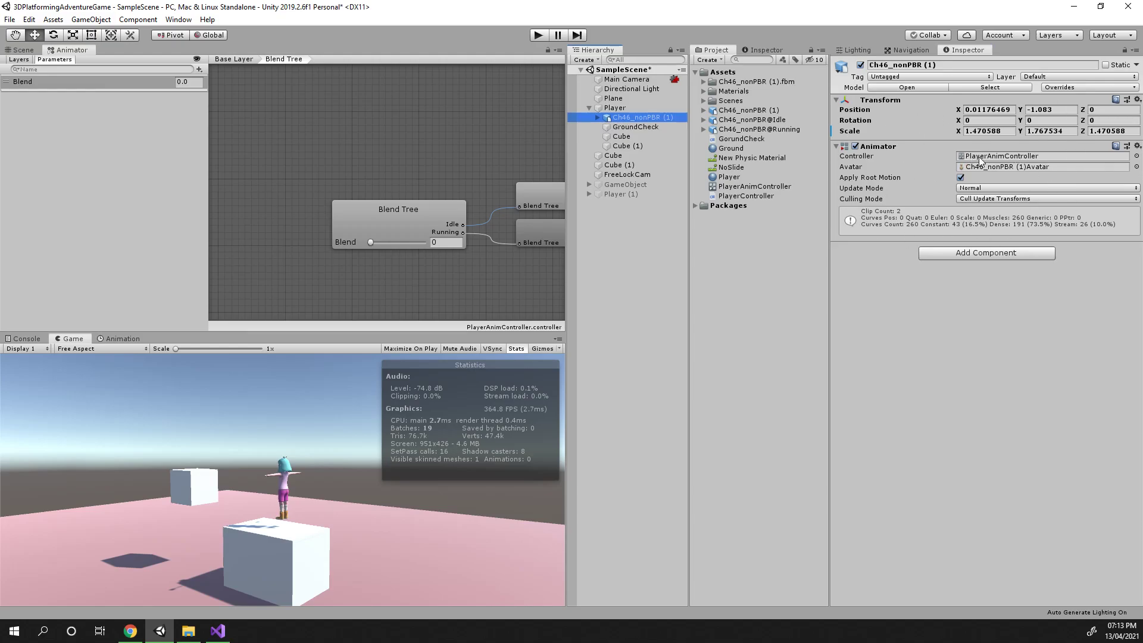
left_click(627, 107)
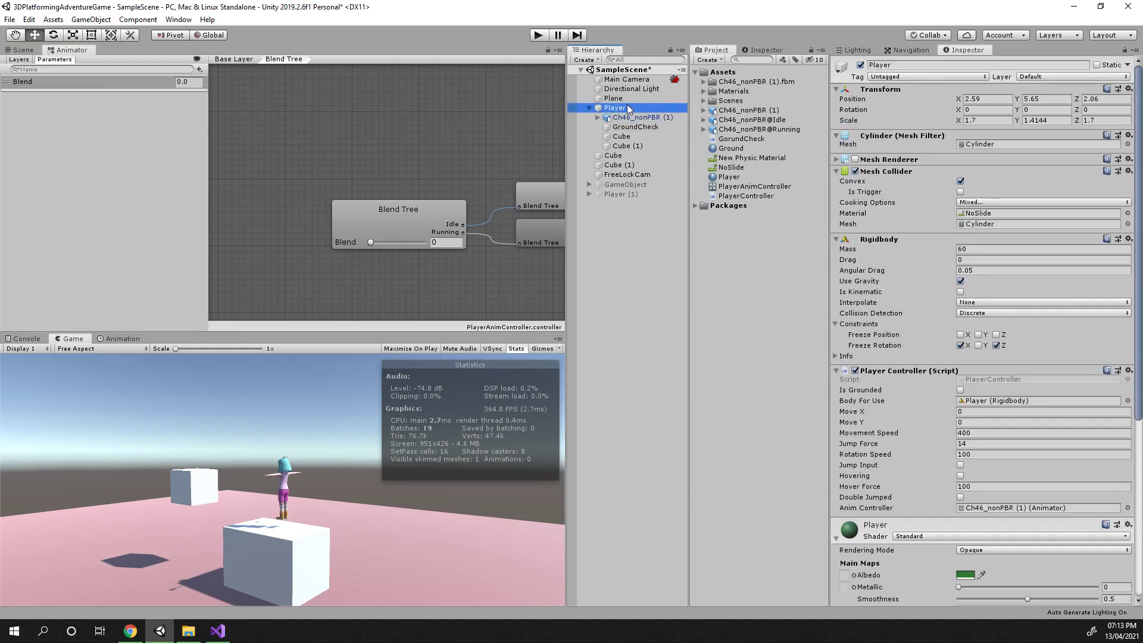
Reopen the PlayerController script and review its Update and FixedUpdate code
scroll(1063, 368, "down", 3)
scroll(1062, 367, "up", 3)
double_click(1003, 380)
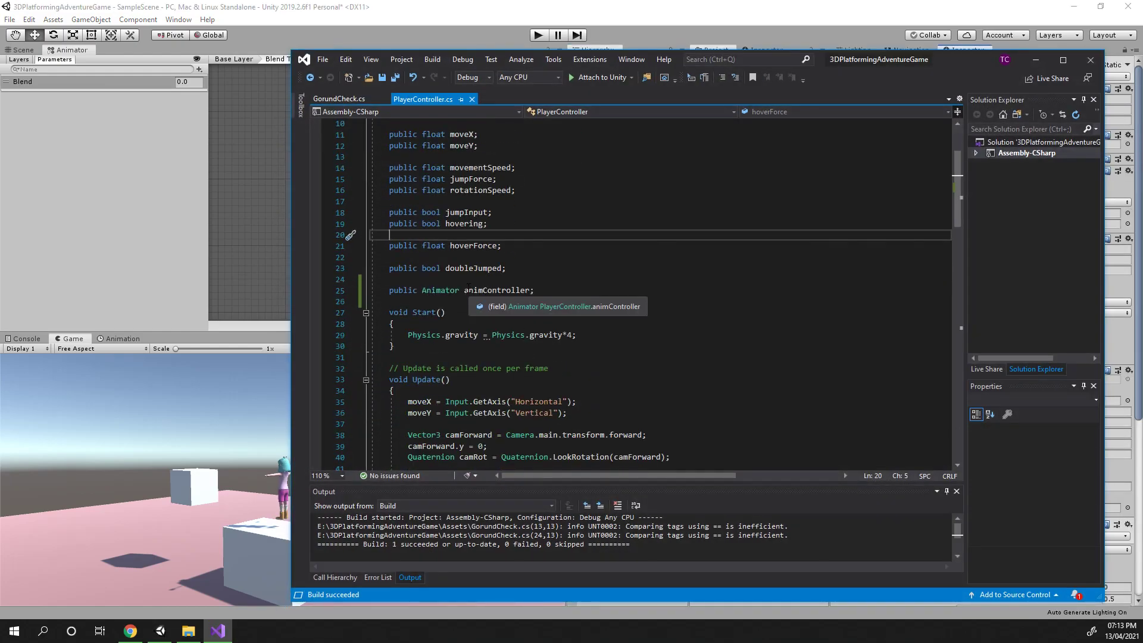
left_click(464, 290)
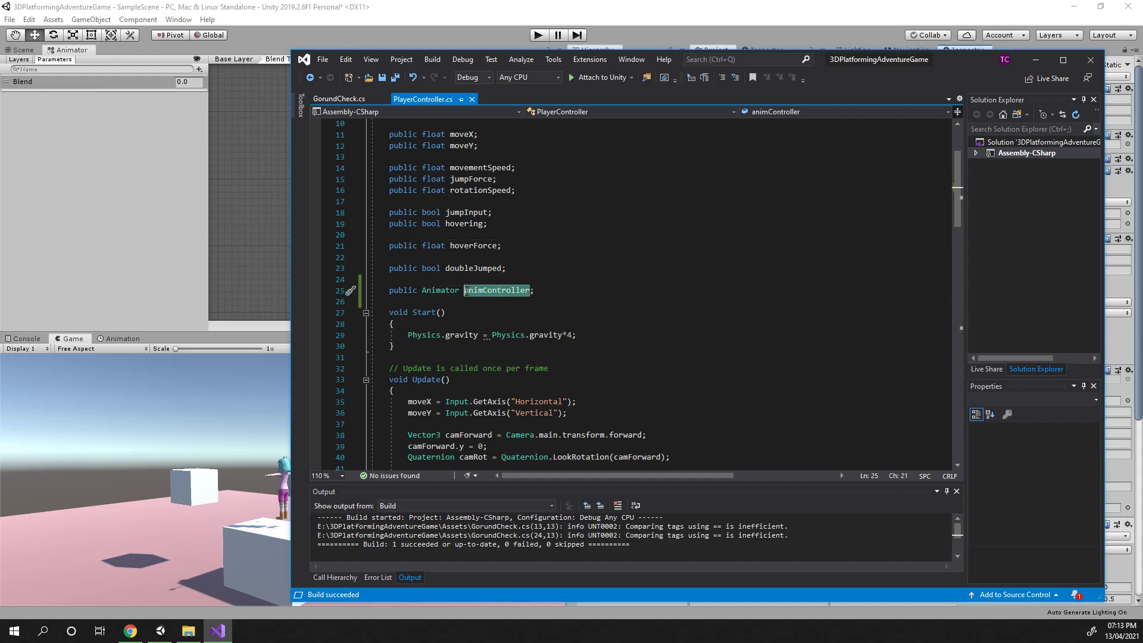
scroll(465, 290, "down", 6)
left_click(426, 179)
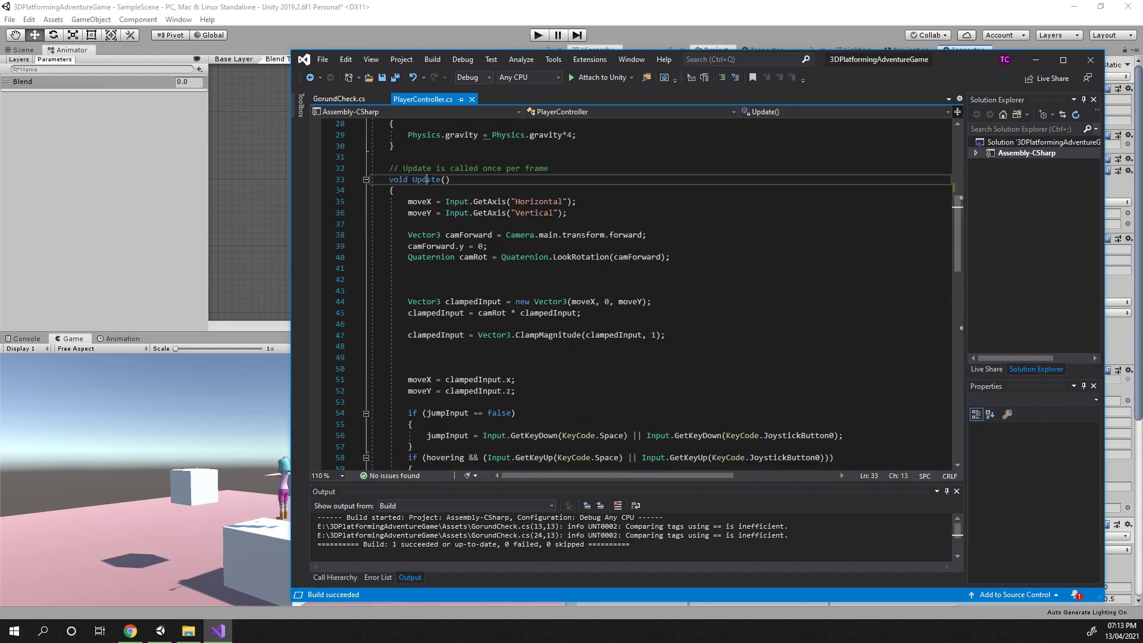
scroll(516, 367, "down", 2)
scroll(516, 367, "down", 2)
scroll(468, 335, "up", 3)
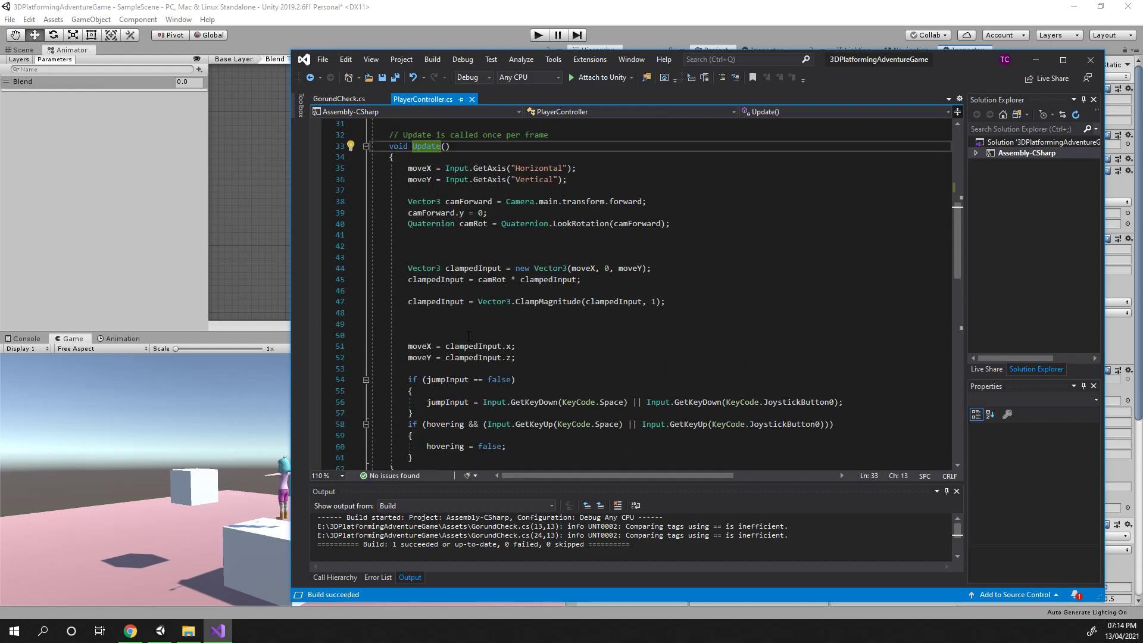
scroll(473, 236, "down", 14)
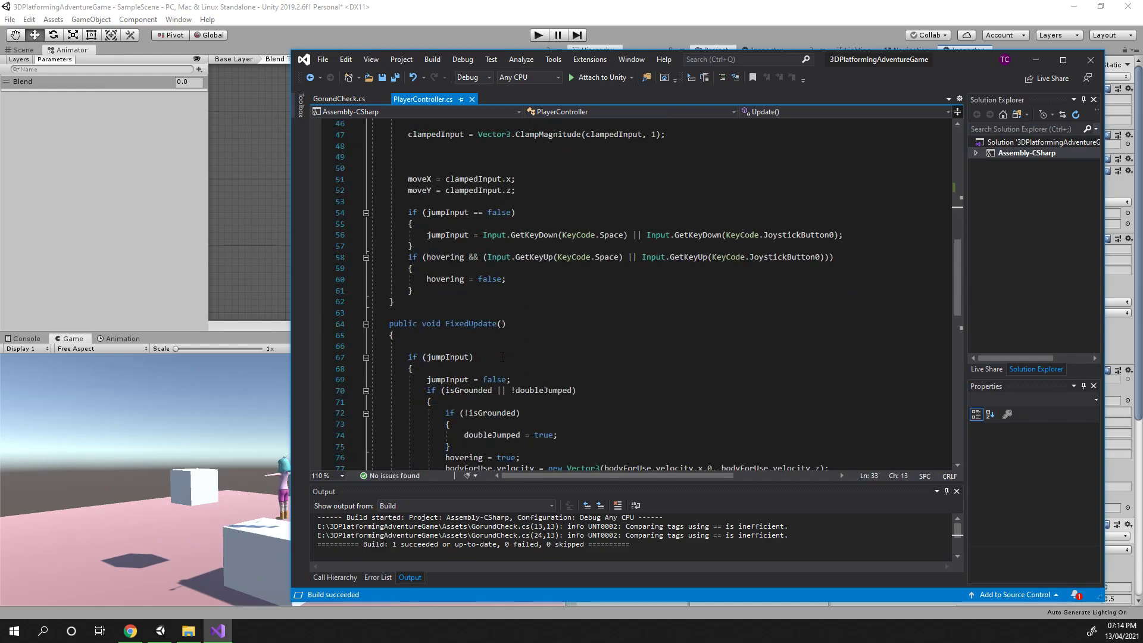
scroll(586, 214, "up", 2)
scroll(506, 327, "down", 4)
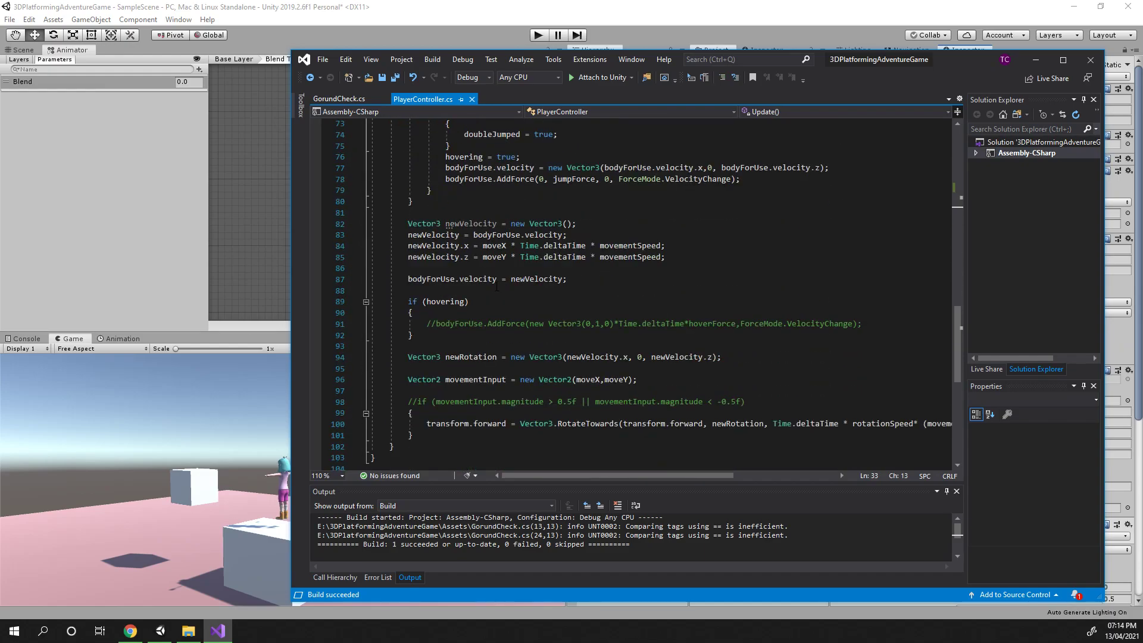
Review the FixedUpdate movement and rotation code in the PlayerController script
scroll(433, 436, "up", 2)
scroll(445, 312, "down", 1)
scroll(494, 307, "up", 1)
scroll(549, 301, "down", 1)
left_click(451, 346)
scroll(536, 333, "down", 1)
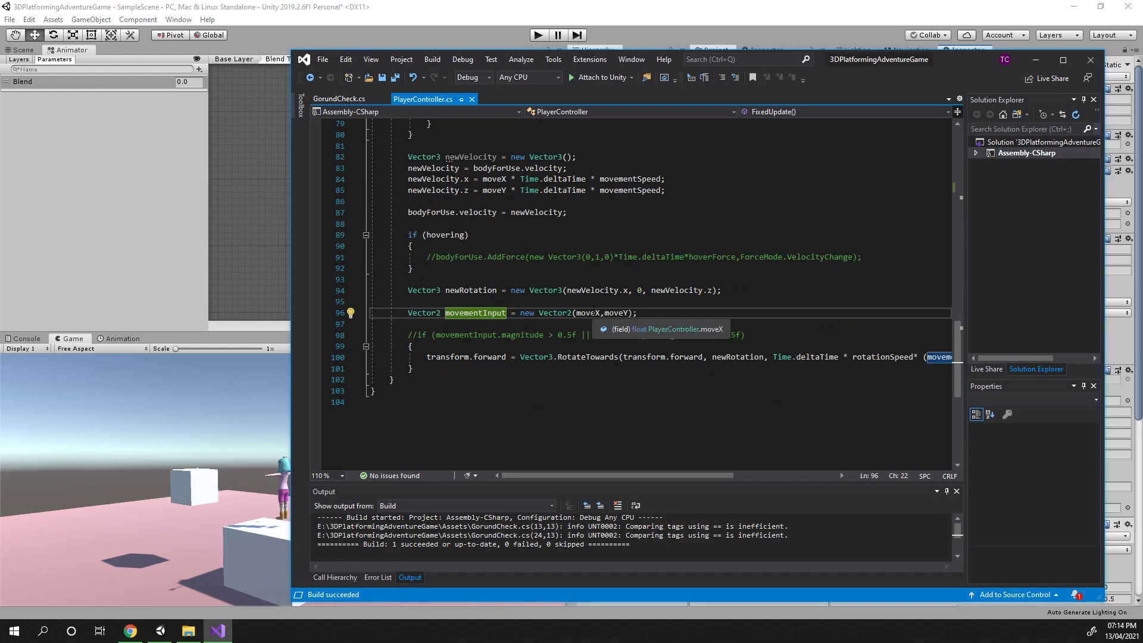
left_click(593, 313)
left_click(615, 313)
left_click(466, 313)
left_click_drag(580, 476, 513, 476)
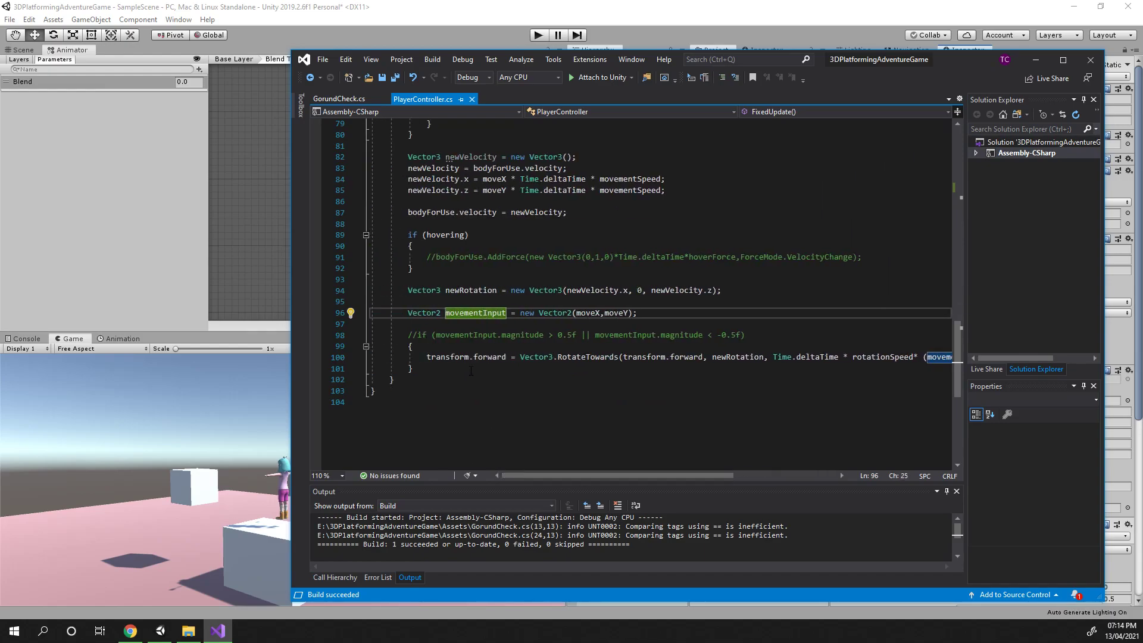
left_click(484, 357)
scroll(535, 411, "up", 1)
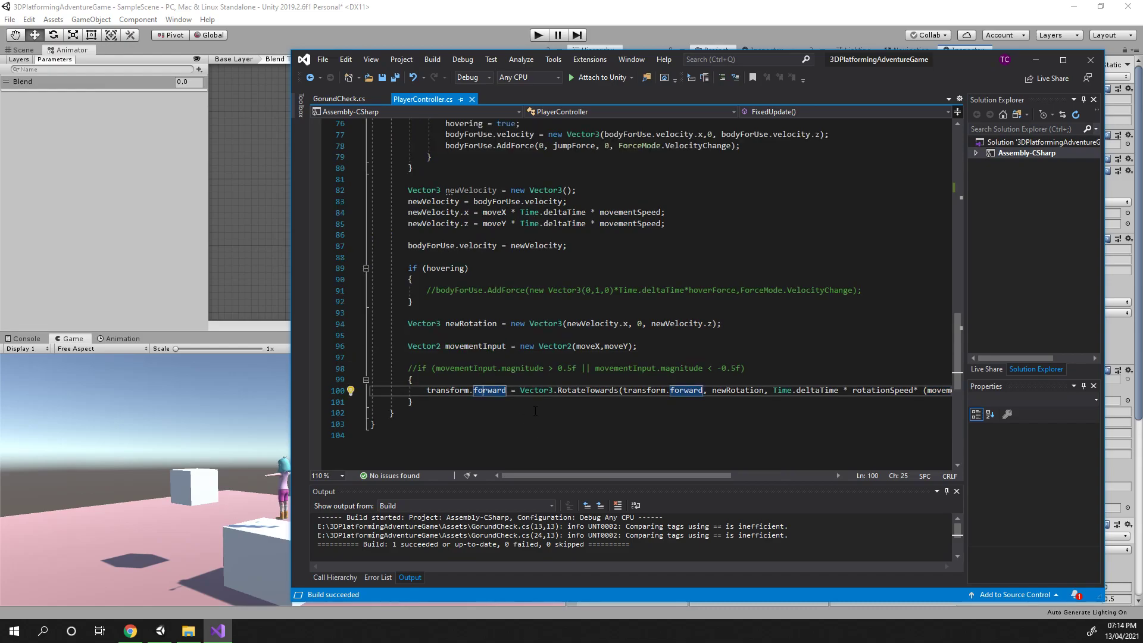
mouse_move(632, 475)
left_mouse_down()
mouse_move(674, 471)
mouse_move(616, 470)
left_mouse_up()
scroll(480, 286, "up", 1)
left_click_drag(407, 278, 496, 278)
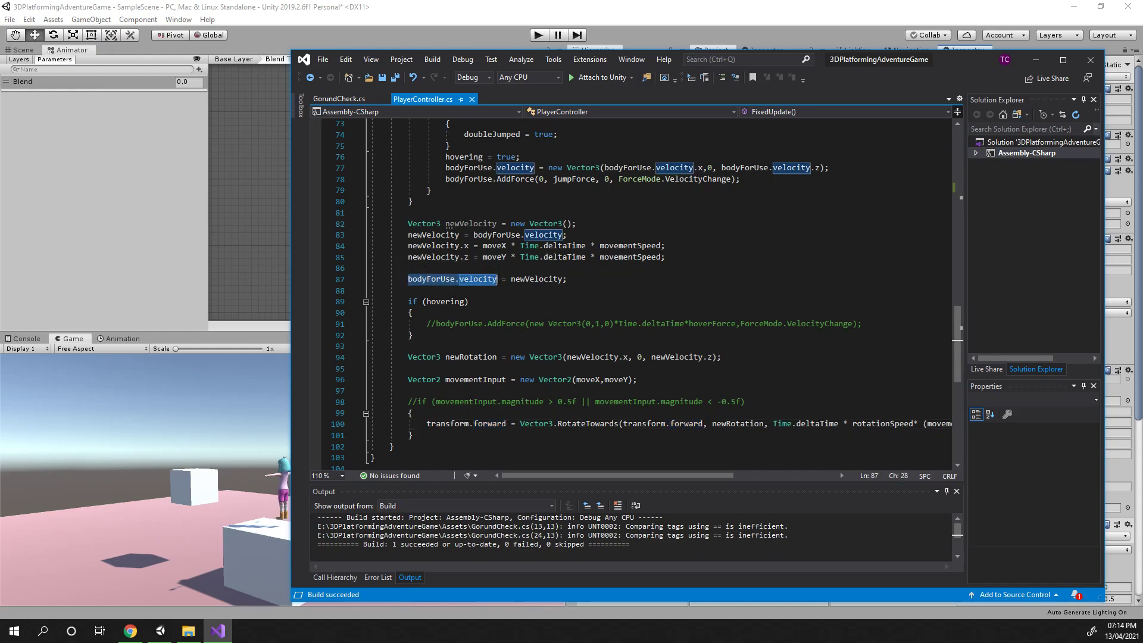
left_click(511, 235)
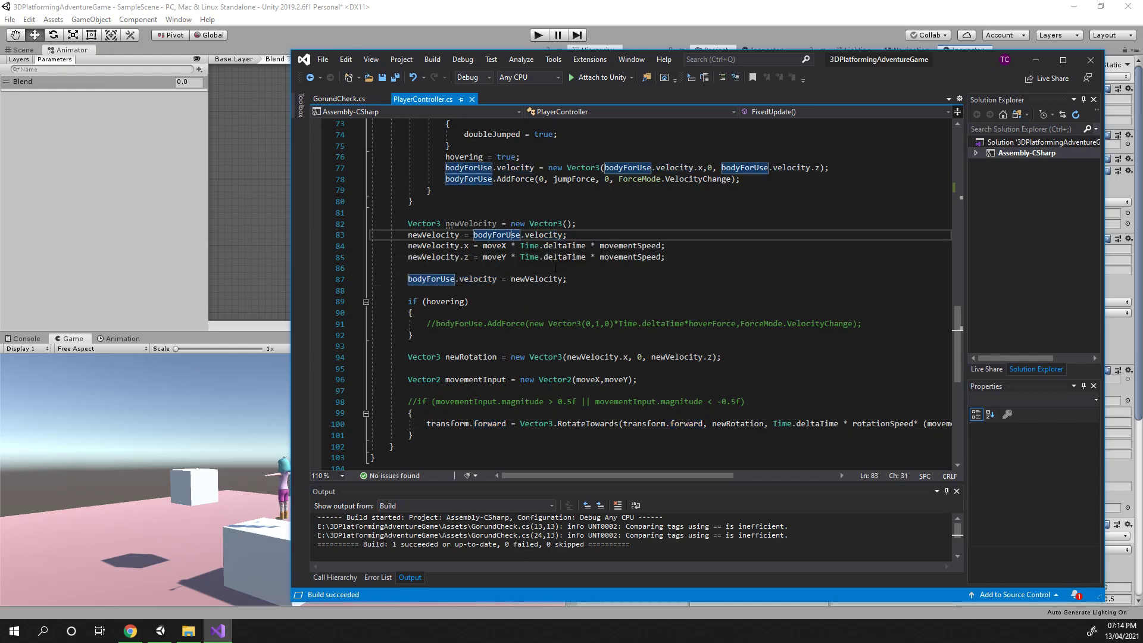
left_click(431, 235)
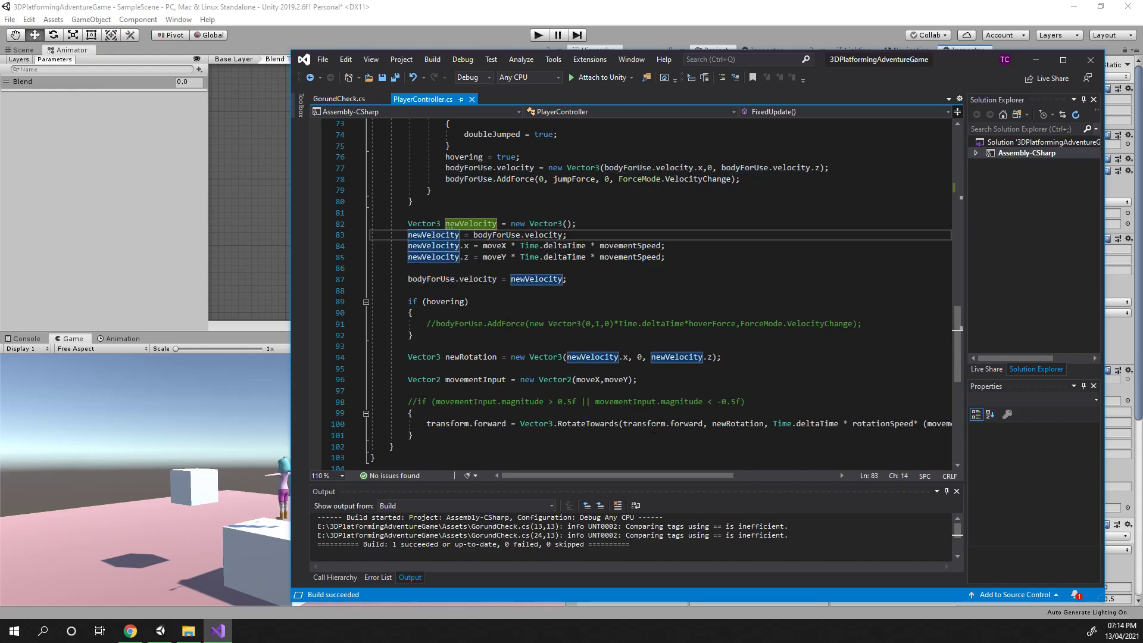
Insert blank lines below the velocity calculations in FixedUpdate and begin a float variable declaration
left_click(424, 290)
left_click(452, 268)
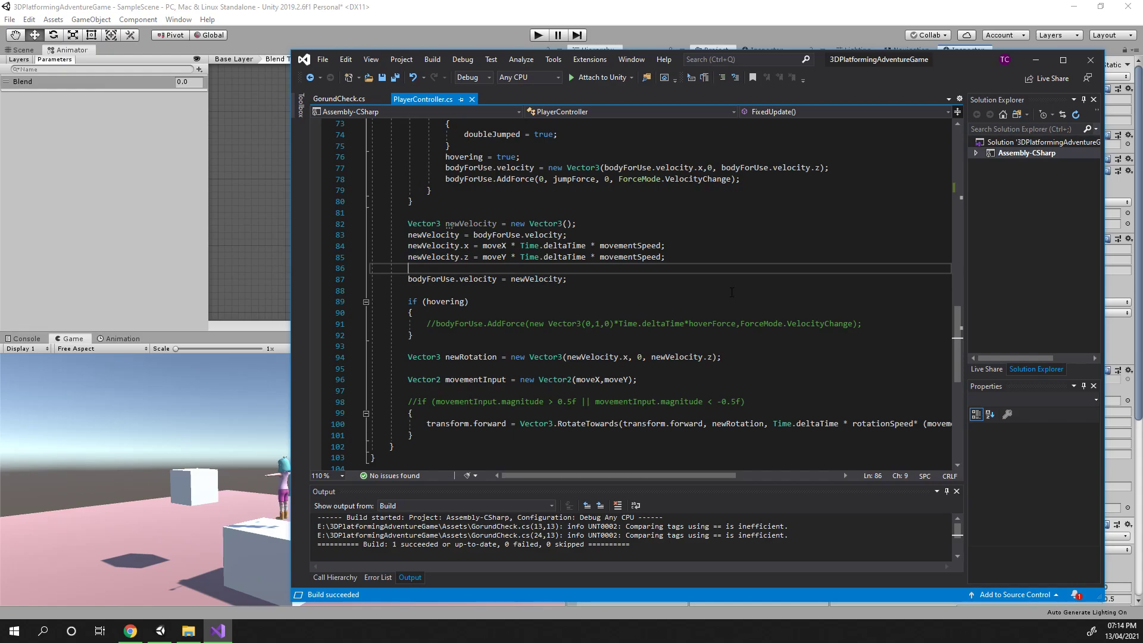
key("Return")
key("Return")
key("Up")
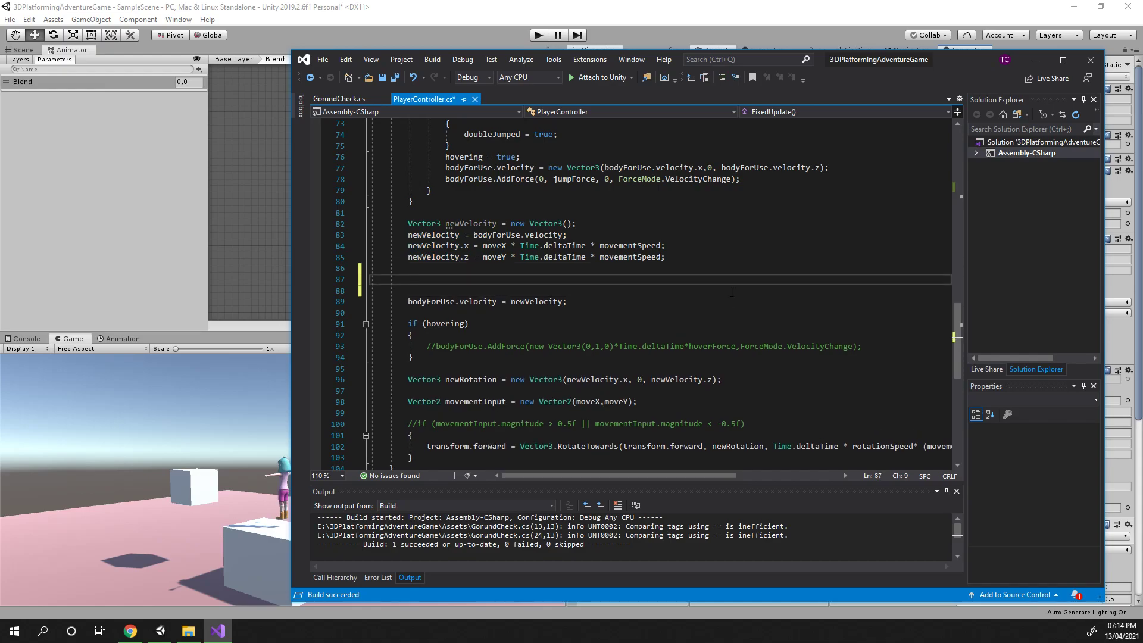
type("floa")
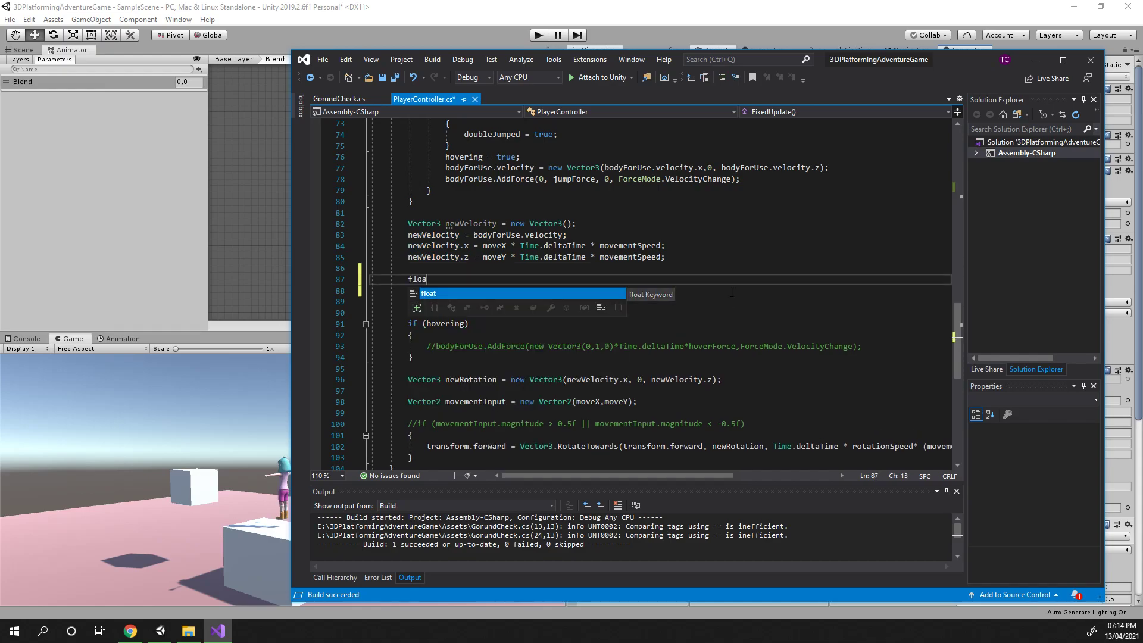
type("t =")
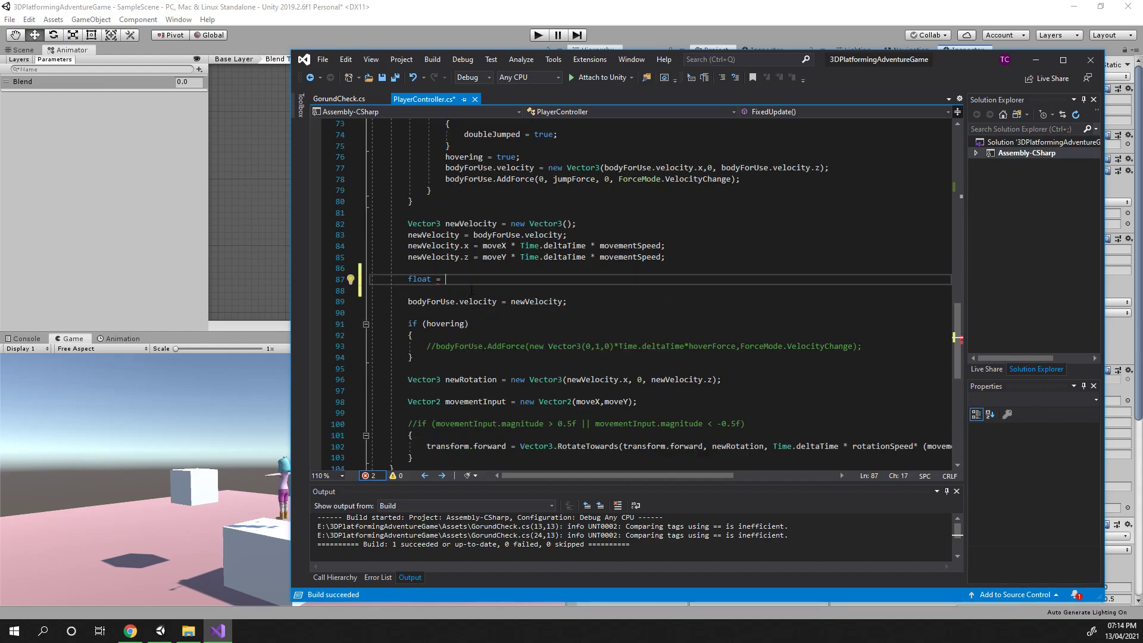
Examine how the rotation line uses movementInput.magnitude in FixedUpdate
scroll(574, 310, "down", 1)
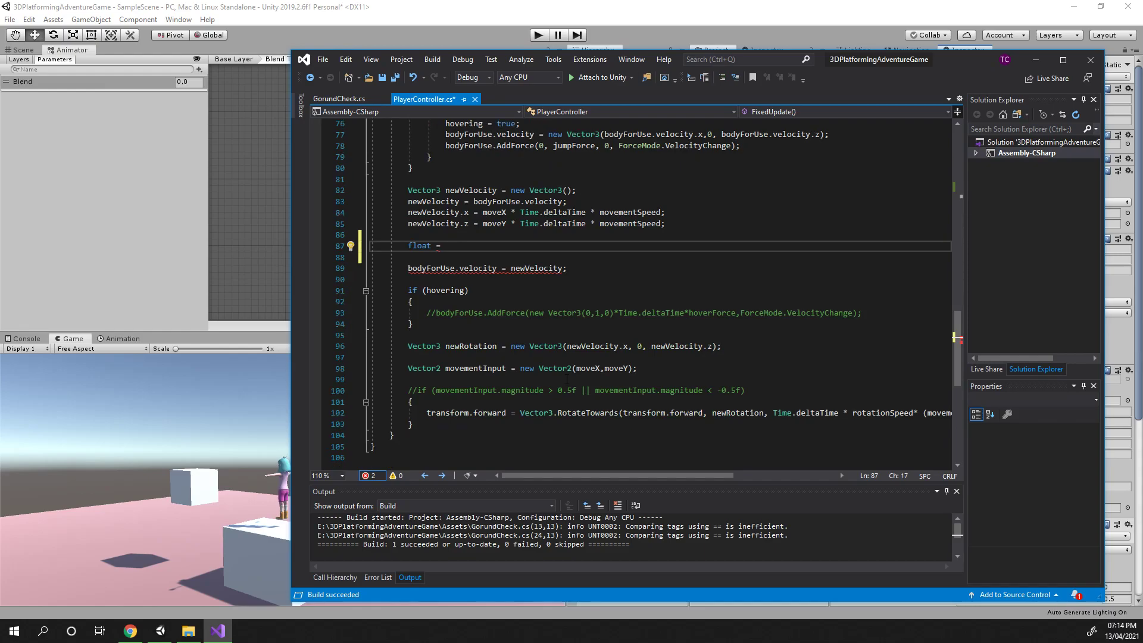
scroll(526, 325, "up", 1)
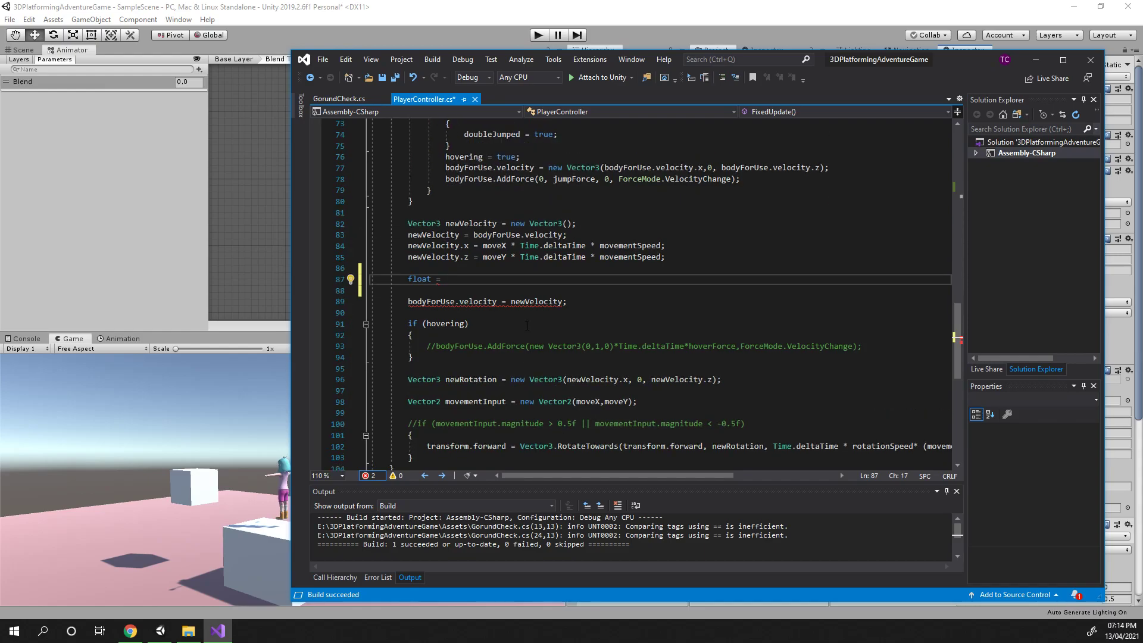
scroll(580, 327, "up", 4)
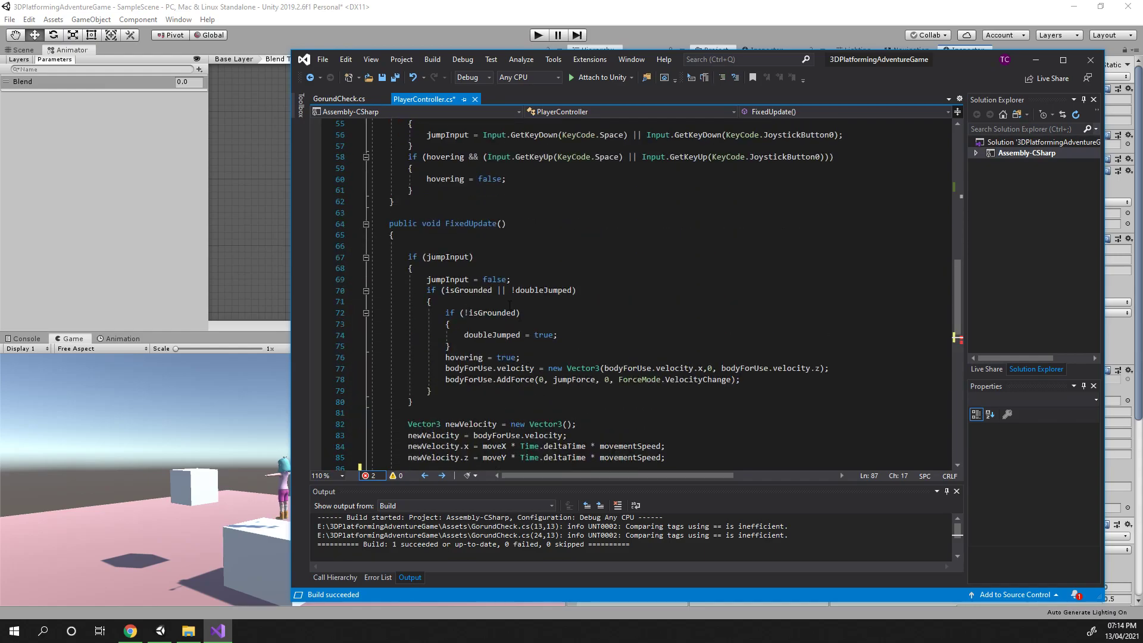
scroll(581, 328, "down", 3)
scroll(722, 302, "up", 2)
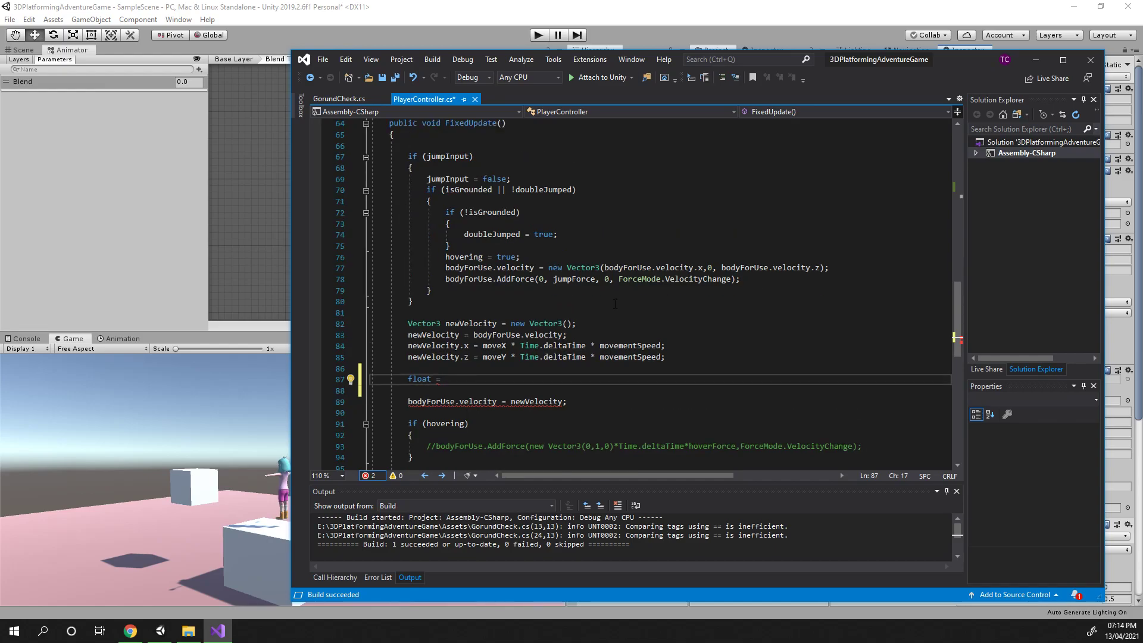
scroll(615, 304, "down", 8)
scroll(481, 313, "up", 2)
left_click_drag(436, 323, 544, 323)
left_click(543, 323)
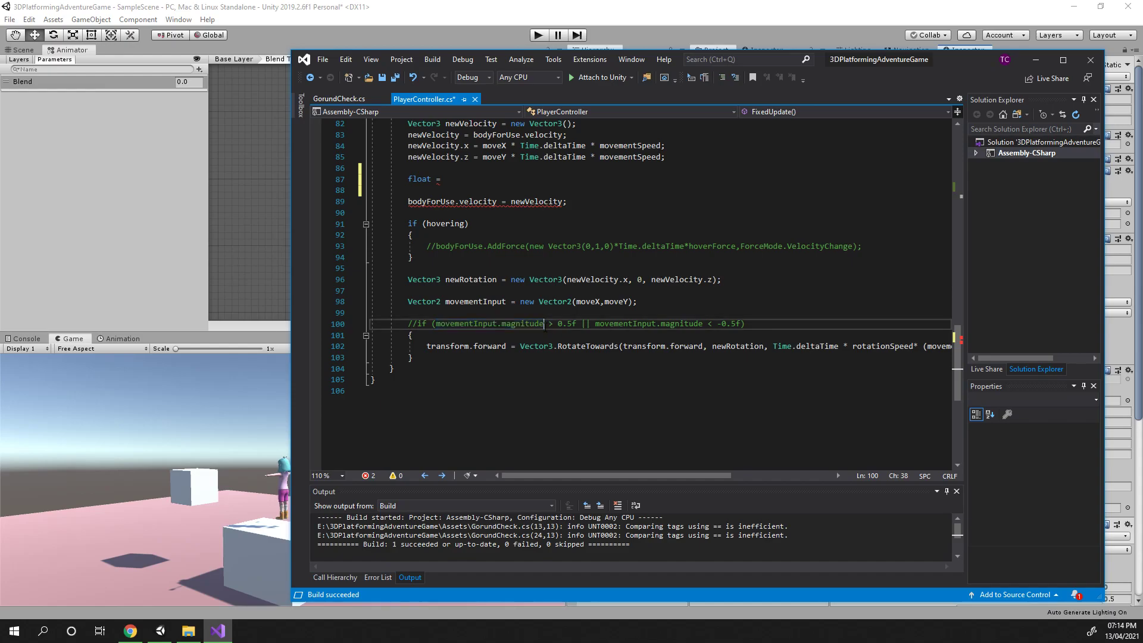
left_click_drag(602, 475, 704, 474)
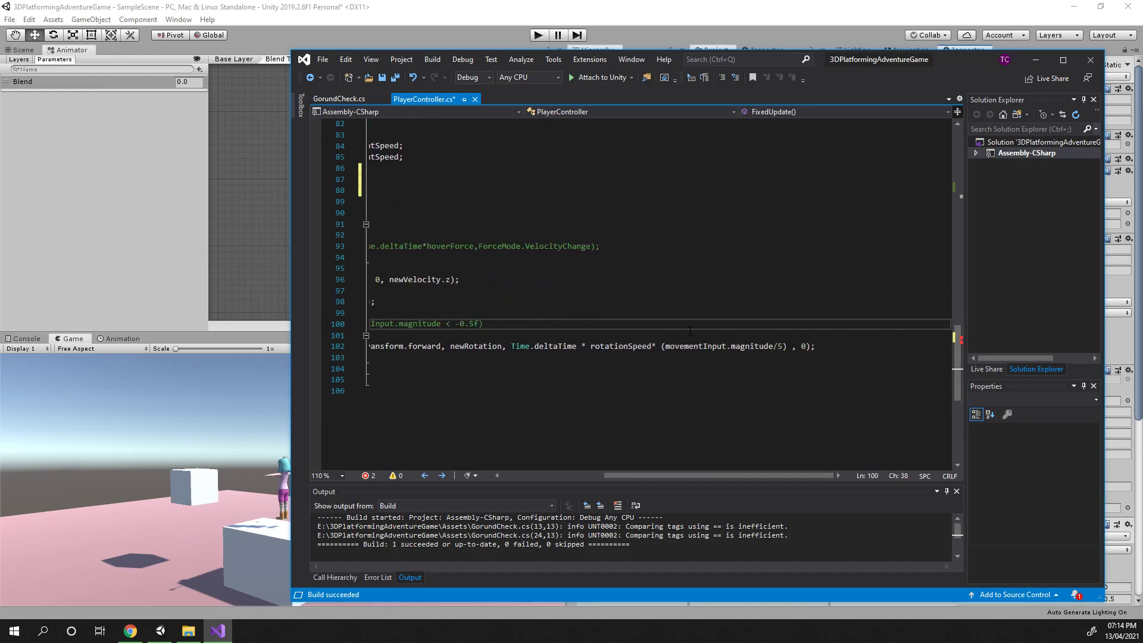
left_click_drag(665, 346, 772, 346)
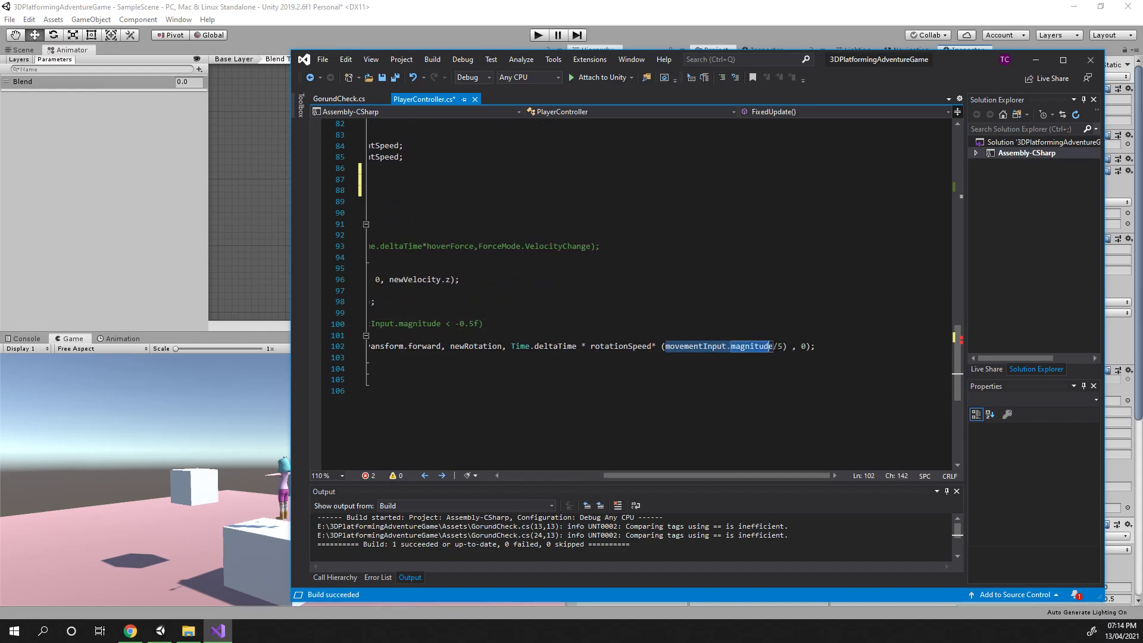
left_click_drag(763, 474, 720, 475)
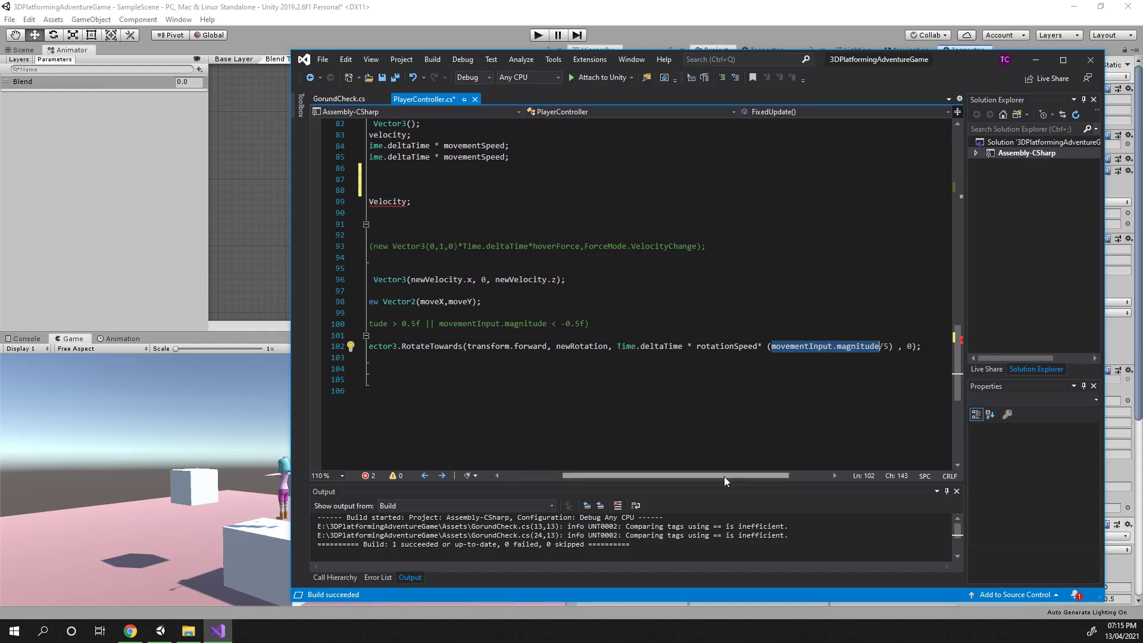
left_click_drag(723, 476, 663, 479)
scroll(514, 300, "up", 2)
Complete the declaration as float animationRunningSpeed = movementInput.magnitude;
left_click(488, 245)
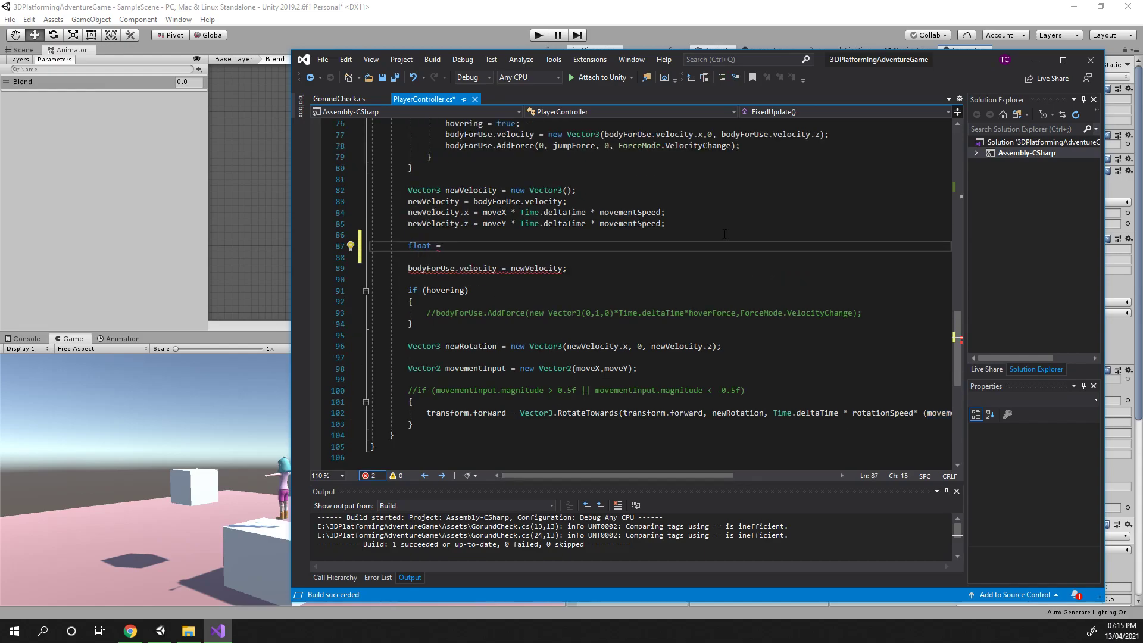
type("animation")
type("RunningSP")
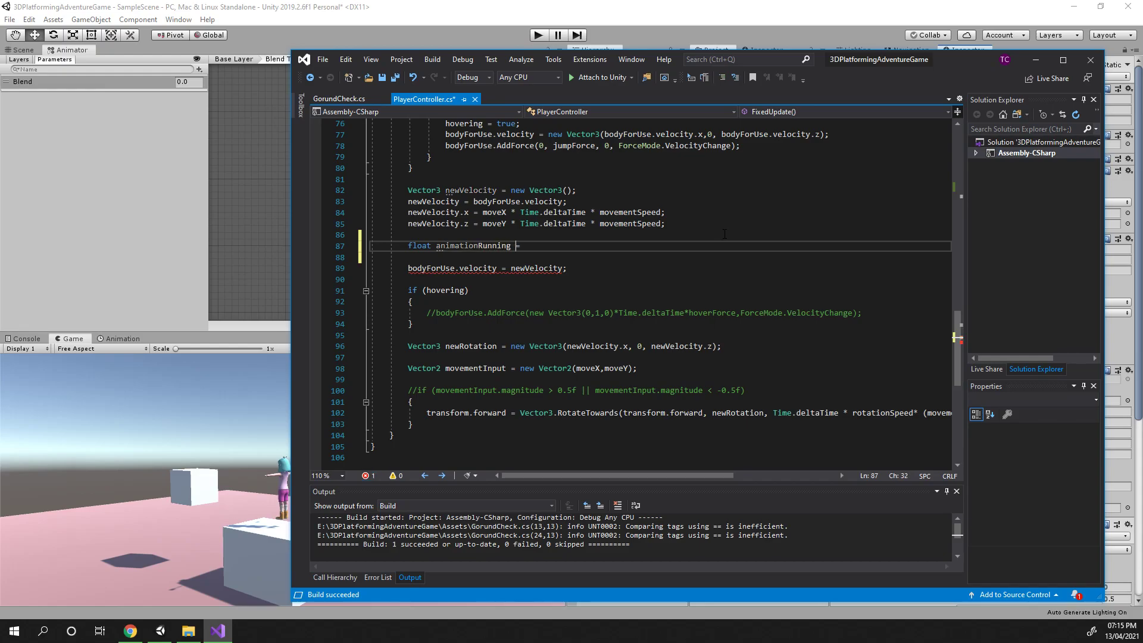
key("BackSpace")
type("peed = movementInput.magnitude")
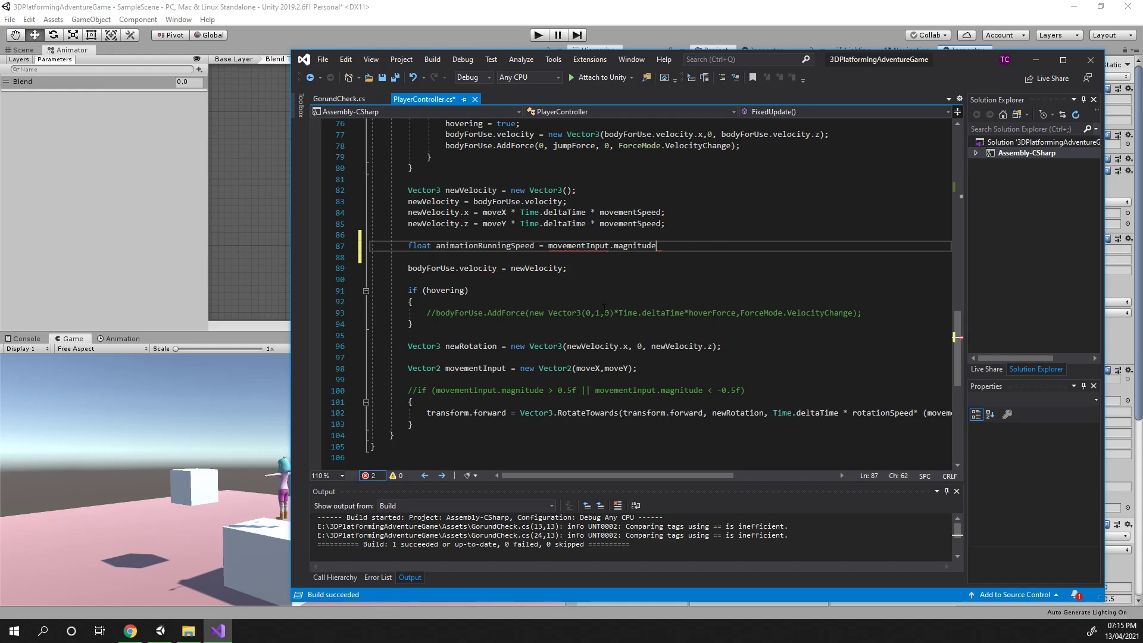
type(";")
key("Down")
key("Down")
key("Down")
key("Down")
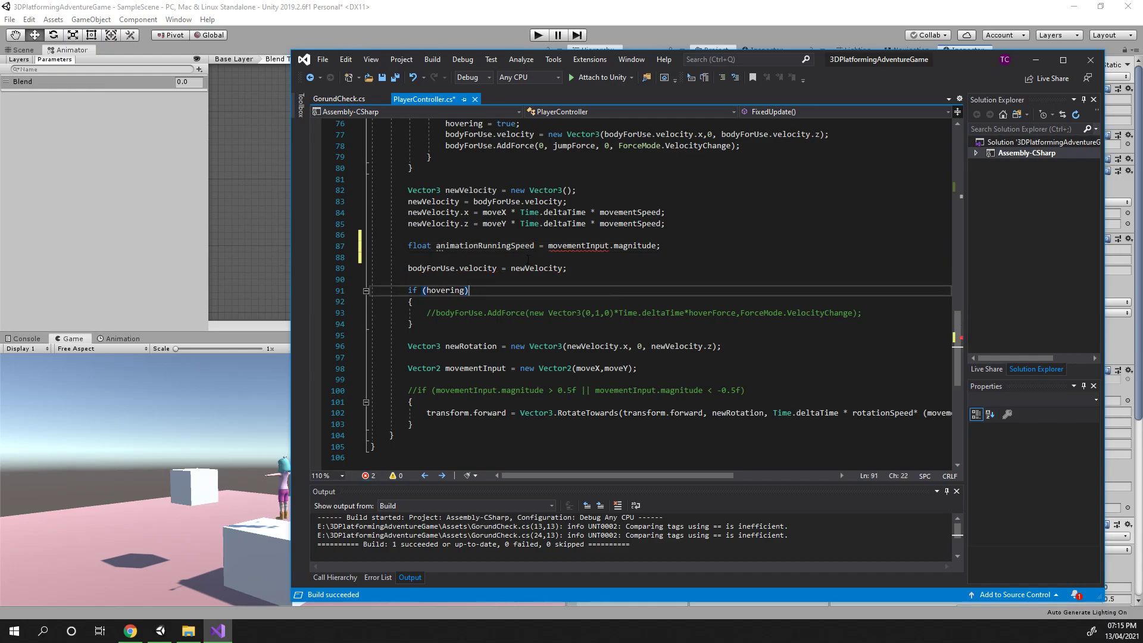
left_click_drag(404, 246, 718, 246)
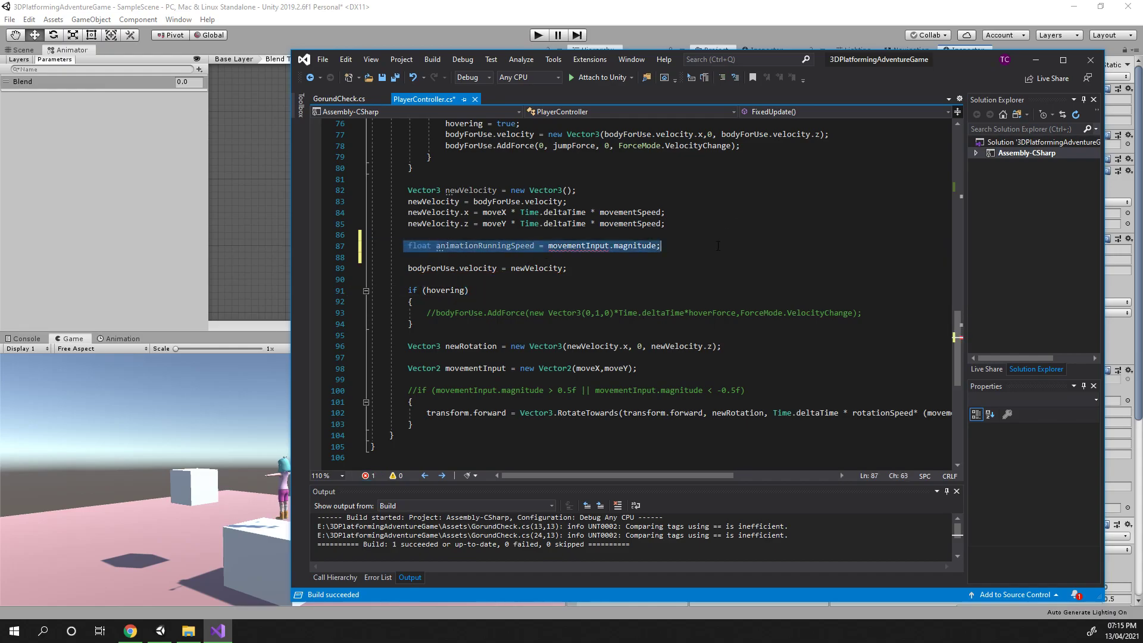
key("ctrl+z")
key("ctrl+z")
key("ctrl+y")
key("ctrl+y")
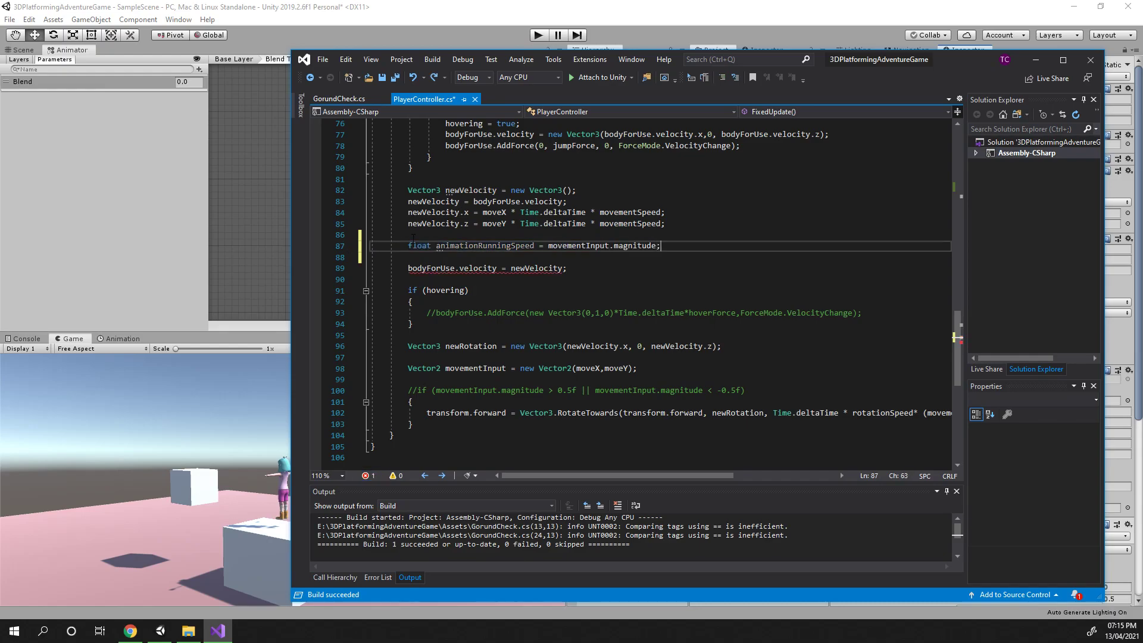
Move the animationRunningSpeed declaration to just below the movementInput declaration
key("Home")
key("shift+Up")
left_click(729, 242, "shift")
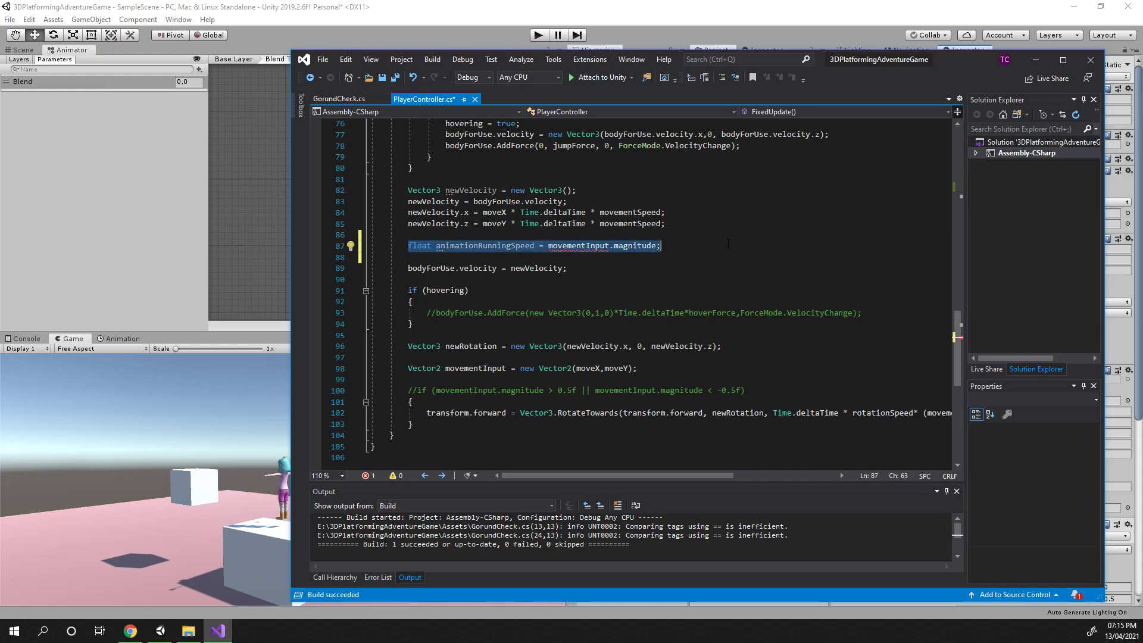
key("ctrl+x")
left_click(468, 358)
key("Down")
key("Down")
key("Return")
key("Return")
key("Up")
key("ctrl+s")
key("ctrl+v")
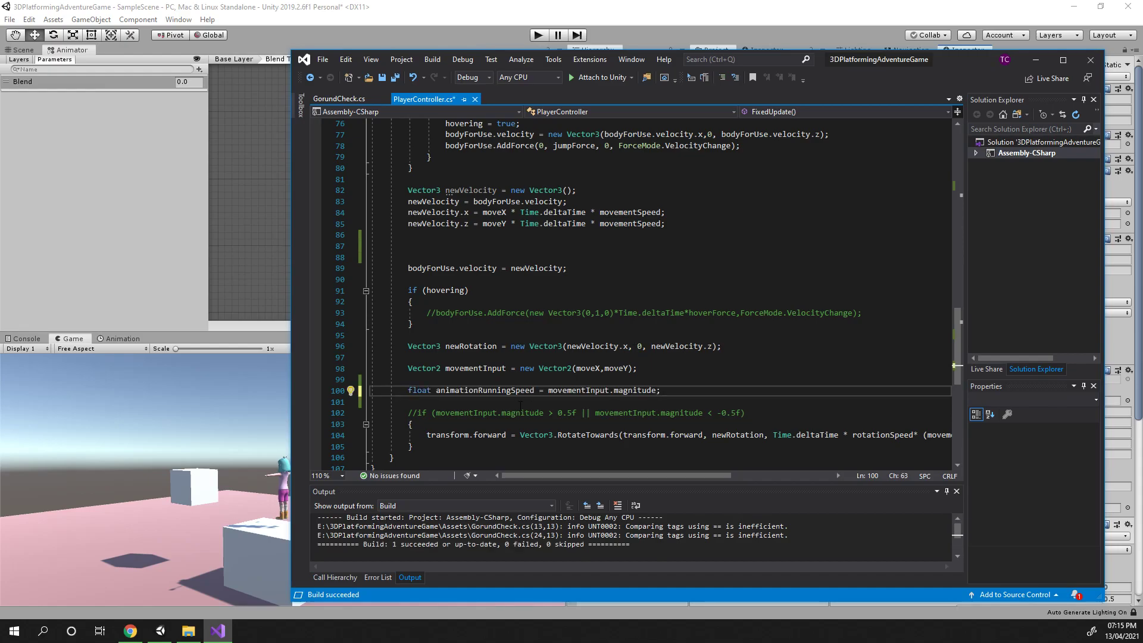
Check the movementInput references and add a blank line below the animationRunningSpeed declaration
scroll(467, 409, "down", 1)
left_click(459, 335)
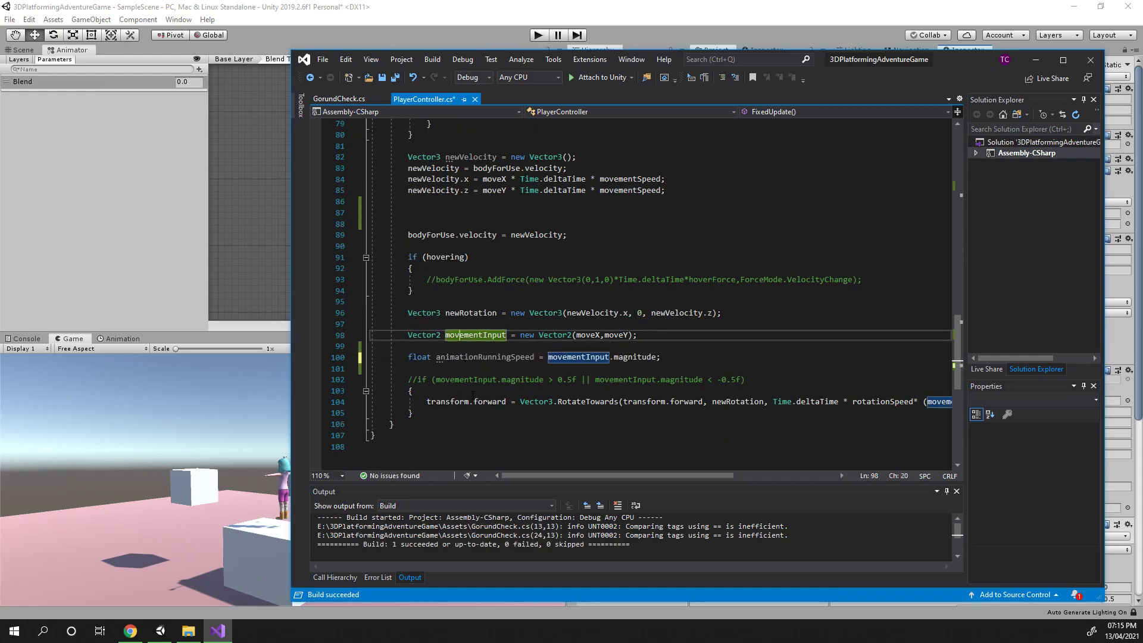
left_click_drag(436, 358, 667, 365)
left_click(628, 357)
left_click(668, 365)
left_click(669, 361)
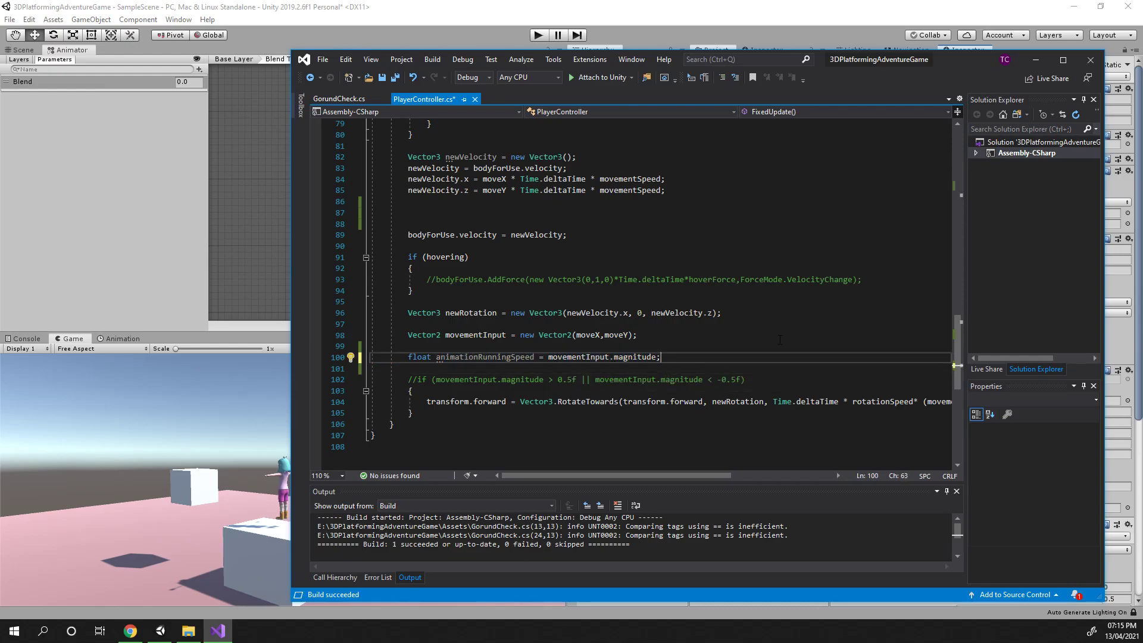
key("Return")
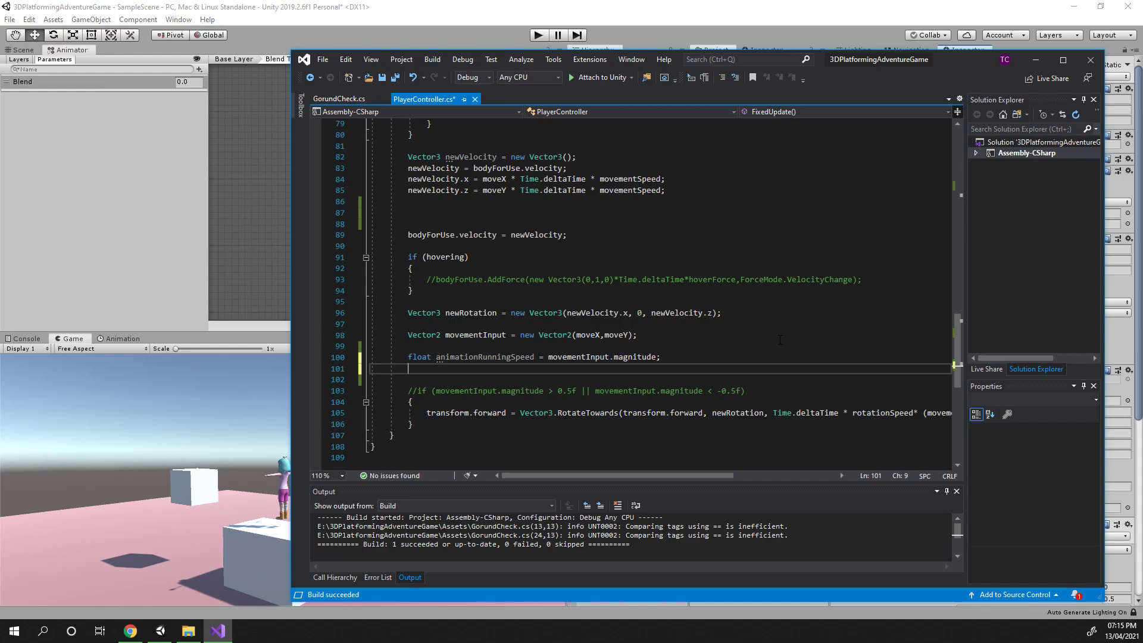
Start a new line below the declaration with the animController reference, chosen from autocomplete
type("controller")
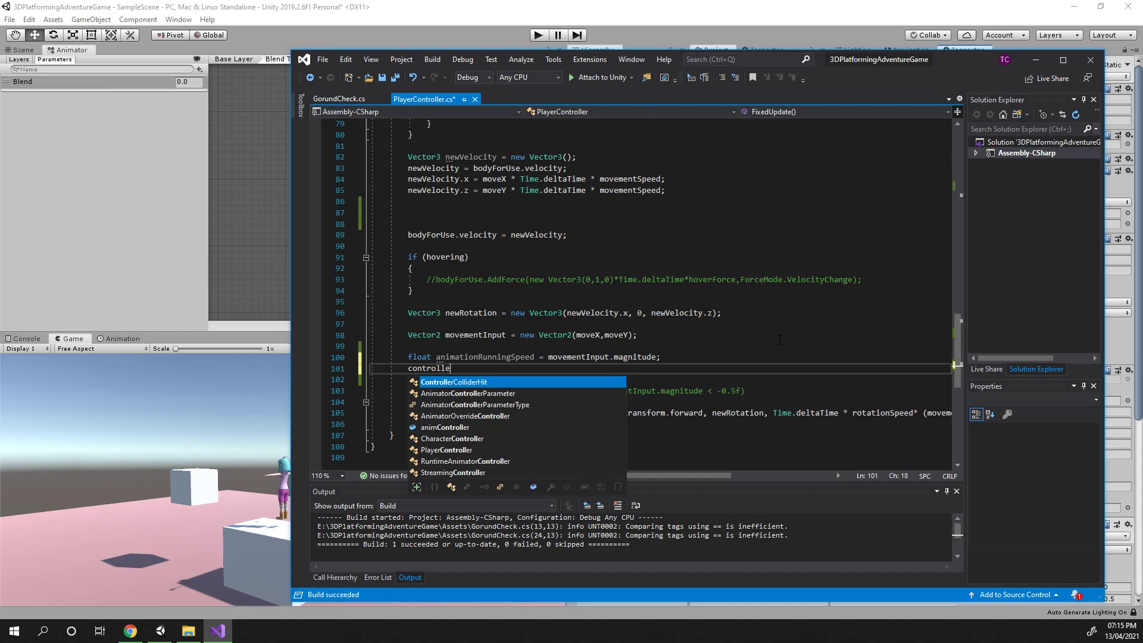
key("Down")
key("Down")
key("Down")
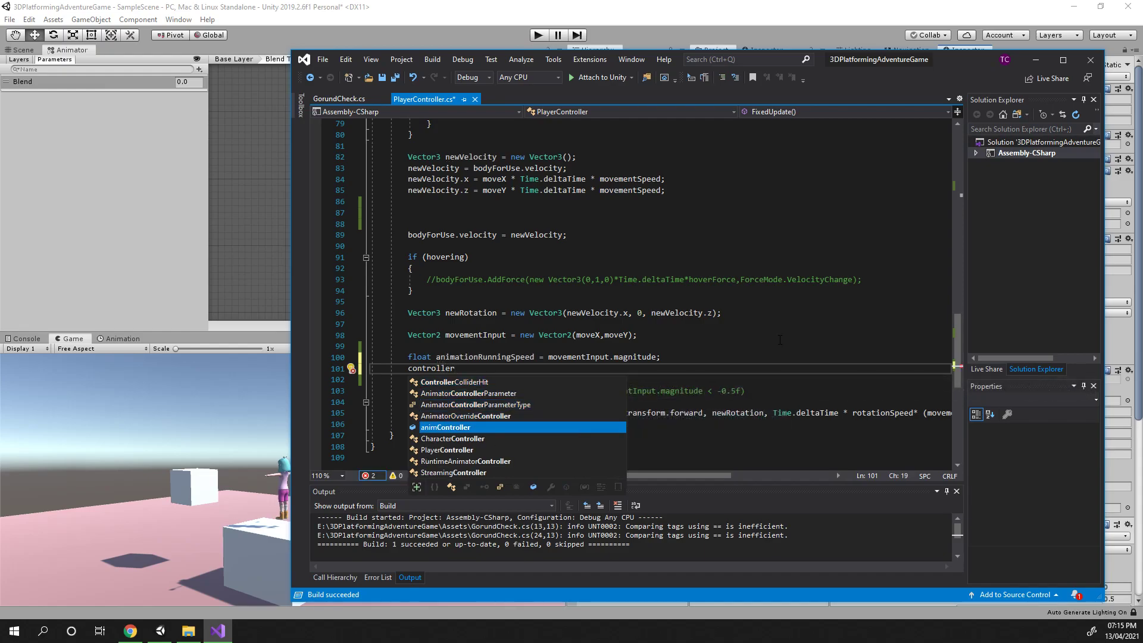
key("Tab")
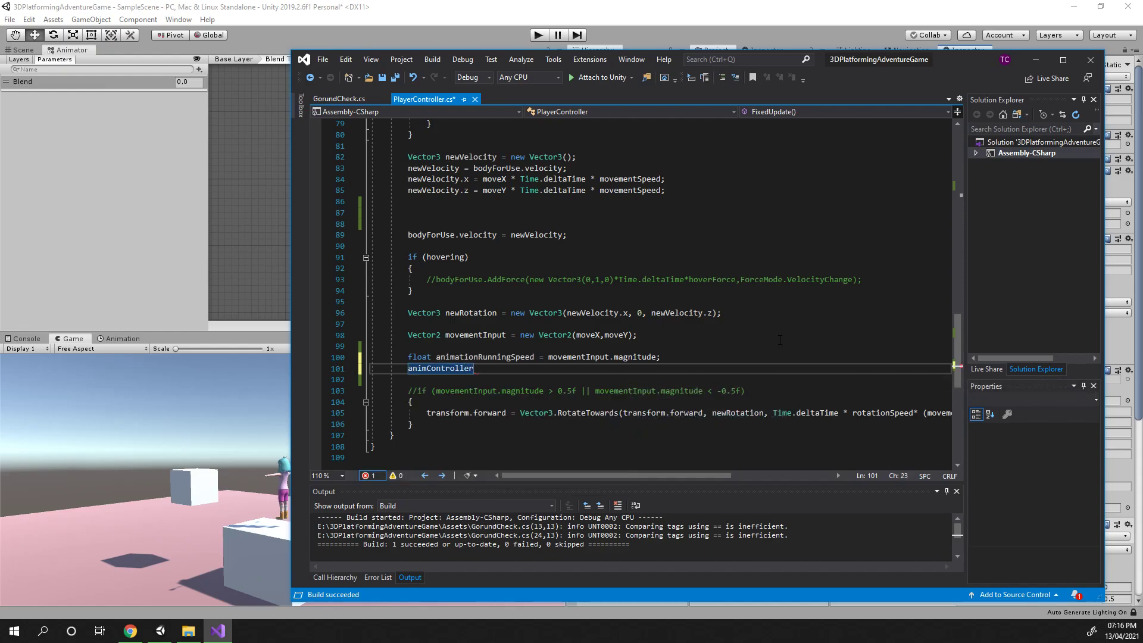
Write the call animController.SetFloat("Blend", ); on that line
type(".blend")
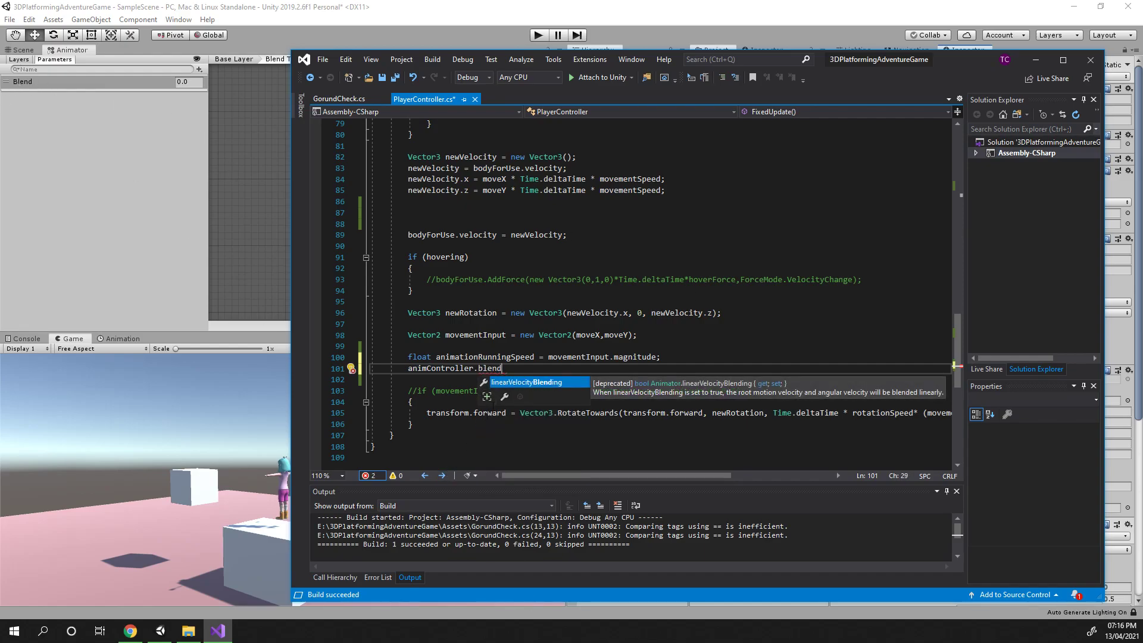
key("shift+Left")
key("shift+Left")
key("shift+Left")
key("shift+Left")
key("shift+Left")
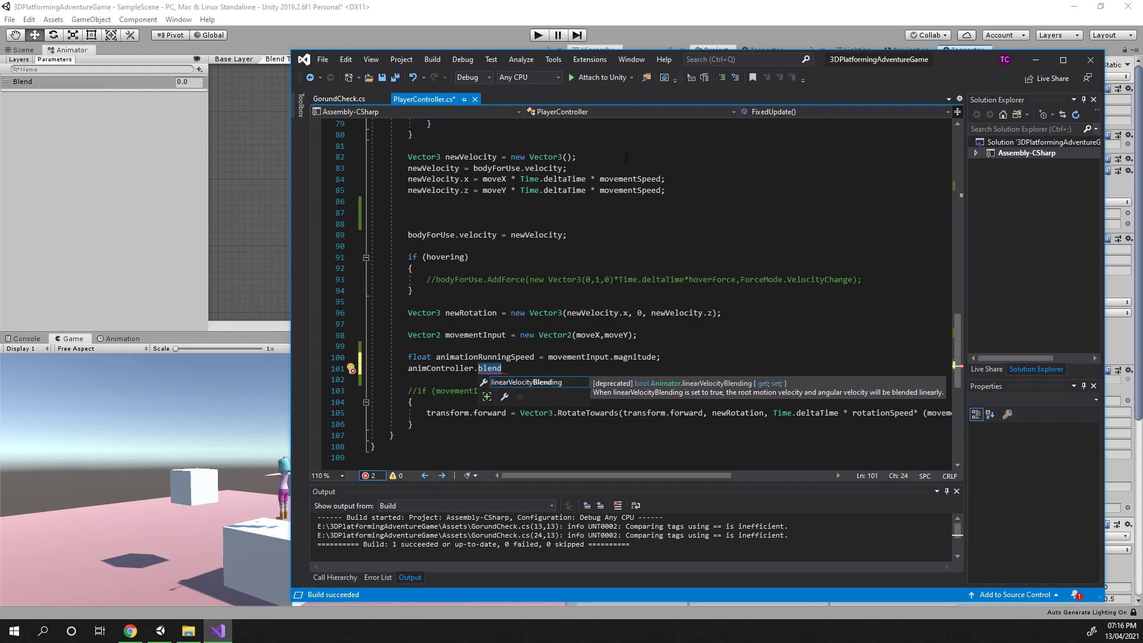
type("Set")
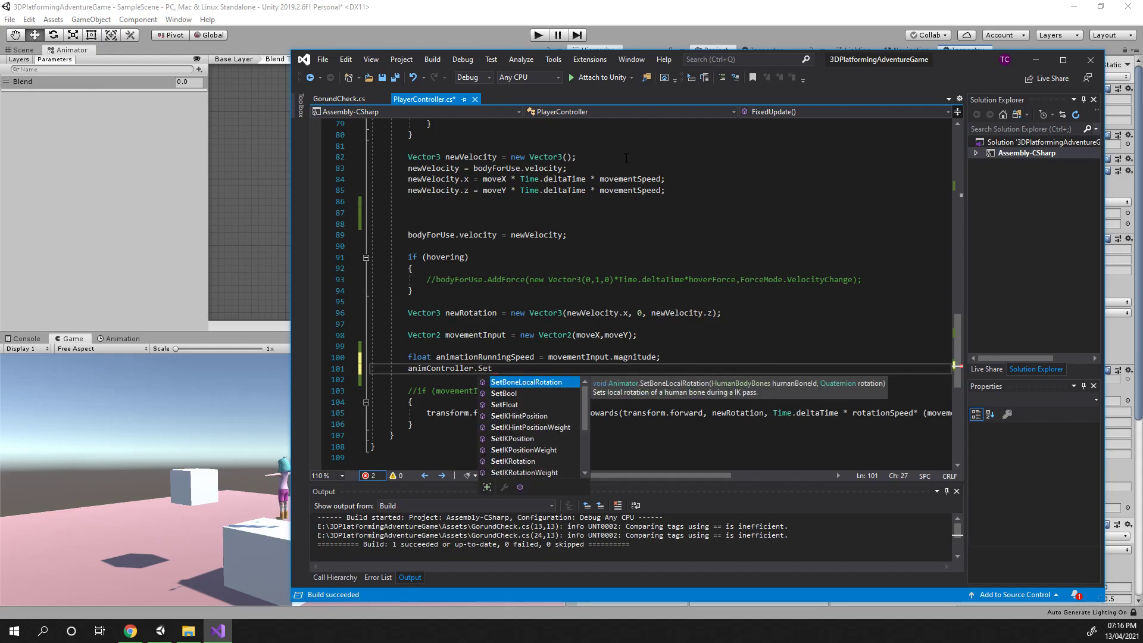
key("Tab")
type("();")
key("Left")
key("Left")
type(",")
key("Left")
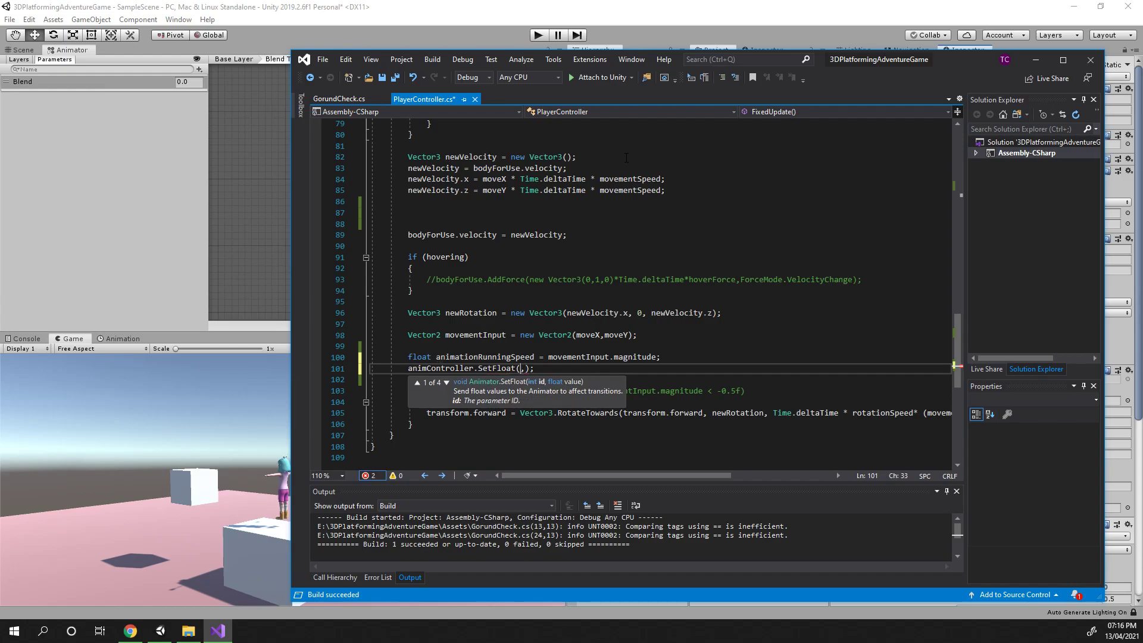
type("\"Blend")
key("Right")
key("Right")
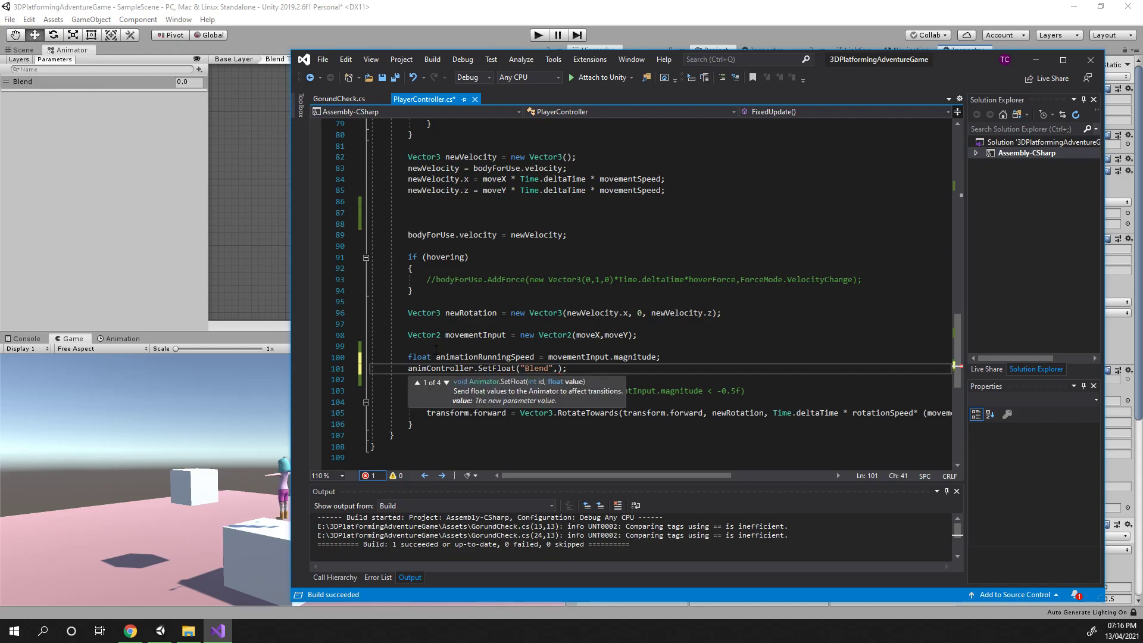
Copy animationRunningSpeed into the SetFloat call as its second argument and save the script
left_click_drag(435, 357, 526, 350)
double_click(523, 357)
key("ctrl+c")
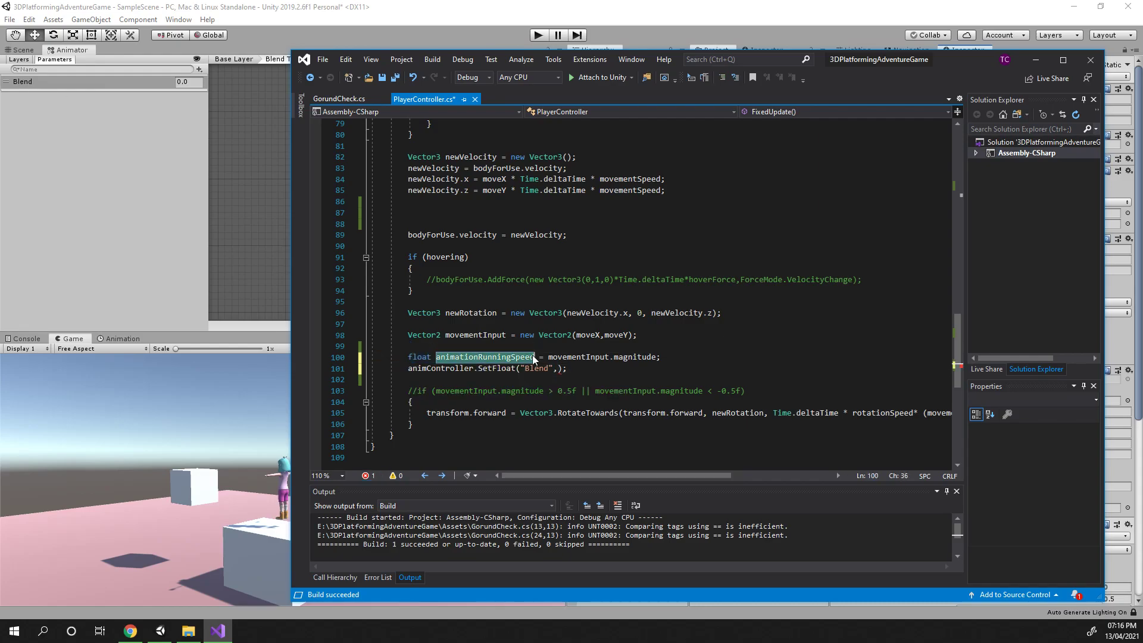
left_click(557, 369)
key("ctrl+v")
left_click(734, 372)
key("ctrl+s")
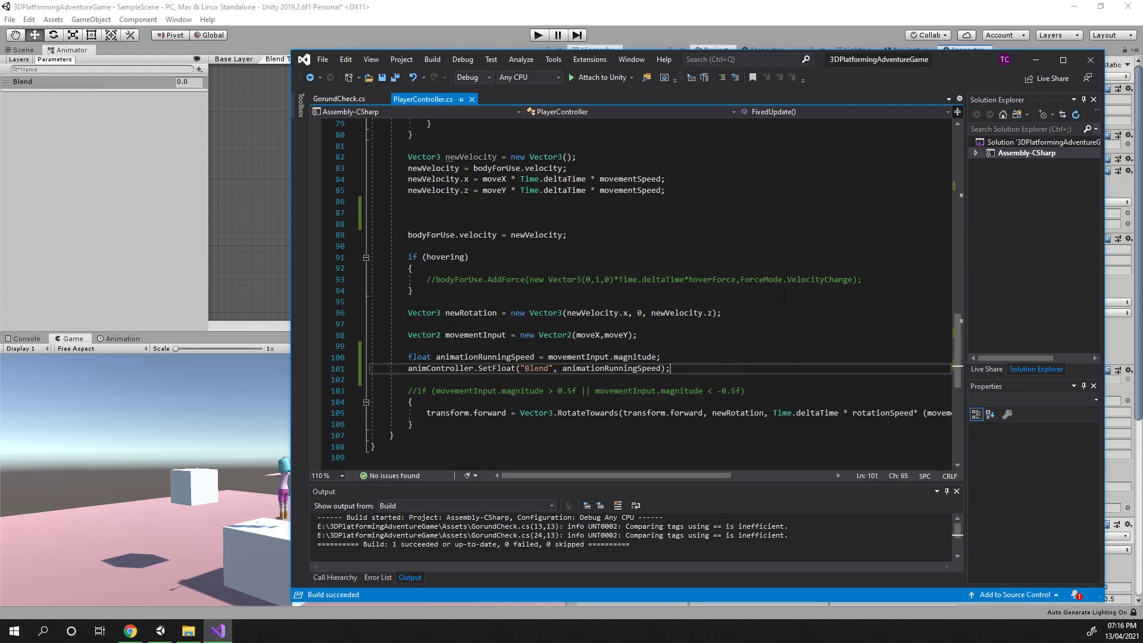
Switch to Unity, enter Play mode and move the character in all directions to test the idle-running blend
left_click(1036, 60)
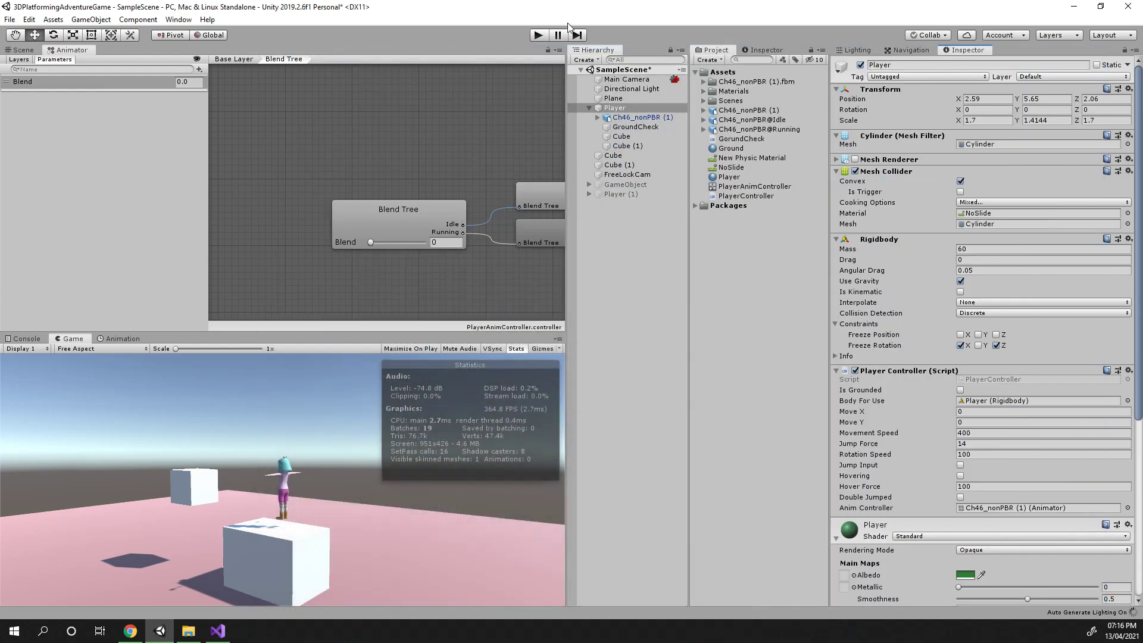
left_click(537, 36)
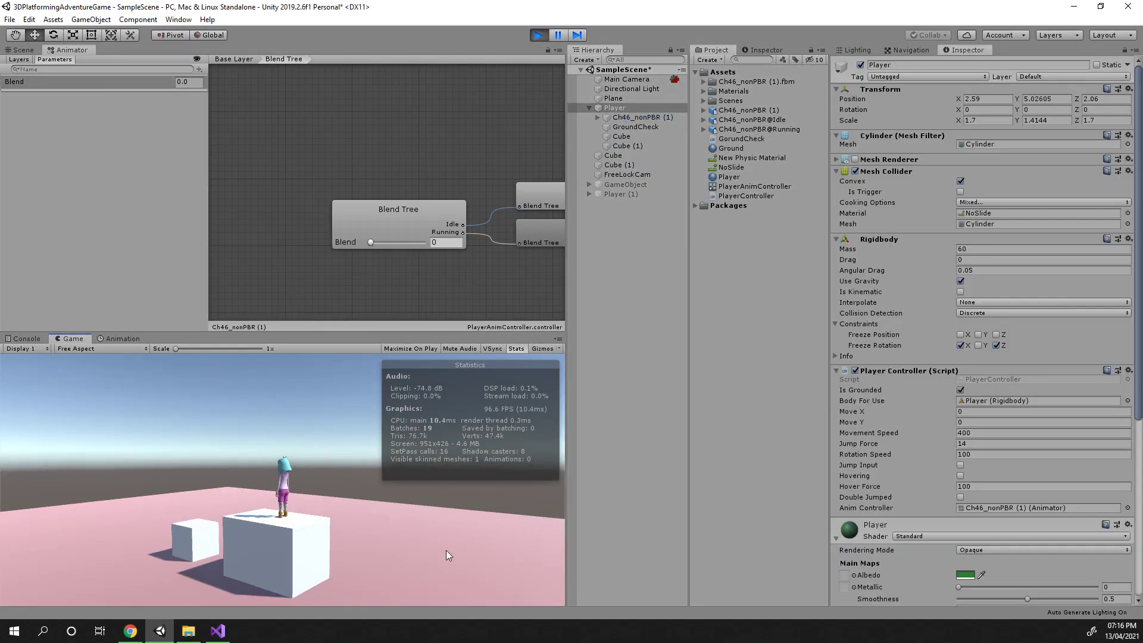
key("s")
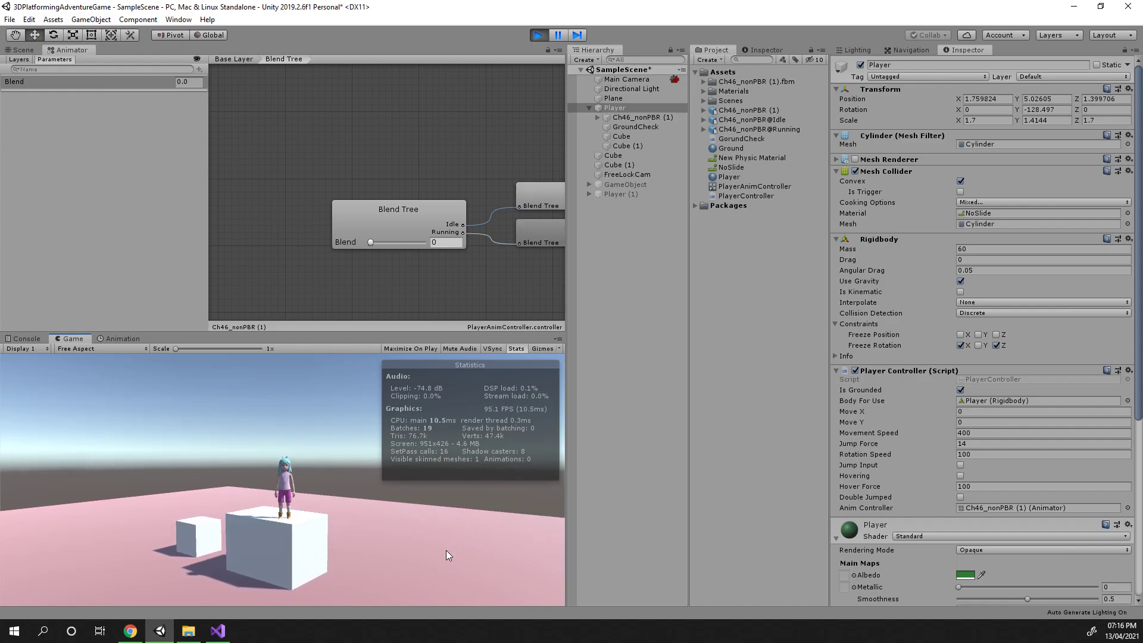
key("a")
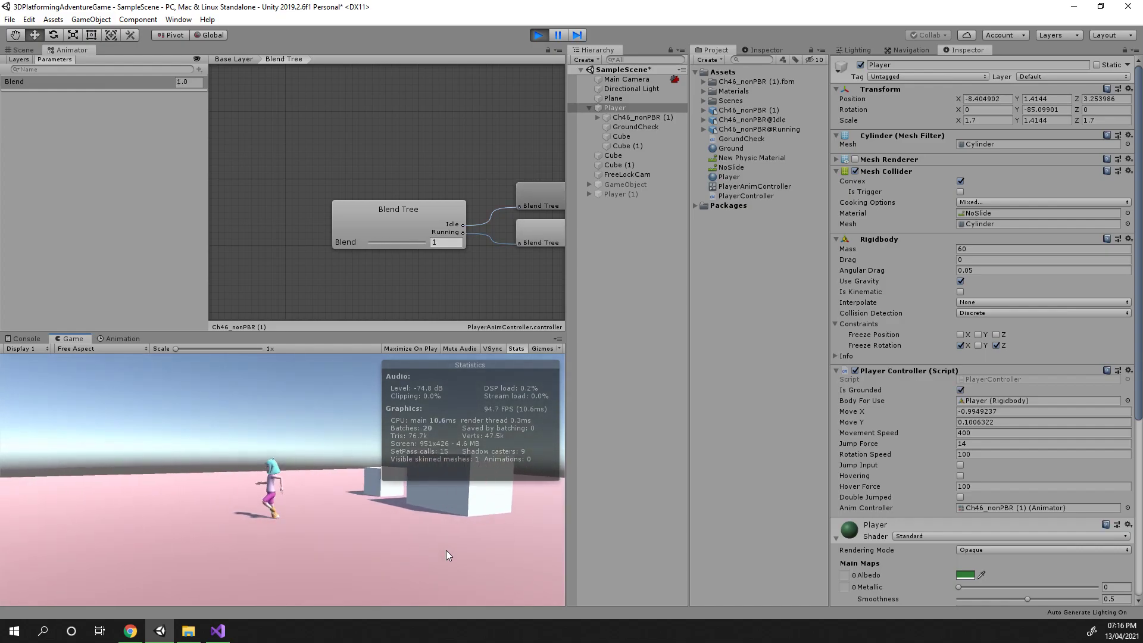
key("s")
key("d")
key("s")
key("d")
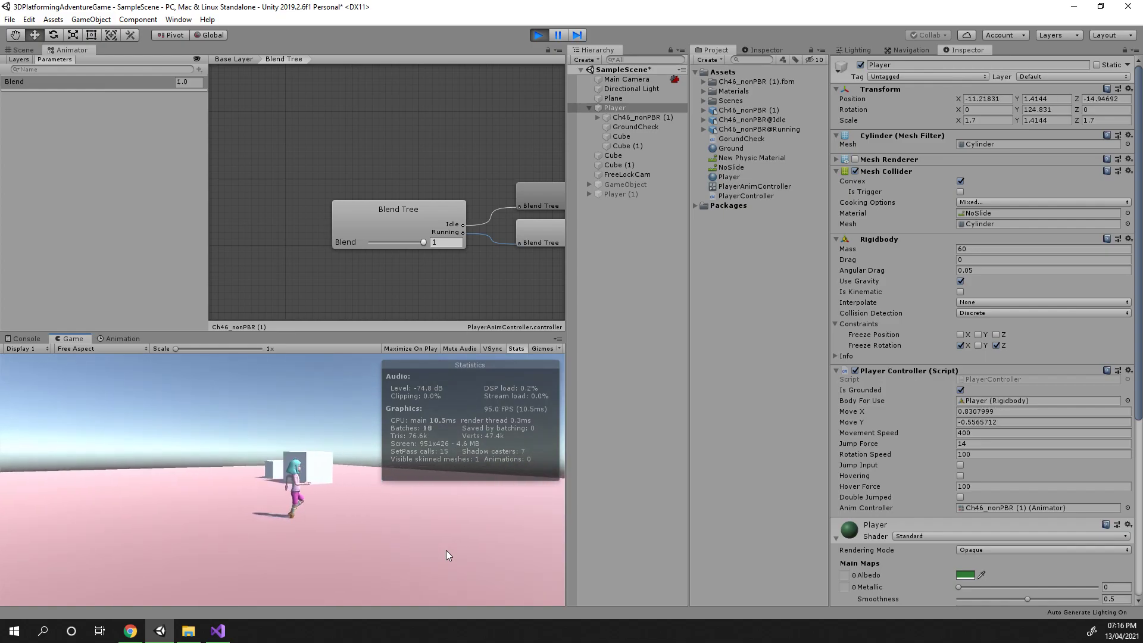
key("d")
key("d")
key("w")
key("a")
key("a")
key("a")
key("a")
key("d")
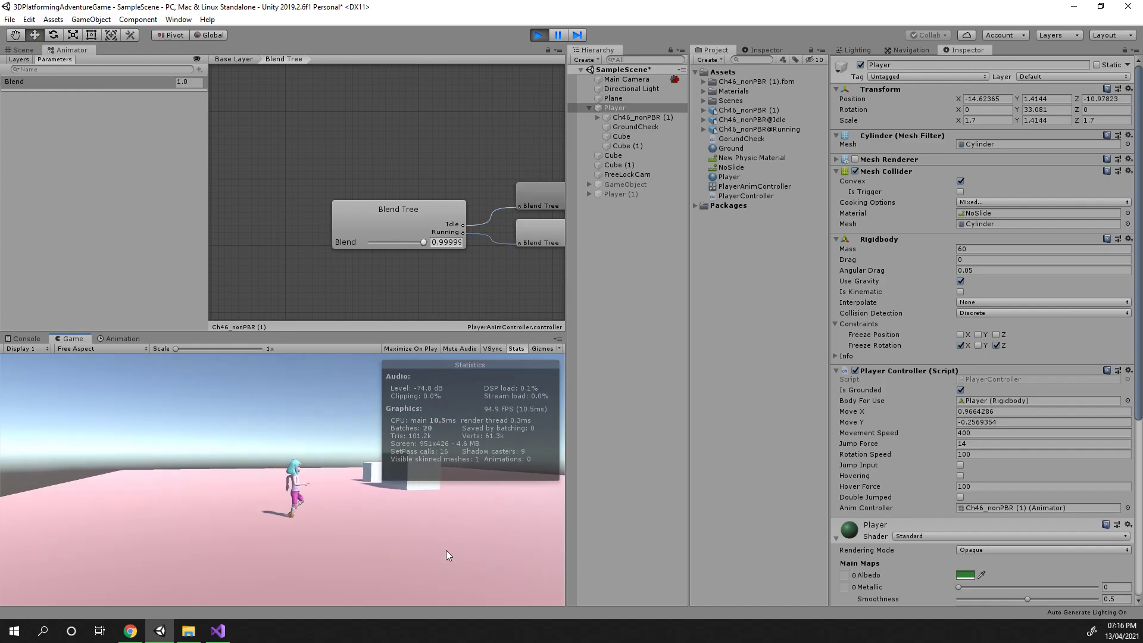
key("a")
key("d")
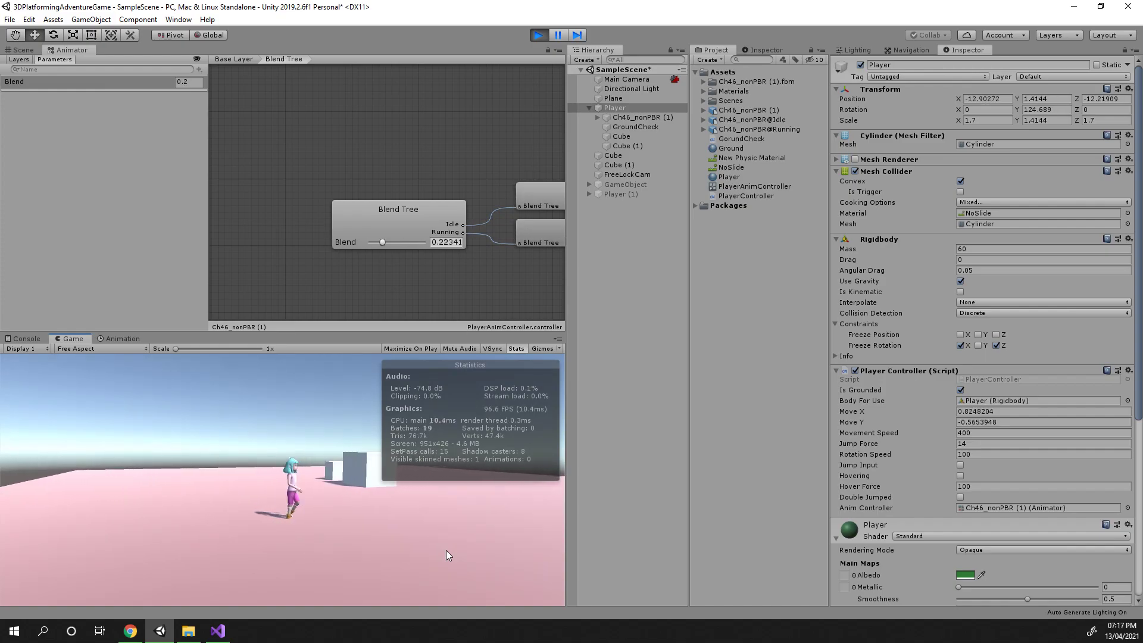
key("d")
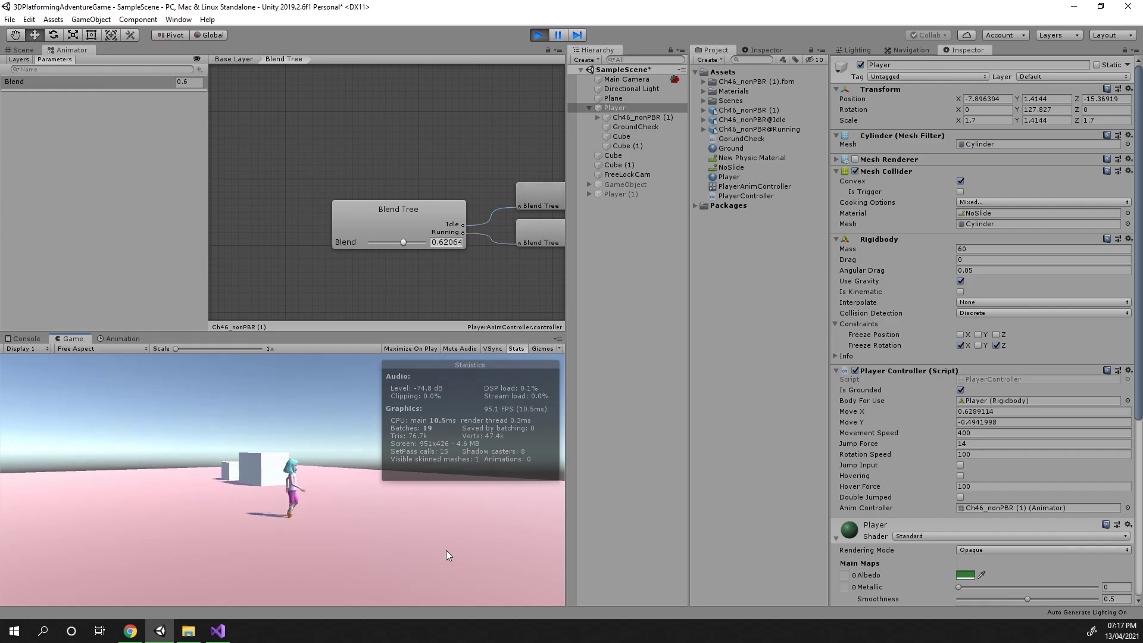
key("d")
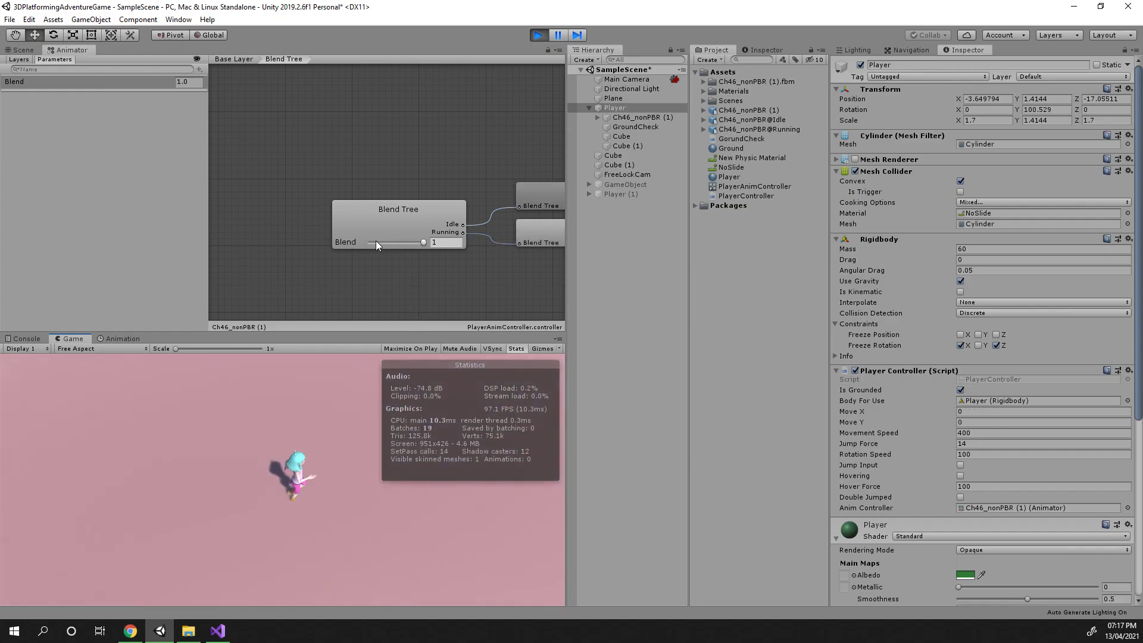
key("d")
key("a")
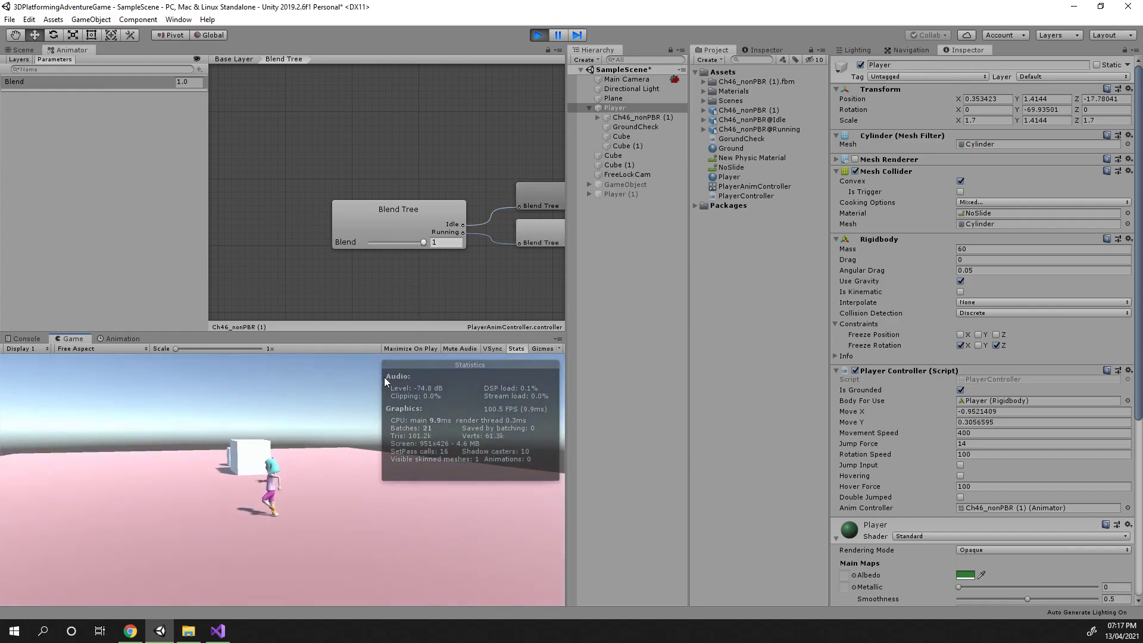
key("s")
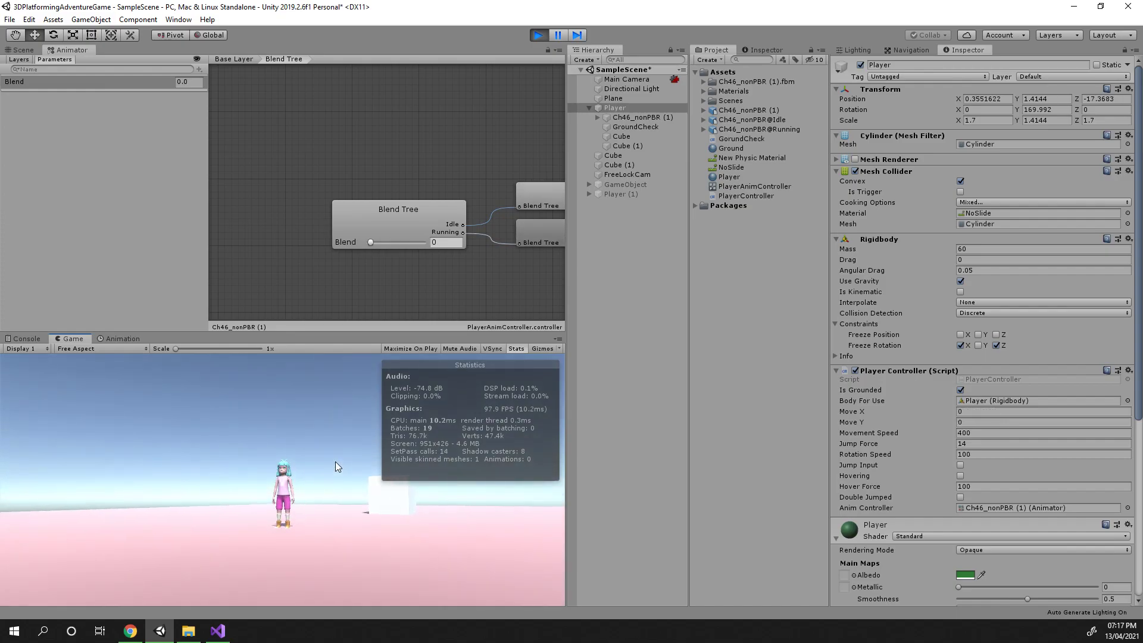
key("a")
key("s")
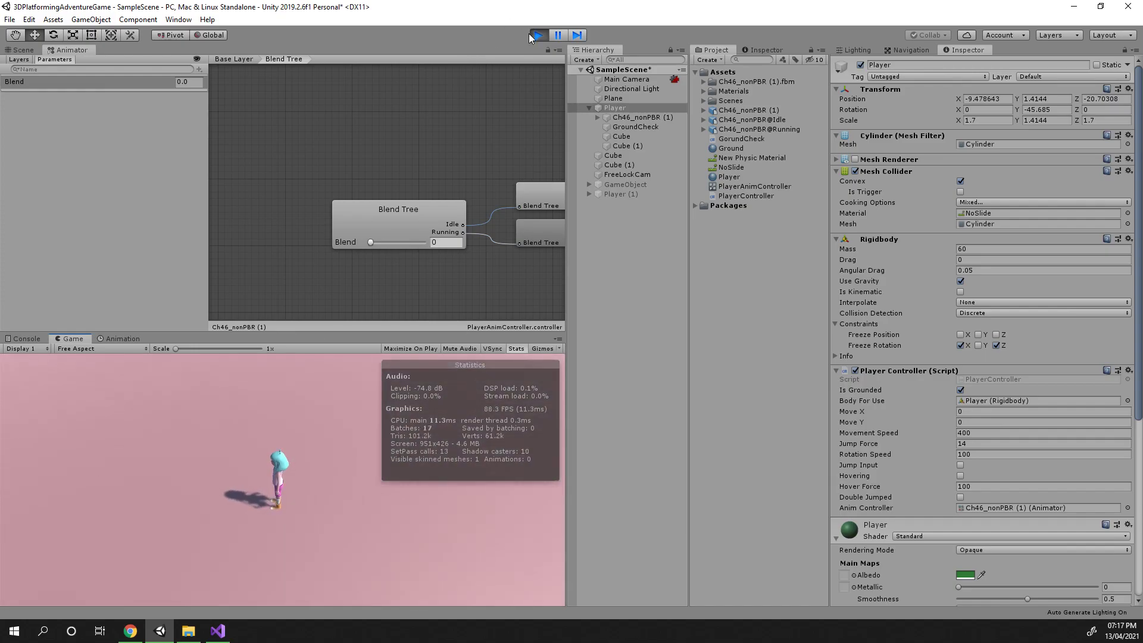
Stop Play mode, then enable Loop Time on the Ch46_nonPBR@Idle animation clip and apply it
left_click(535, 36)
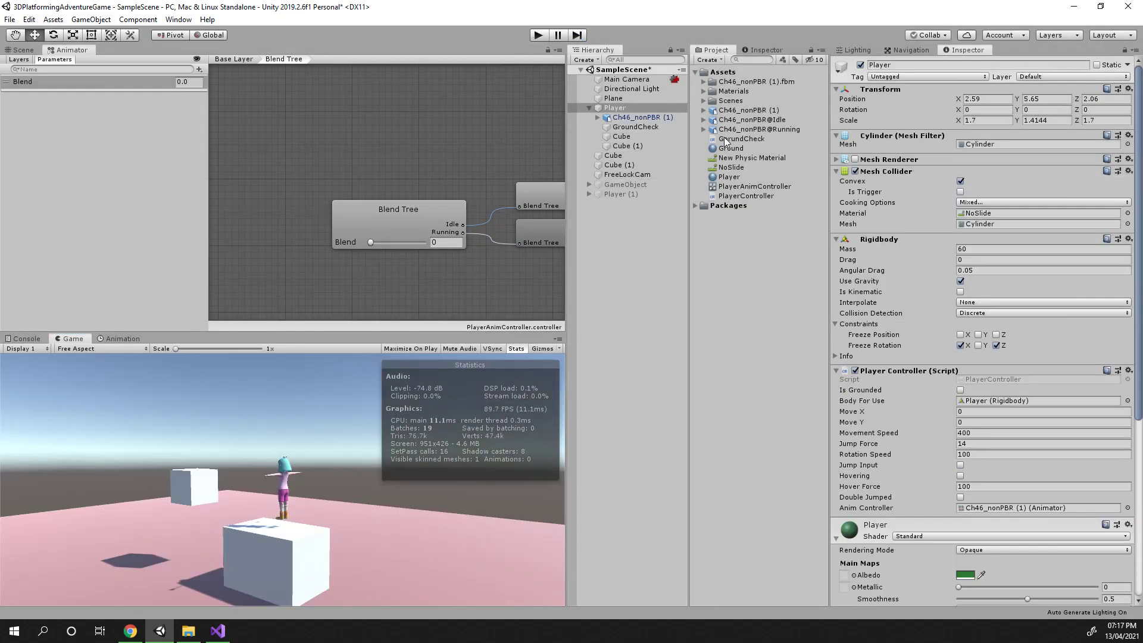
left_click(736, 121)
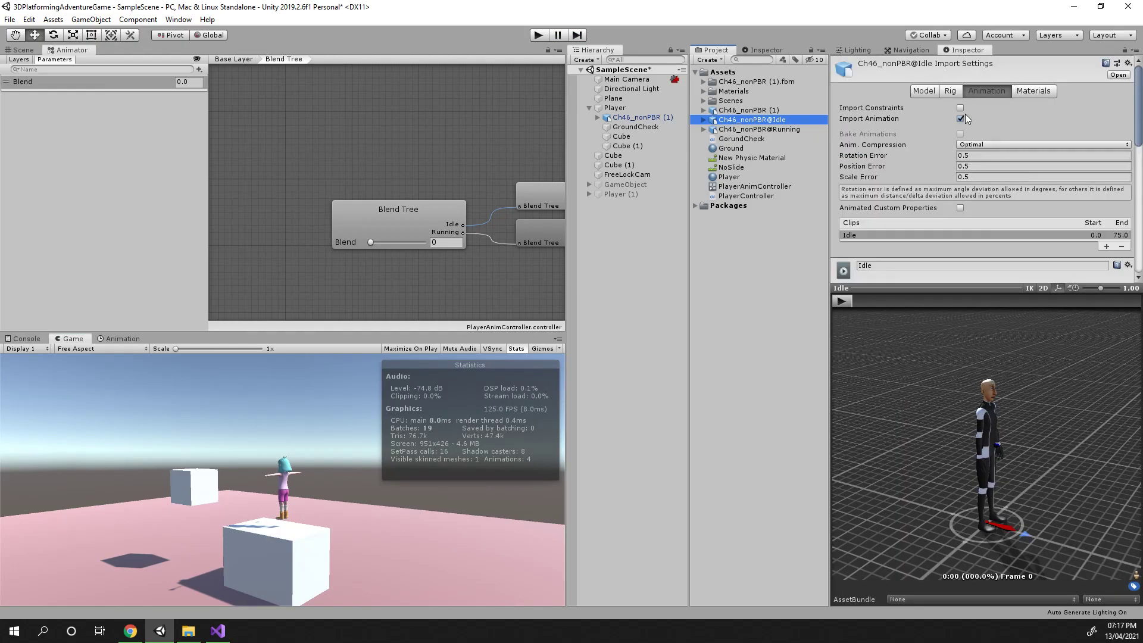
scroll(895, 189, "down", 4)
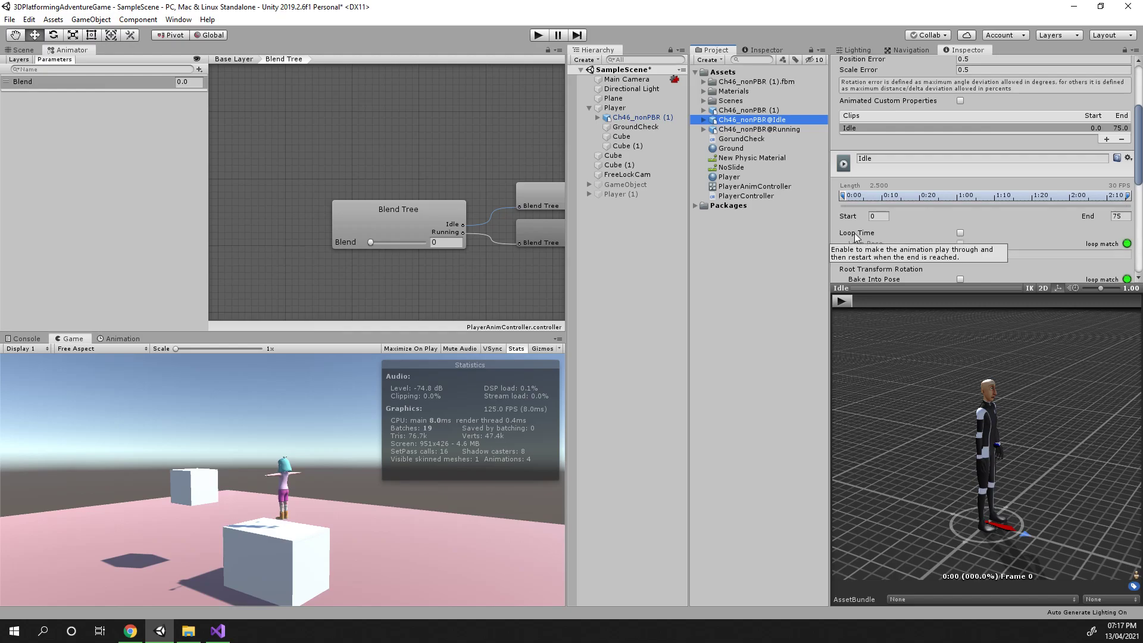
left_click(960, 233)
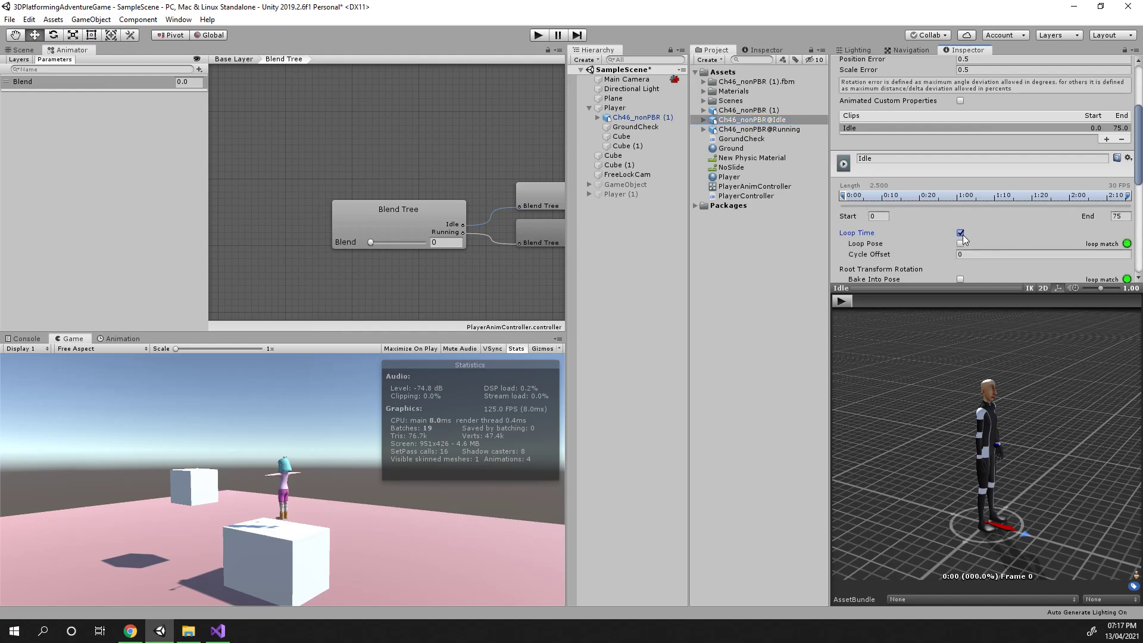
scroll(944, 238, "down", 3)
left_click(840, 299)
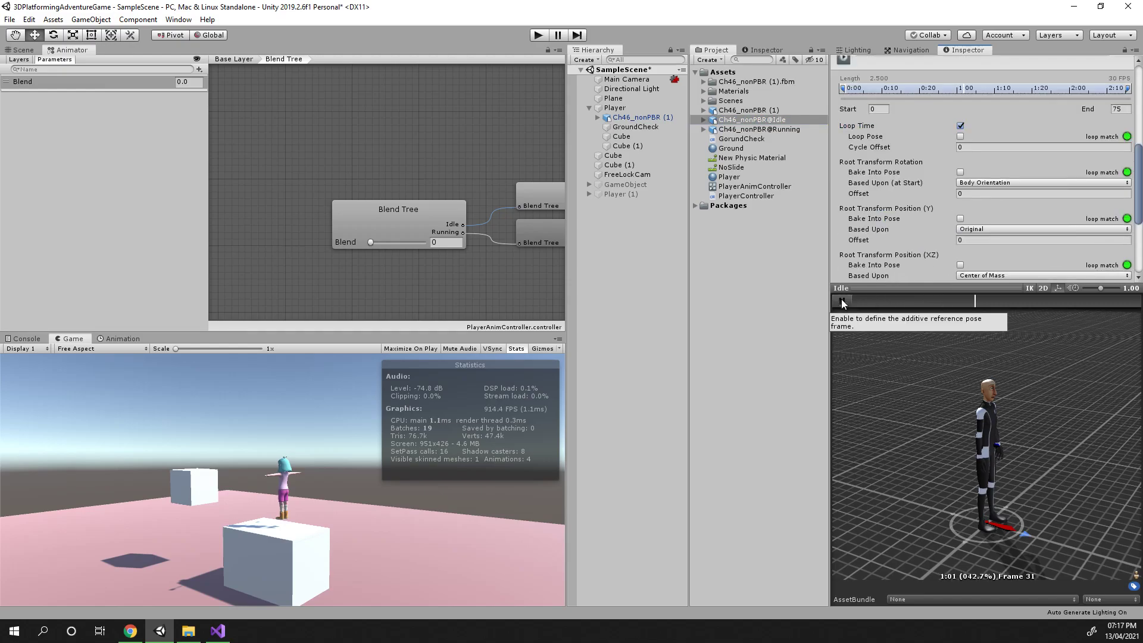
left_click(840, 299)
scroll(1054, 241, "down", 4)
left_click(1117, 273)
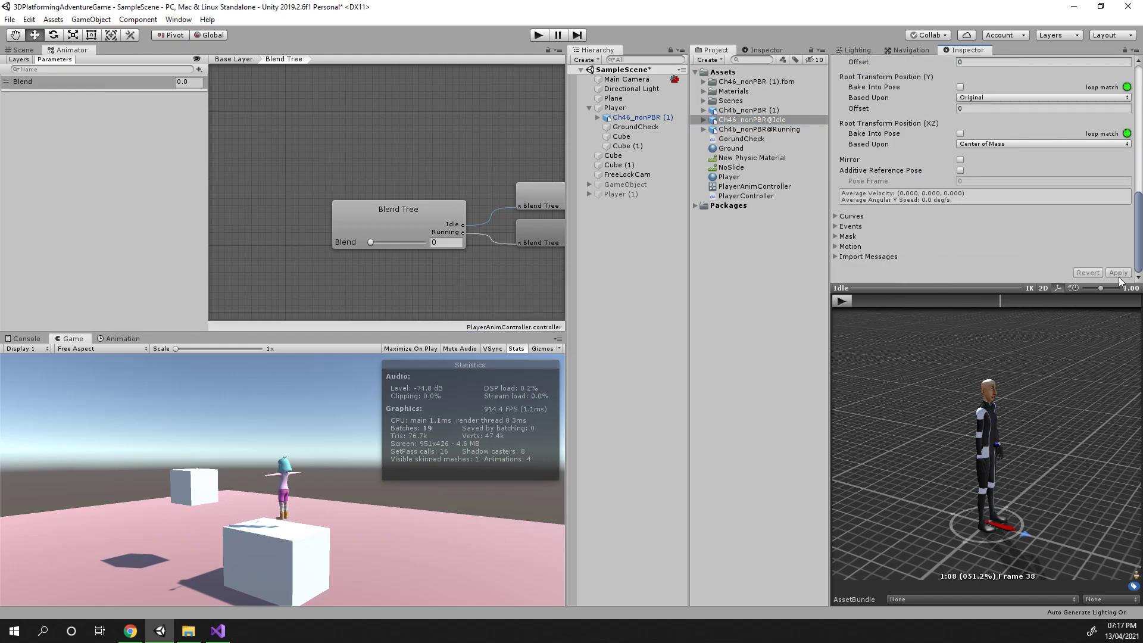
Enable Loop Time on the Ch46_nonPBR@Running animation clip and apply it
left_click(716, 128)
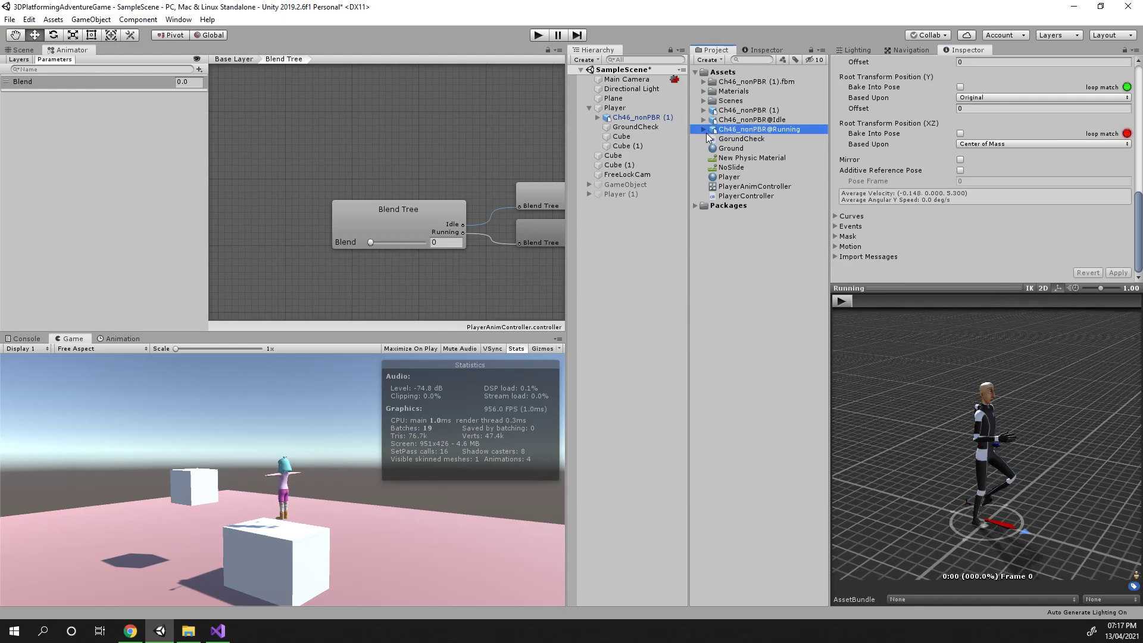
left_click(704, 131)
scroll(968, 128, "up", 6)
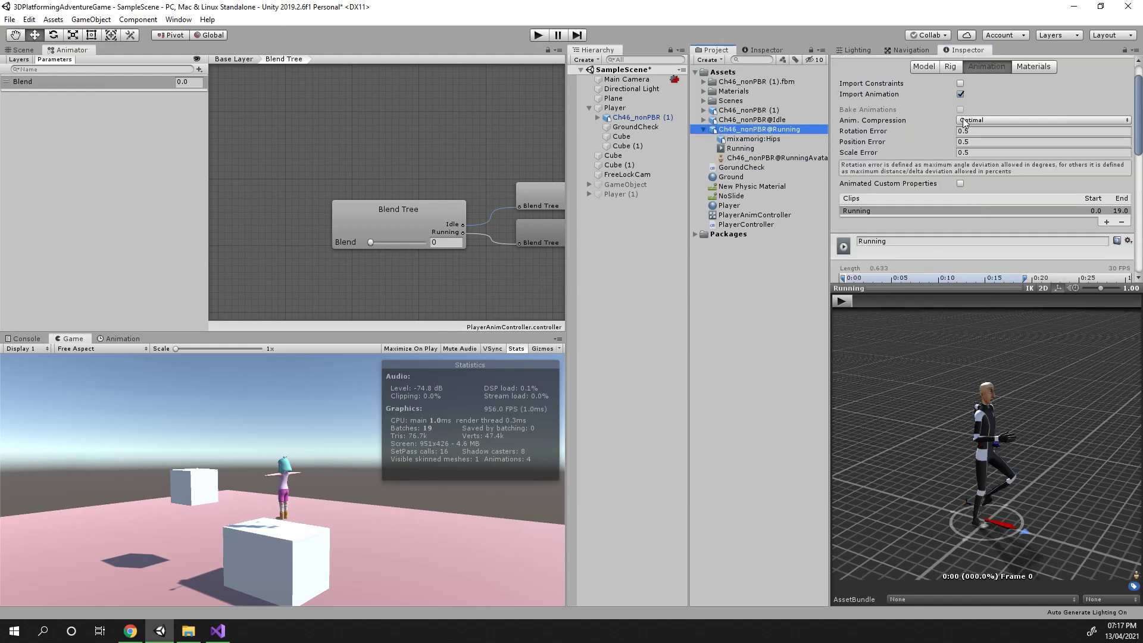
scroll(967, 128, "up", 2)
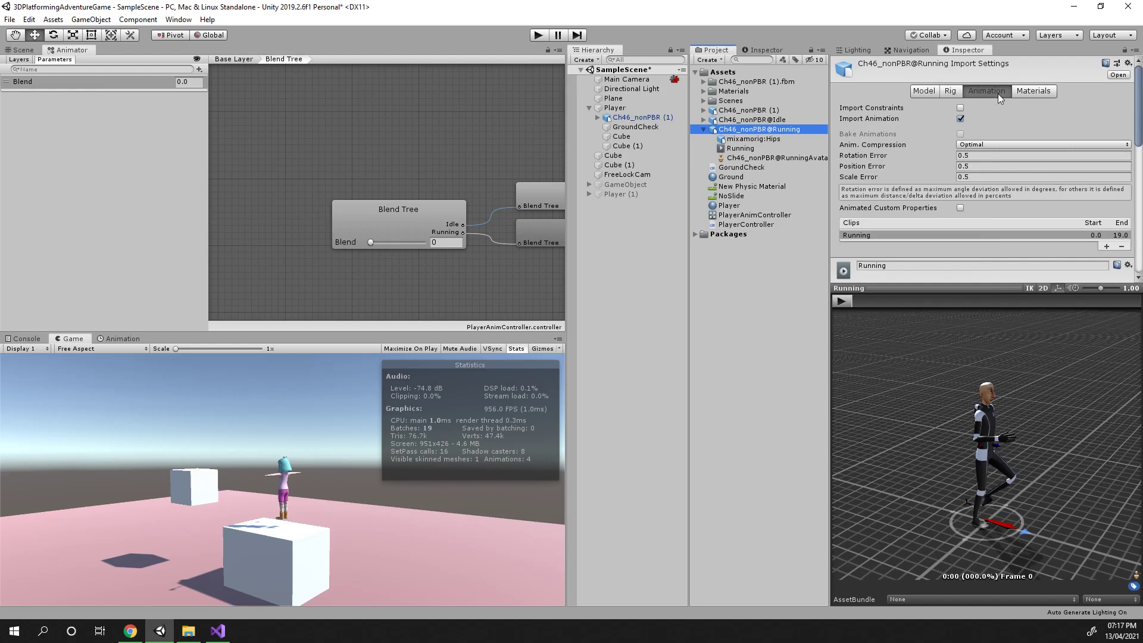
scroll(994, 123, "down", 8)
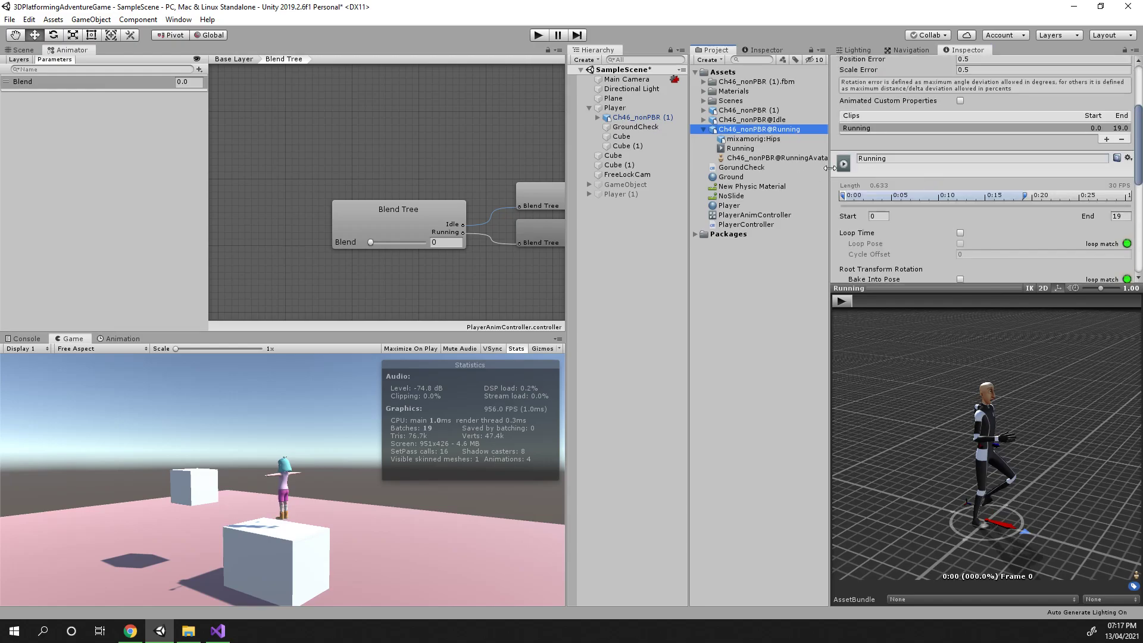
left_click(960, 233)
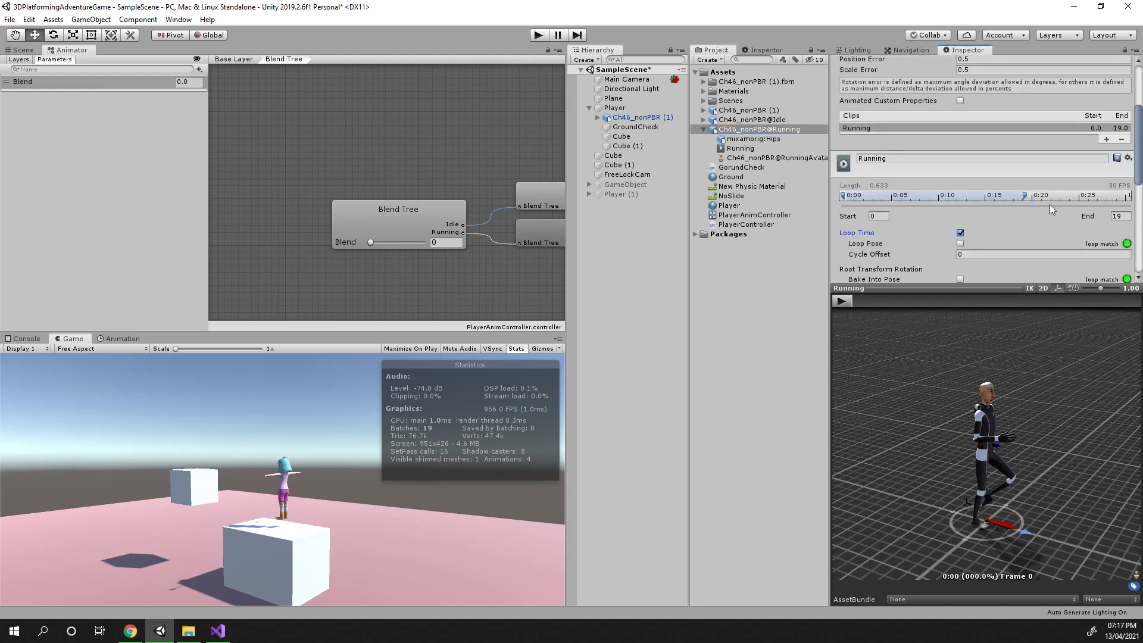
scroll(1108, 263, "down", 15)
left_click(1117, 273)
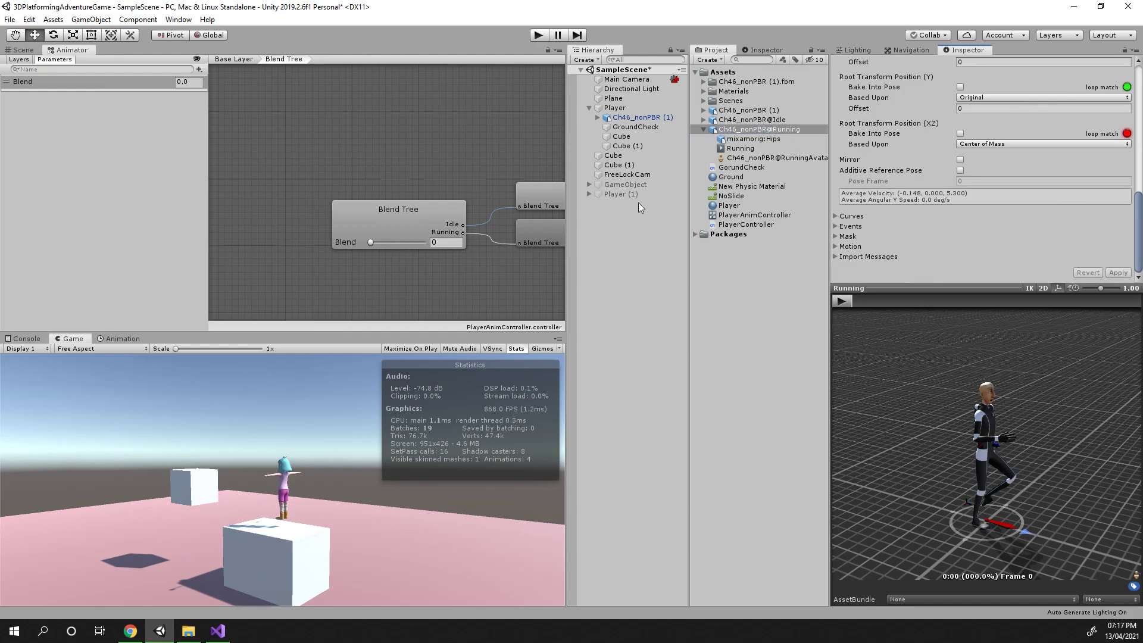
Enter Play mode and move the character left, right and back to test the looping animations
left_click(539, 35)
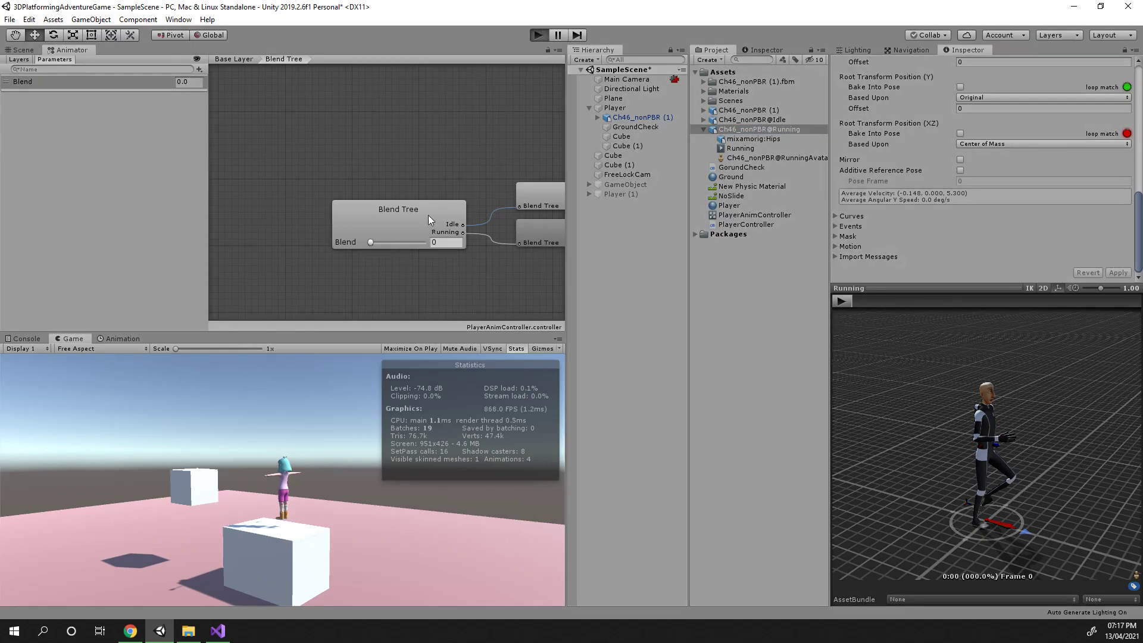
key("a")
key("d")
key("a")
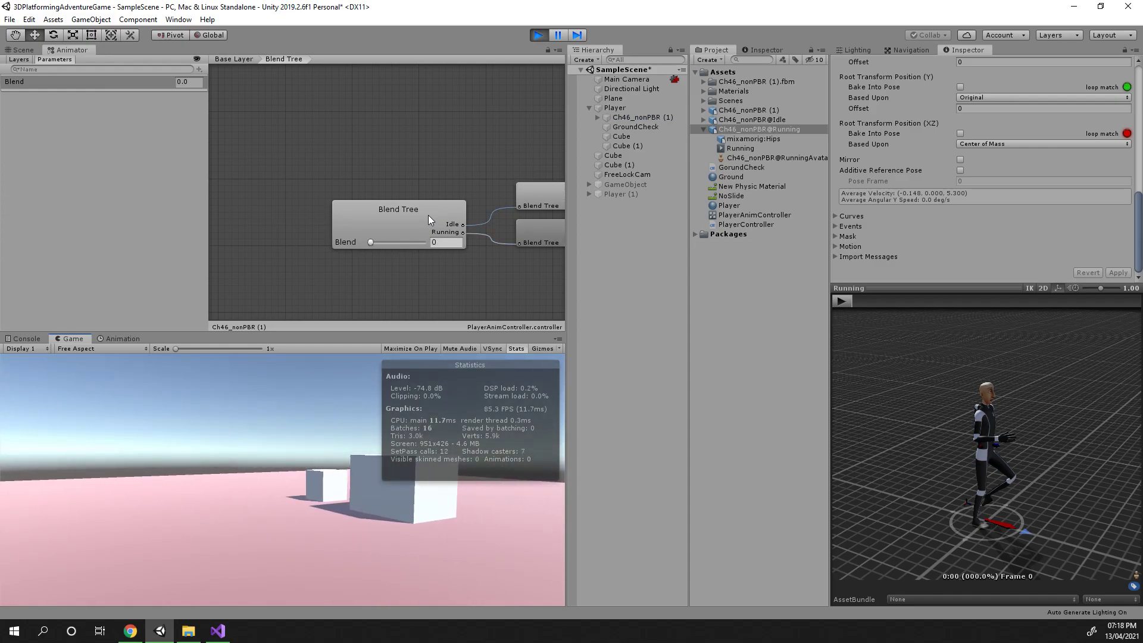
left_click(539, 34)
left_click(539, 34)
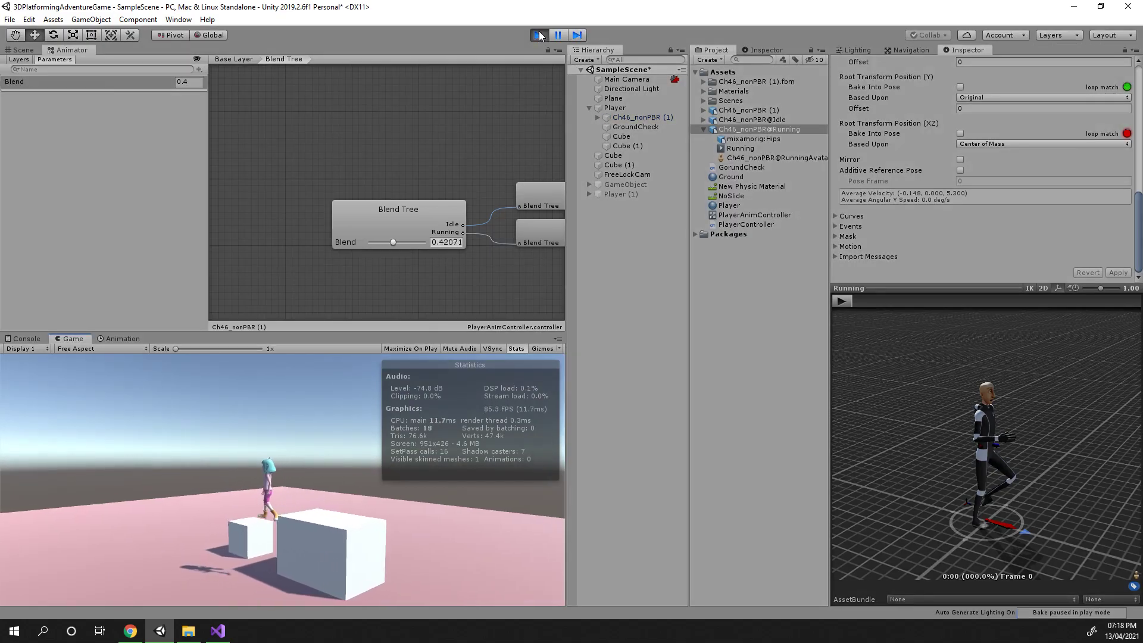
key("a")
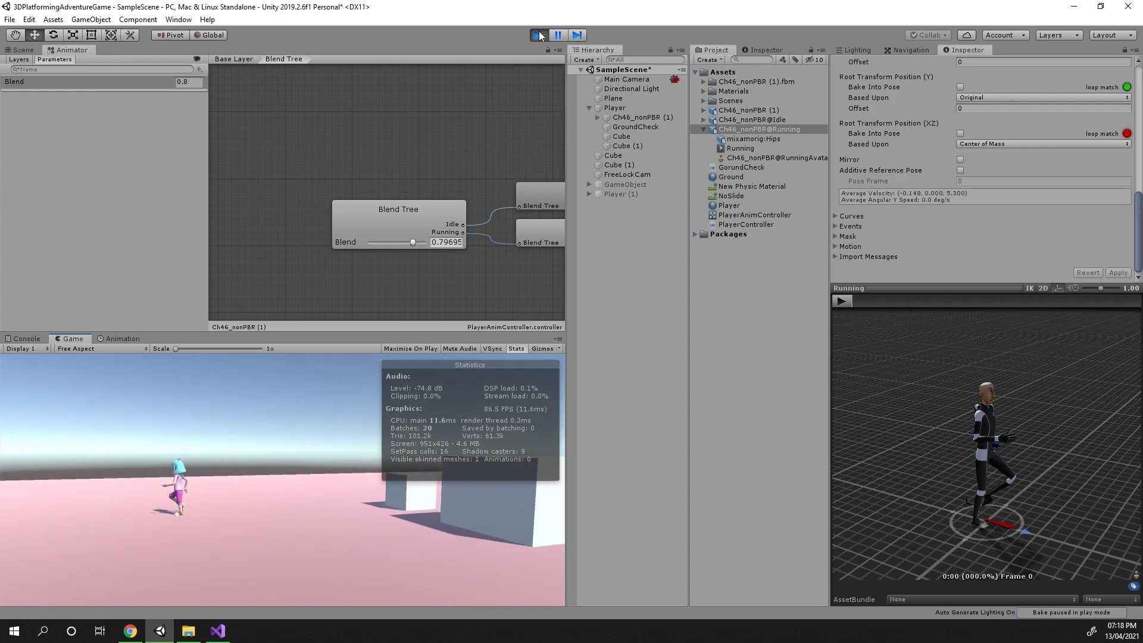
key("s")
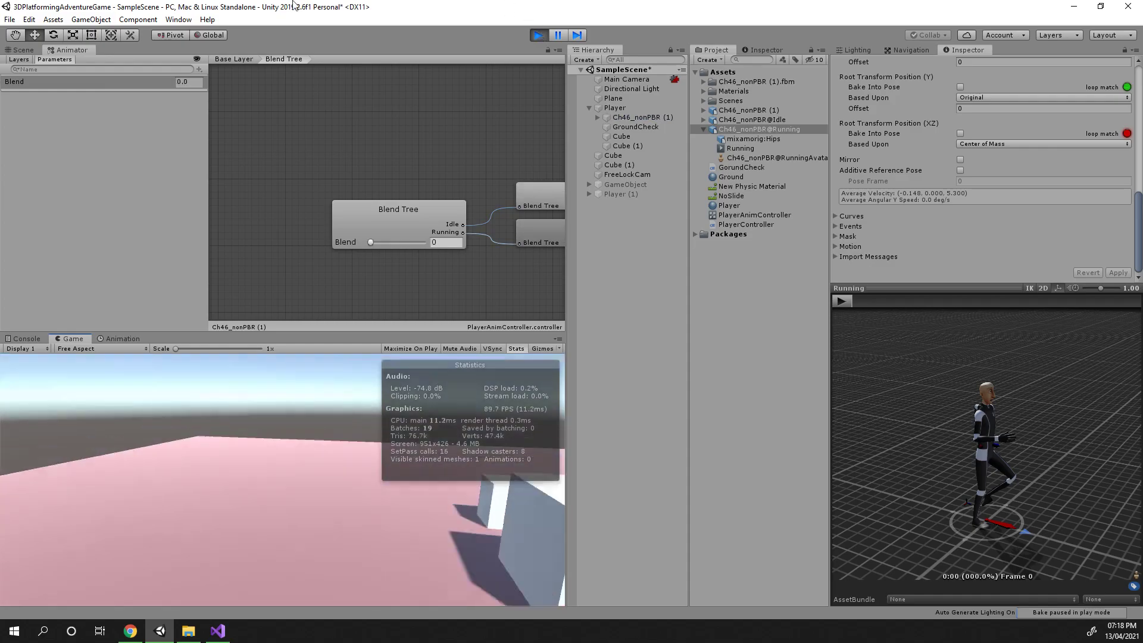
Examine the running character in the Scene view while Play mode continues
left_click(24, 51)
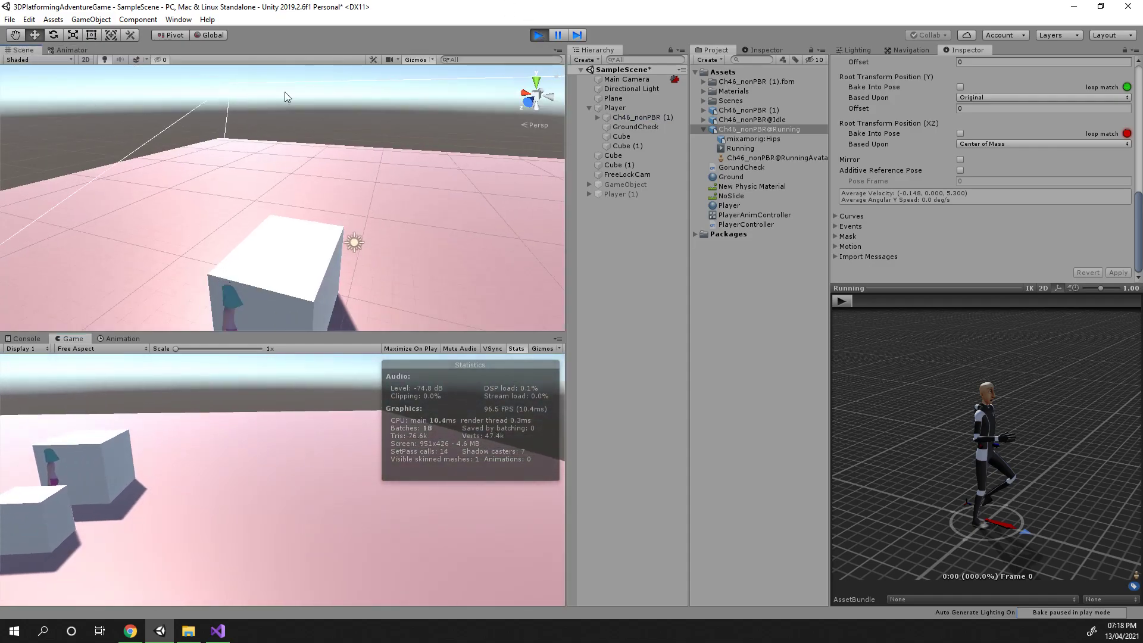
scroll(401, 237, "down", 5)
left_click_drag(401, 236, 446, 232, "alt")
scroll(393, 248, "up", 7)
scroll(431, 234, "down", 2)
scroll(445, 234, "down", 3)
left_click(312, 572)
key("d")
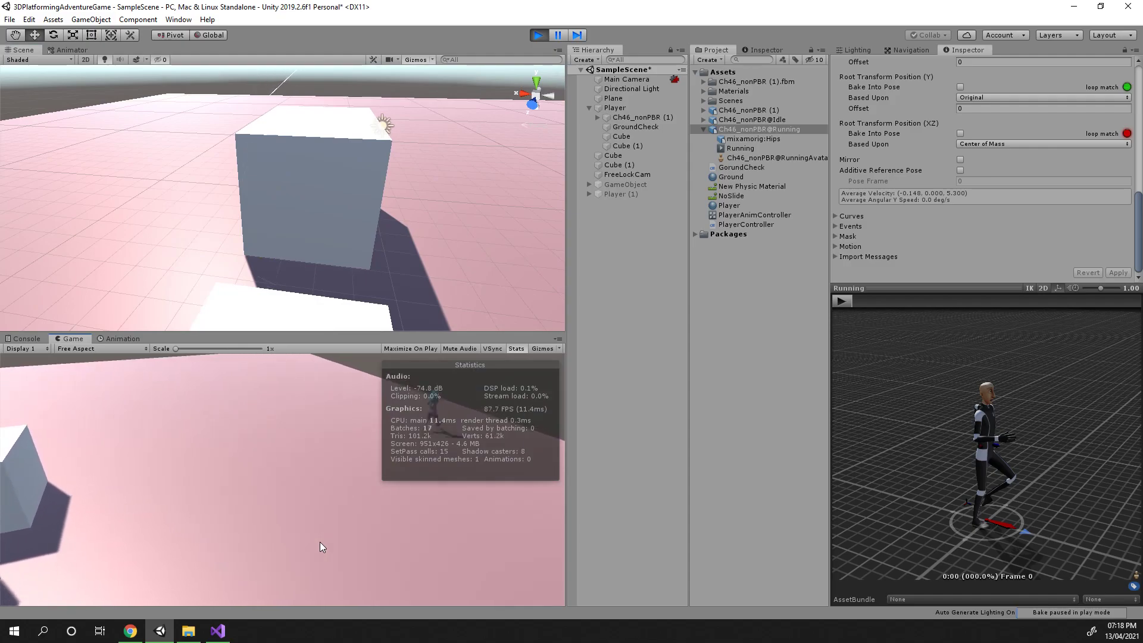
scroll(387, 226, "down", 8)
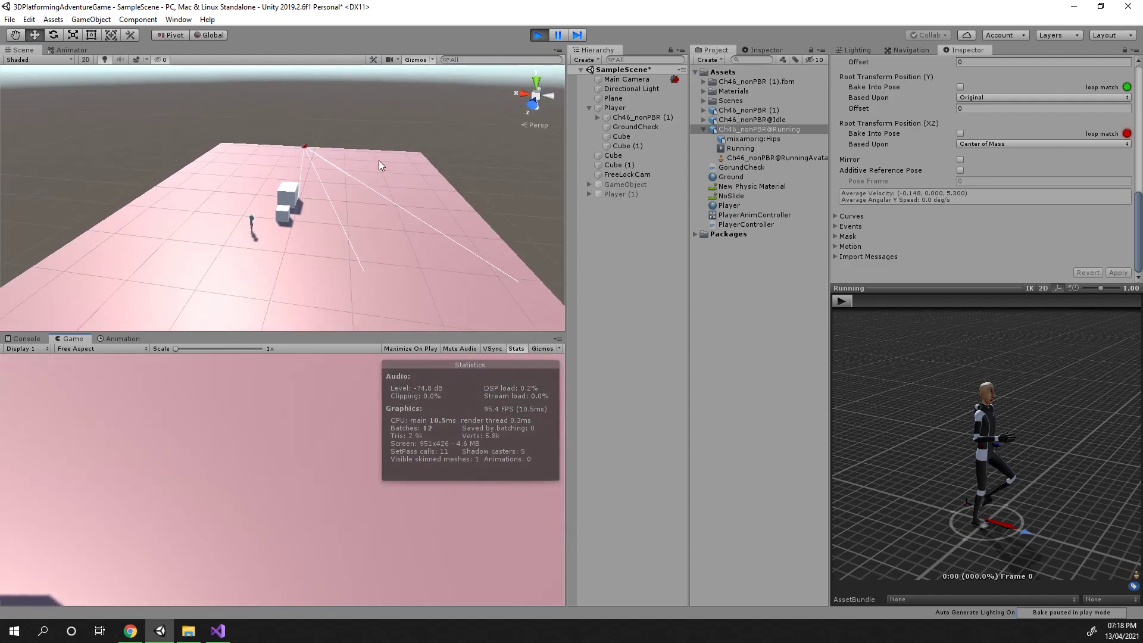
scroll(378, 190, "up", 8)
left_click_drag(374, 212, 353, 256, "alt")
scroll(359, 243, "down", 7)
scroll(333, 244, "up", 5)
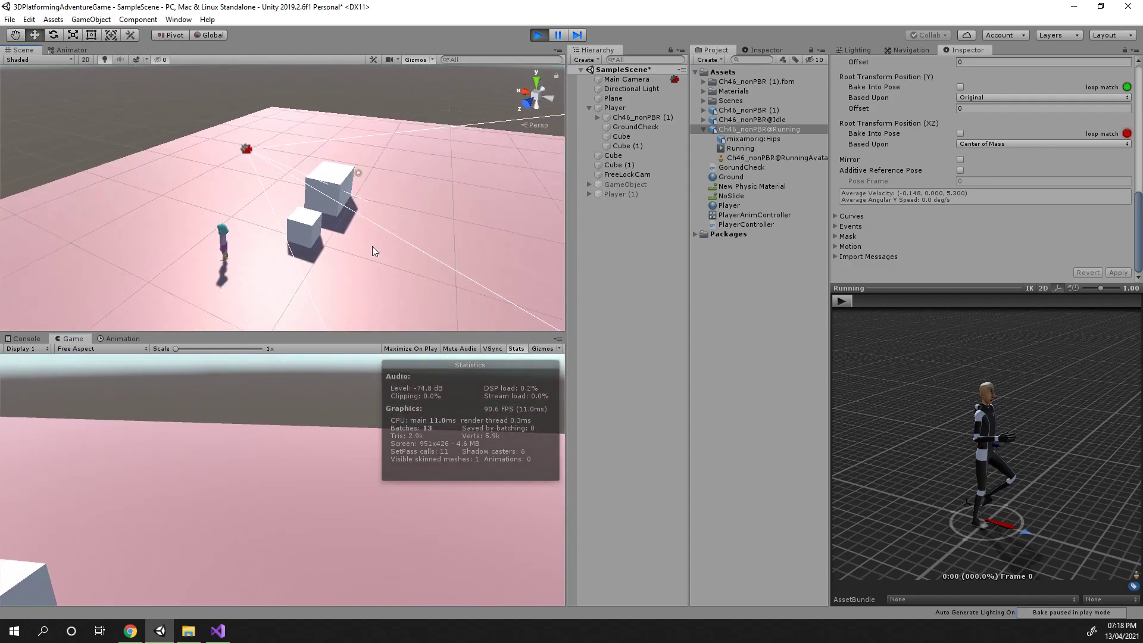
Inspect the Ch46_nonPBR (1) and Player objects in the Inspector, then stop Play mode
left_click(630, 117)
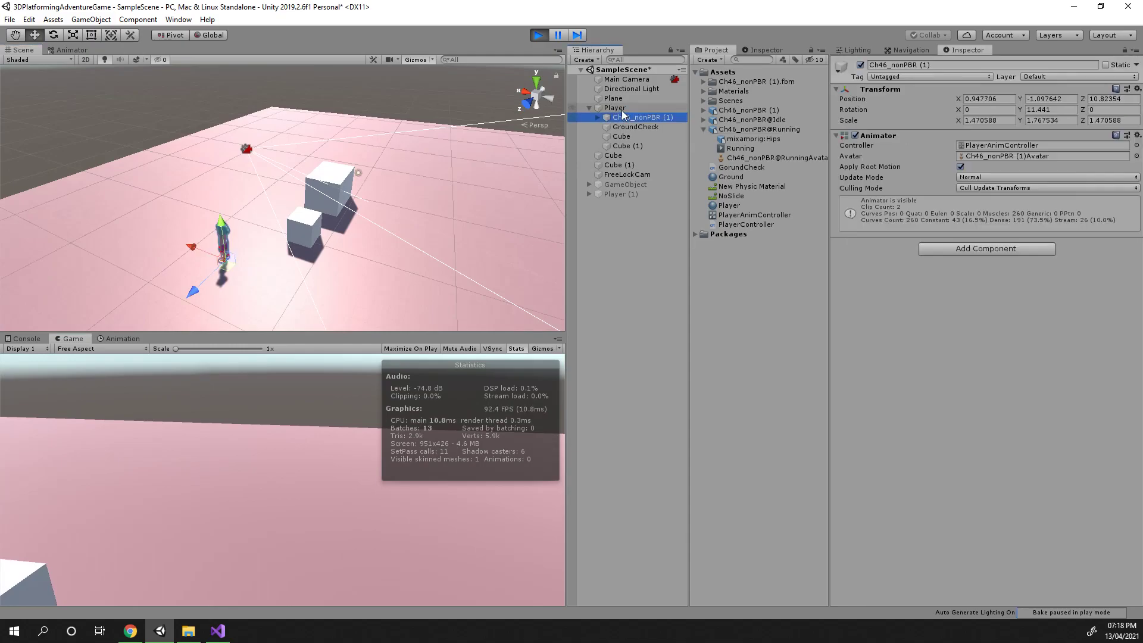
left_click(619, 109)
scroll(394, 263, "up", 10)
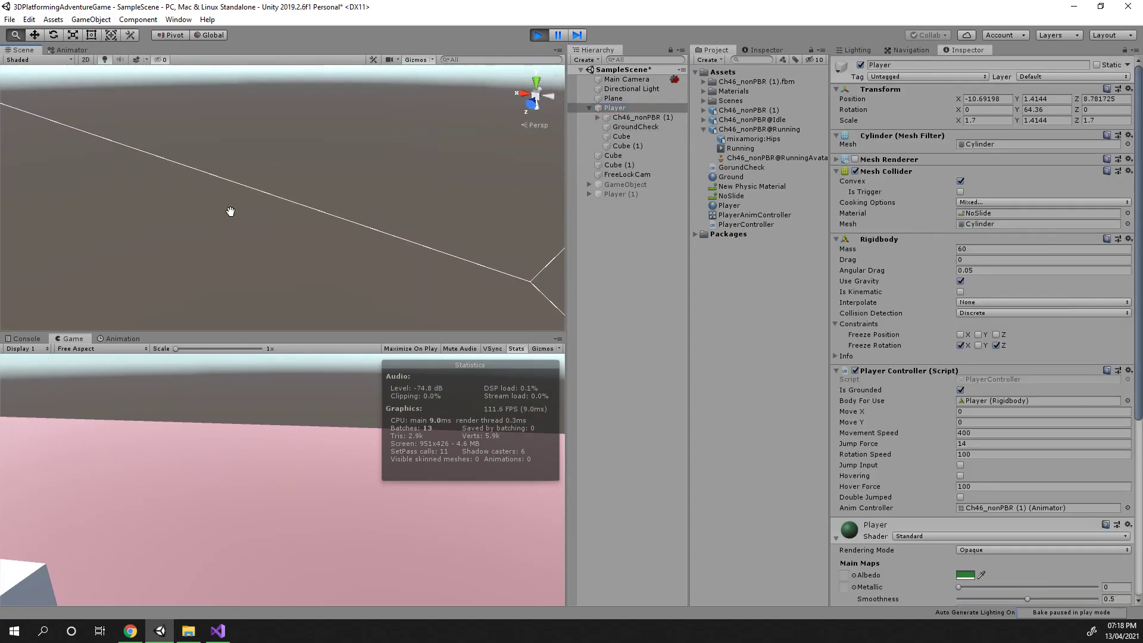
scroll(210, 200, "down", 10)
middle_click_drag(398, 163, 396, 177)
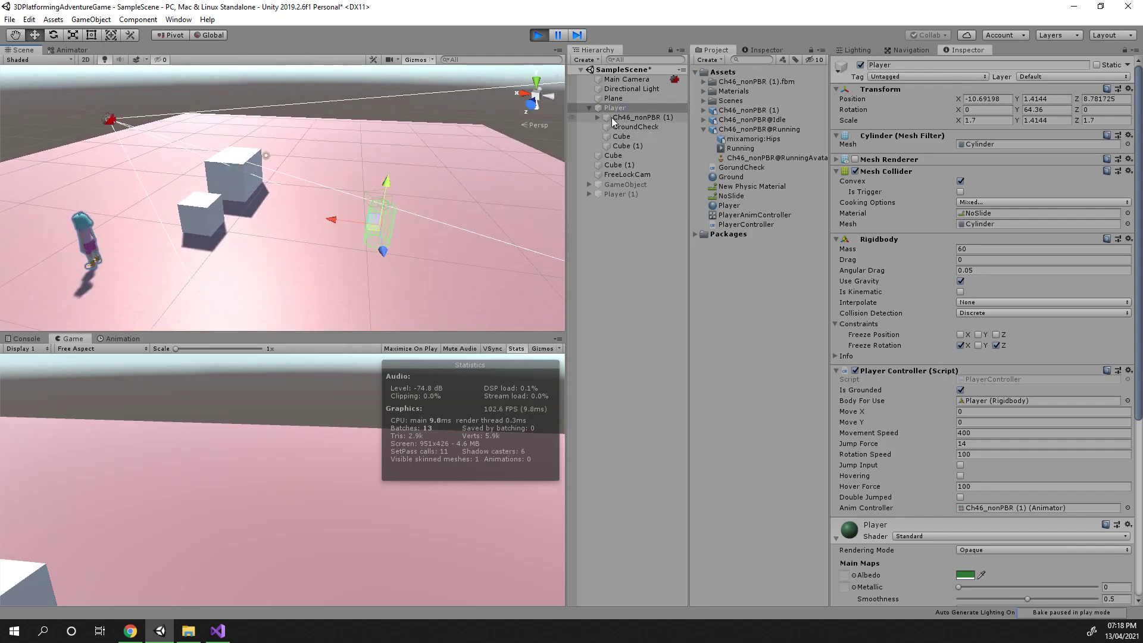
left_click(630, 118)
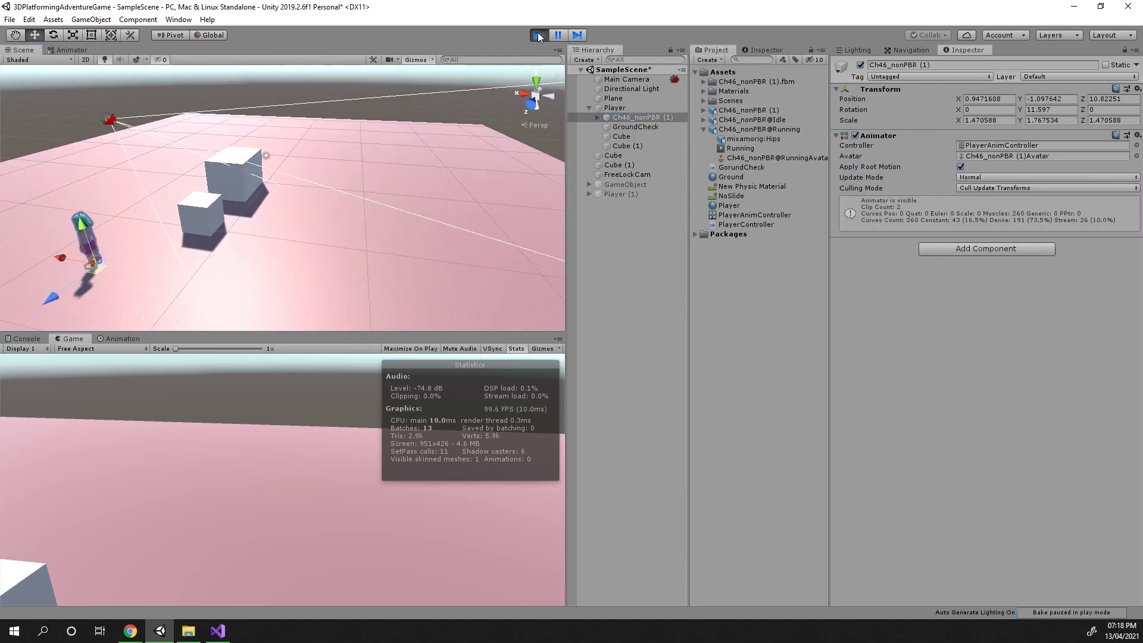
key("ctrl+p")
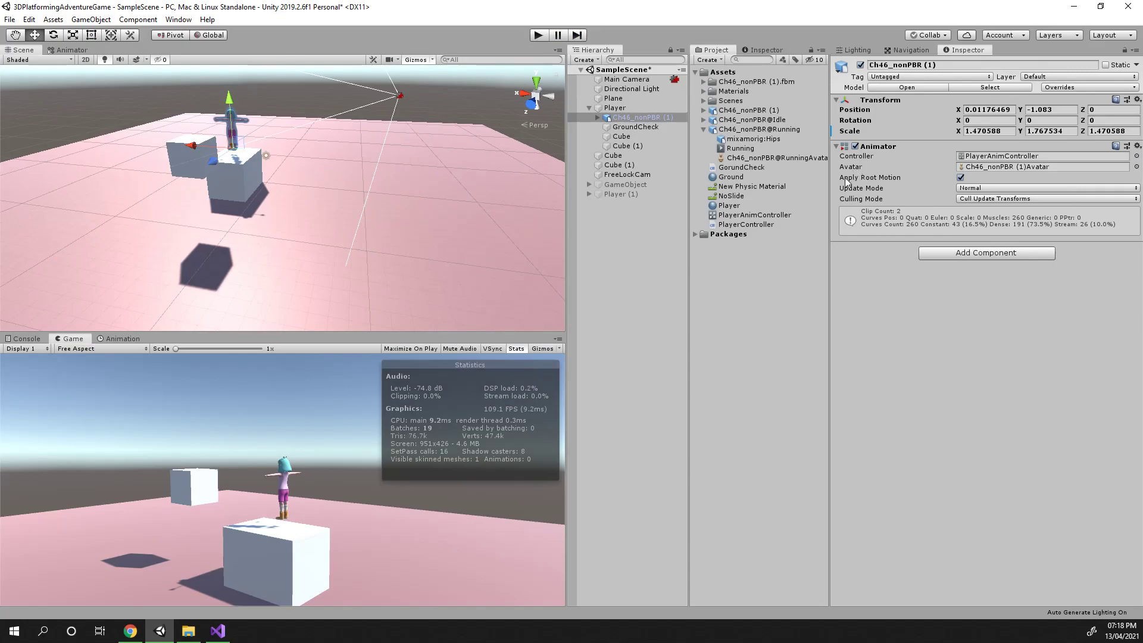
Disable Apply Root Motion on the Ch46_nonPBR (1) Animator and enter Play mode
left_click(960, 177)
left_click(539, 35)
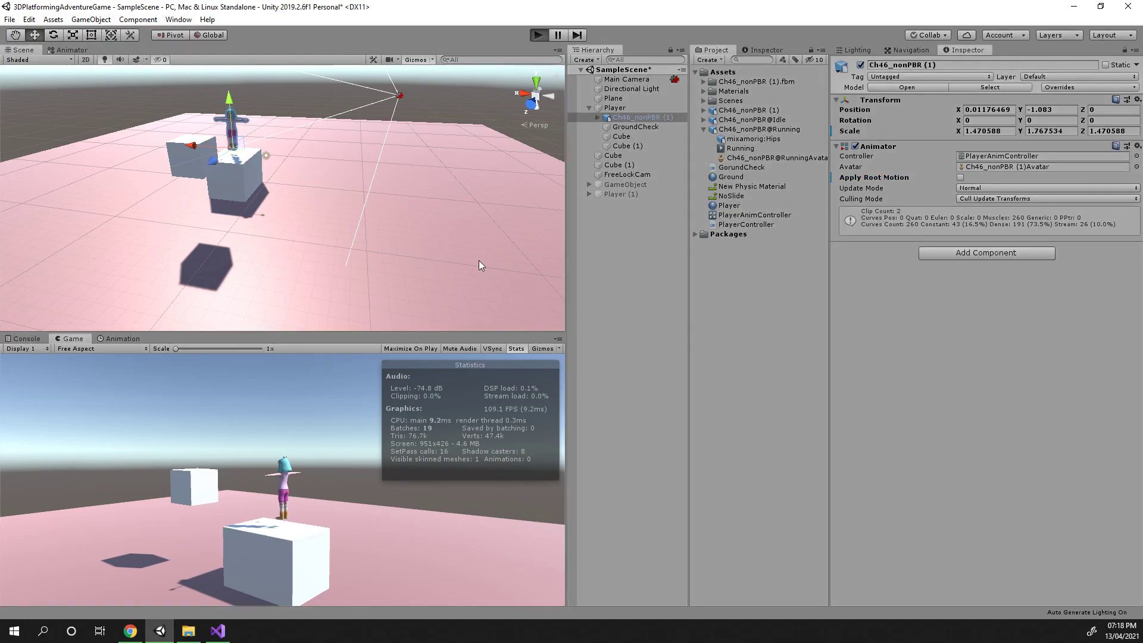
Move the character in all directions and jump to test the animations without root motion
key("a")
key("s")
key("d")
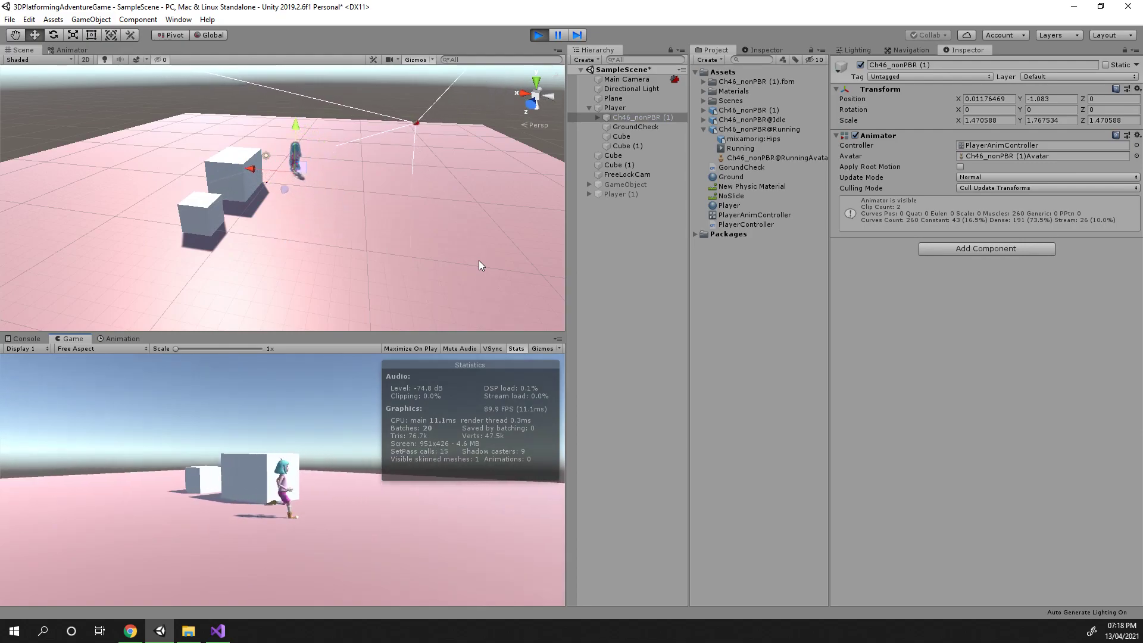
key("w")
key("a")
key("space")
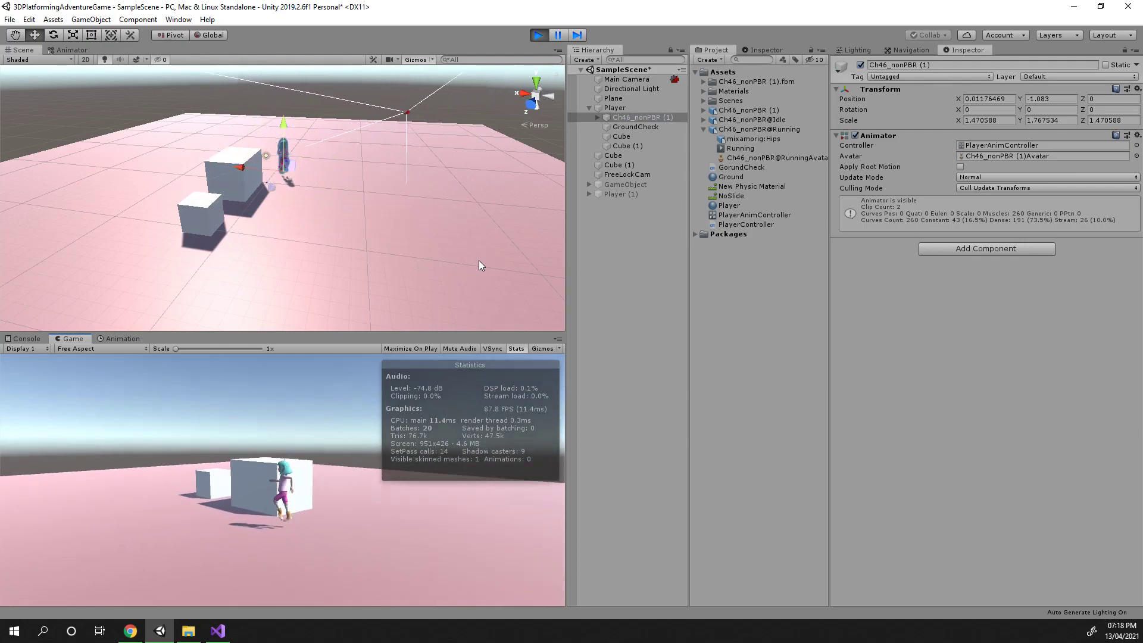
key("s")
key("d")
key("s")
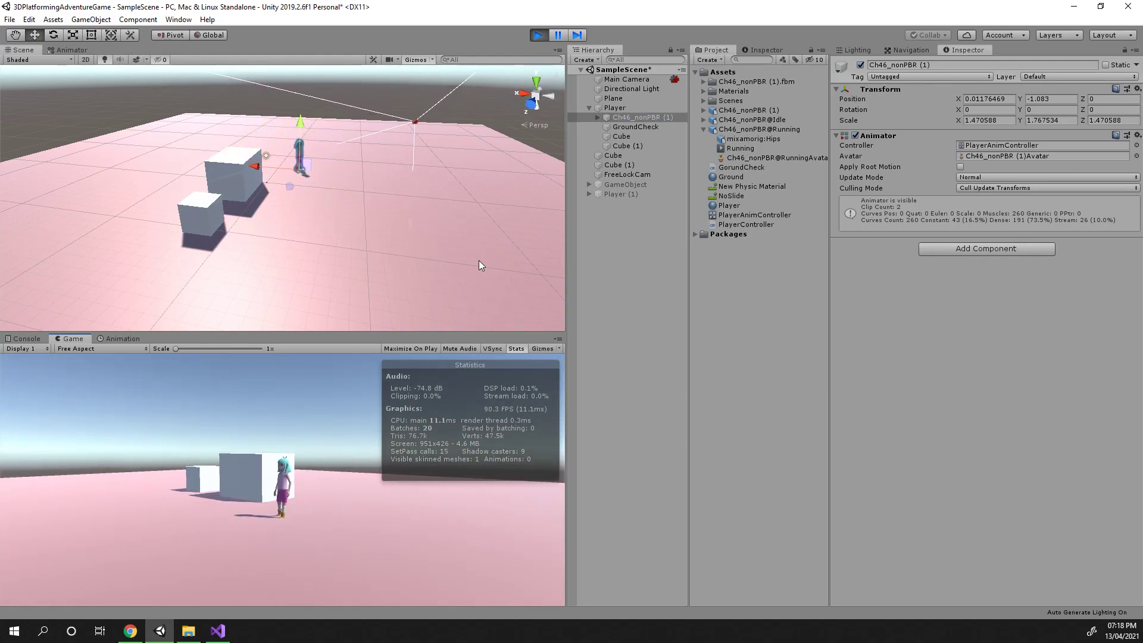
key("a")
key("a")
key("s")
key("d")
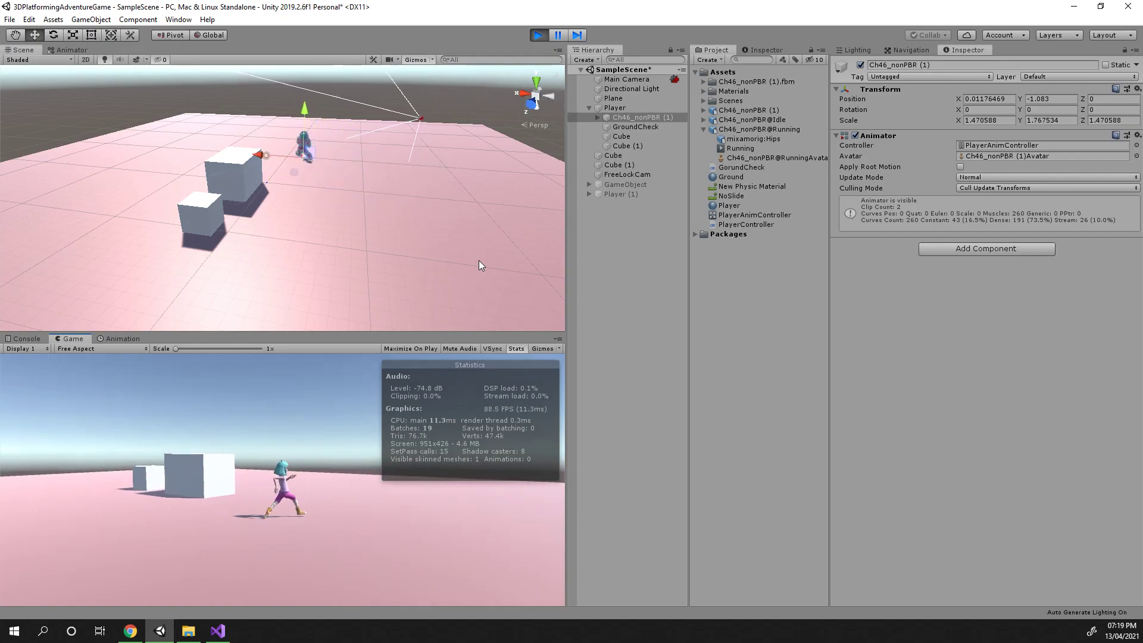
key("w")
key("a")
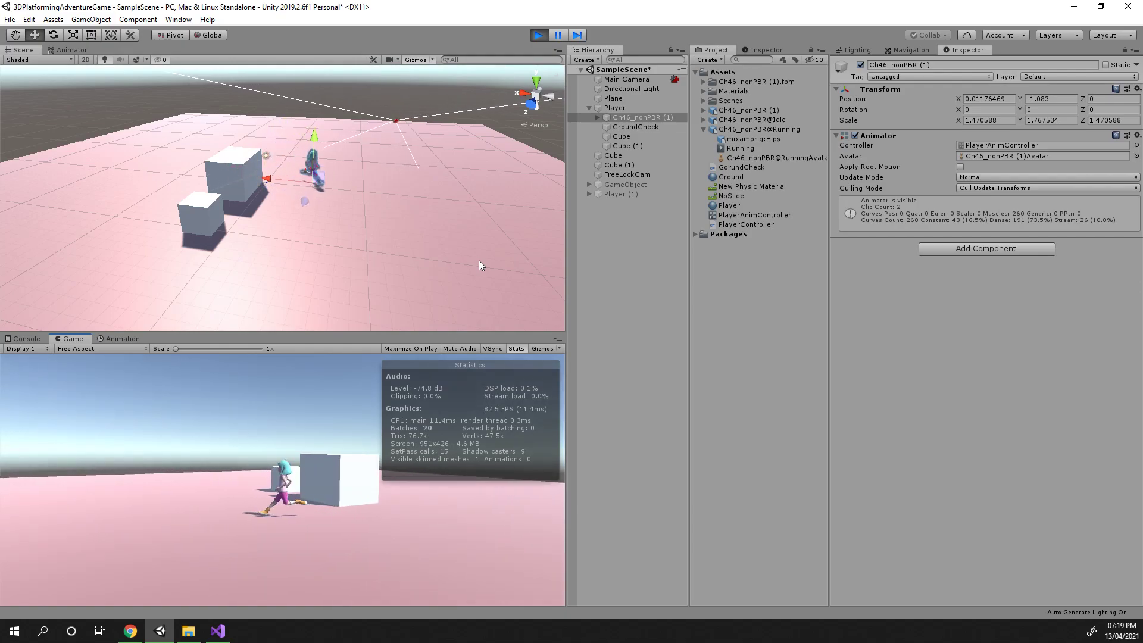
key("s")
key("d")
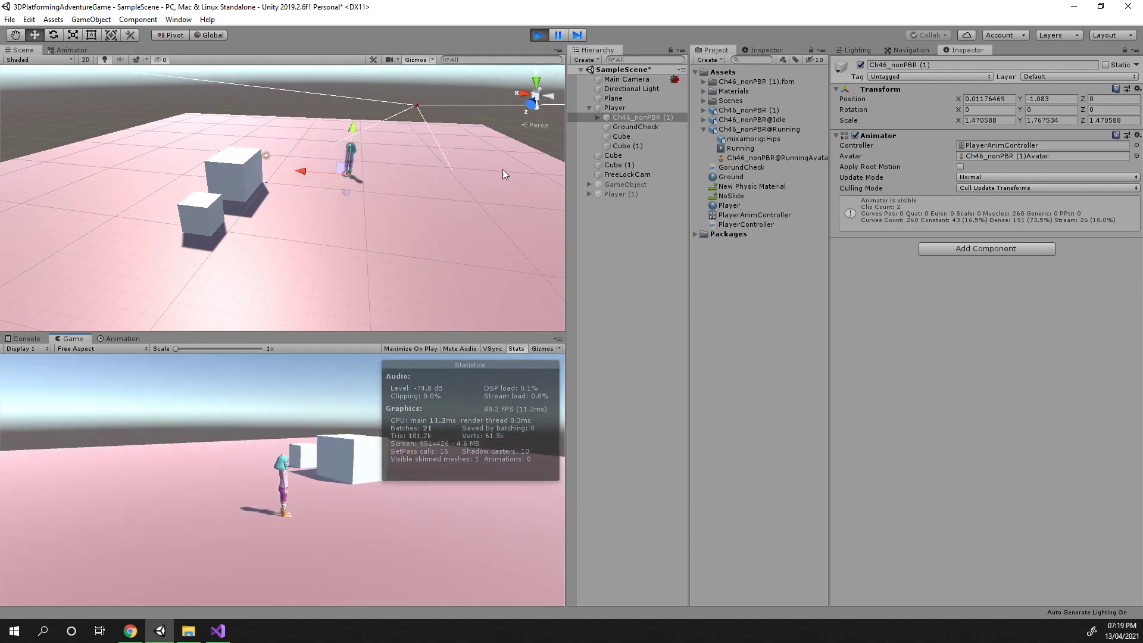
Set the Player Controller's Movement Speed to 500 during Play mode, then stop Play mode
left_click(615, 108)
scroll(984, 404, "down", 5)
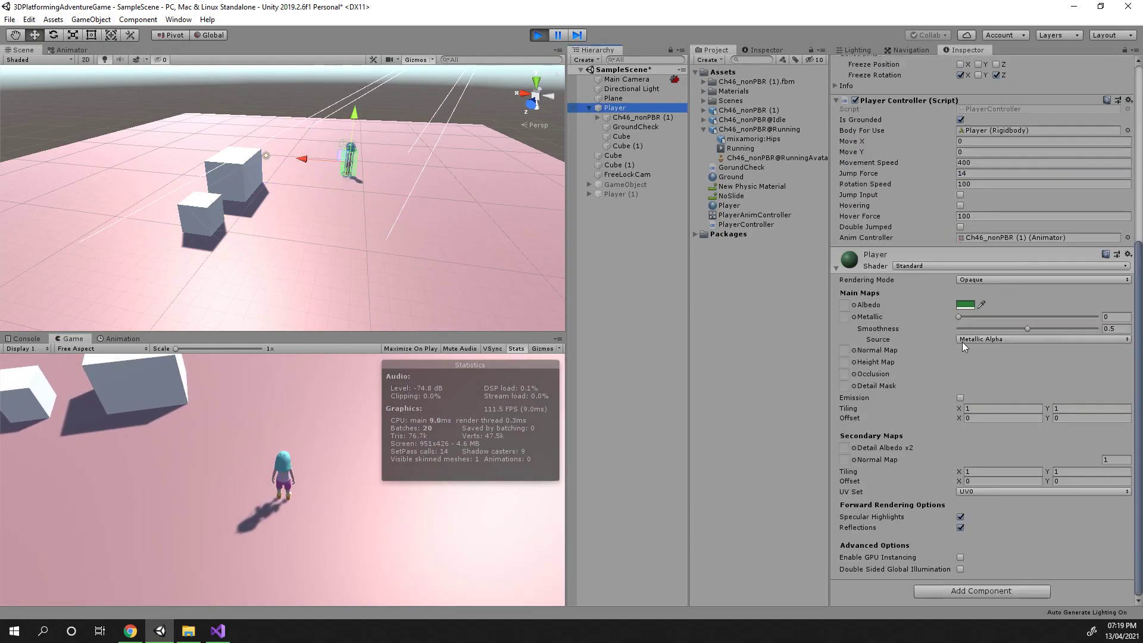
scroll(961, 341, "up", 4)
left_click(961, 376)
left_click(213, 446)
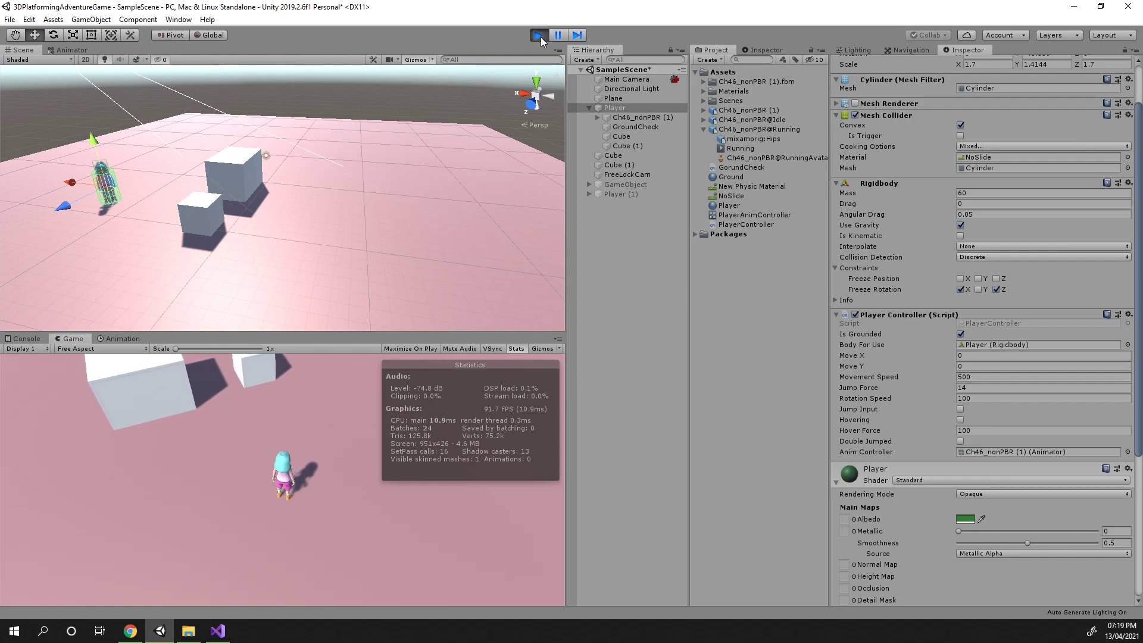
left_click(539, 35)
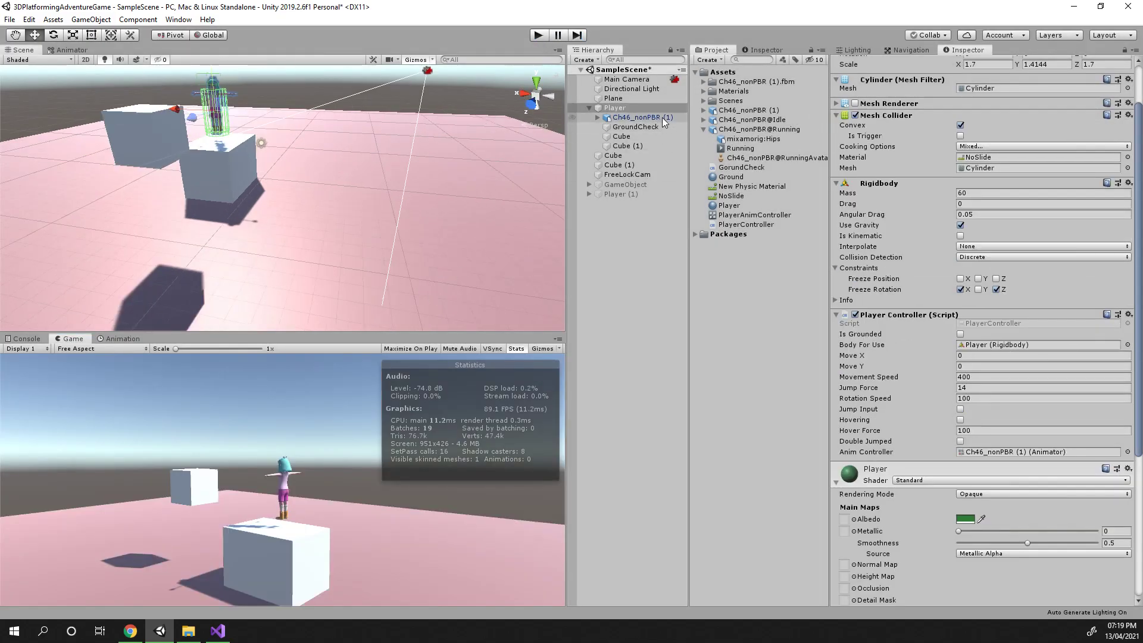
Open the character's animator controller and set the Running motion's speed in the blend tree to 0.8
left_click(662, 117)
double_click(976, 155)
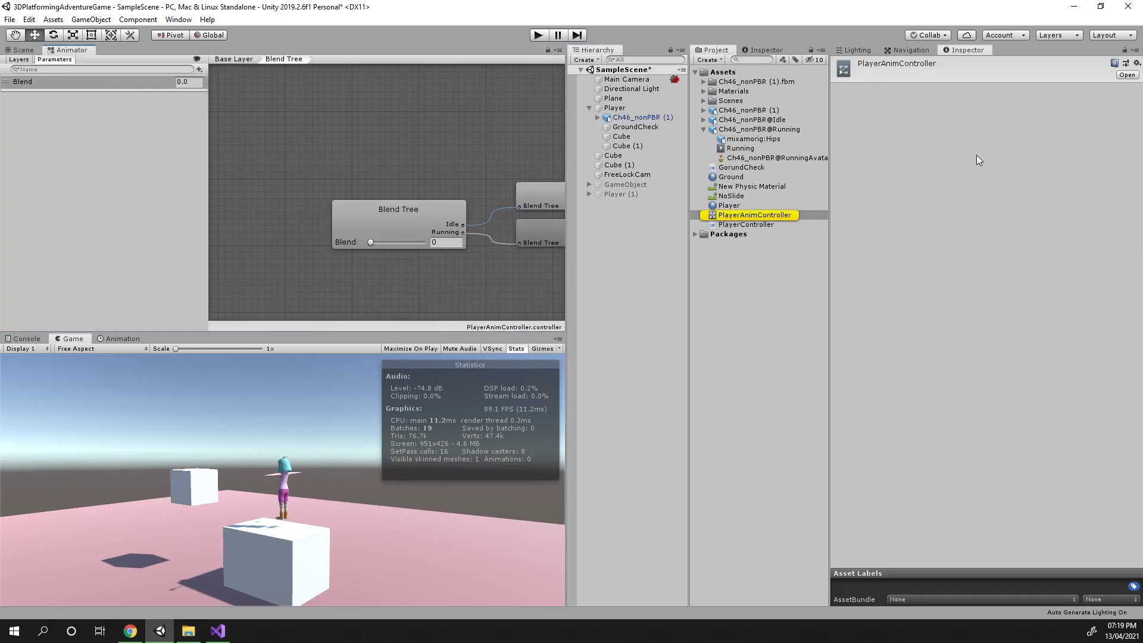
left_click(366, 226)
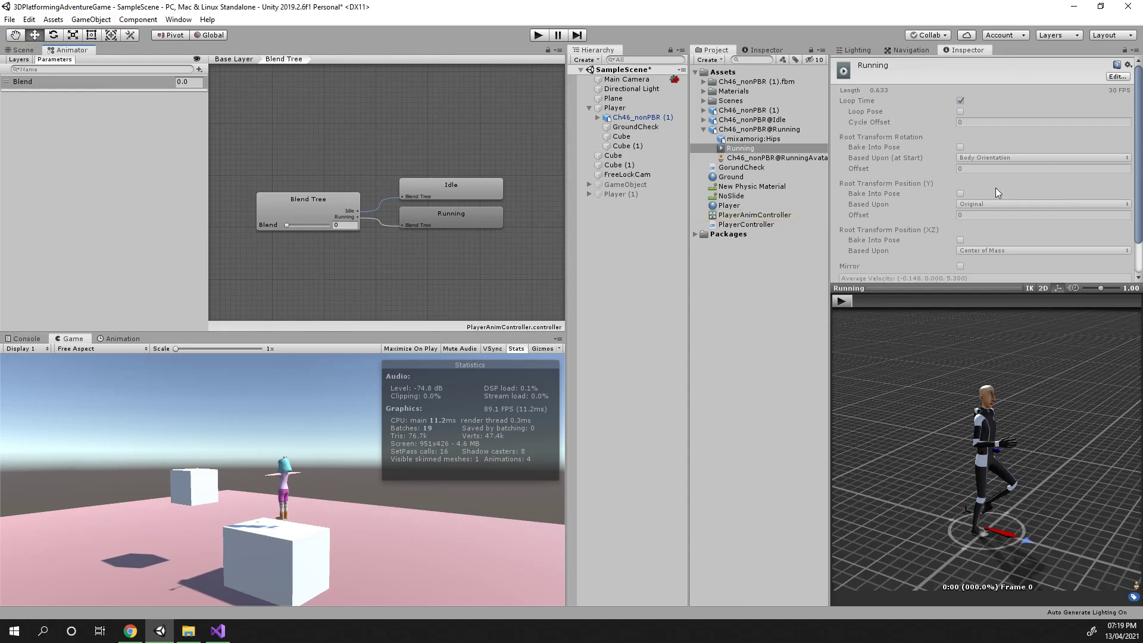
left_click(330, 206)
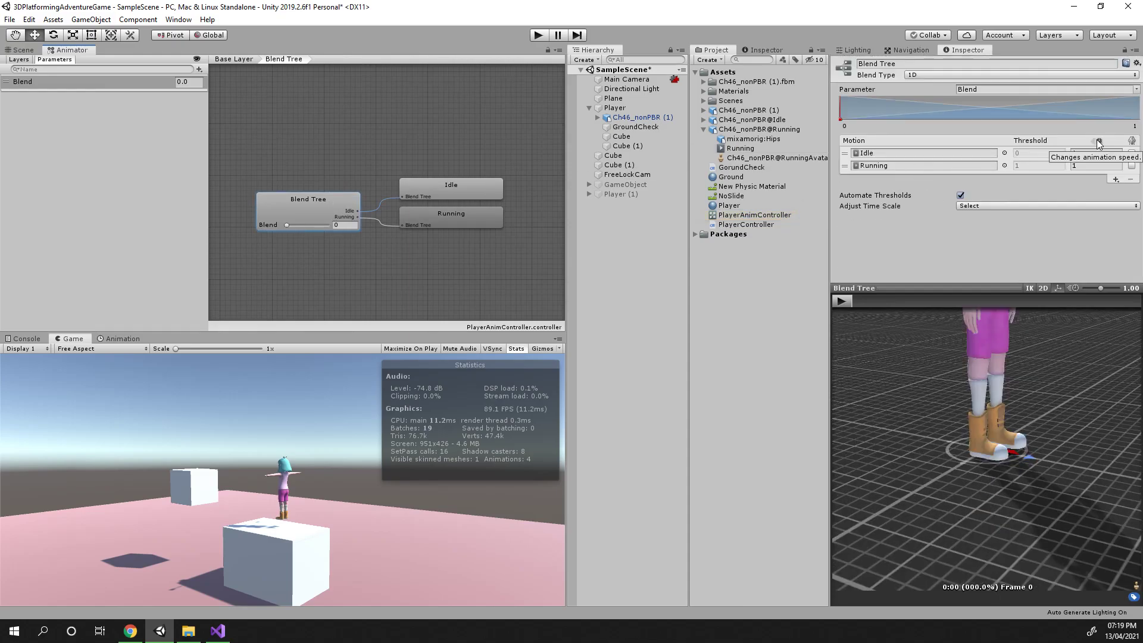
left_click(1091, 166)
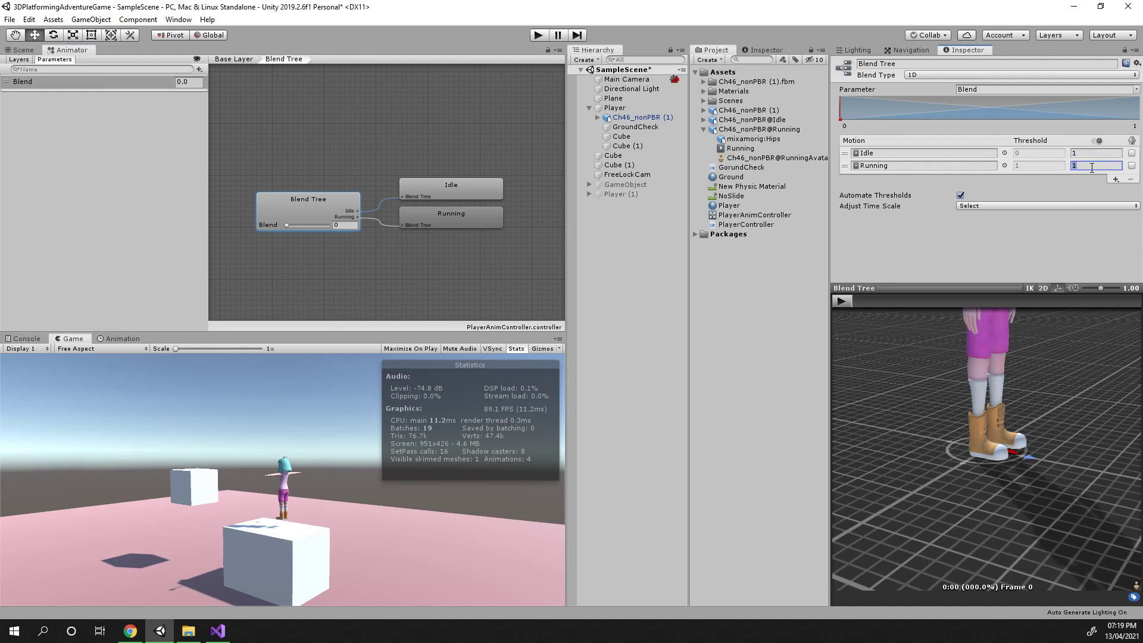
type("0.8")
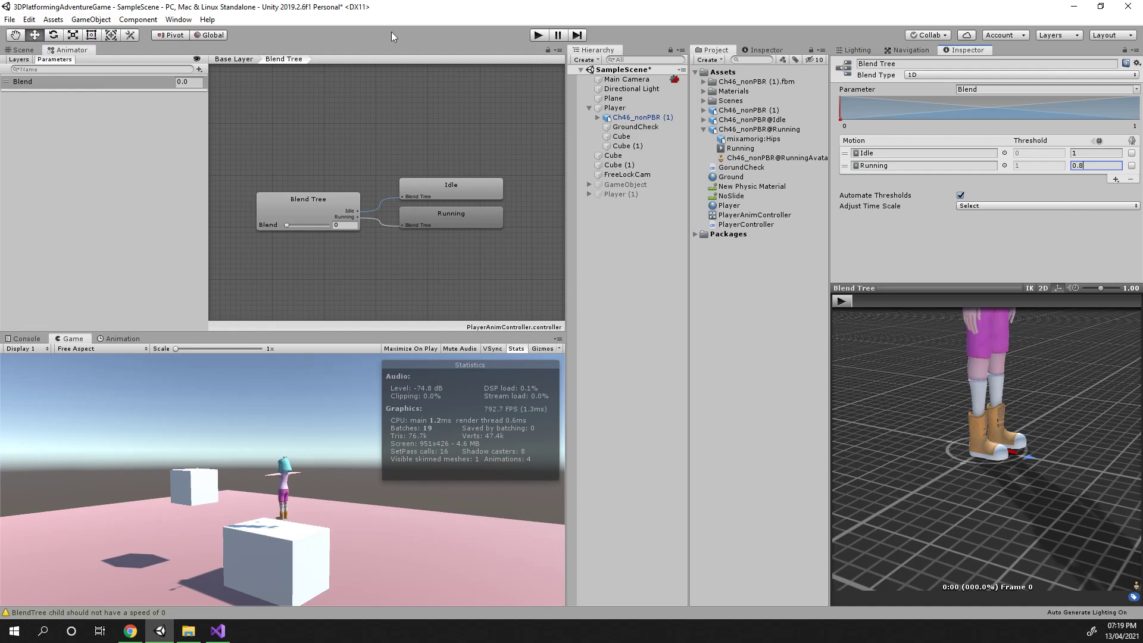
Enter Play mode and move the character in all directions to test the slowed running animation
left_click(541, 35)
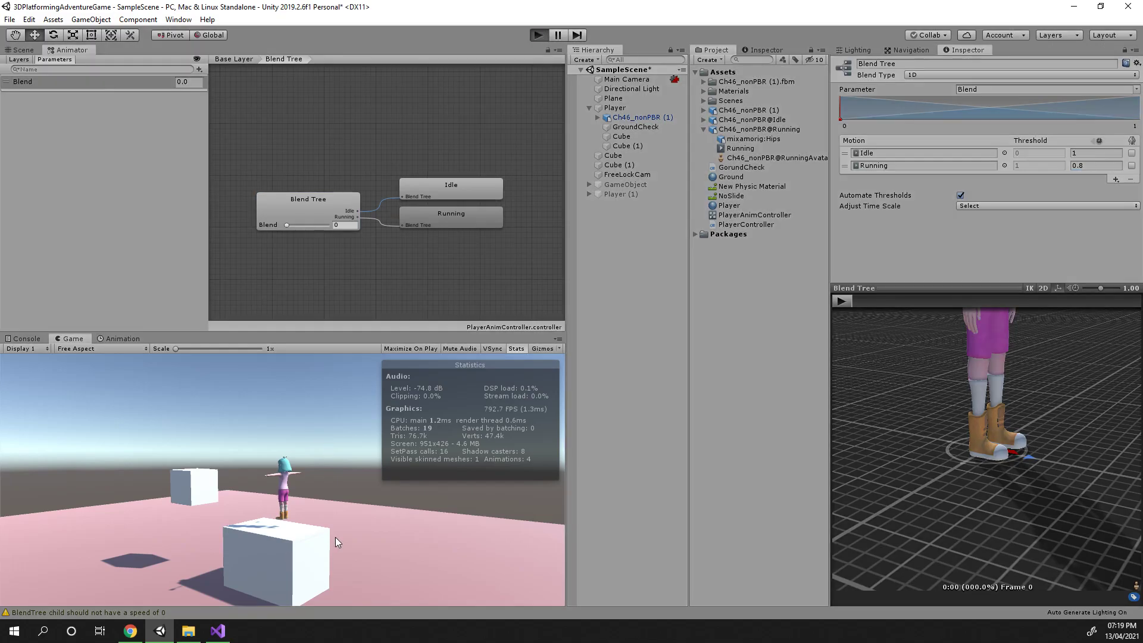
key("a")
key("w")
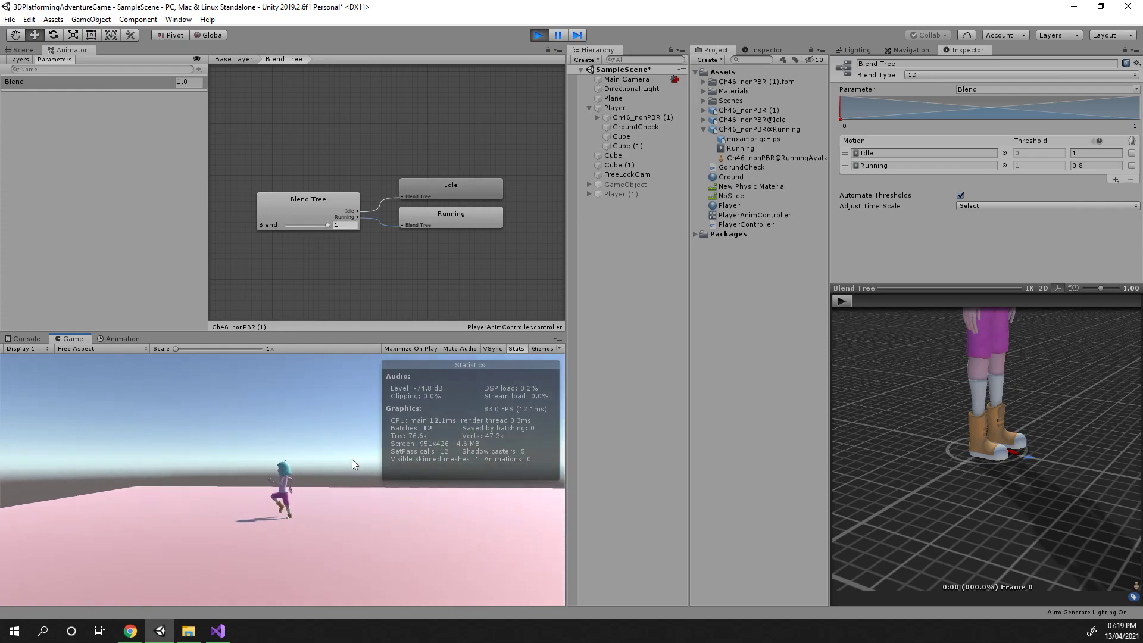
key("d")
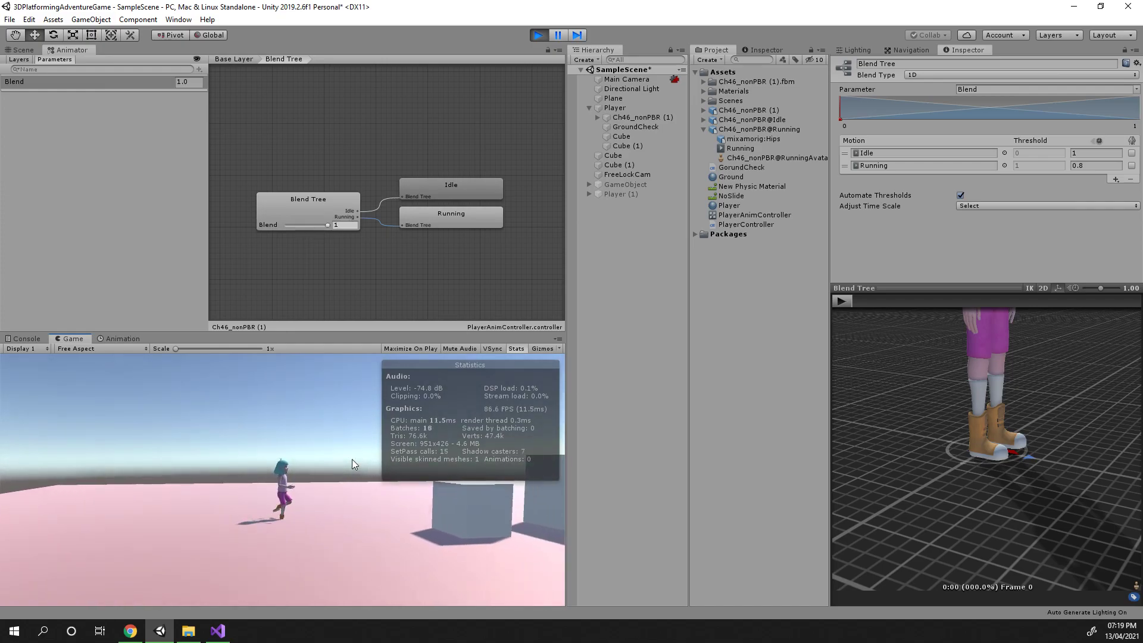
key("s")
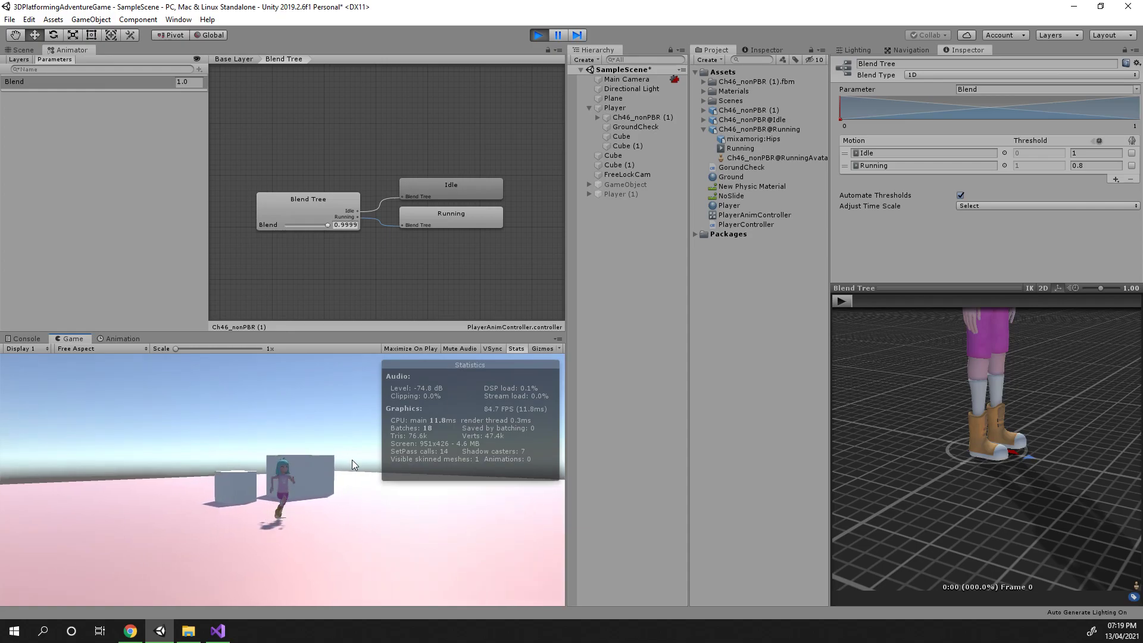
key("d")
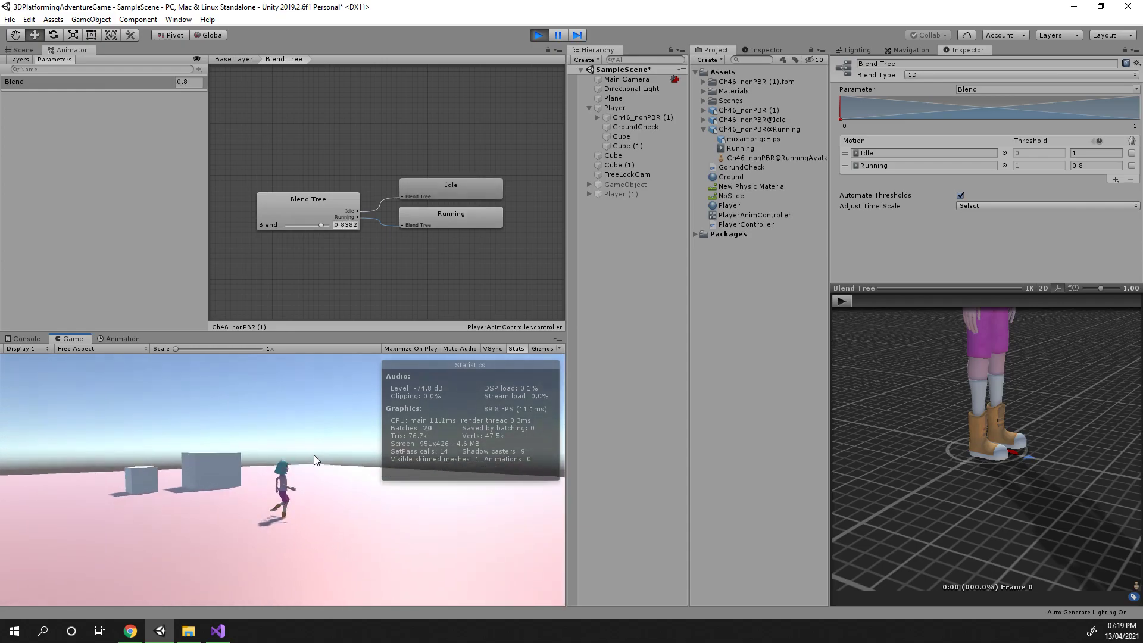
key("d")
key("w")
key("a")
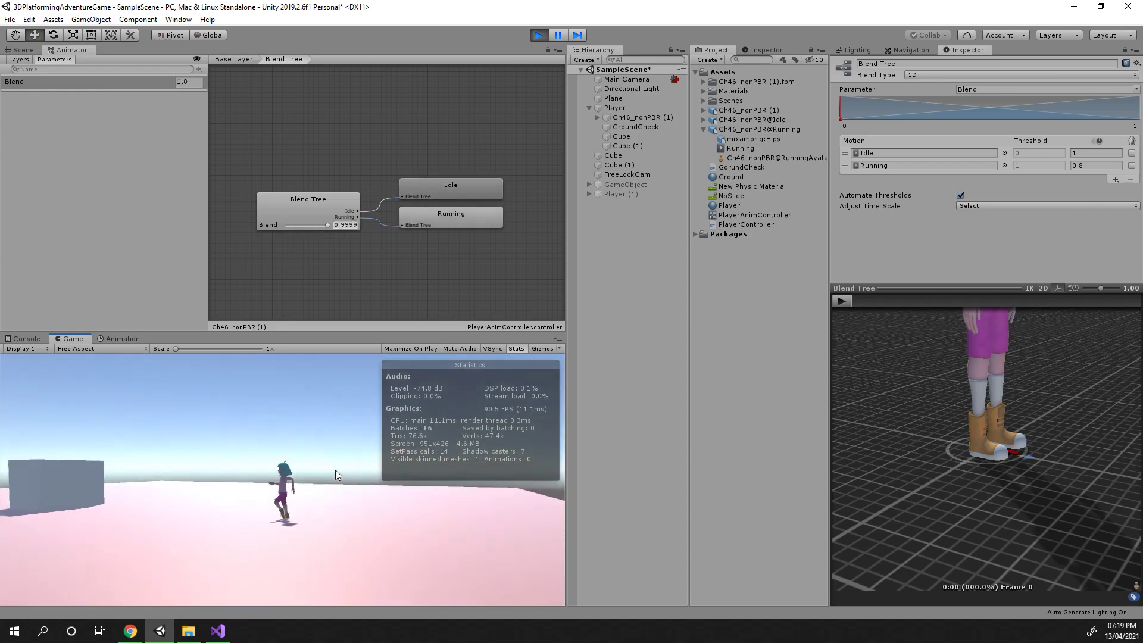
key("d")
key("a")
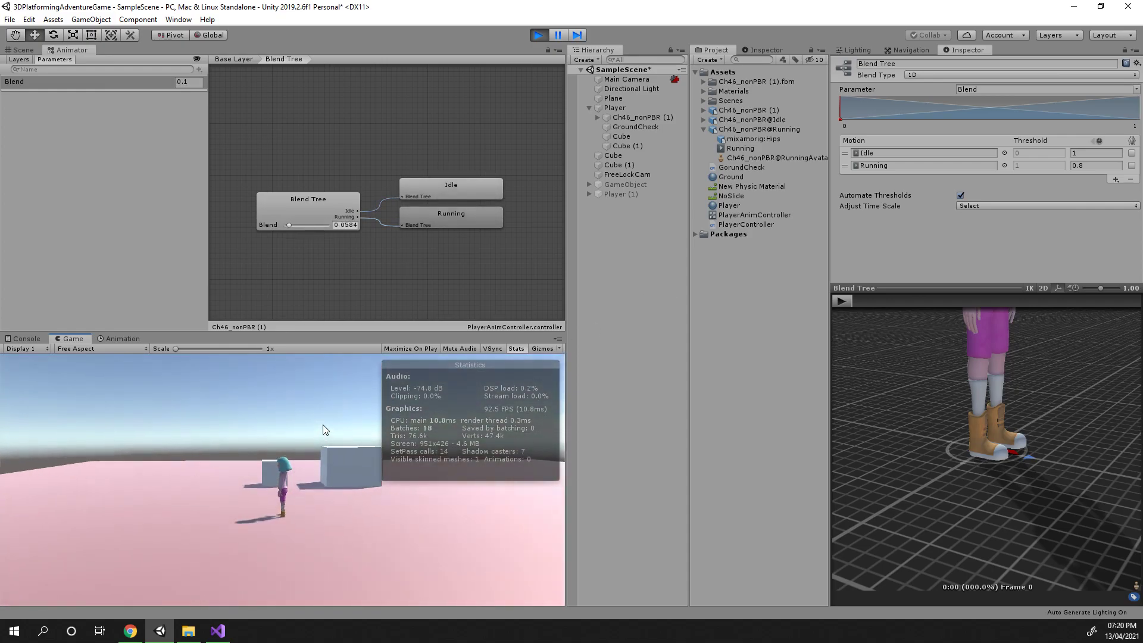
Select the blend tree, stop Play mode, and set the Running motion's speed back to 1
left_click(274, 208)
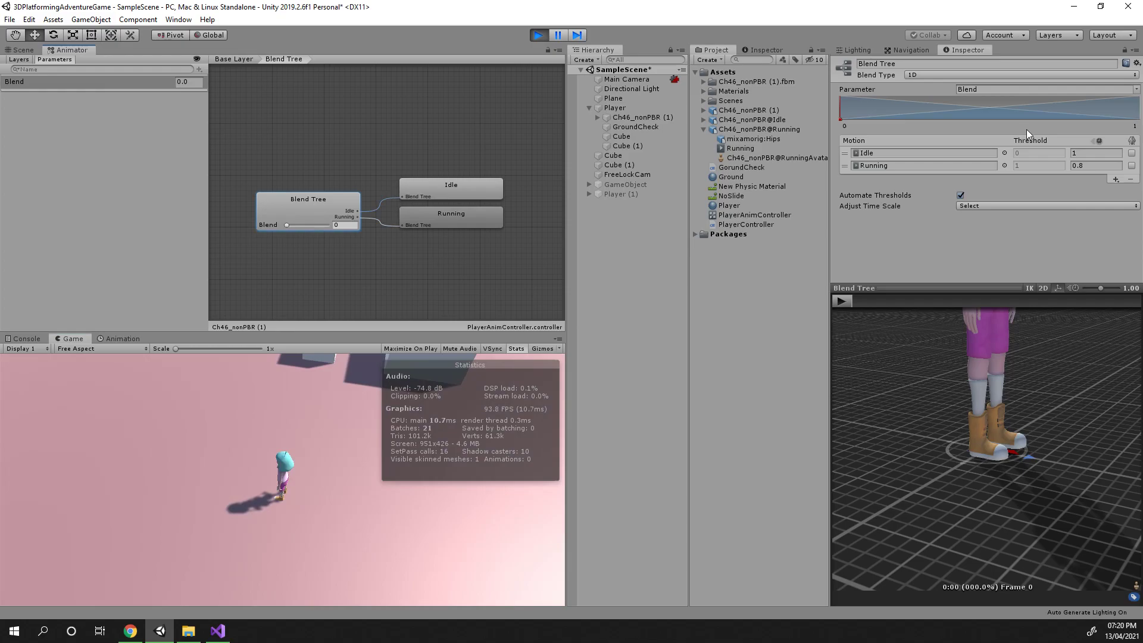
left_click(1086, 166)
left_click(539, 36)
left_click(1089, 166)
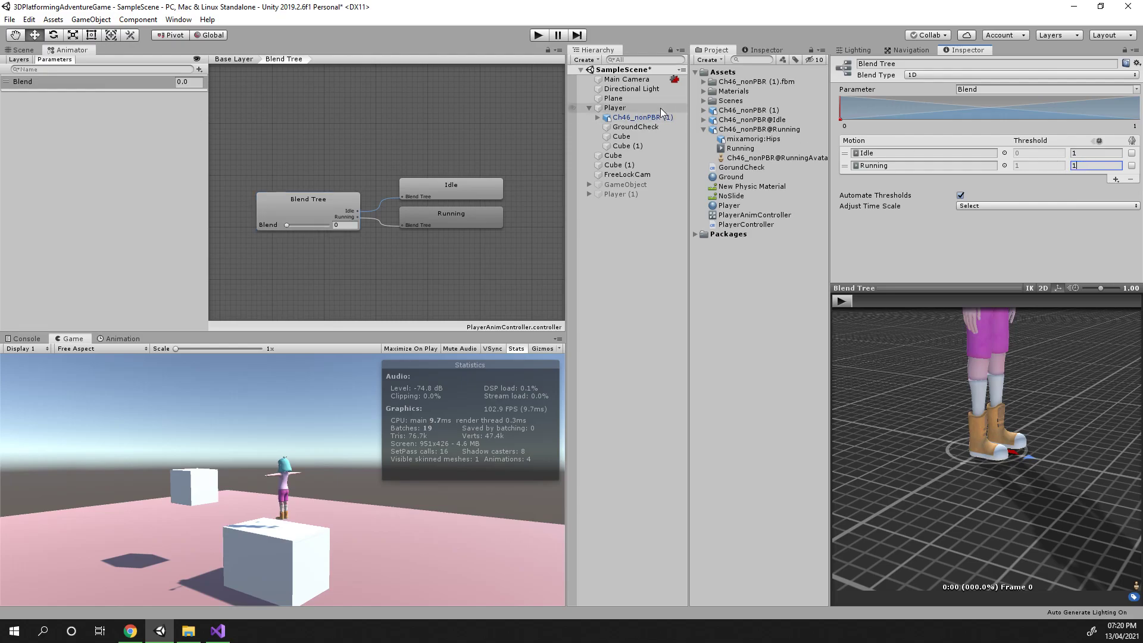
Select the Player object and inspect the Player Controller's Movement Speed setting
left_click(615, 108)
scroll(1016, 261, "up", 5)
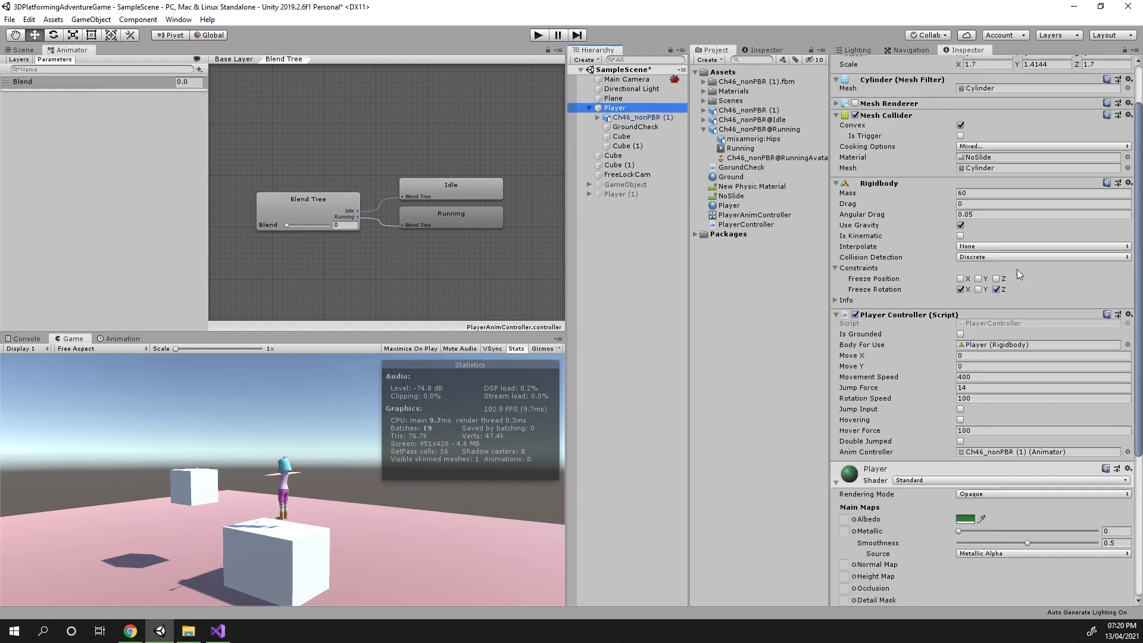
left_click(969, 377)
left_click_drag(968, 376, 961, 378)
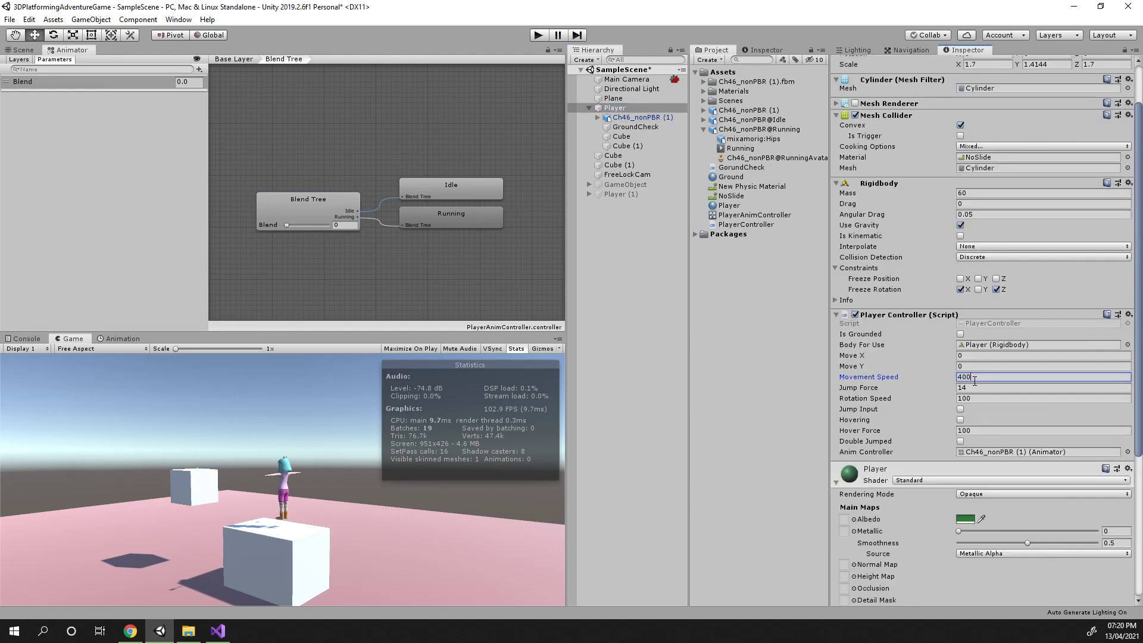
scroll(357, 286, "up", 3)
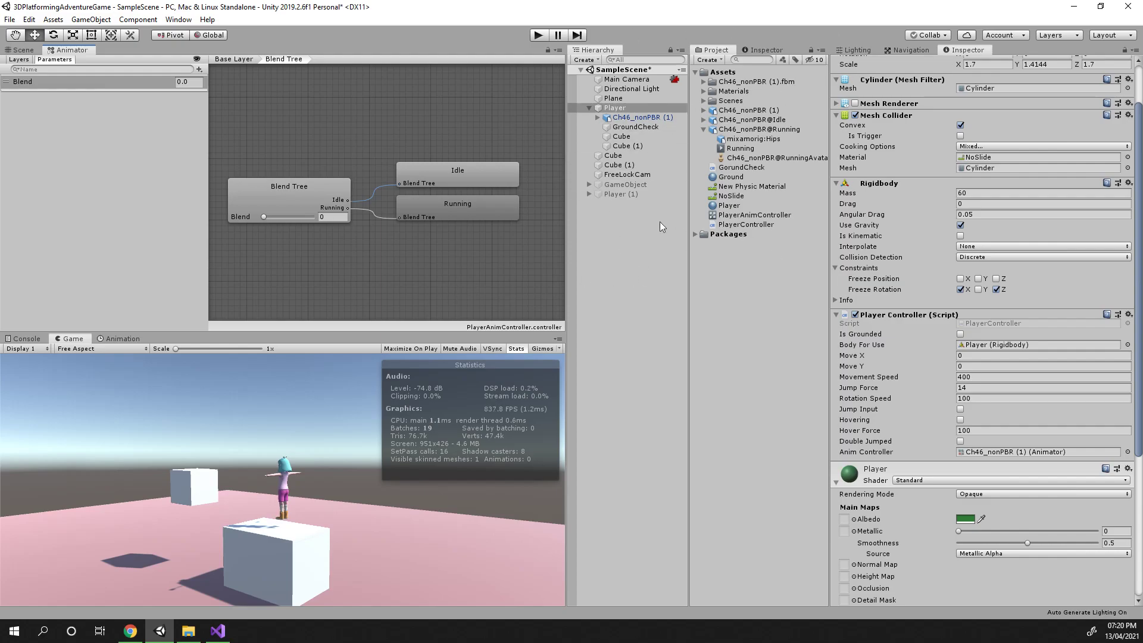
Inspect the Ch46_nonPBR (1), Idle and Running model assets in turn, then collapse the Running asset
left_click(737, 113)
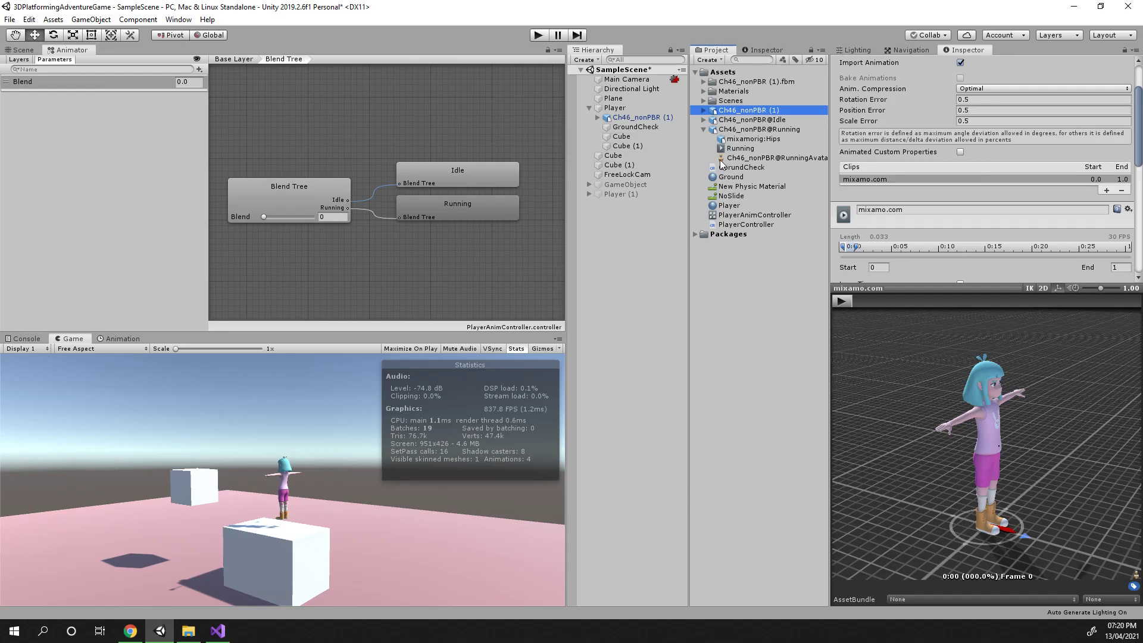
left_click(735, 122)
left_click(738, 130)
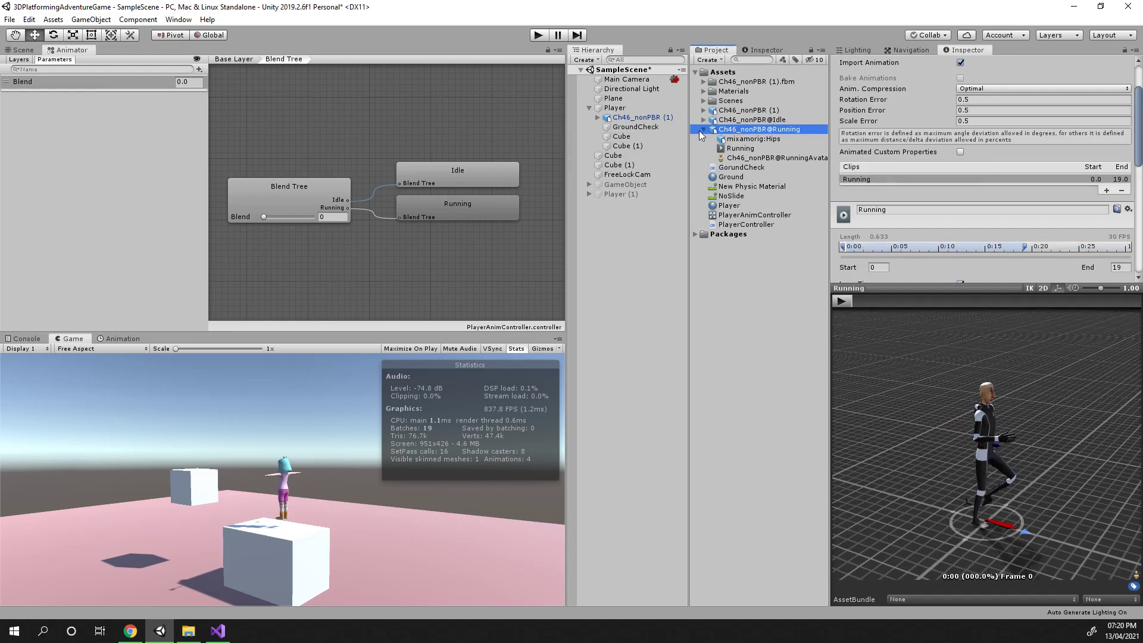
left_click(703, 129)
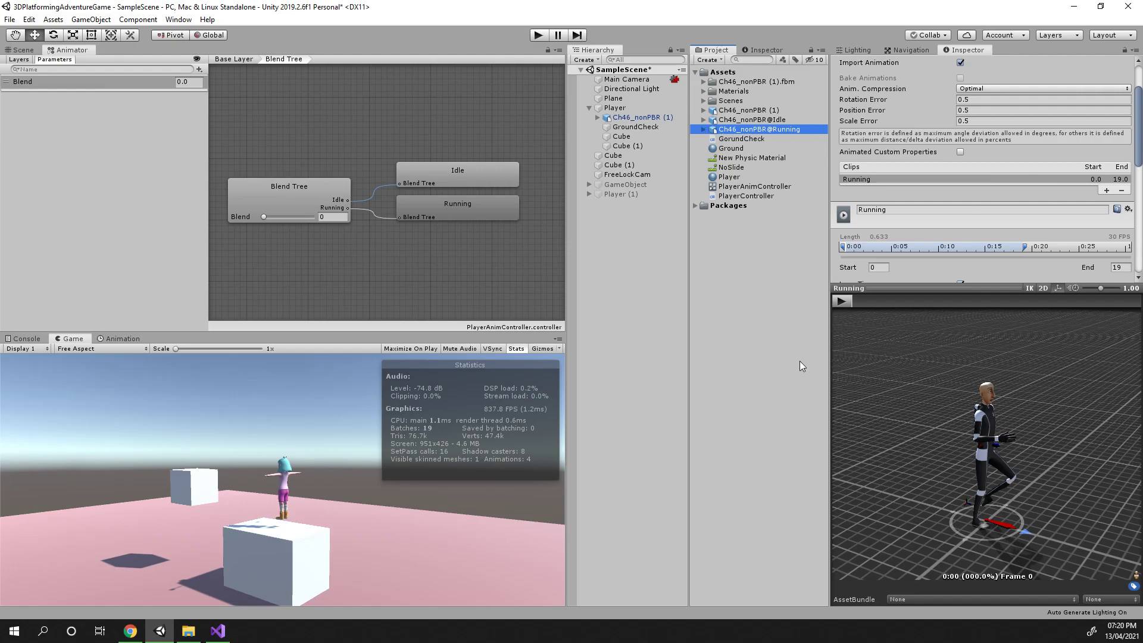